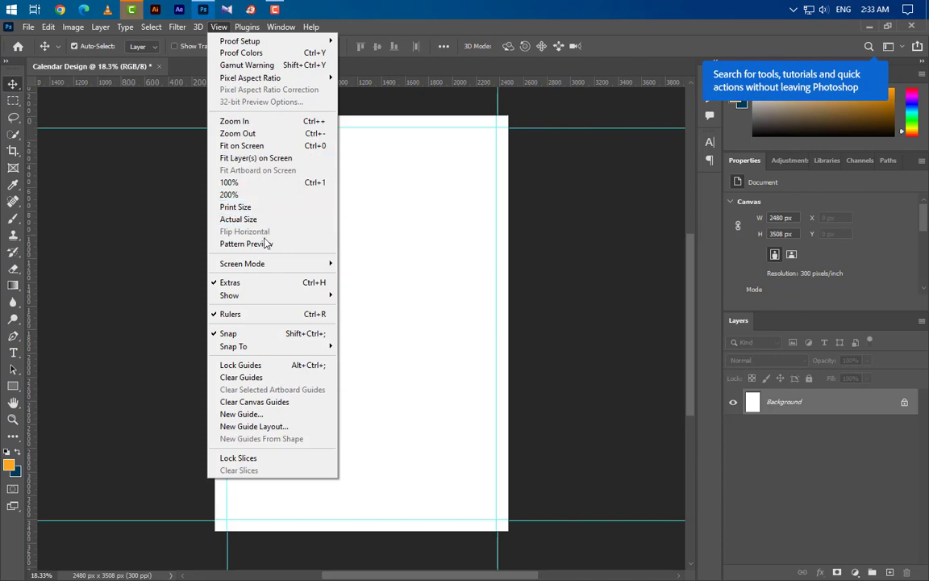
Step: Turn on the grid, zoom in on the calendar page, and select the Pen tool in Shape mode
mouse_move(265, 295)
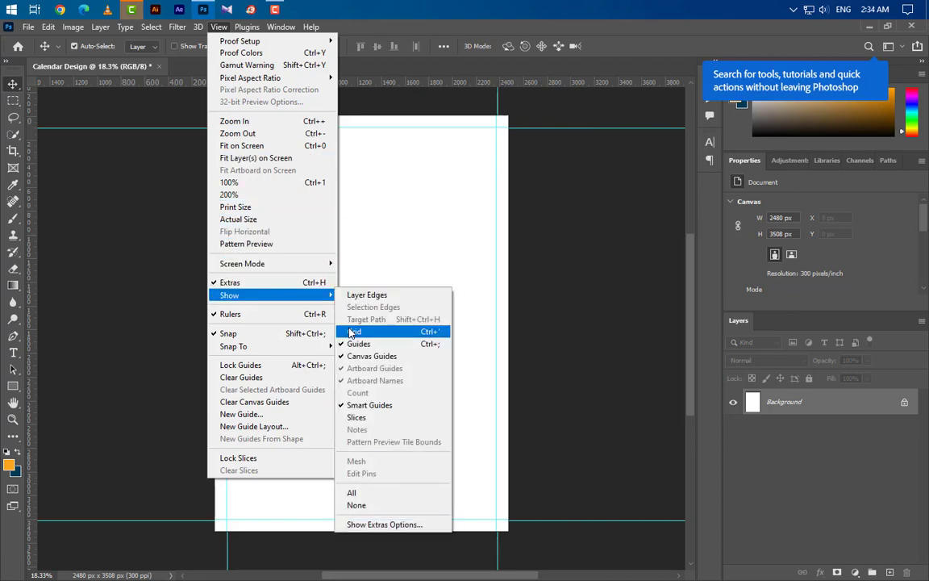
click(352, 331)
scroll(303, 119, up, 2)
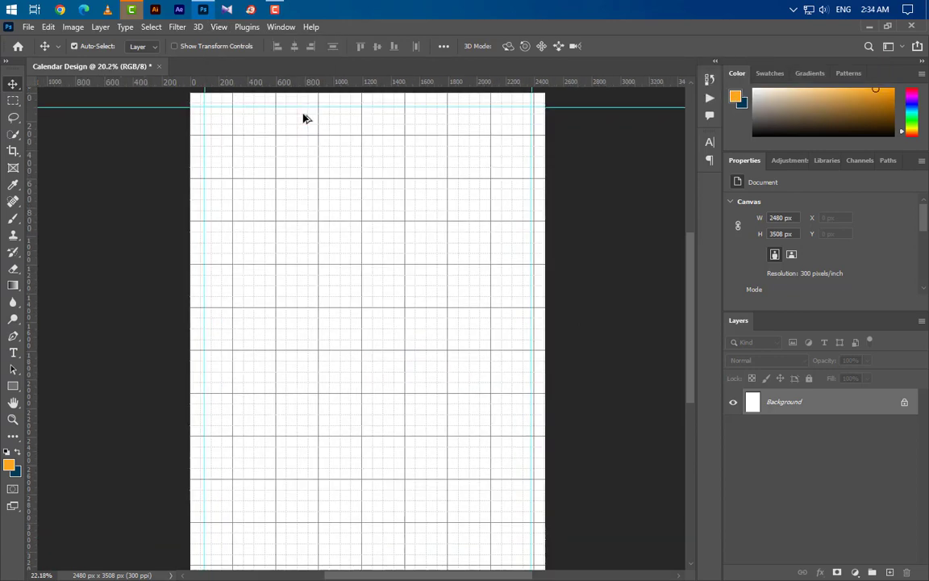
scroll(304, 119, up, 3)
scroll(317, 195, up, 2)
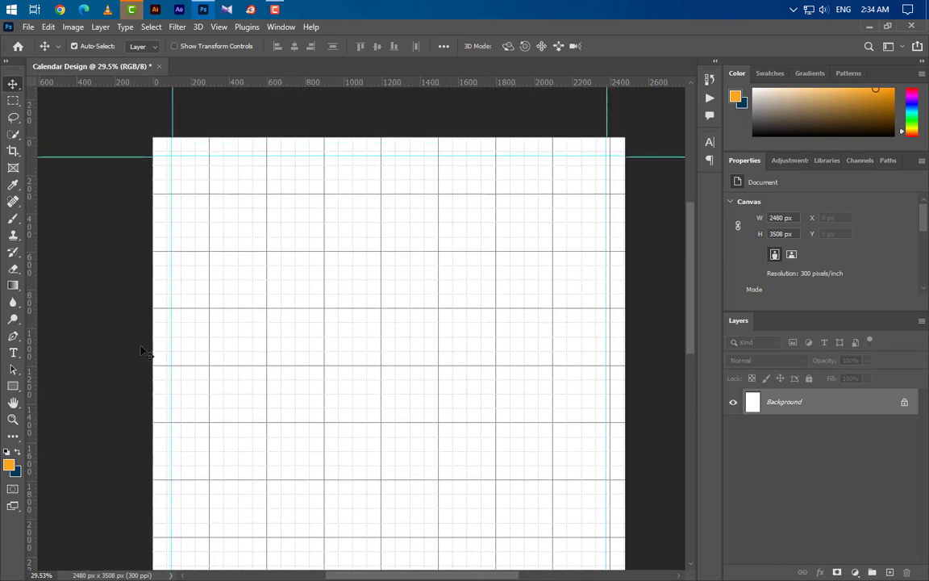
click(16, 340)
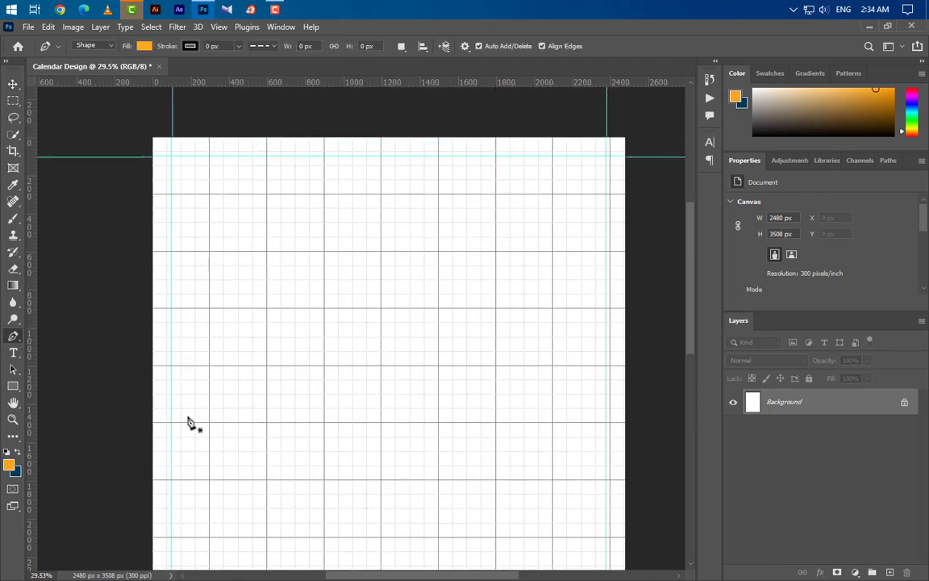
Step: Place the header shape's first points and curve its lower edge down into a smooth step
click(116, 427)
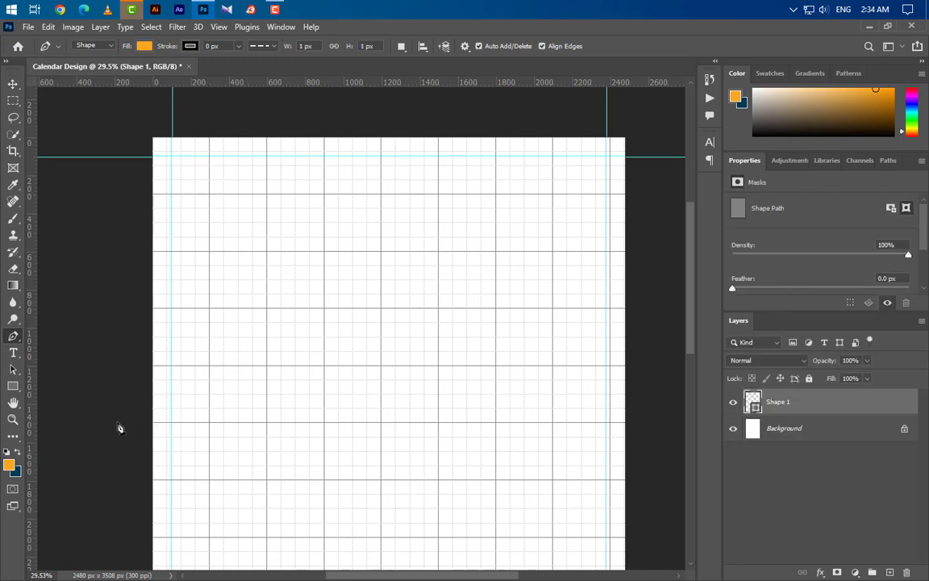
click(279, 424)
scroll(365, 520, up, 3)
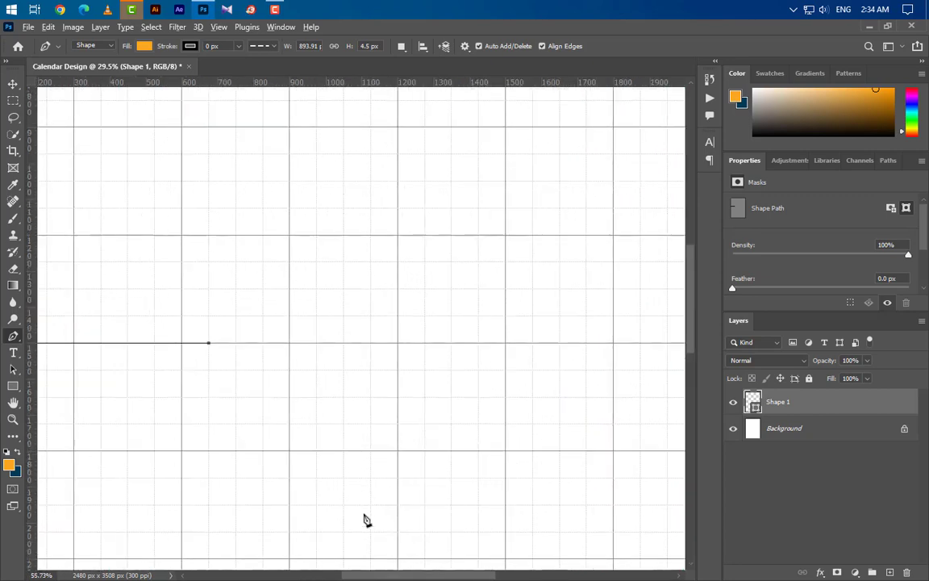
scroll(363, 515, up, 2)
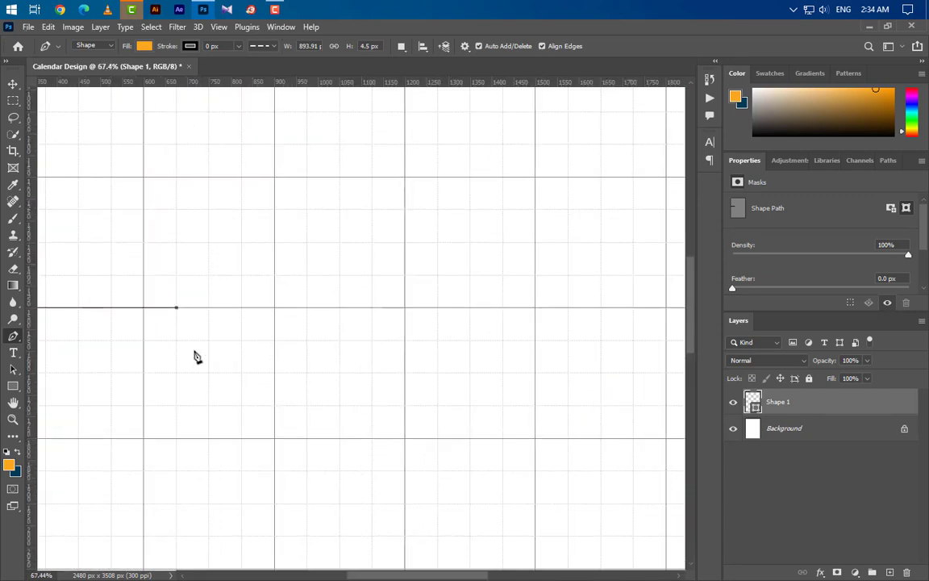
drag(224, 367, 241, 373)
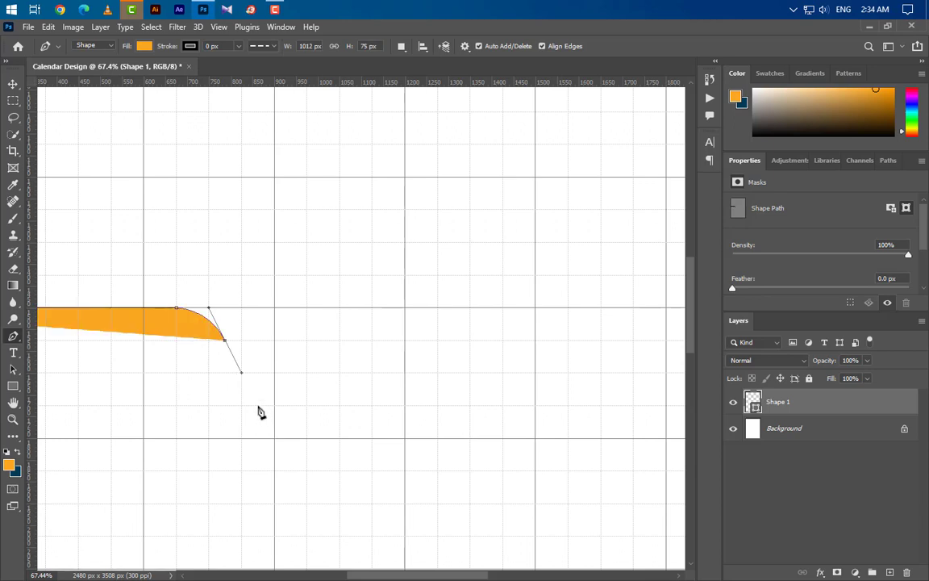
click(258, 405)
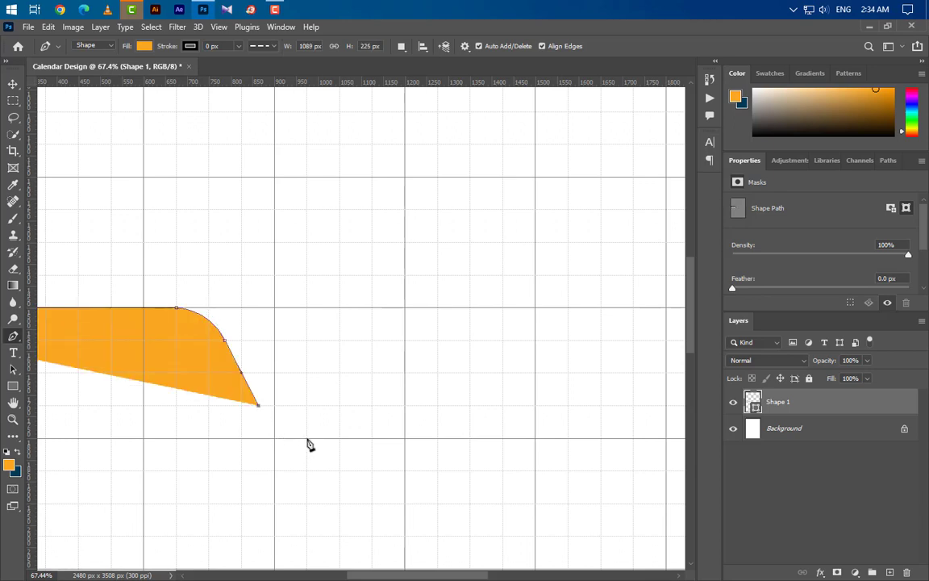
drag(308, 440, 340, 440)
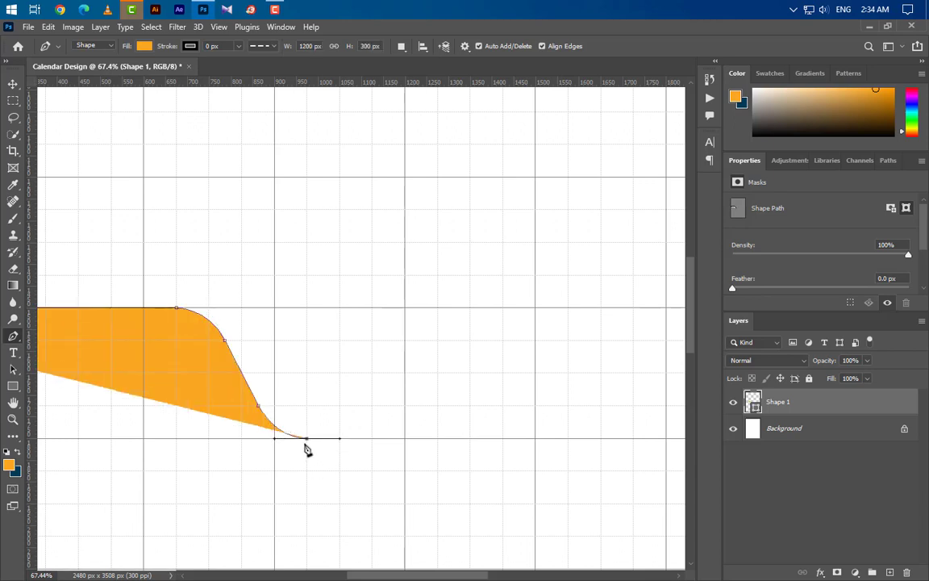
Step: Extend the orange shape past the right edge and across the top to close it
scroll(297, 432, down, 4)
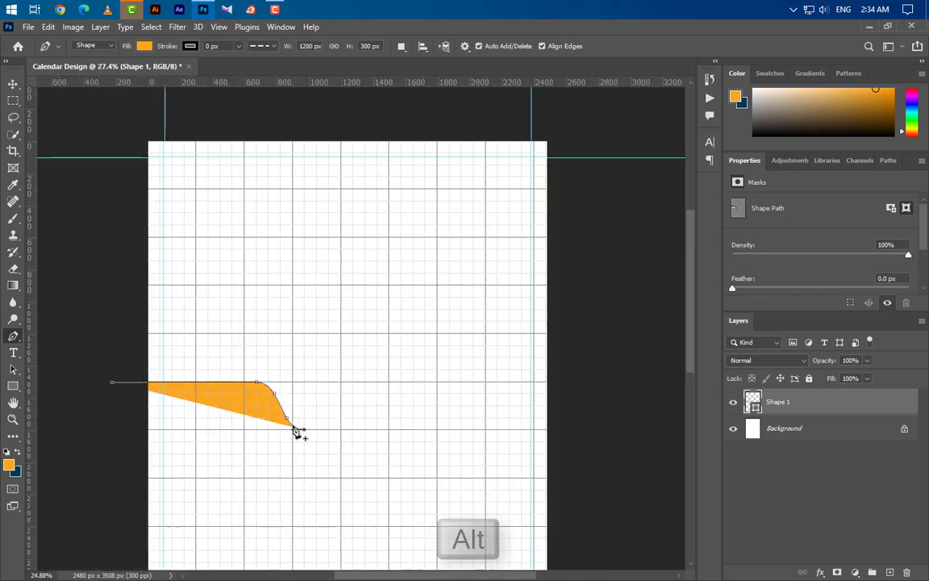
scroll(297, 431, down, 1)
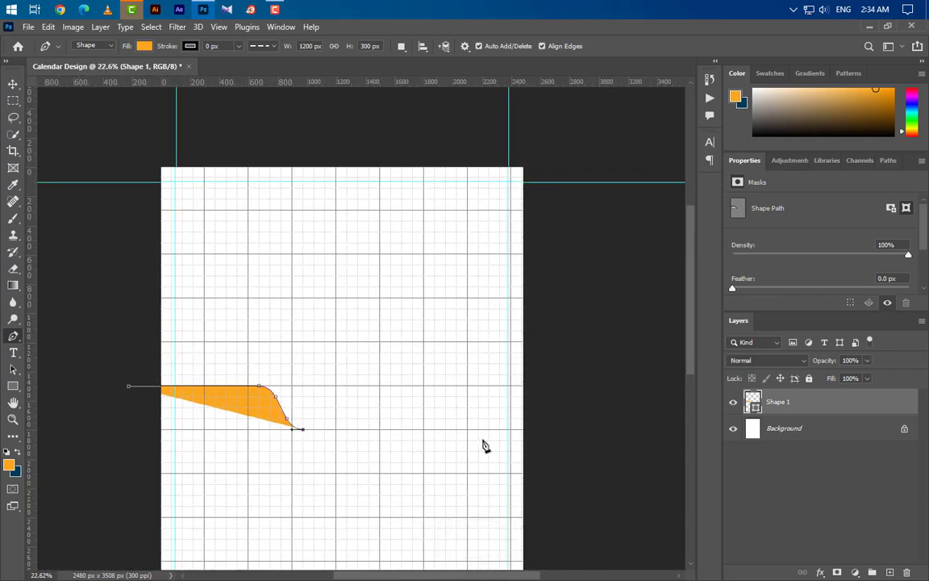
click(564, 436)
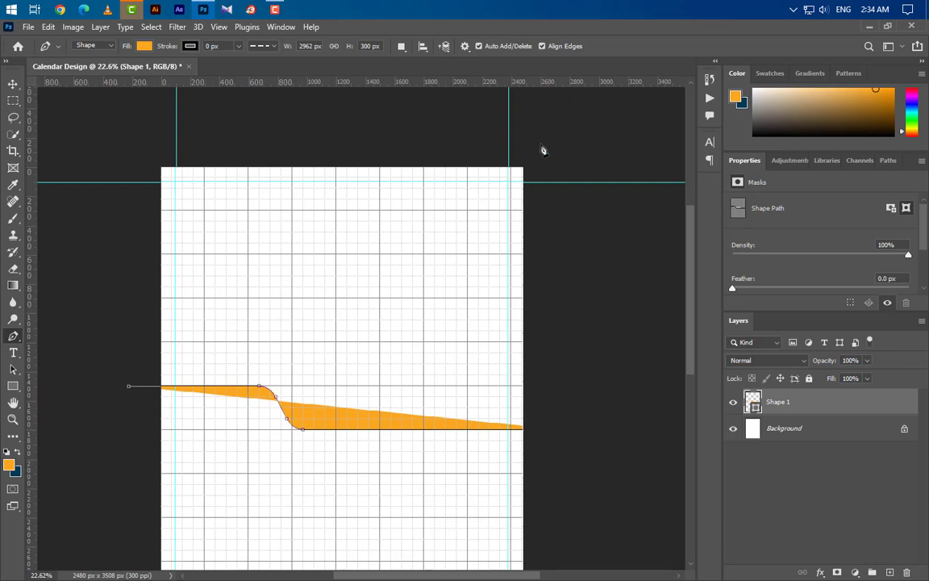
click(562, 122)
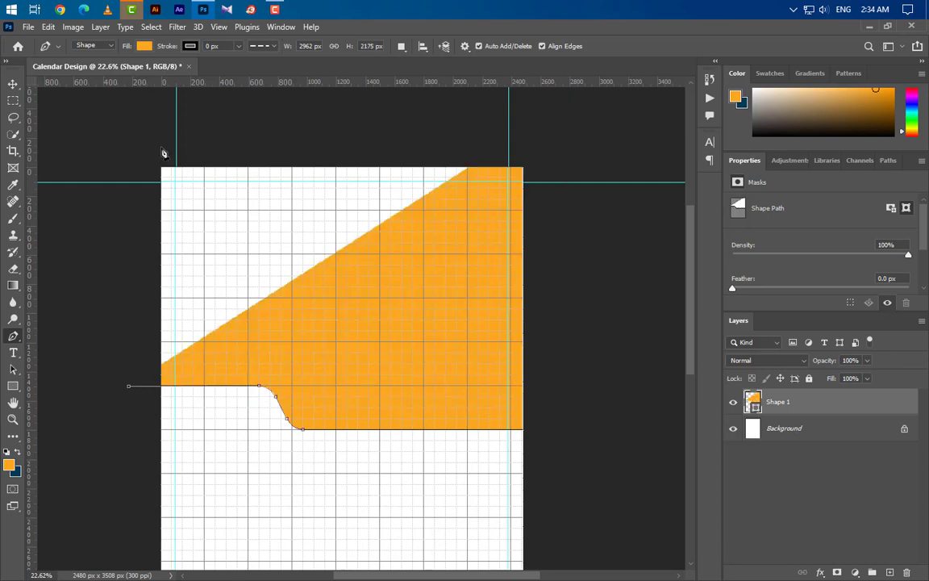
click(102, 105)
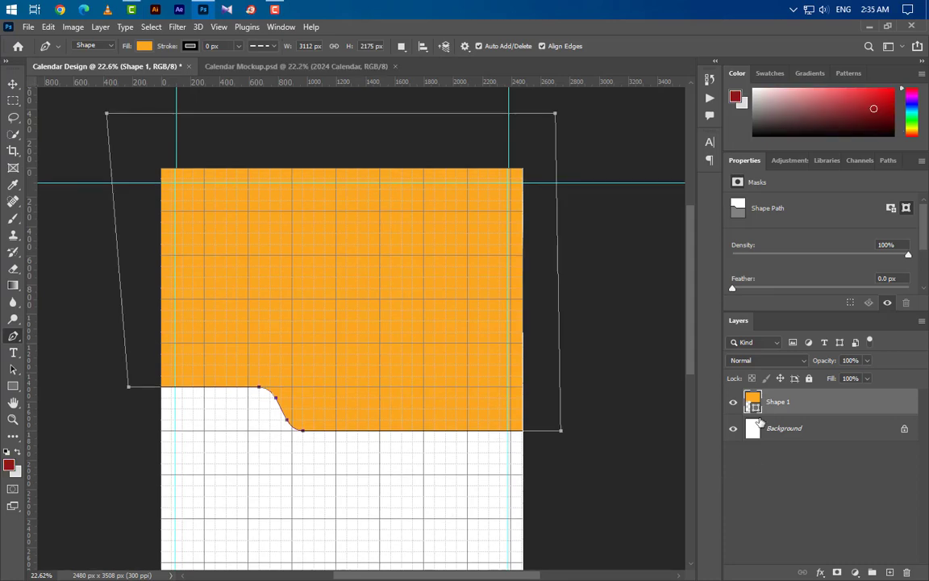
Step: Change the header shape's fill to dark red 911519
double_click(754, 404)
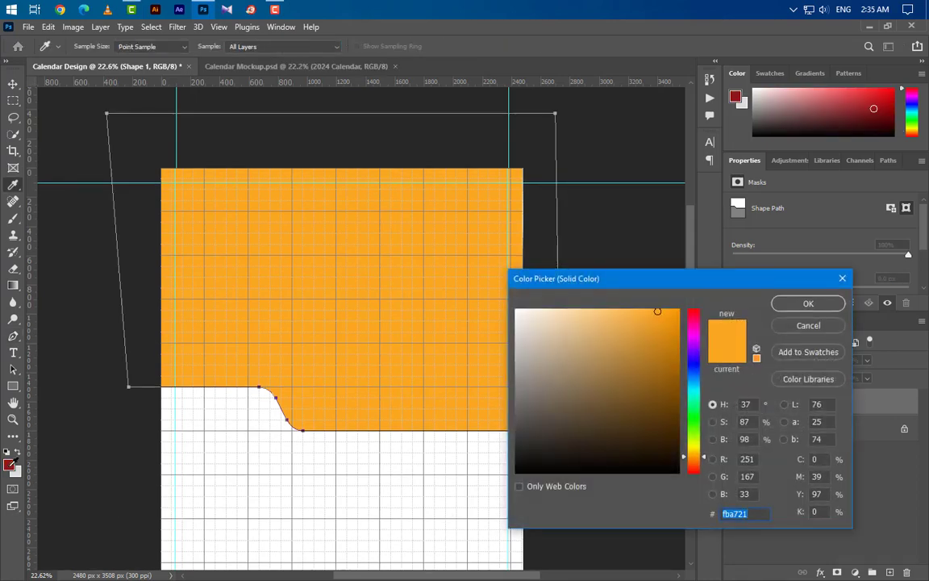
click(11, 463)
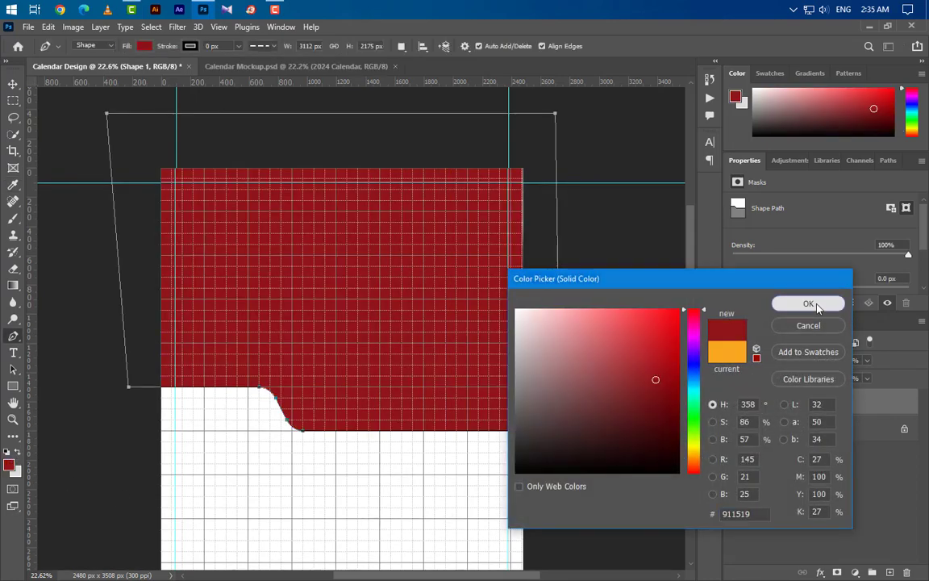
click(816, 306)
Step: Duplicate the header shape, fill the copy black, and shift it right to reveal a red strip
drag(879, 412, 872, 572)
double_click(754, 404)
drag(656, 379, 394, 504)
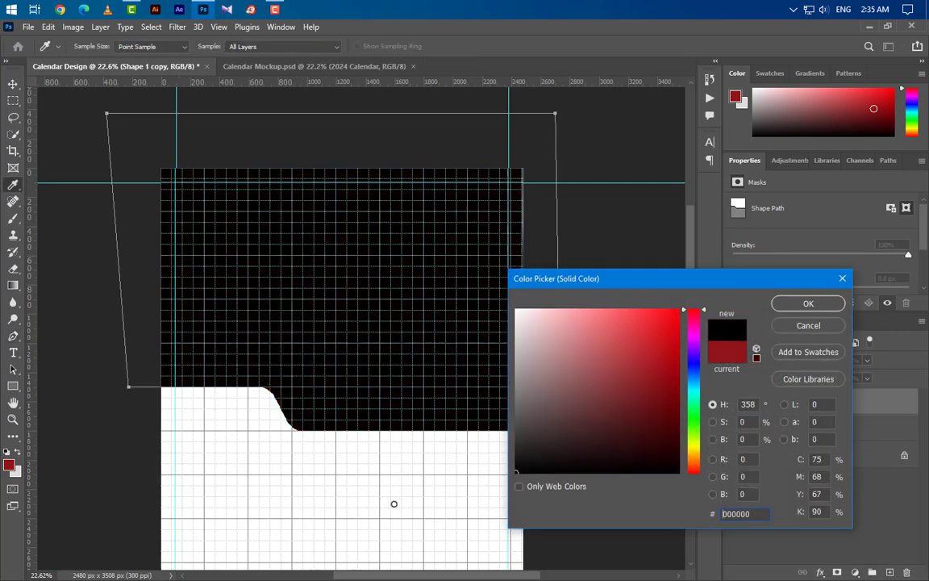
click(808, 304)
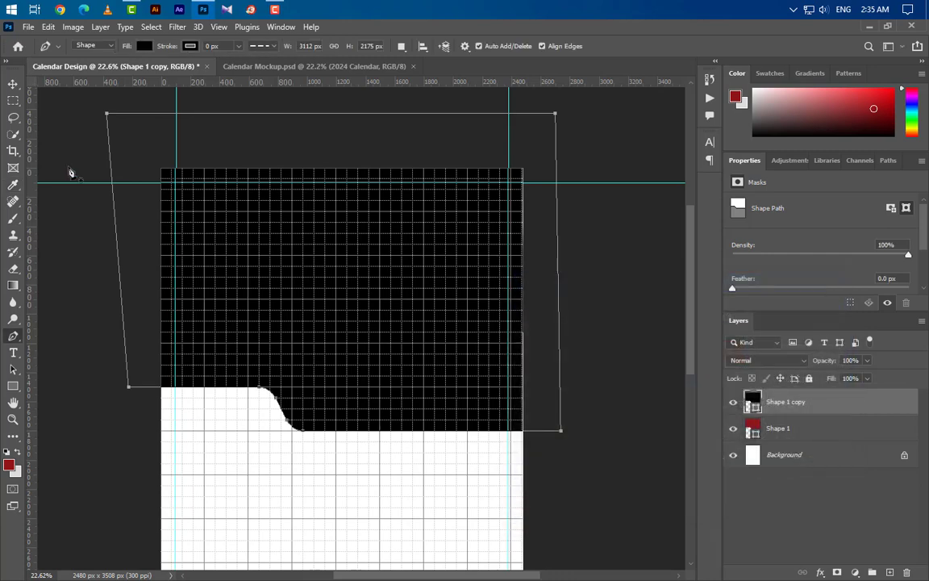
click(13, 85)
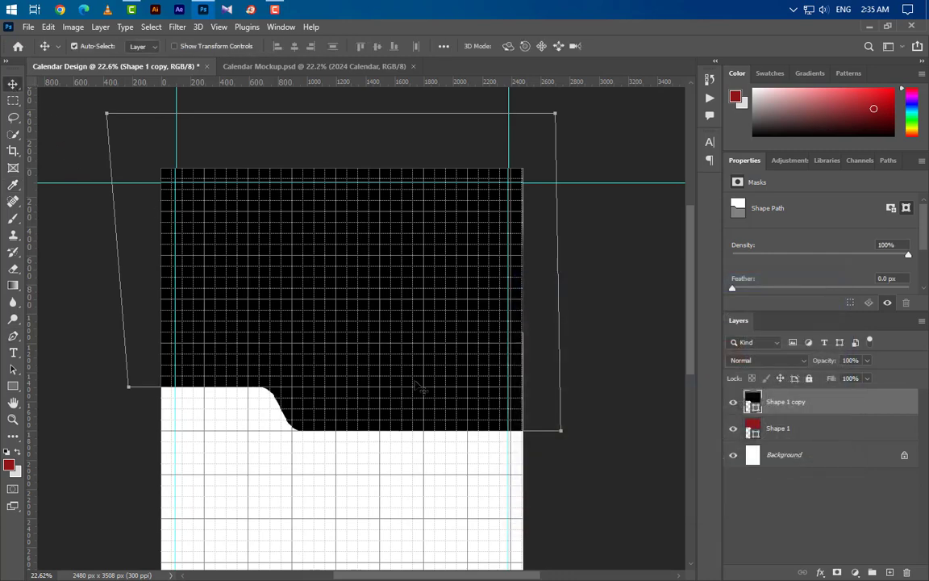
drag(440, 361, 461, 352)
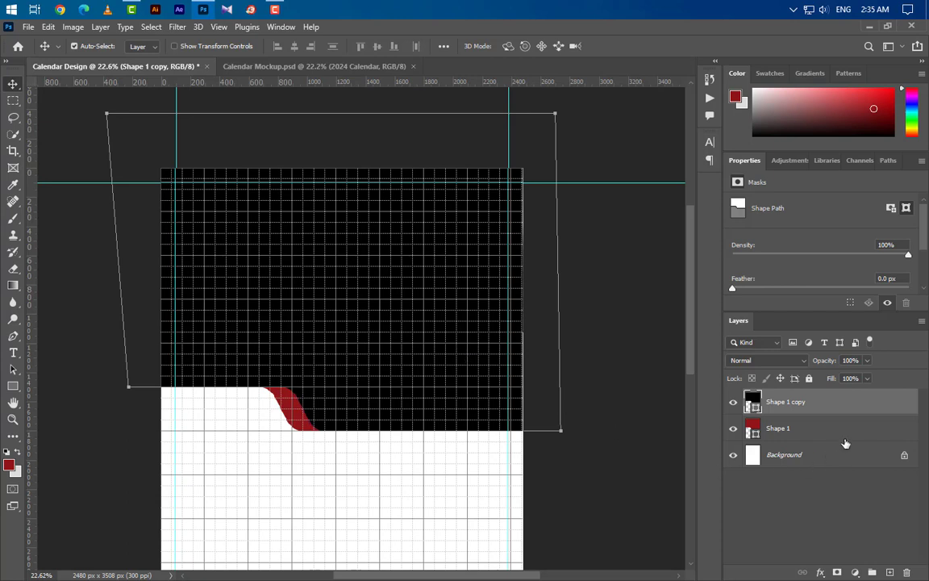
Step: Add another copy below the red shape, fill it light grey dedcdc, and nudge it left
drag(866, 431, 890, 572)
drag(867, 440, 755, 459)
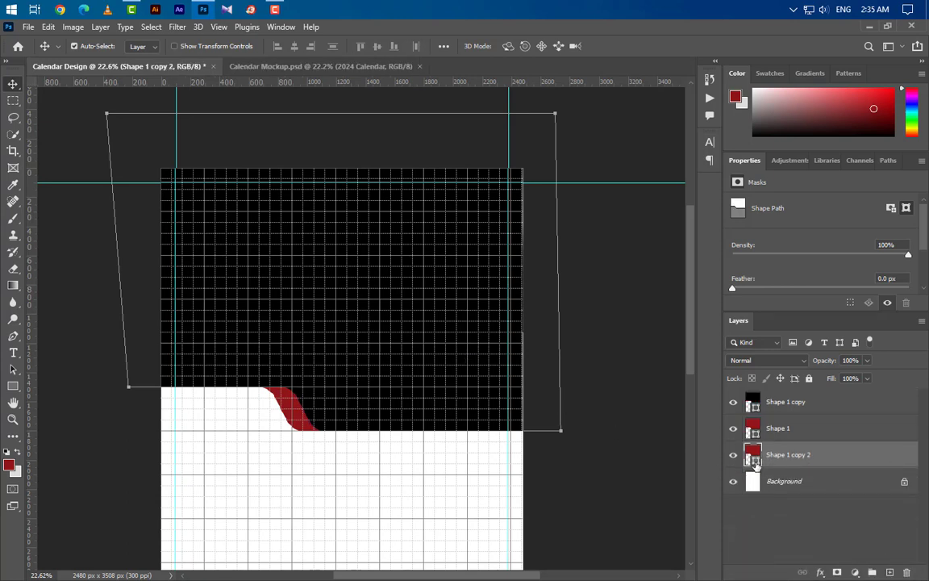
double_click(752, 456)
click(18, 474)
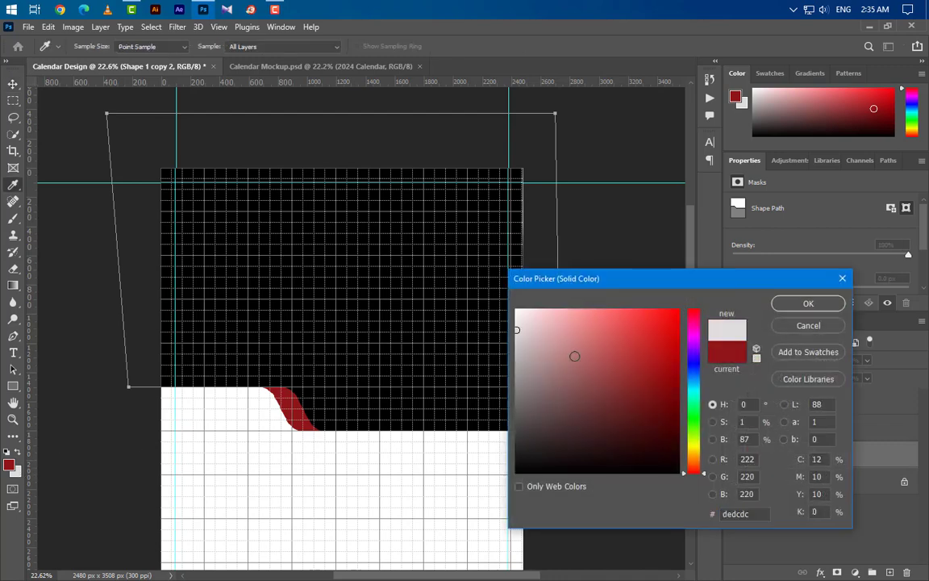
click(809, 304)
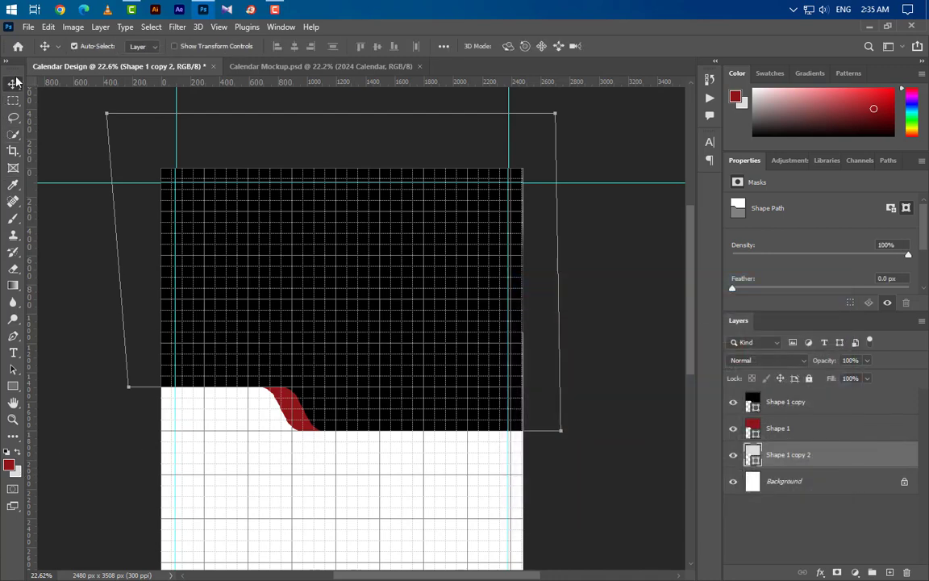
key(shift+Left)
key(shift+Left)
key(shift+Left)
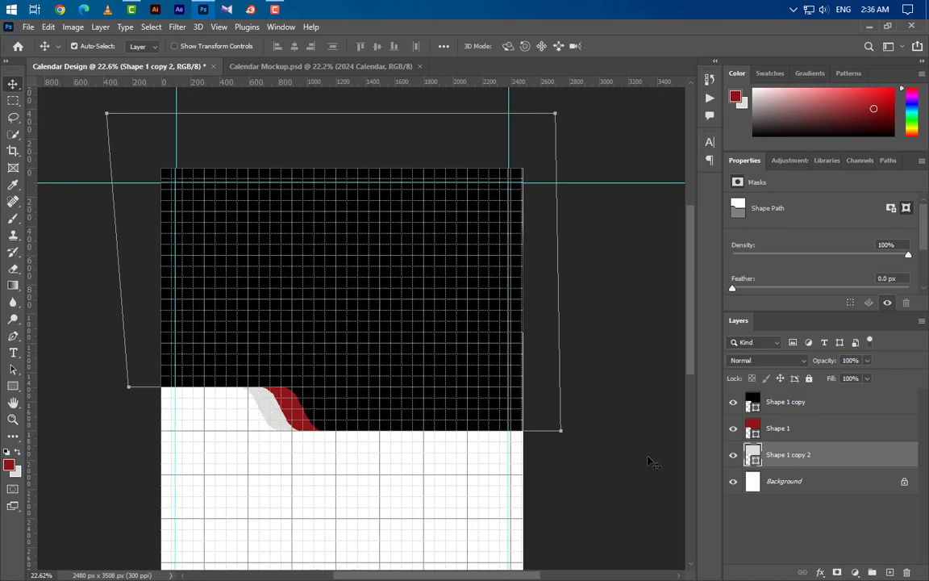
Step: Group the three header shapes into Group 1 and duplicate the group
ctrl+click(801, 432)
ctrl+click(840, 403)
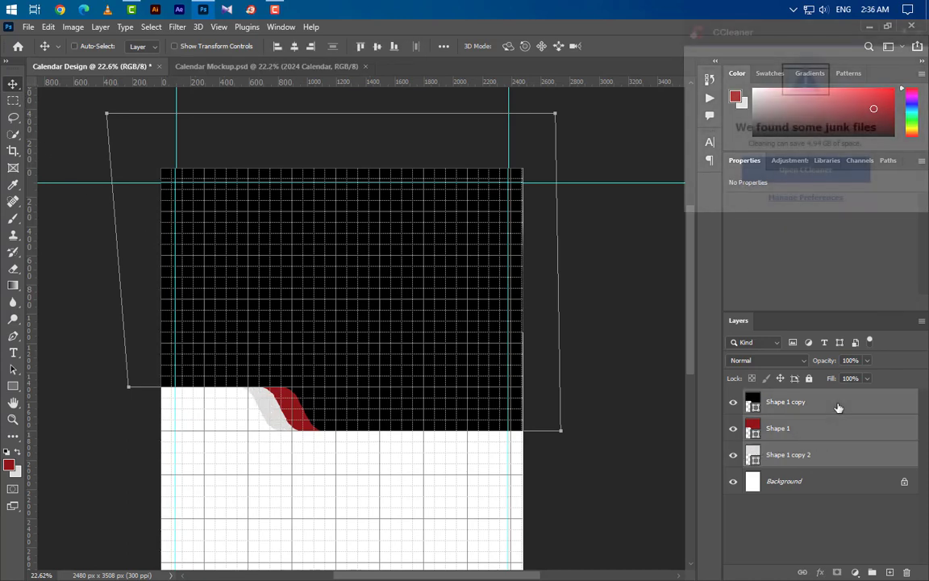
click(873, 572)
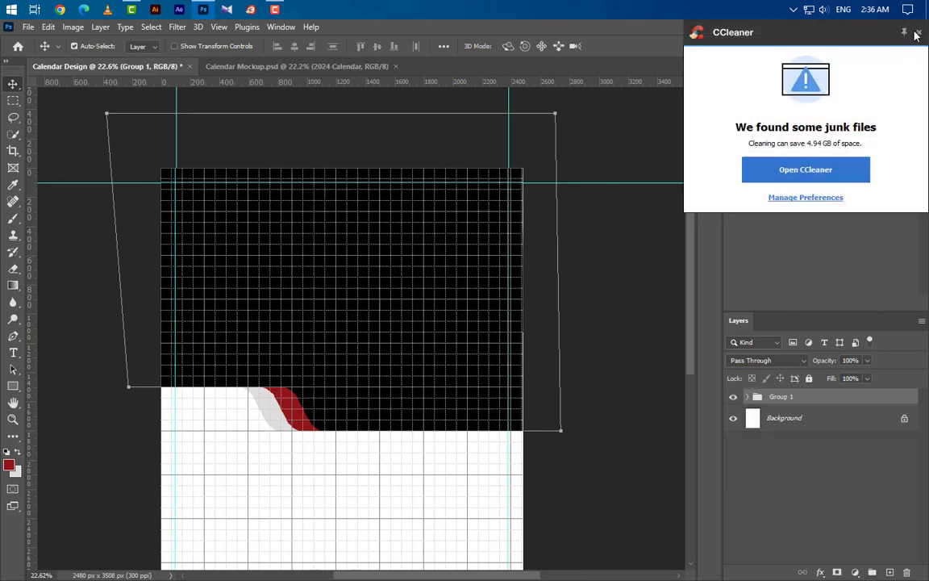
click(916, 34)
drag(883, 408, 890, 572)
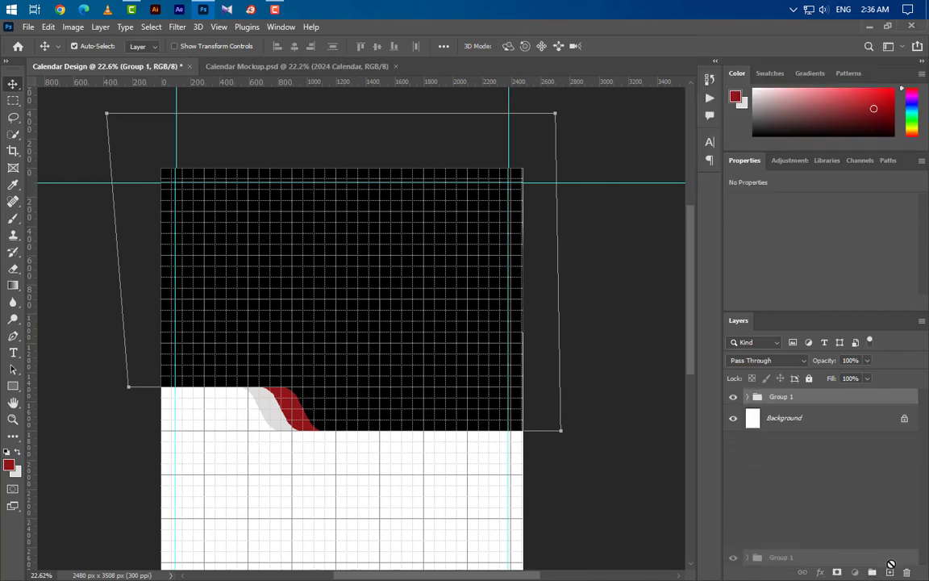
Step: Move the Group 1 copy swoosh into the page's top-right corner
key(ctrl+t)
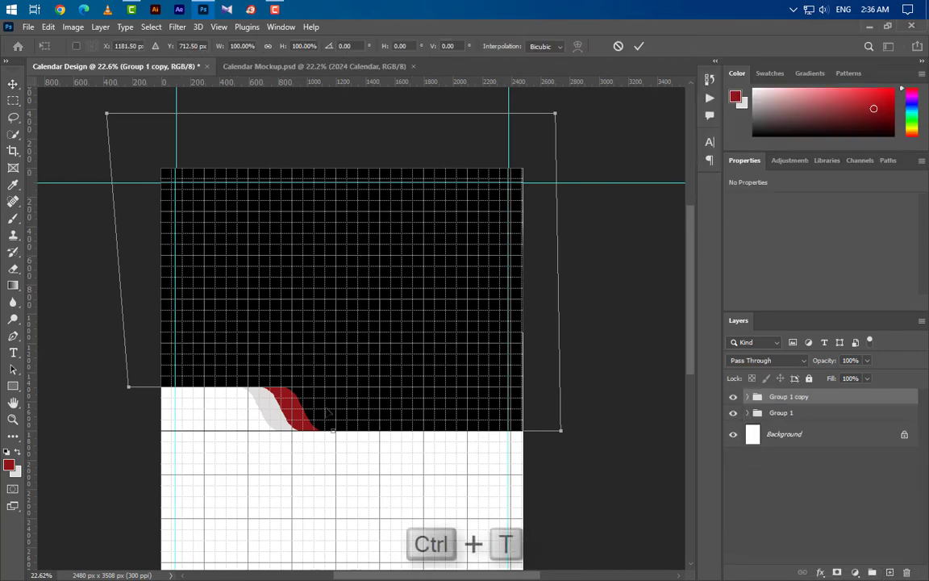
drag(337, 386, 544, 195)
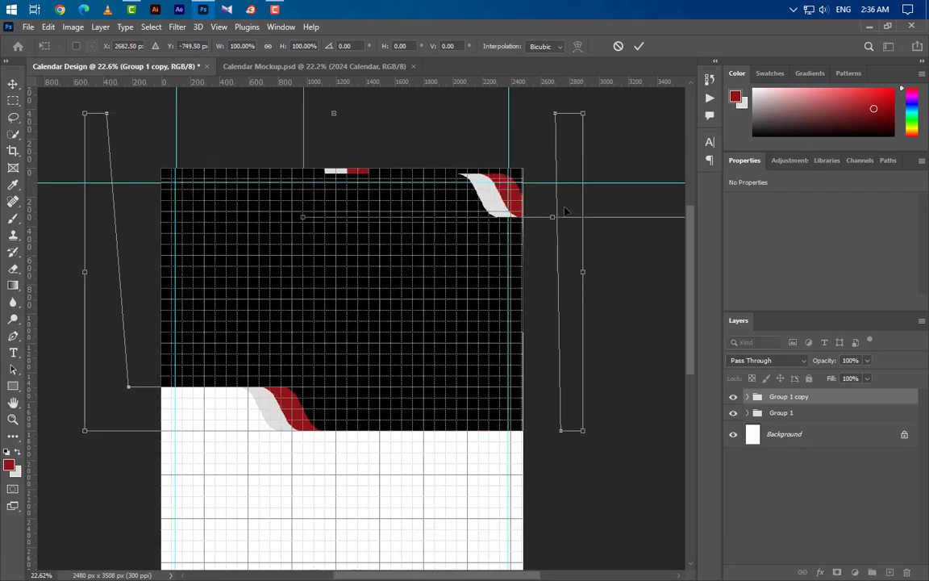
key(Up)
key(Up)
key(Up)
key(Up)
key(Up)
key(Up)
key(Up)
key(Up)
key(Up)
key(Up)
key(Up)
key(Up)
key(Up)
key(Up)
key(Up)
key(Up)
key(Up)
key(Up)
key(Up)
key(Up)
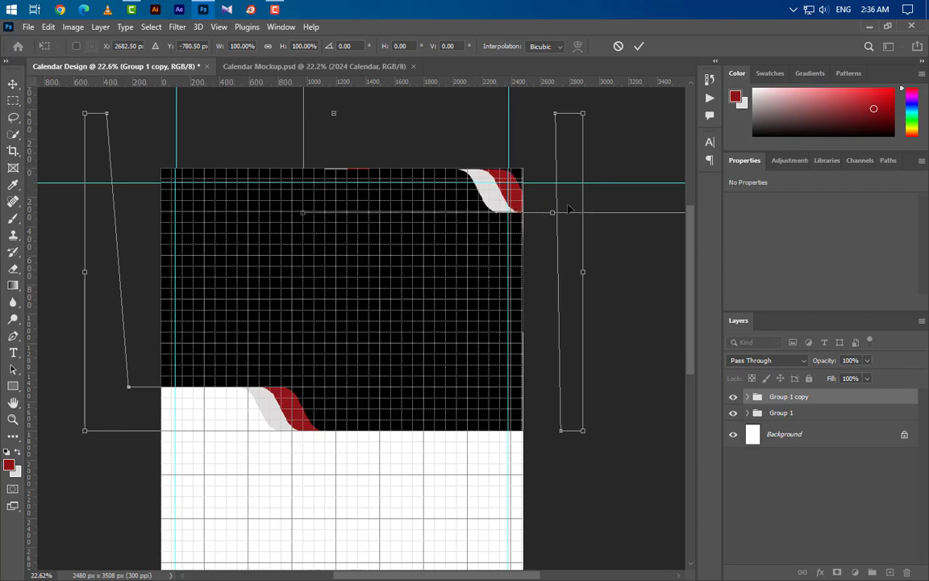
key(Right)
key(Right)
key(Right)
key(Right)
key(Right)
key(Right)
key(Right)
key(Right)
key(Right)
key(Right)
key(Right)
key(Right)
key(Right)
key(Up)
key(Up)
key(Up)
key(Up)
key(Up)
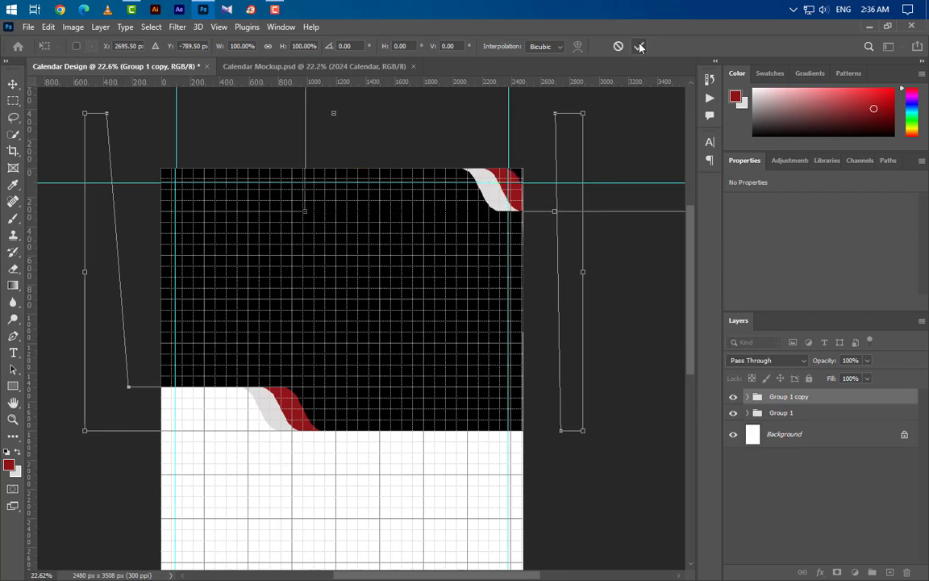
click(639, 47)
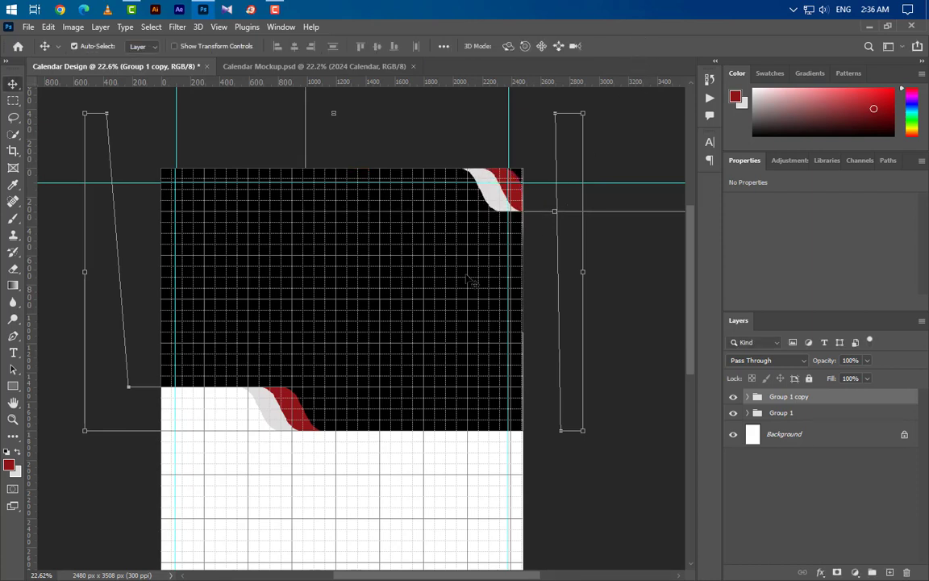
Step: Nudge the original Group 1 swoosh up slightly
click(801, 414)
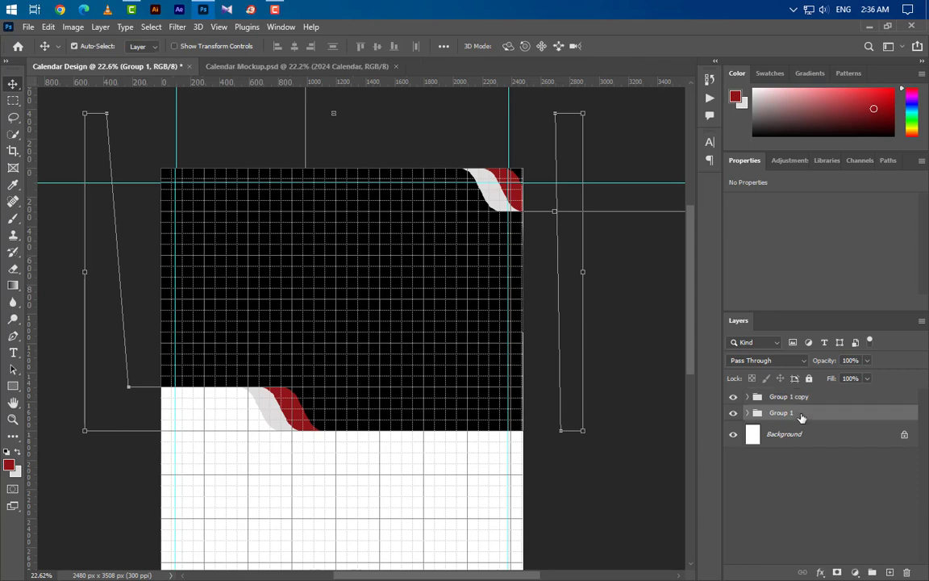
key(shift+Up)
key(shift+Up)
key(shift+Up)
key(shift+Up)
key(shift+Up)
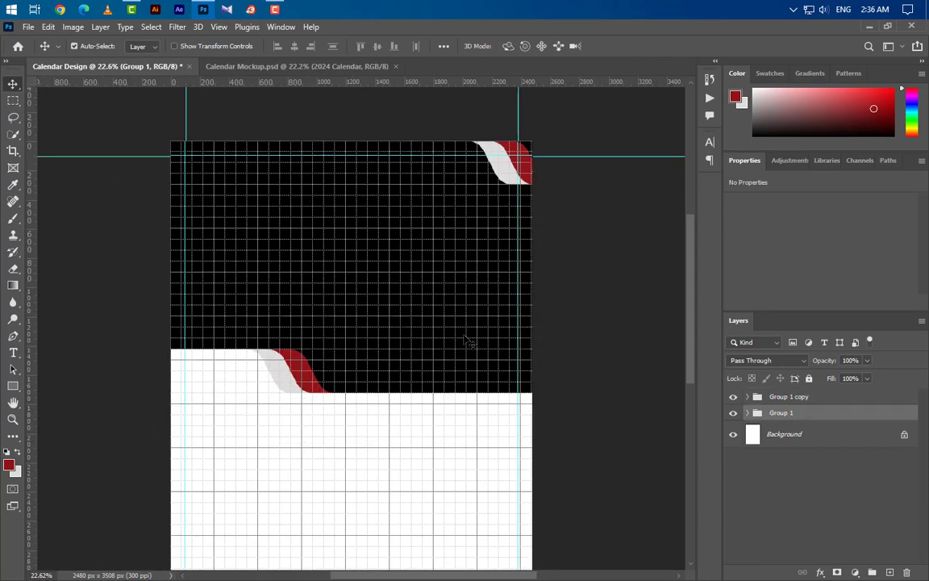
click(425, 267)
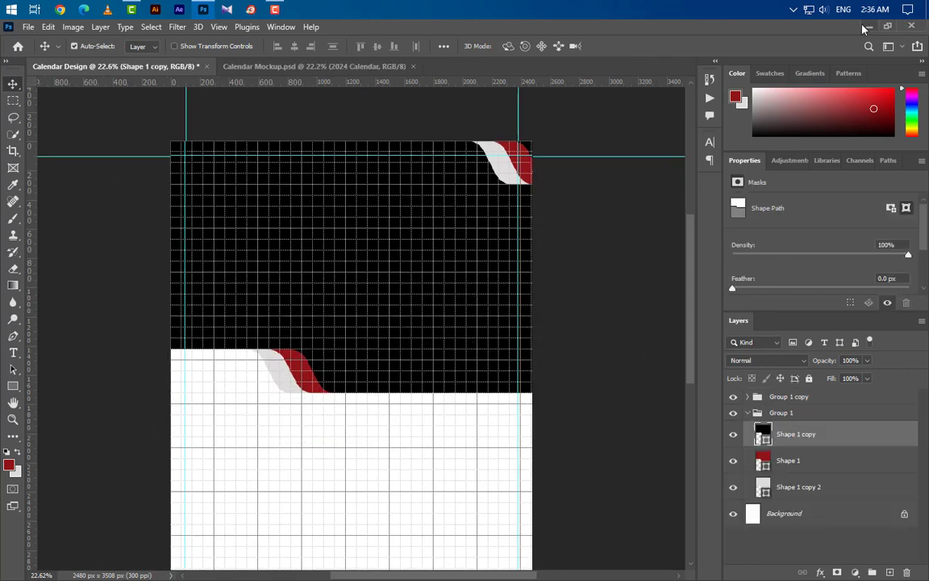
Step: Place the Car 0001 photo and clip it to the black header shape
click(867, 27)
drag(459, 365, 386, 346)
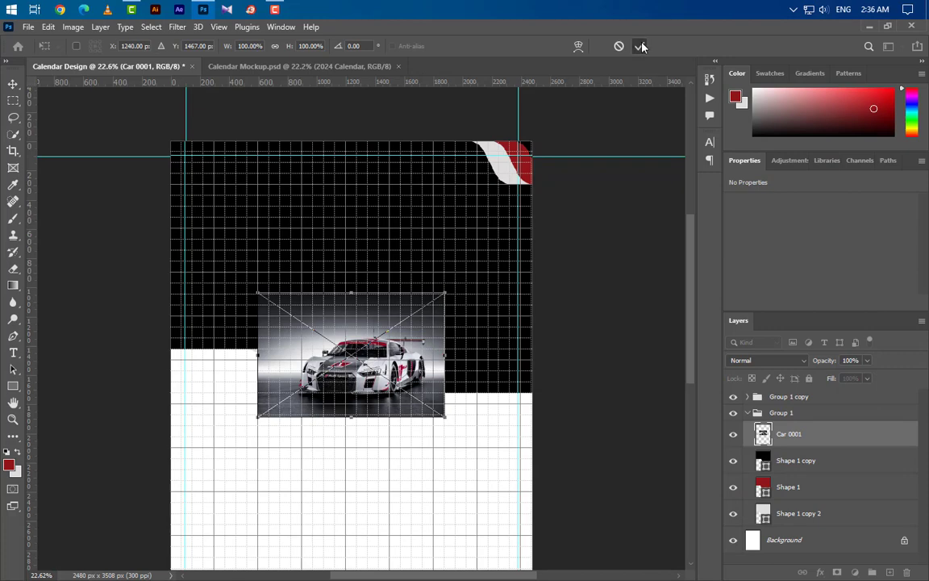
click(641, 46)
right_click(790, 435)
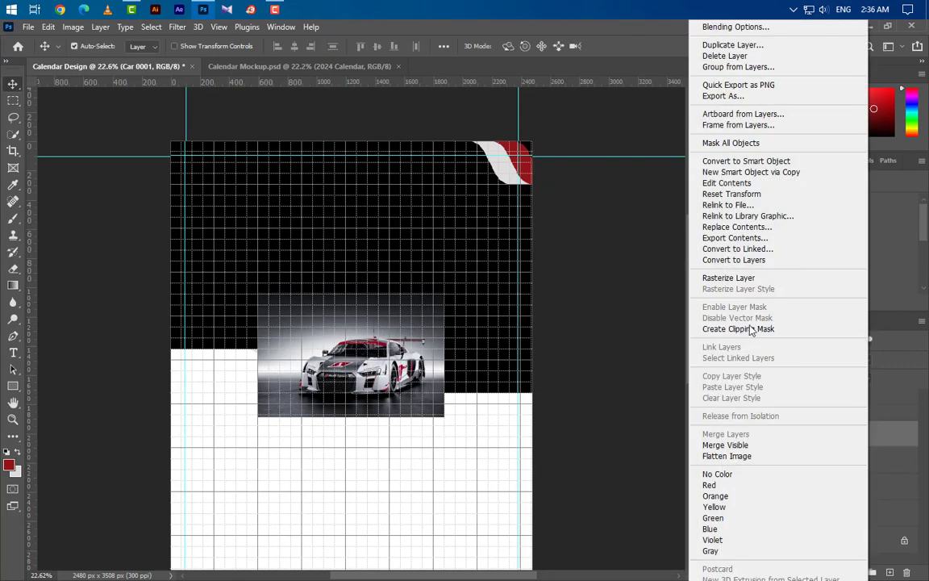
click(723, 328)
Step: Flip the car photo horizontally and enlarge it to about 233% to fill the header
key(ctrl+t)
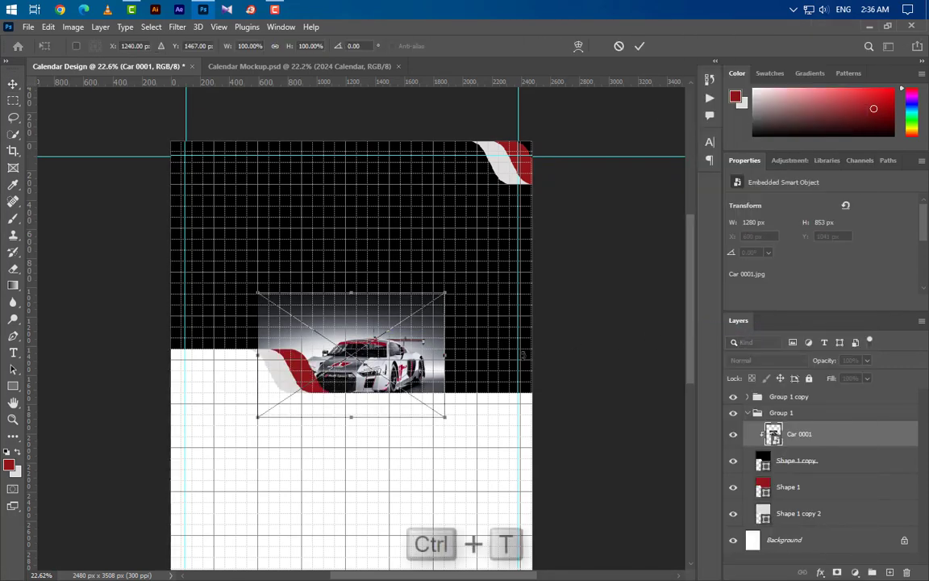
drag(420, 346, 420, 316)
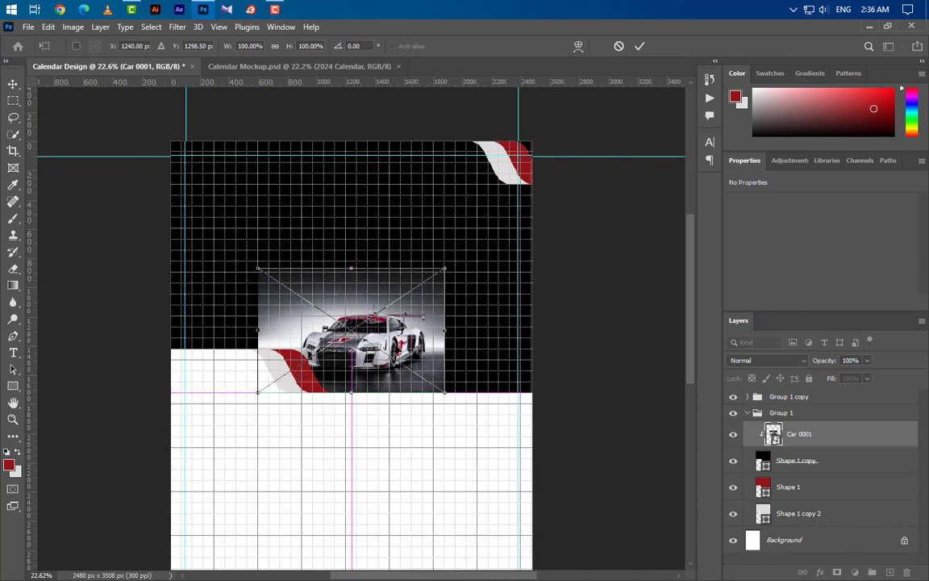
right_click(397, 342)
click(432, 327)
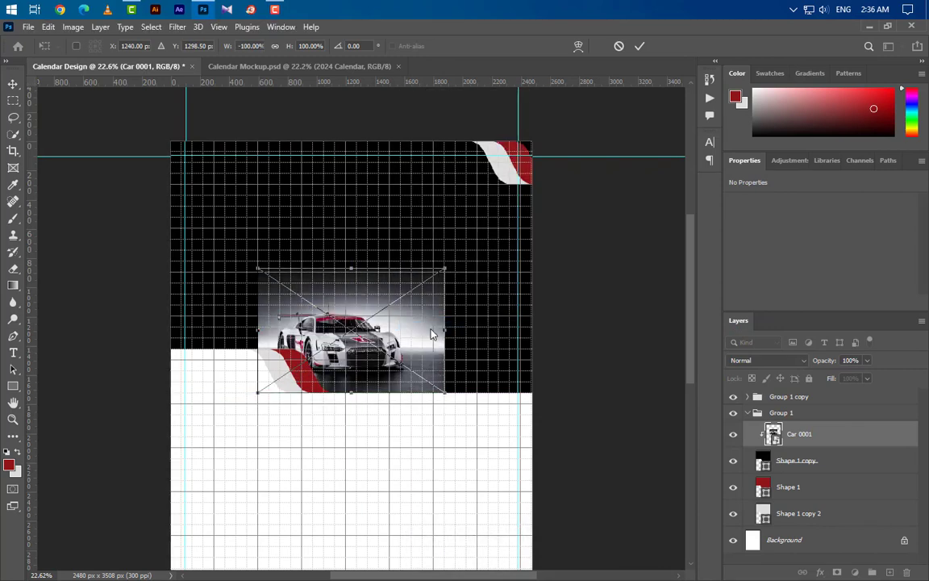
drag(351, 267, 358, 102)
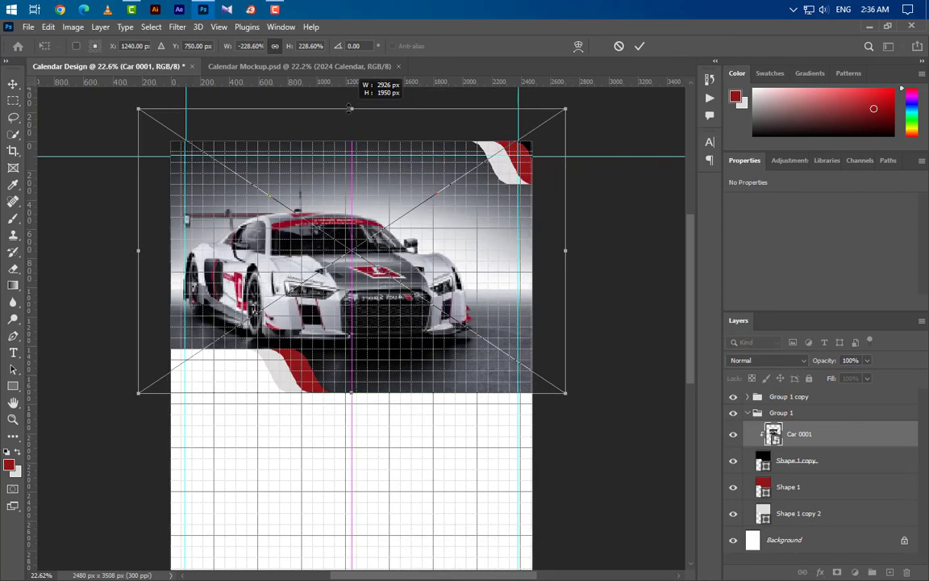
drag(491, 276, 510, 276)
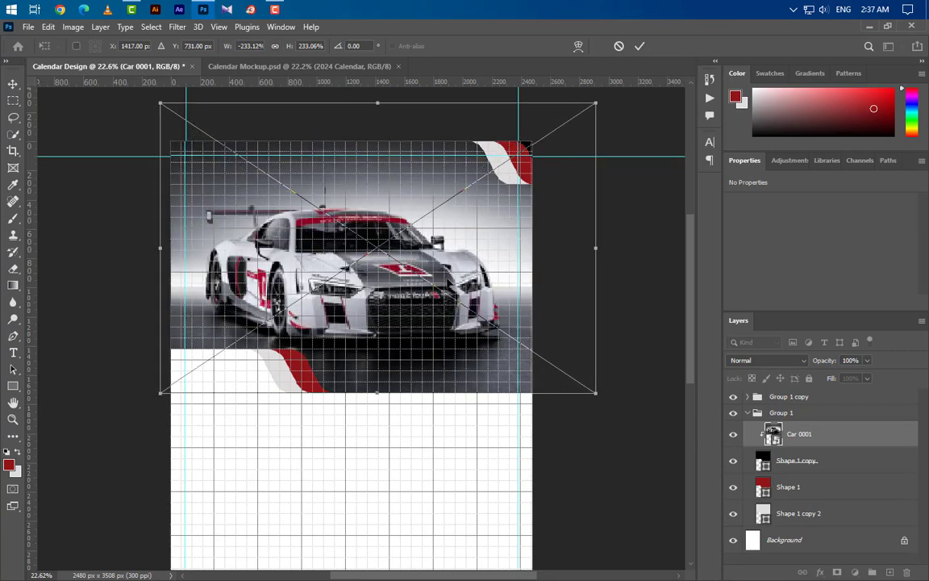
click(641, 47)
Step: Hide the grid overlay on the calendar page
click(217, 27)
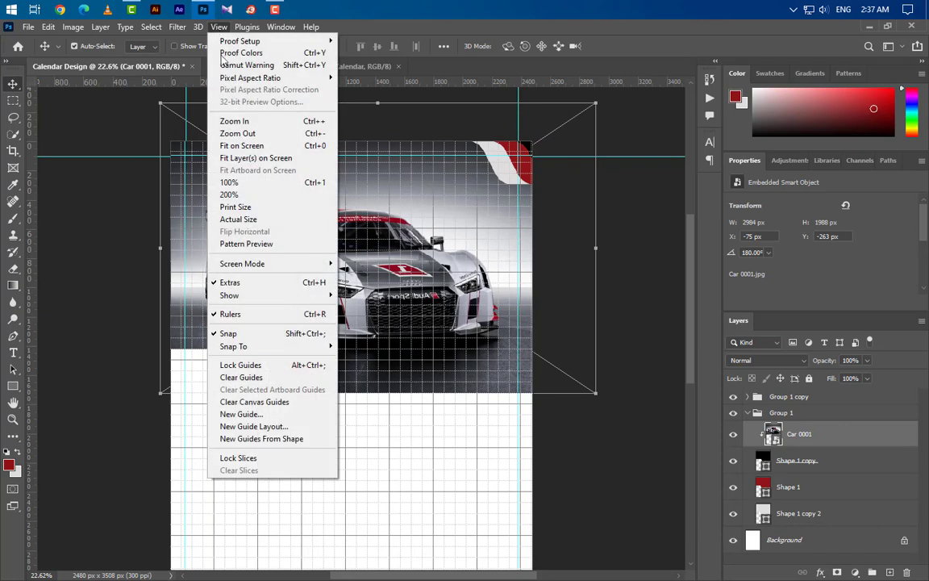
mouse_move(331, 296)
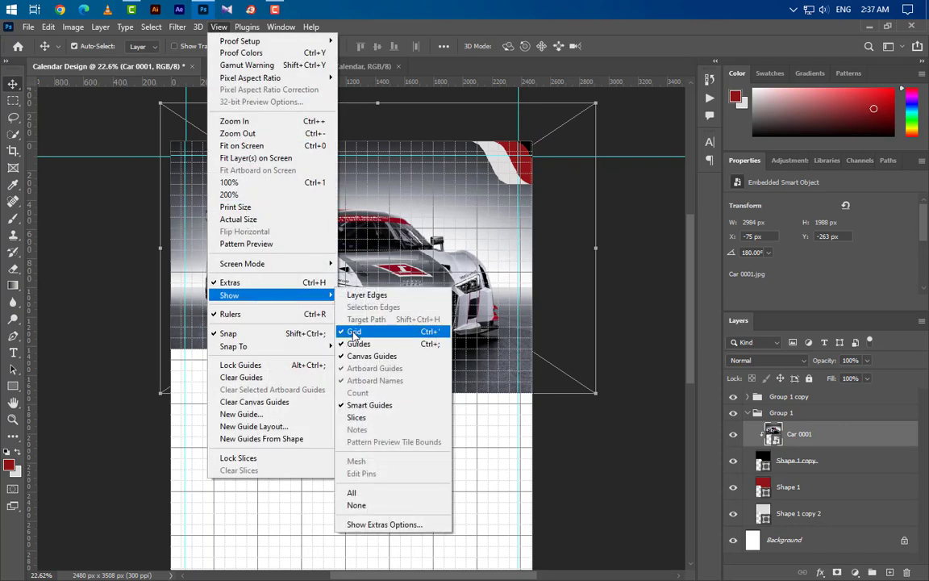
click(354, 331)
scroll(376, 149, down, 2)
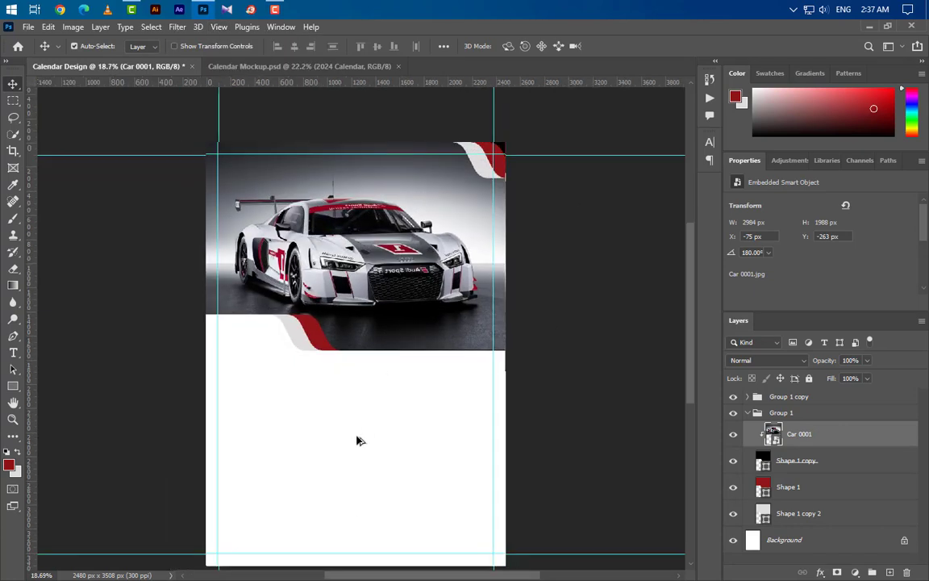
scroll(339, 459, up, 1)
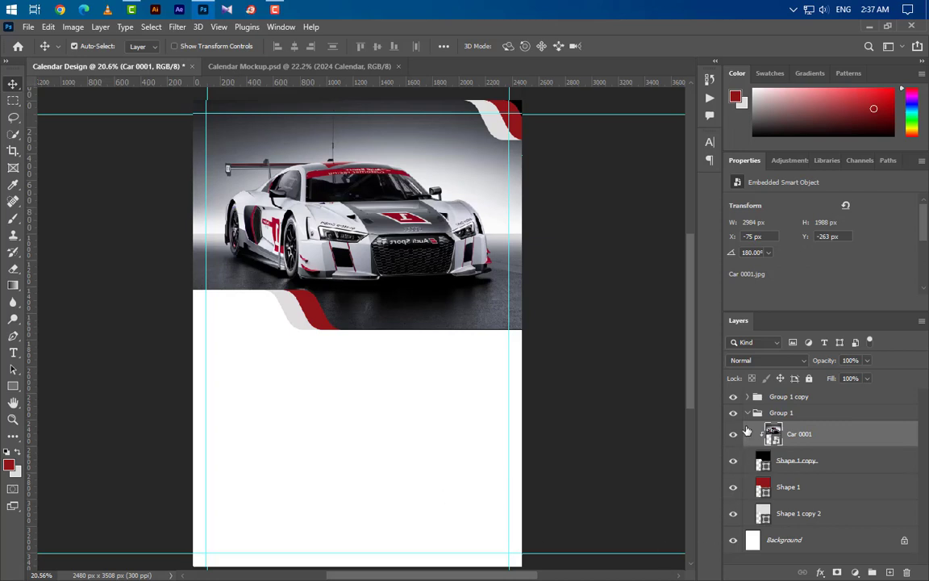
Step: Combine Group 1 and Group 1 copy into Group 2 and add an empty layer
click(749, 413)
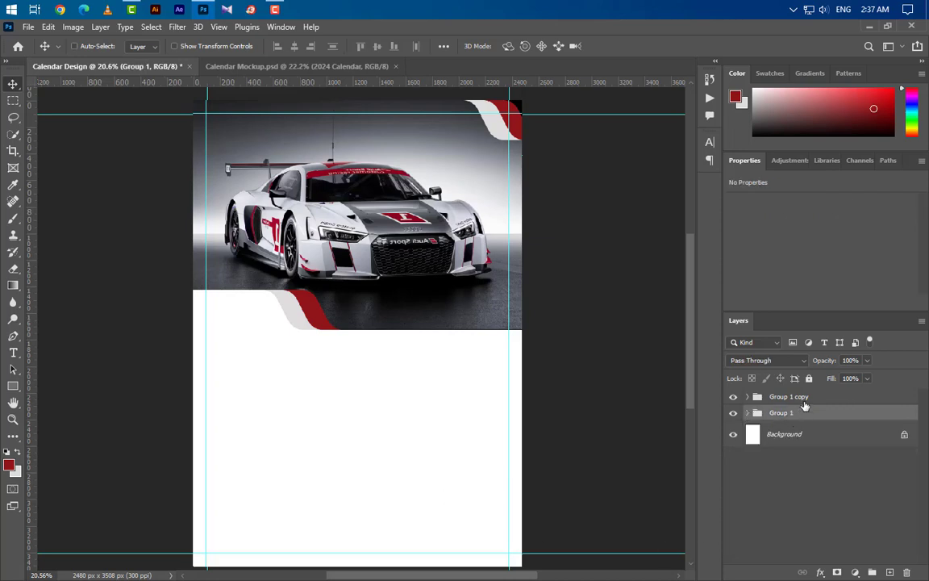
shift+click(804, 400)
click(872, 573)
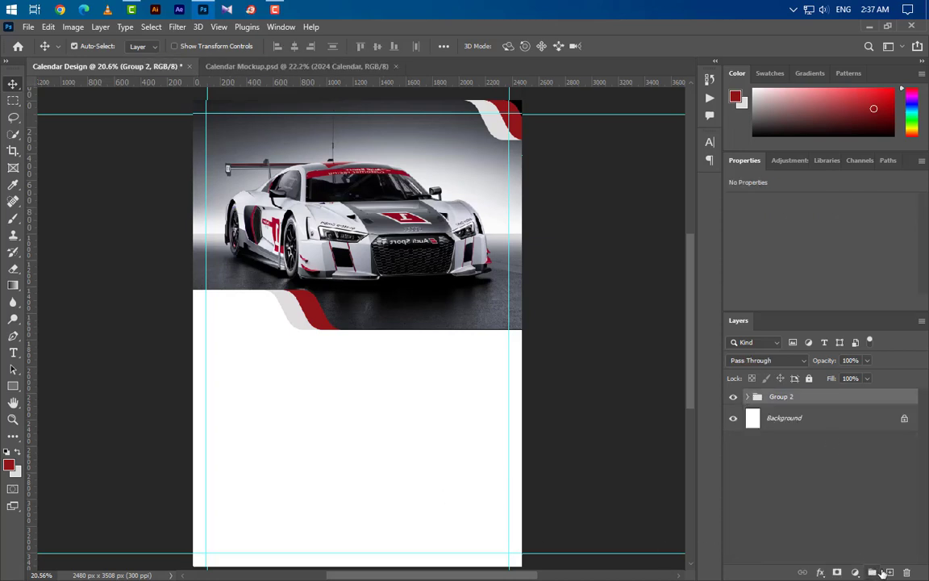
click(888, 572)
Step: Type the 2024 title below the car photo and set it in Armstrong Extrabold
click(13, 353)
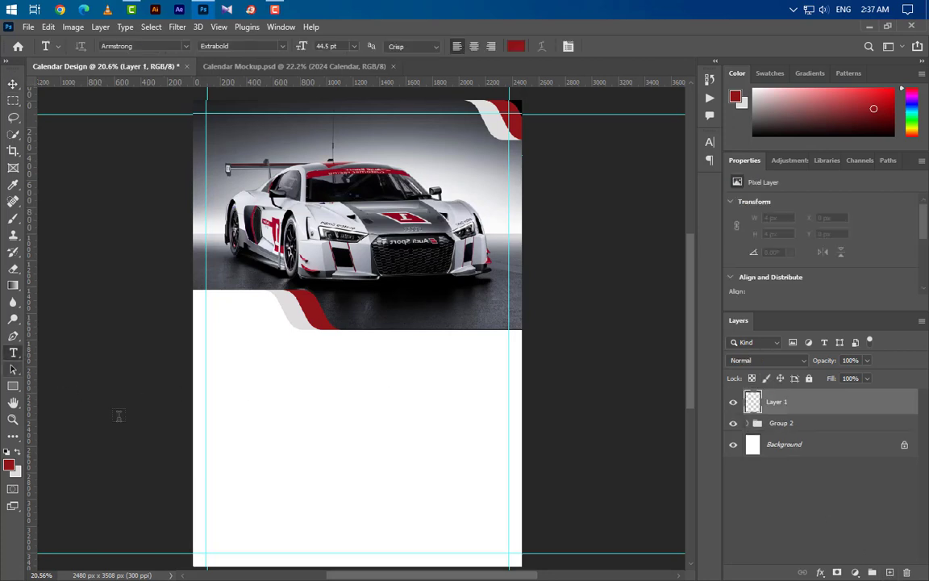
click(206, 324)
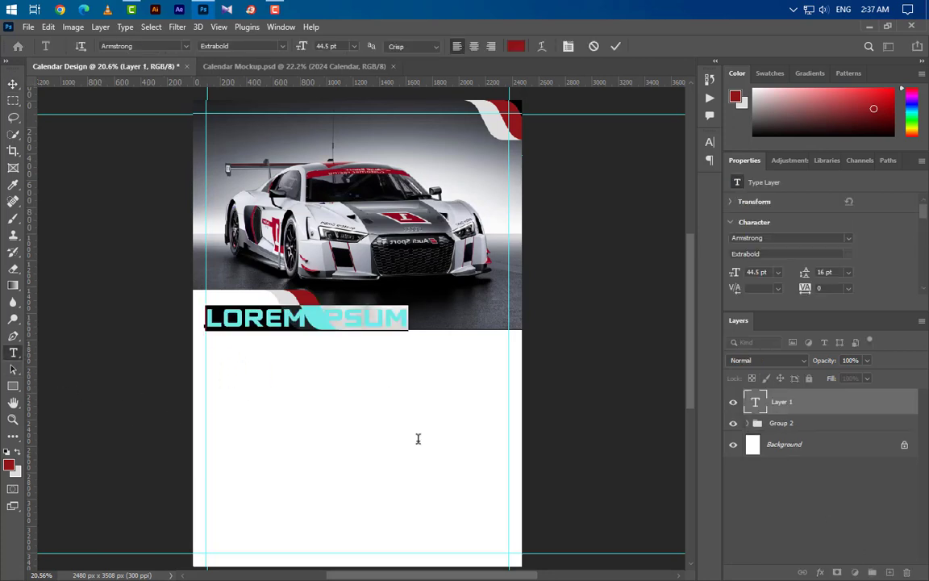
text(2024)
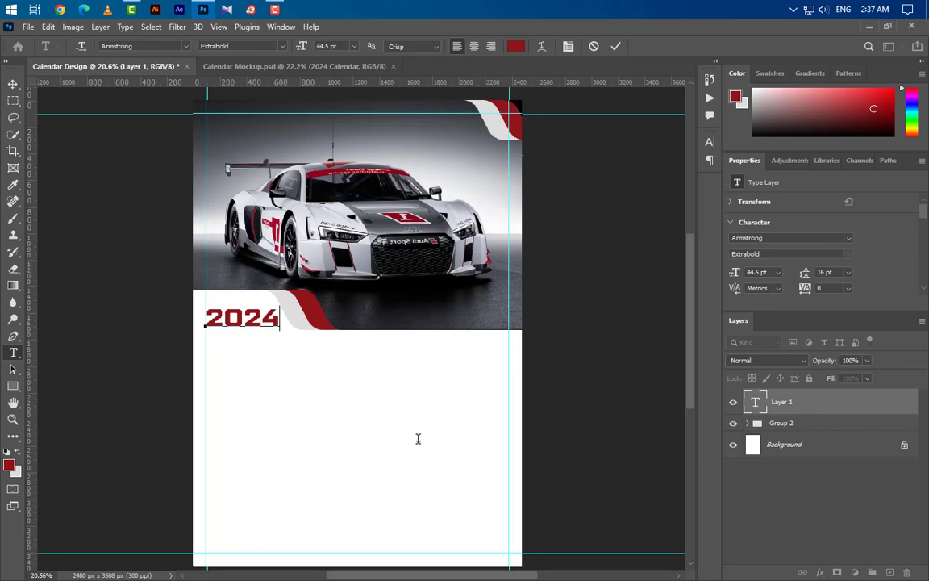
click(615, 48)
click(779, 238)
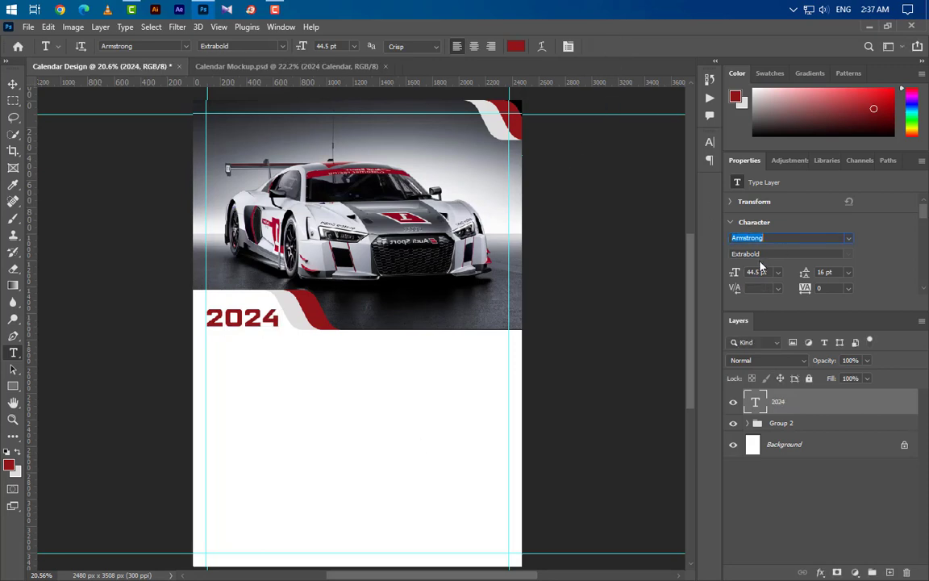
drag(762, 254, 731, 274)
Step: Color the digits 20 of 2024 black (000000)
drag(243, 317, 206, 317)
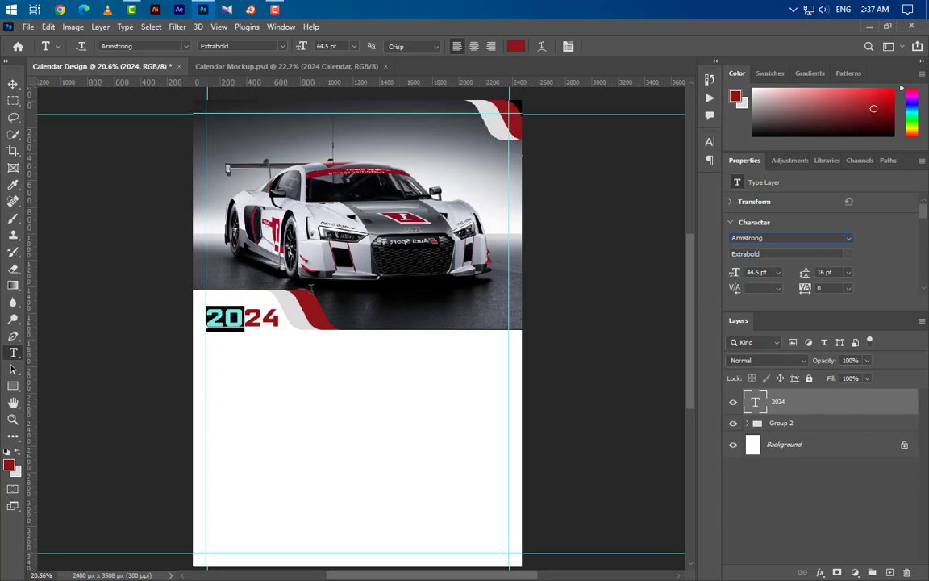
click(710, 146)
click(676, 218)
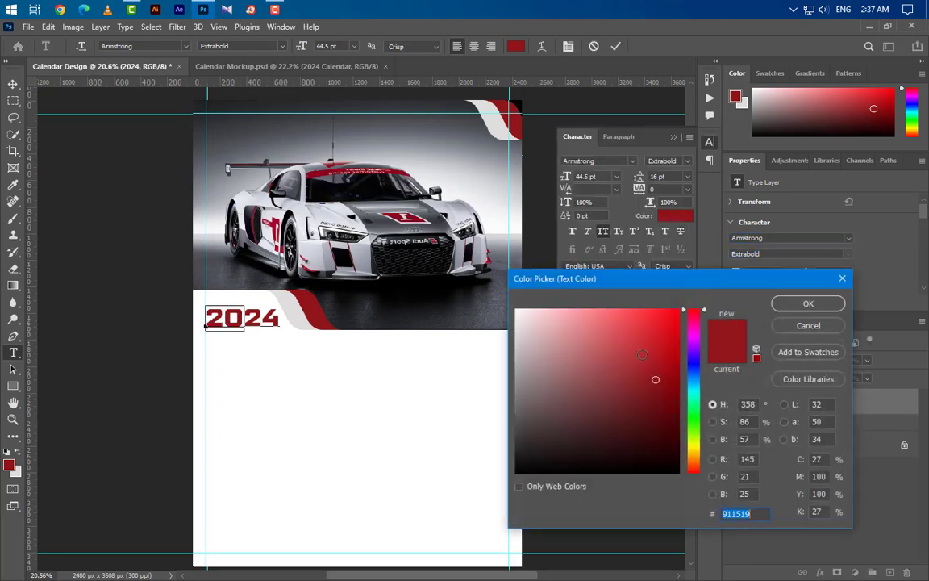
text(000000)
click(809, 304)
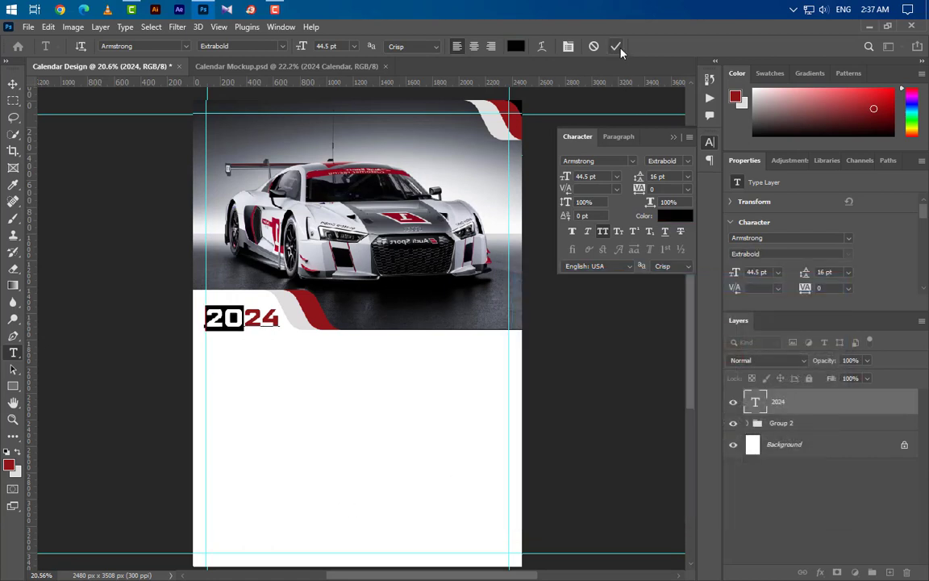
click(617, 46)
Step: Nudge the 2024 title slightly down and left beneath the car photo
click(12, 83)
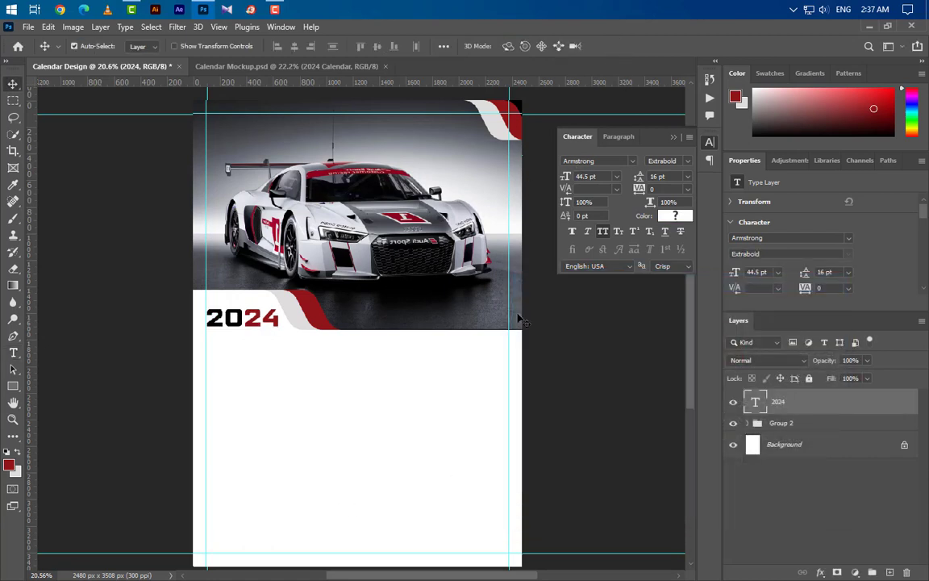
key(shift+Down)
key(shift+Left)
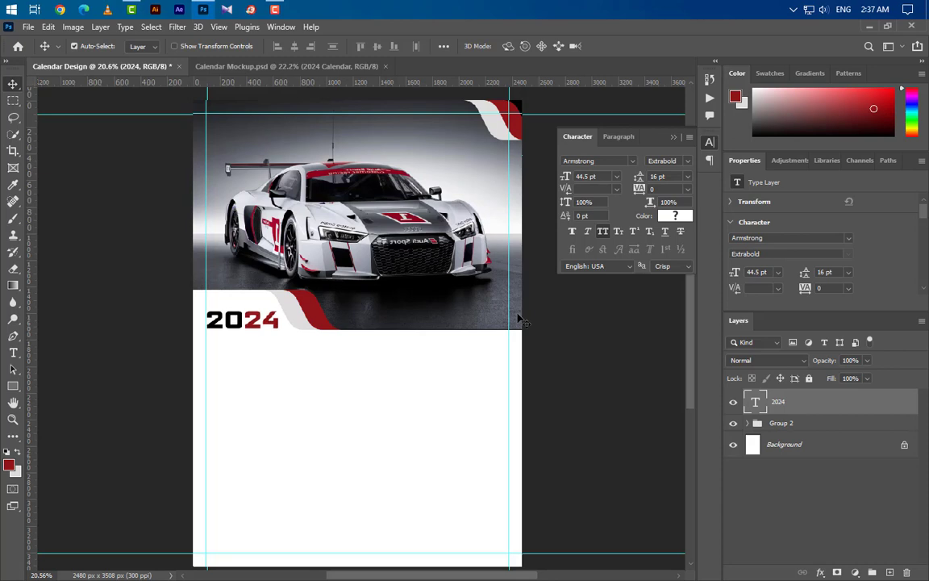
key(shift+Down)
click(673, 137)
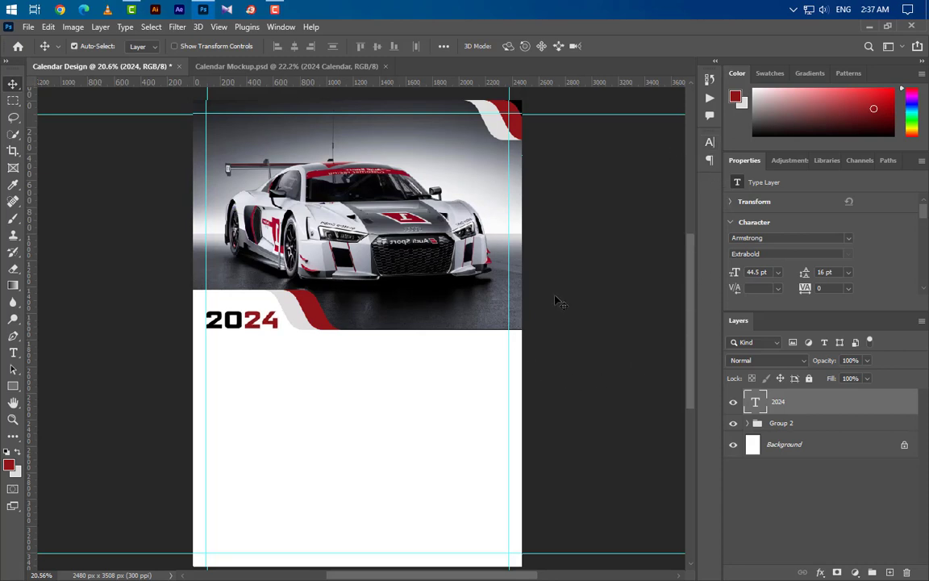
click(13, 353)
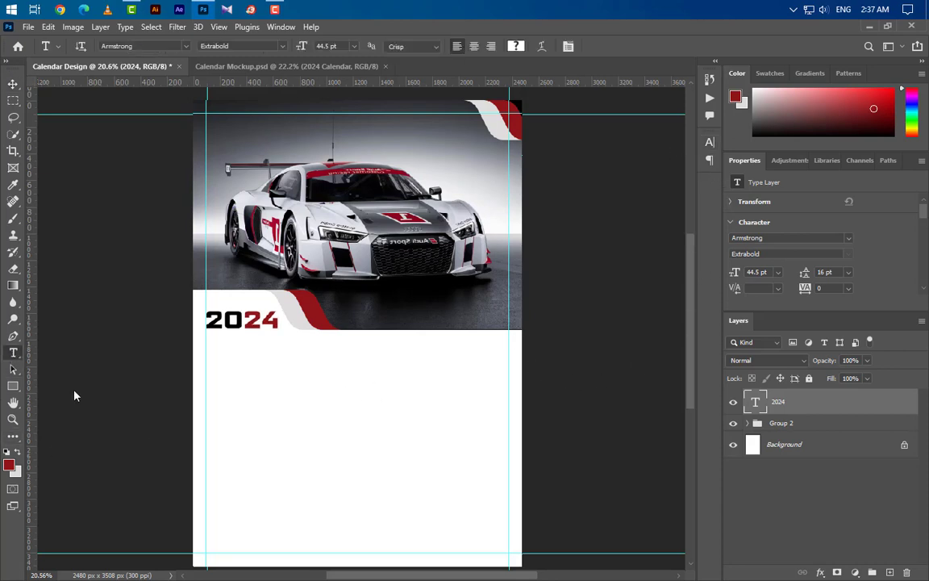
Step: Type CALENDAR below 2024 in UniversW00-HeavyItalic and stretch it taller to about 127%
click(205, 351)
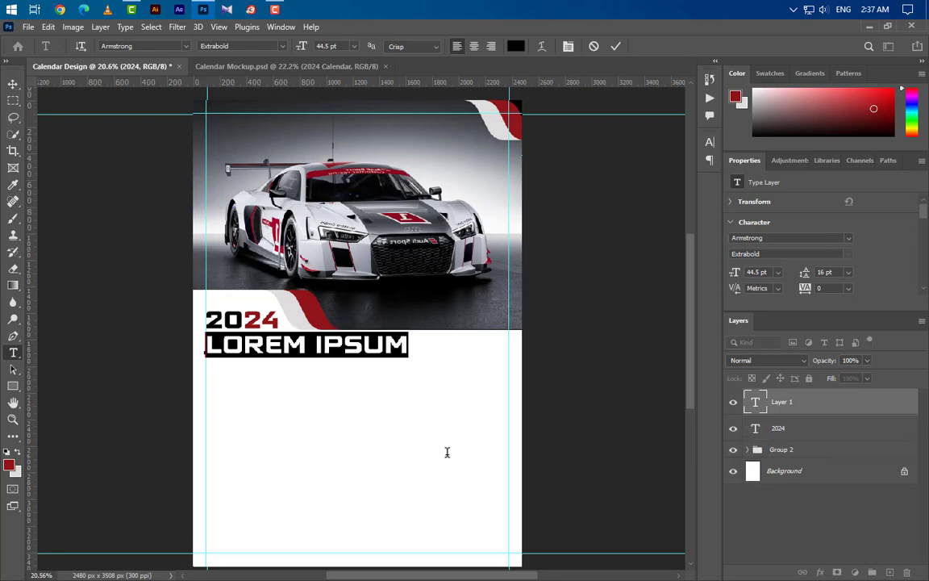
text(CALEN)
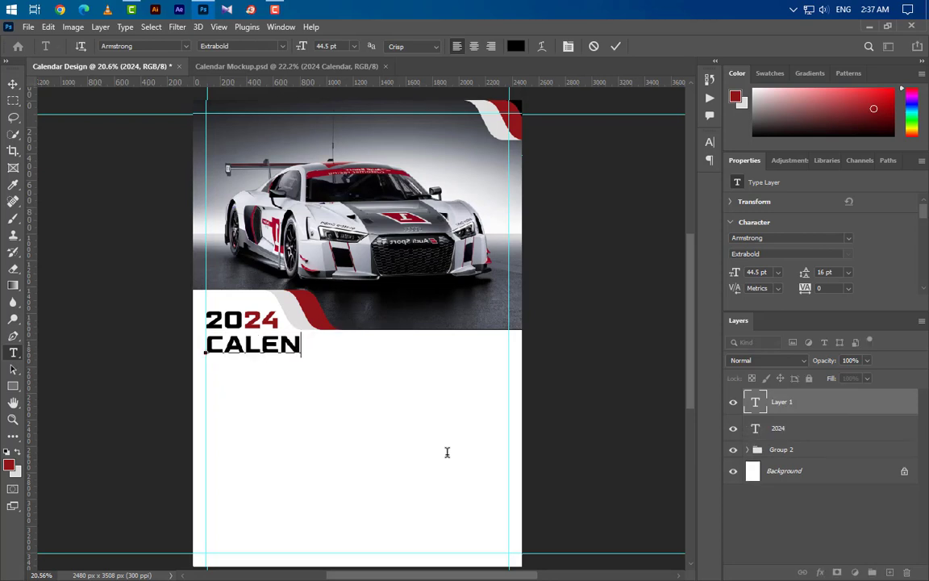
text(DAR)
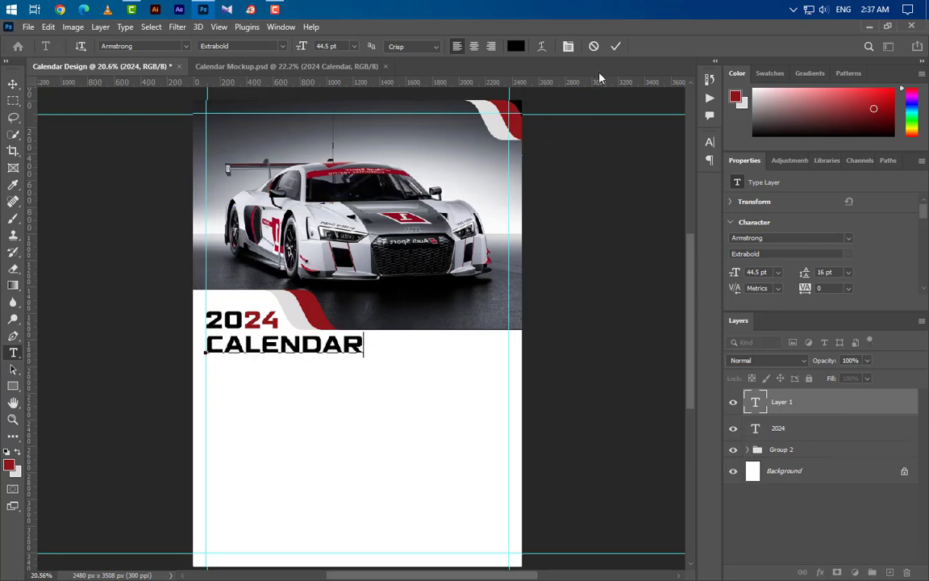
click(613, 49)
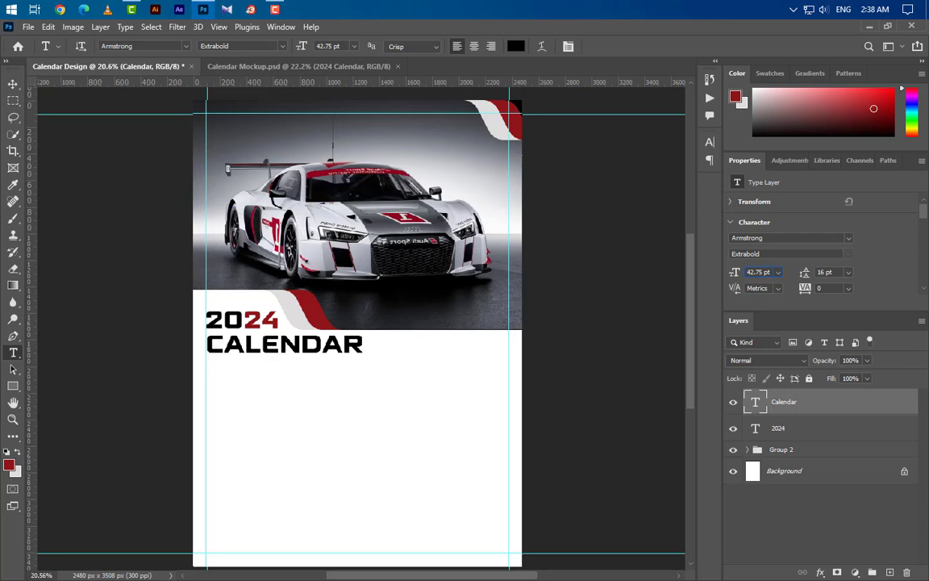
click(849, 238)
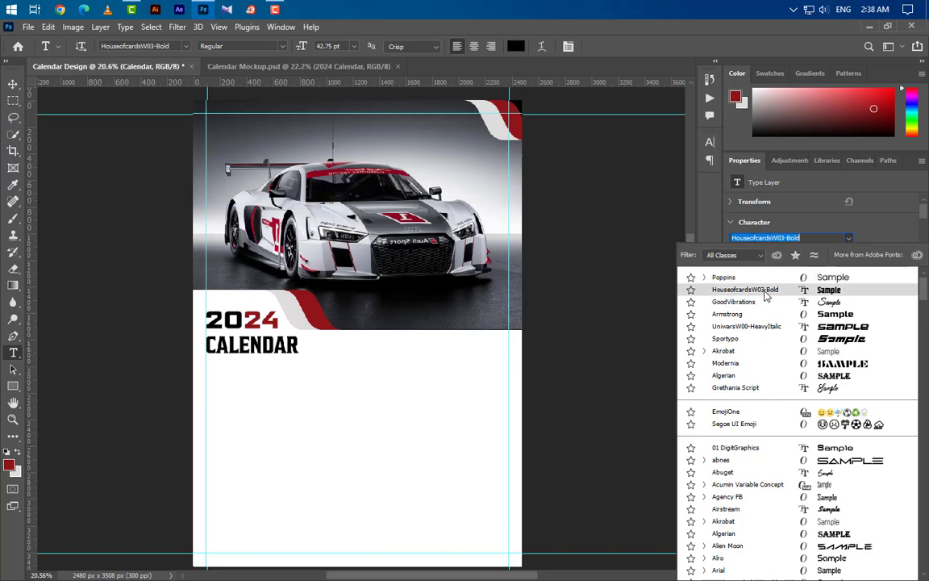
click(766, 333)
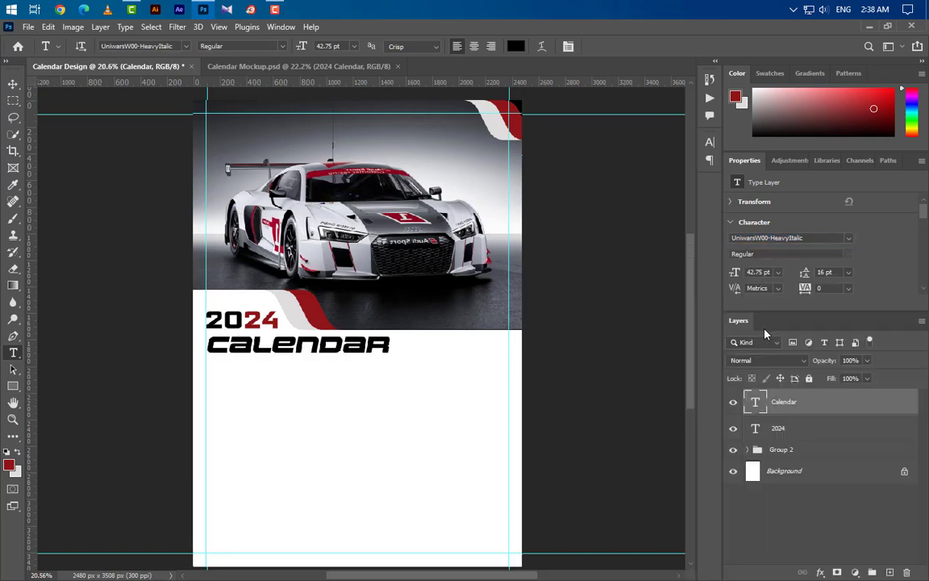
key(ctrl+t)
drag(297, 361, 297, 367)
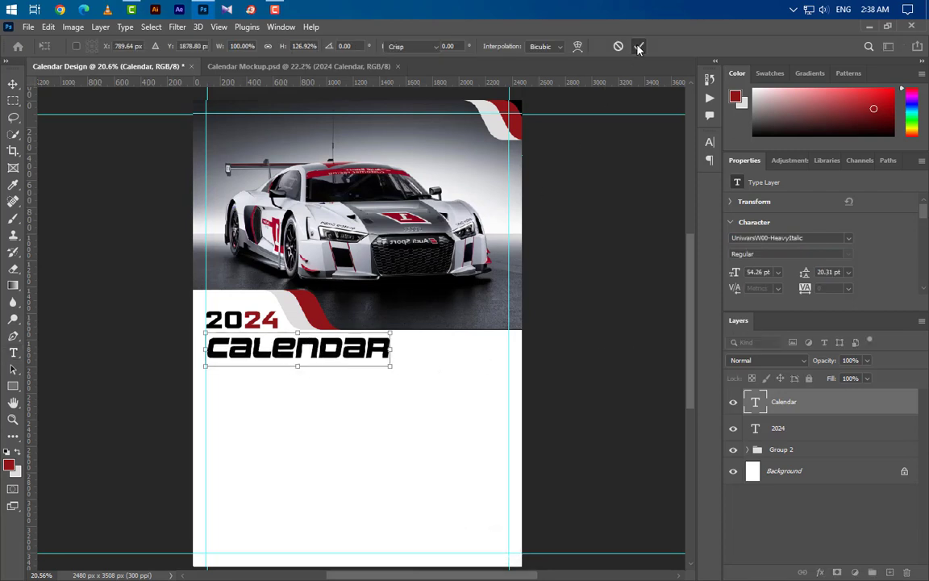
Step: Color the CALENDAR text medium grey 9f9f9f
click(638, 46)
click(710, 142)
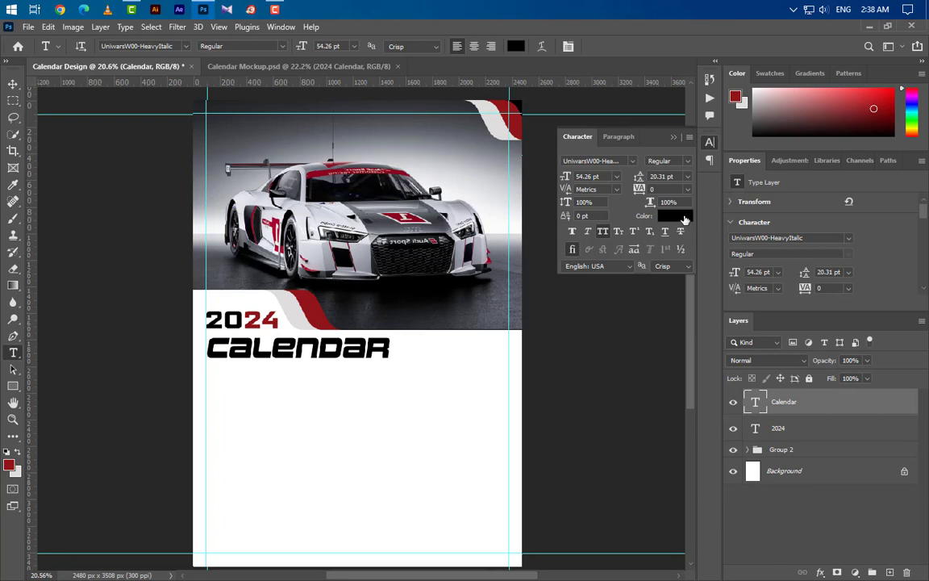
click(684, 219)
click(516, 329)
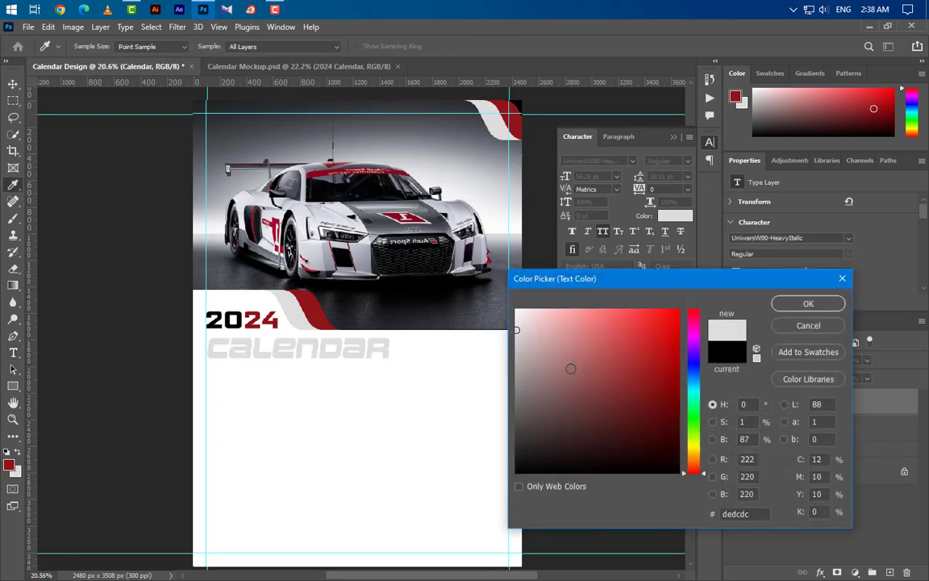
click(516, 353)
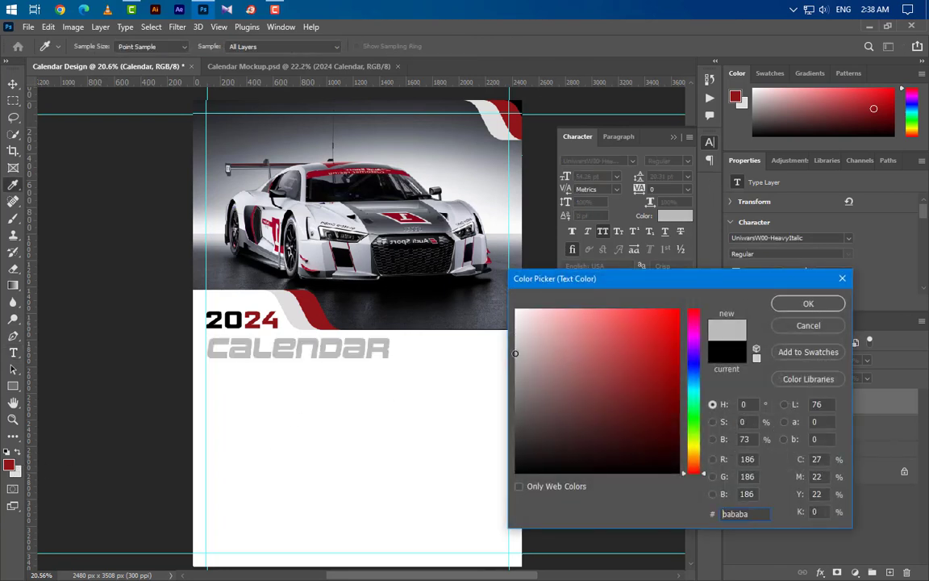
click(516, 370)
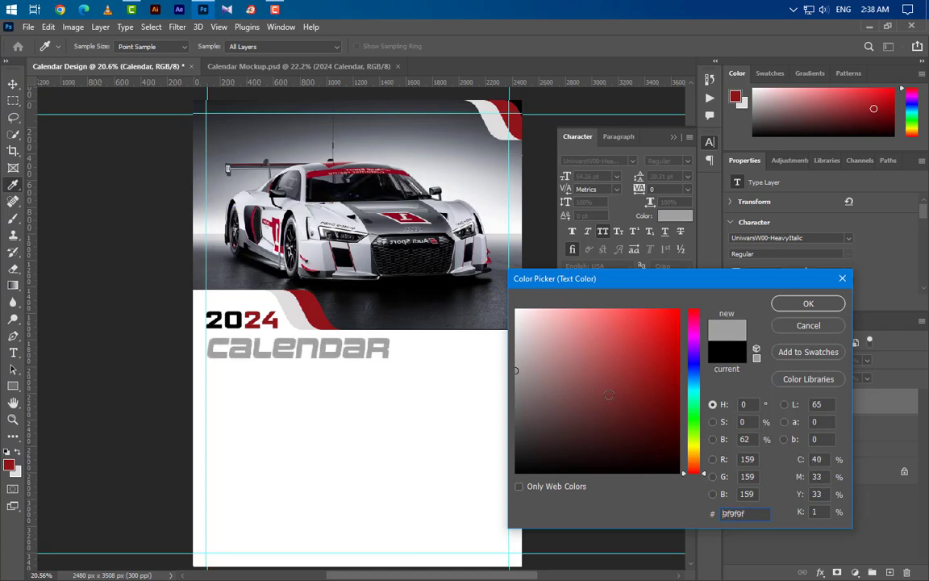
click(806, 305)
Step: Narrow CALENDAR horizontally so it fits beneath the 2024 title
key(v)
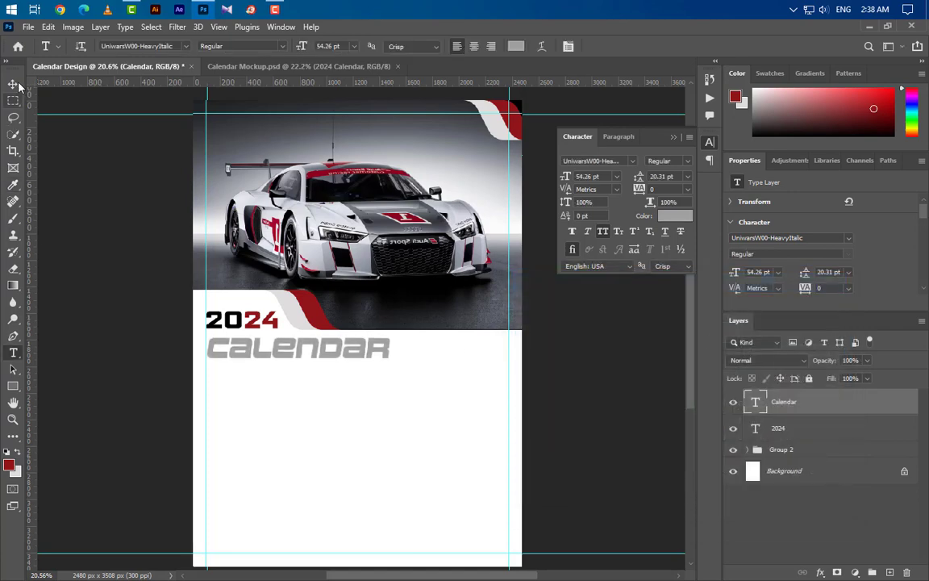
click(635, 123)
key(ctrl+t)
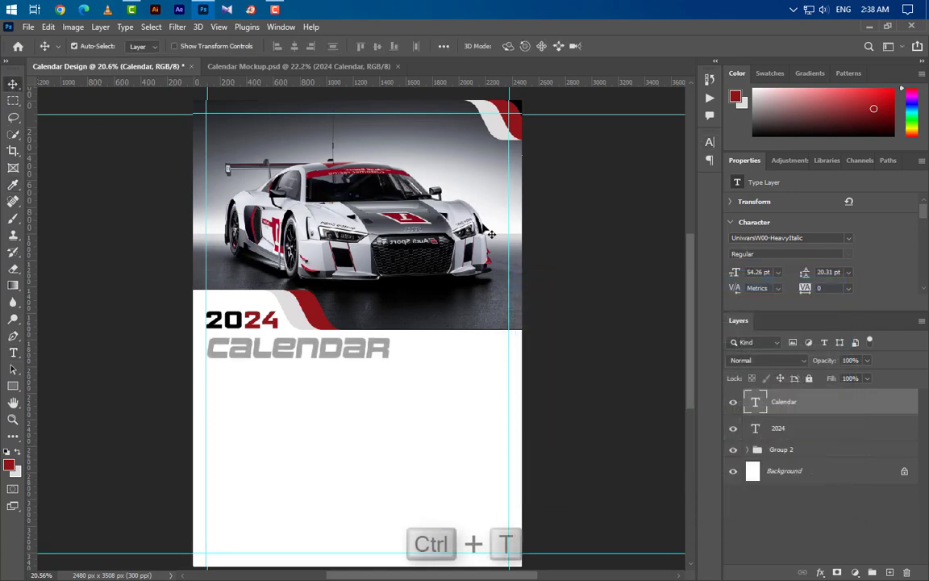
drag(393, 352, 350, 353)
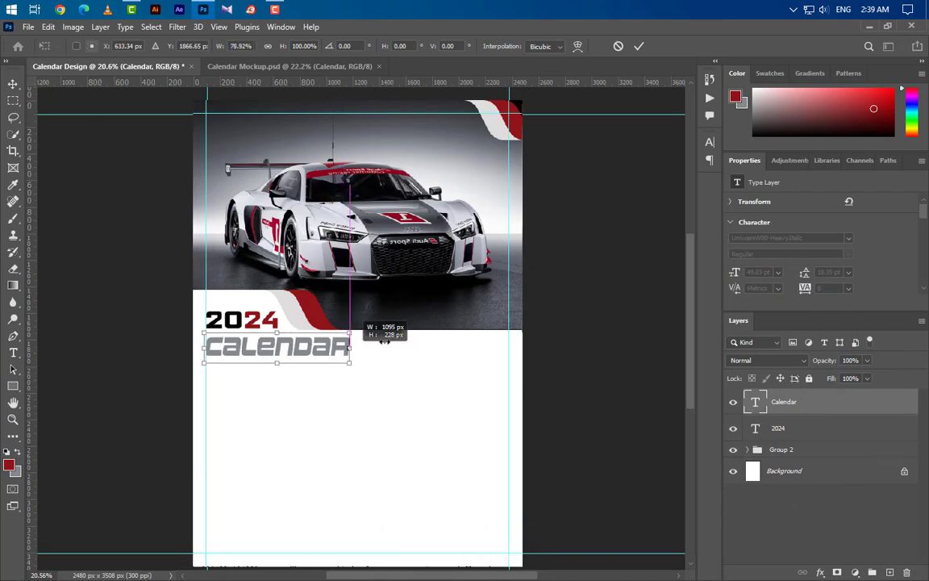
click(639, 47)
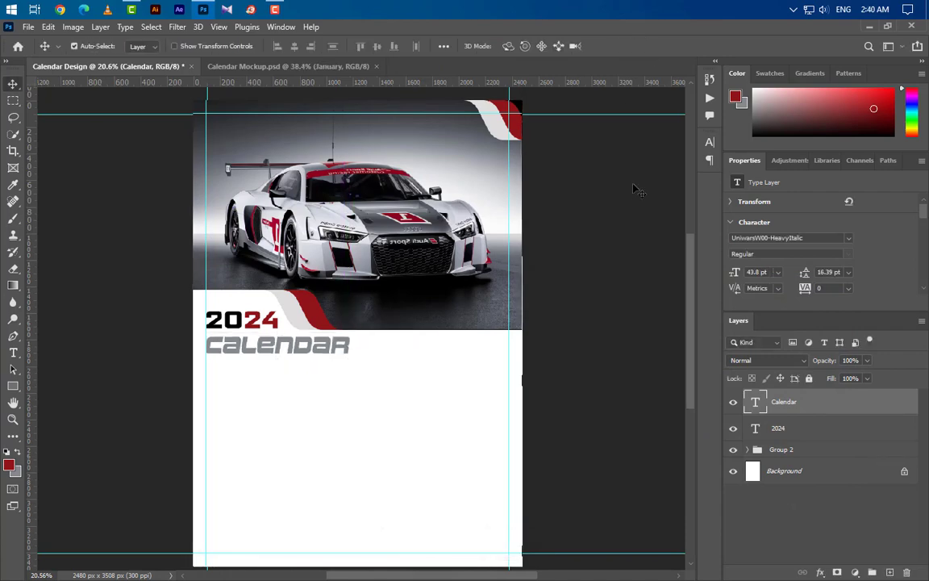
Step: Draw a dark red 145 px square below CALENDAR
scroll(363, 440, up, 3)
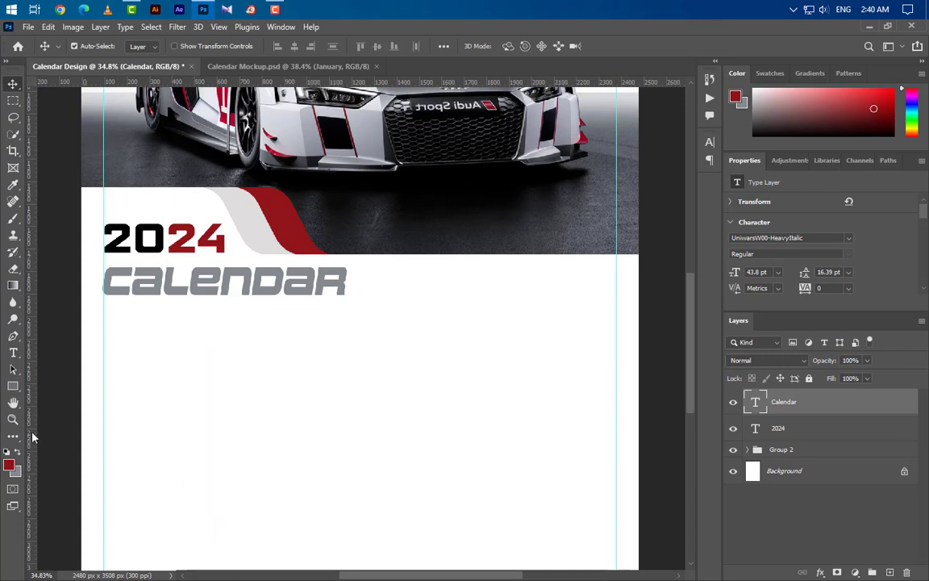
click(13, 388)
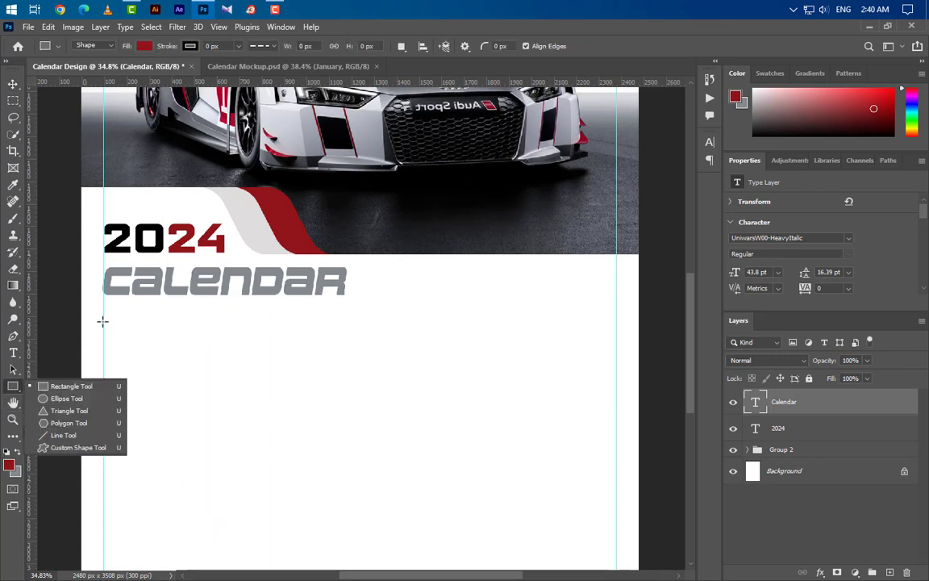
drag(103, 318, 164, 374)
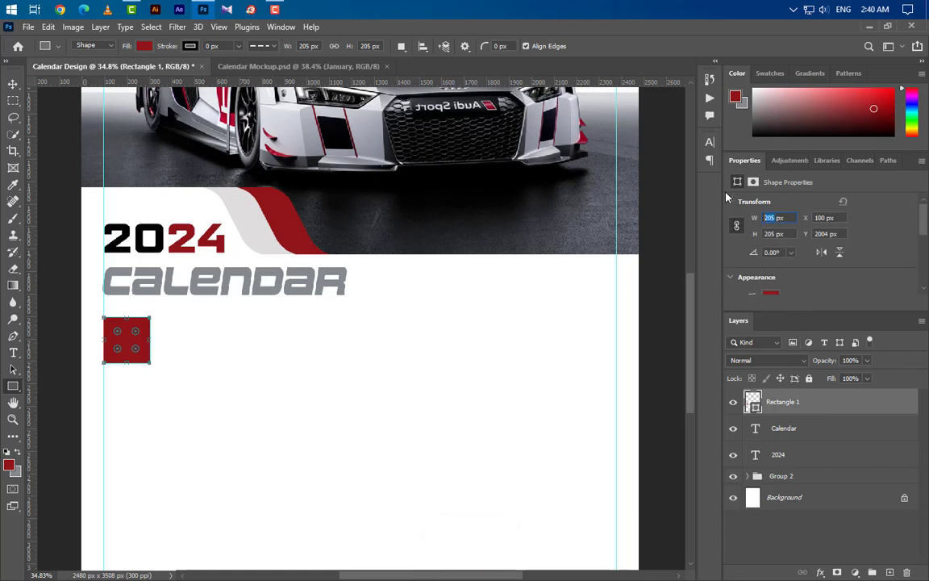
text(145)
key(Return)
Step: Round all the square's corners to 5 px and add an empty Layer 1
scroll(807, 250, down, 3)
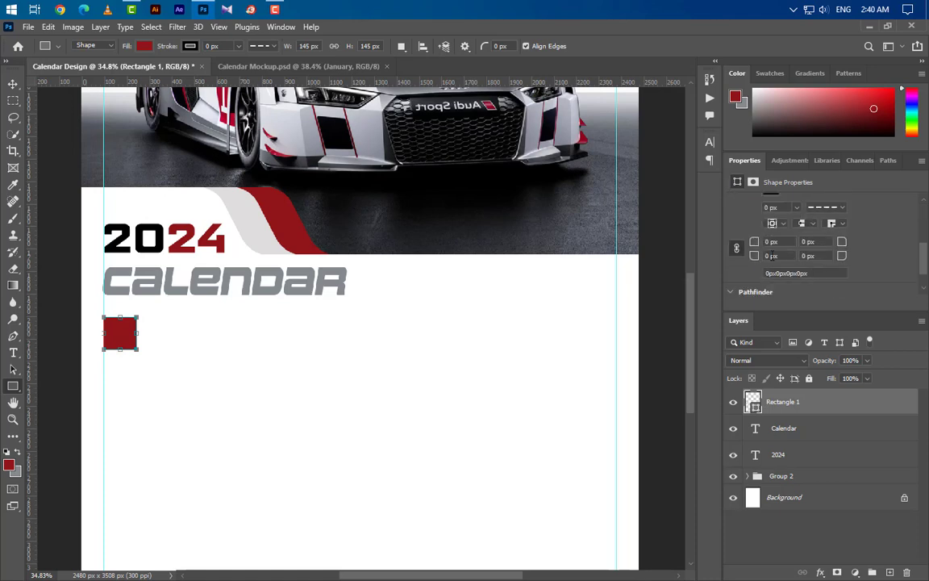
click(737, 248)
click(13, 84)
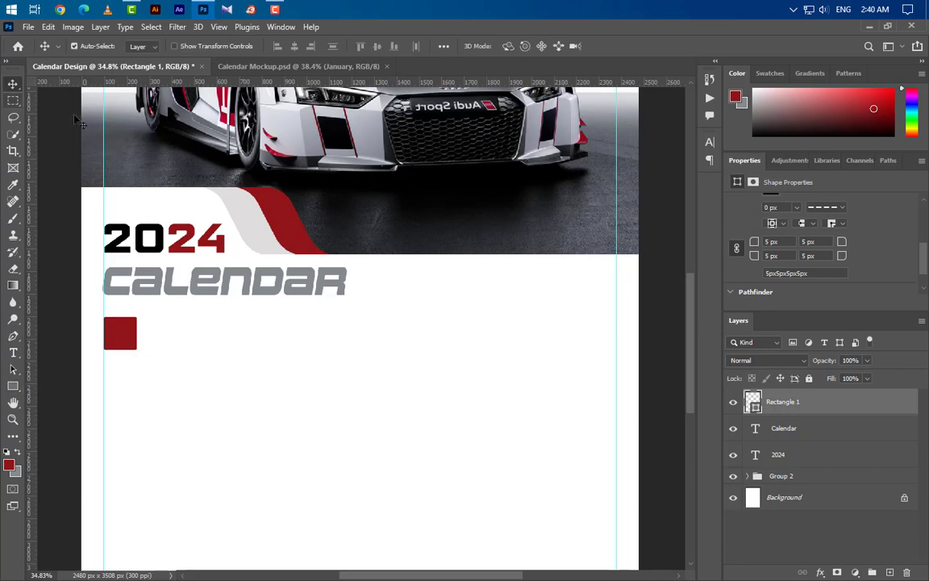
click(888, 572)
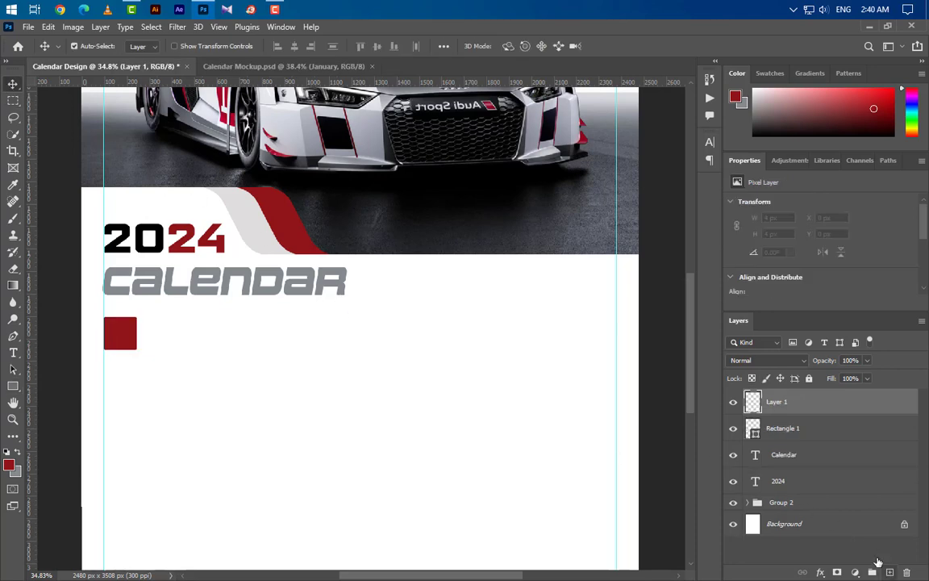
Step: Type 01 as a new text layer on the red square
click(13, 353)
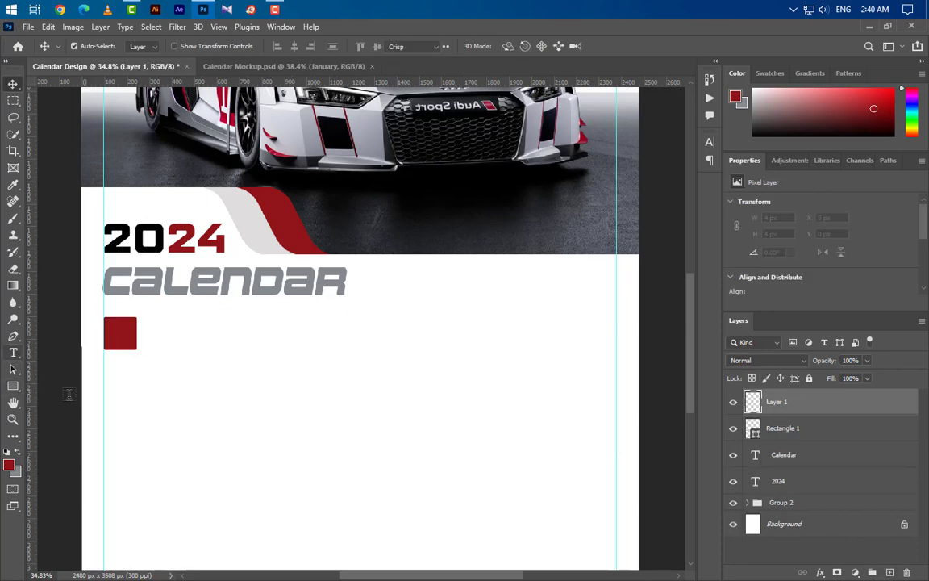
click(106, 335)
text(01)
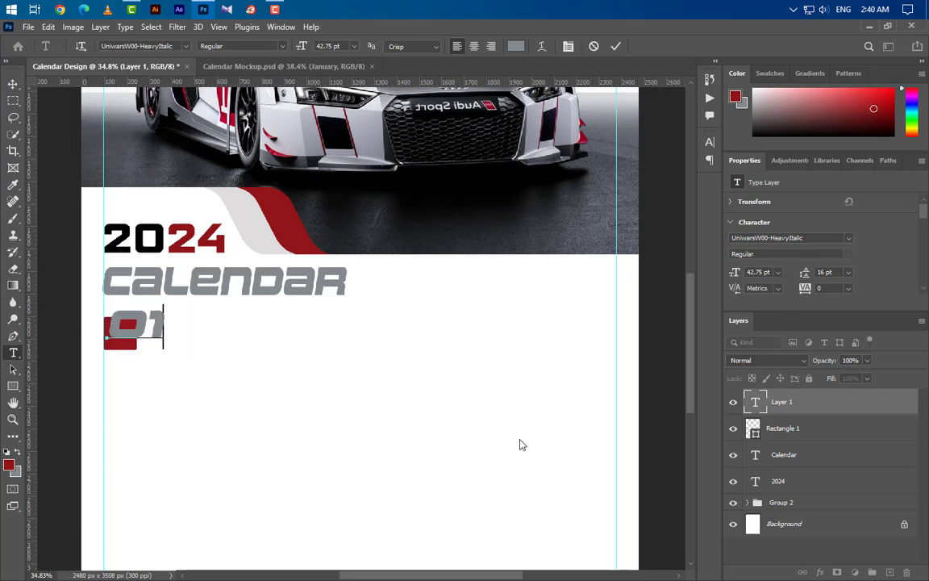
key(ctrl+Return)
Step: Style the 01 text as white Poppins SemiBold, 26 pt
click(710, 142)
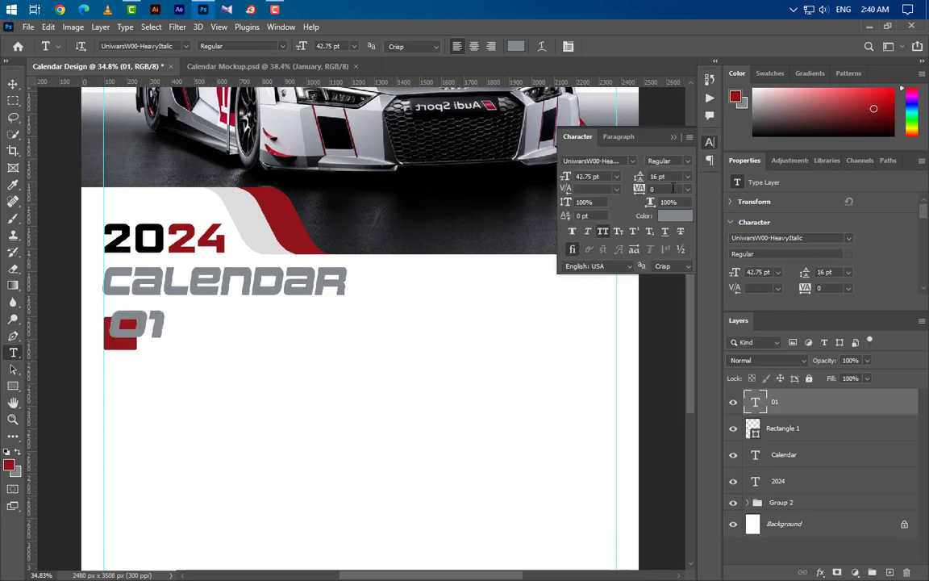
click(633, 161)
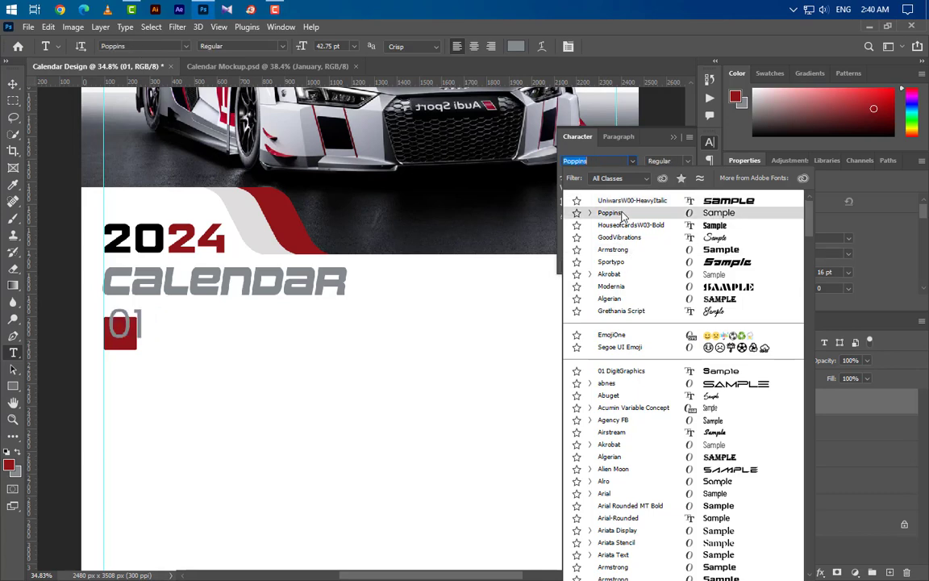
click(612, 213)
click(674, 160)
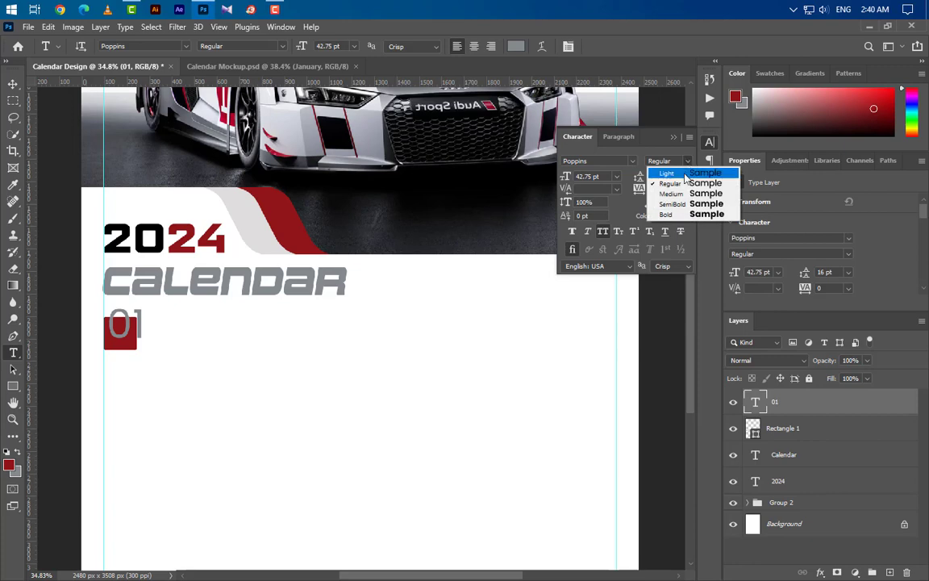
click(673, 203)
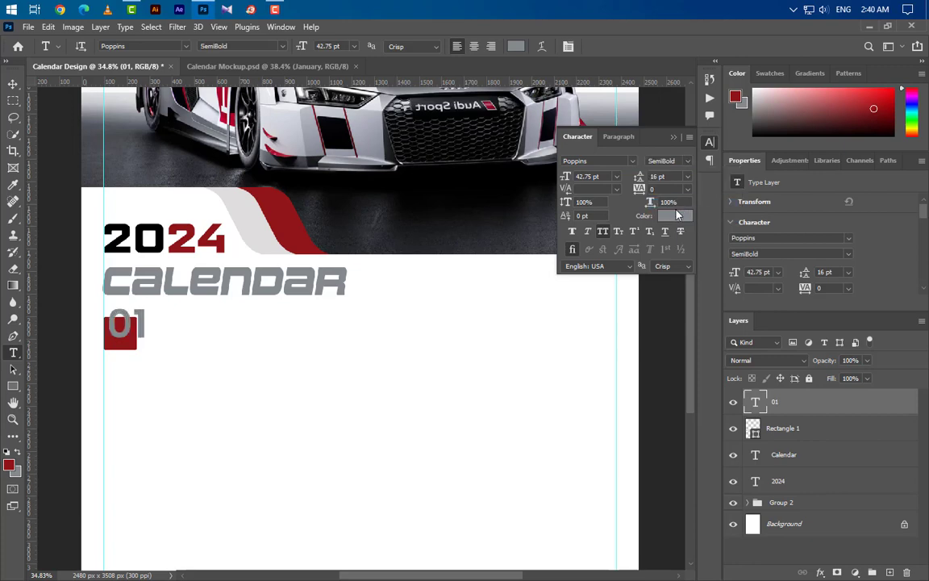
click(676, 215)
click(411, 260)
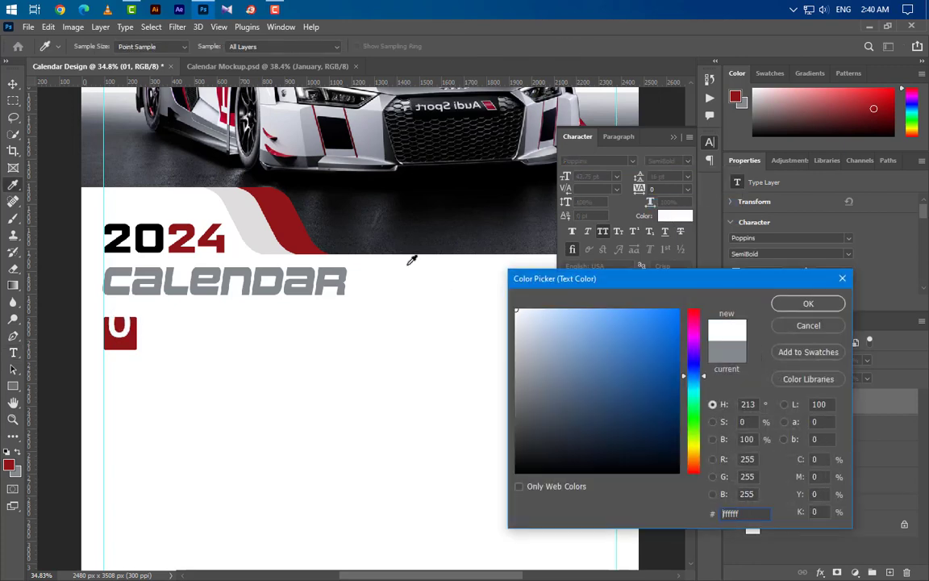
click(808, 303)
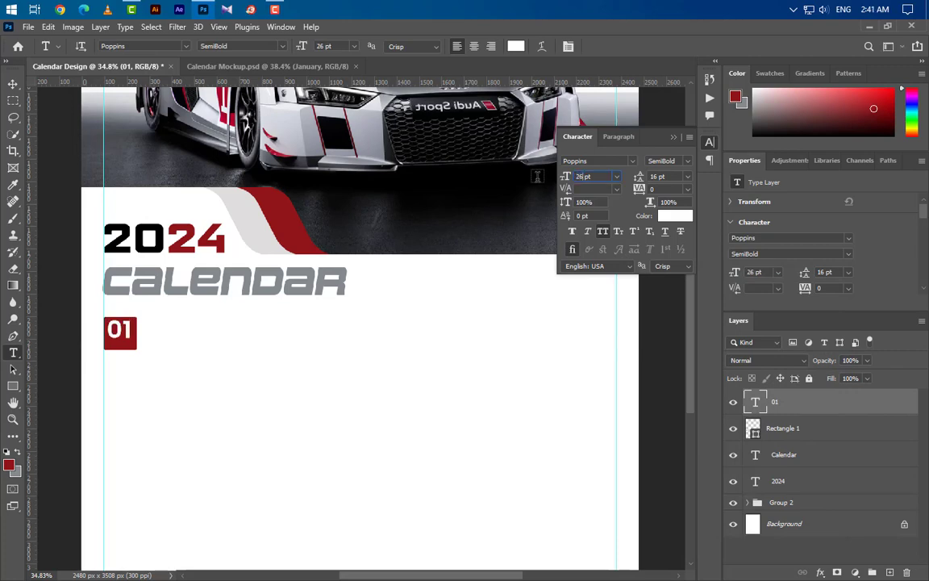
click(674, 137)
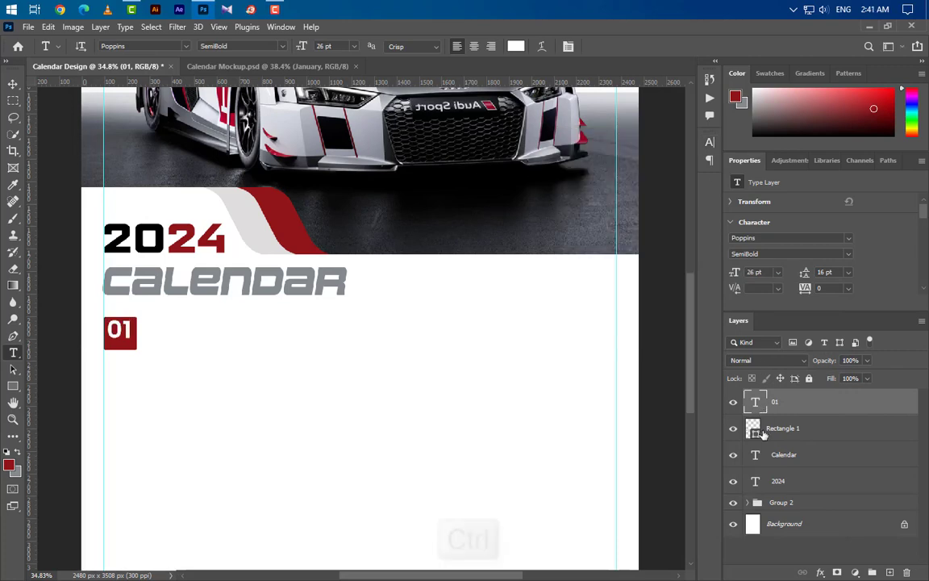
Step: Centre 01 vertically within the red box using the box's selection
ctrl+click(755, 402)
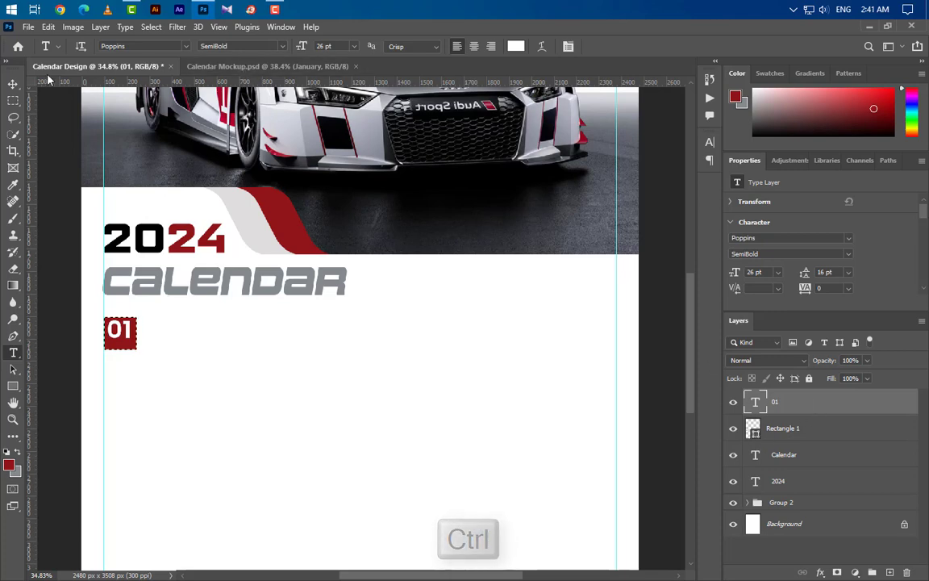
click(13, 83)
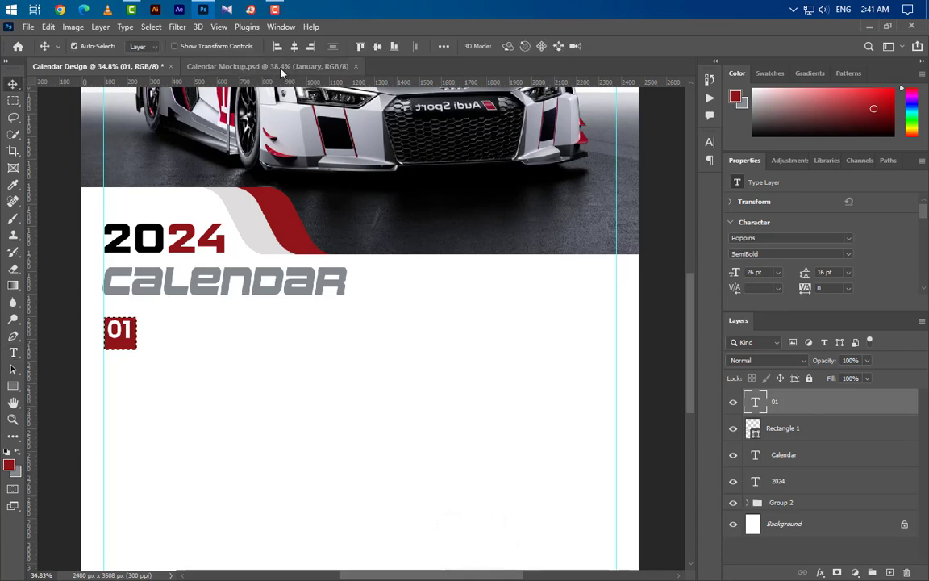
click(377, 46)
key(ctrl+d)
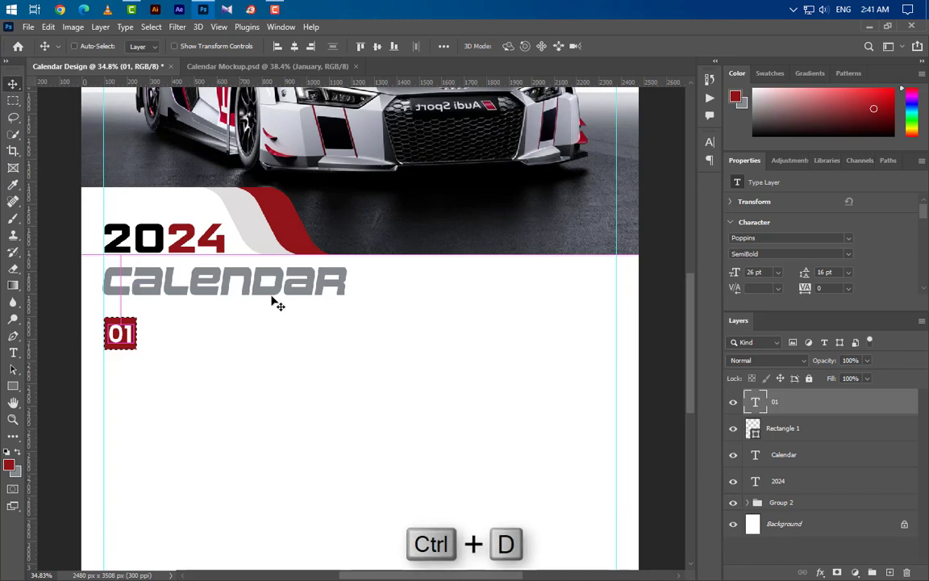
click(13, 352)
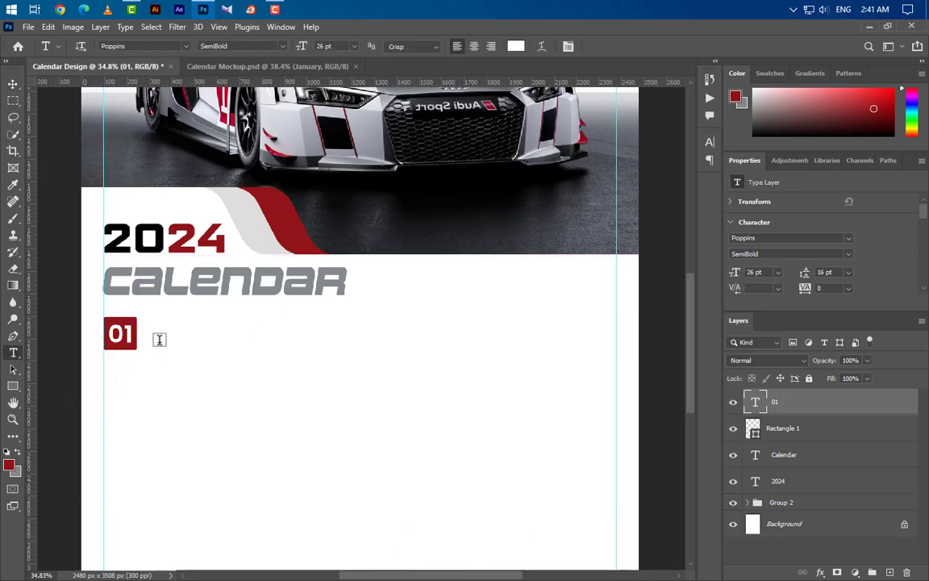
Step: Type the January text beside the 01 box
click(159, 344)
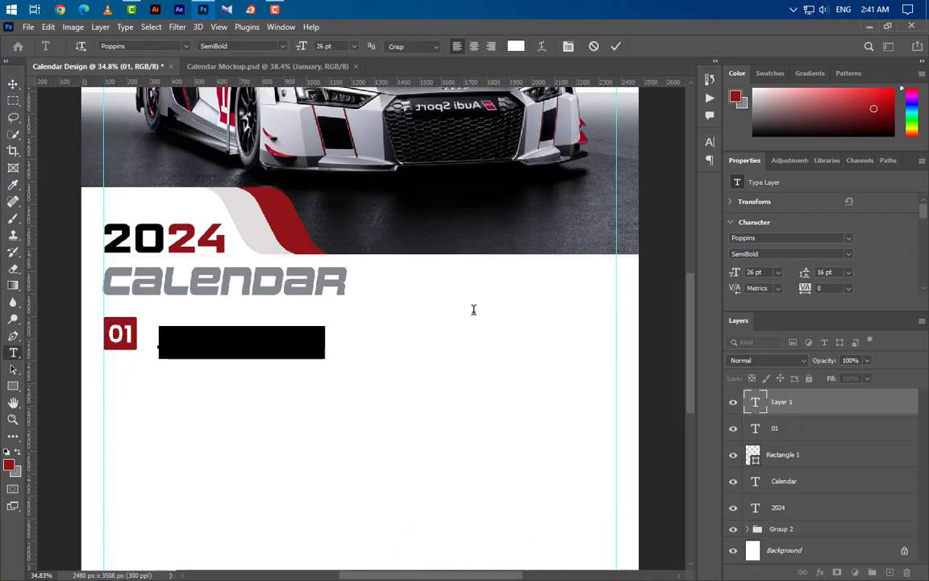
key(BackSpace)
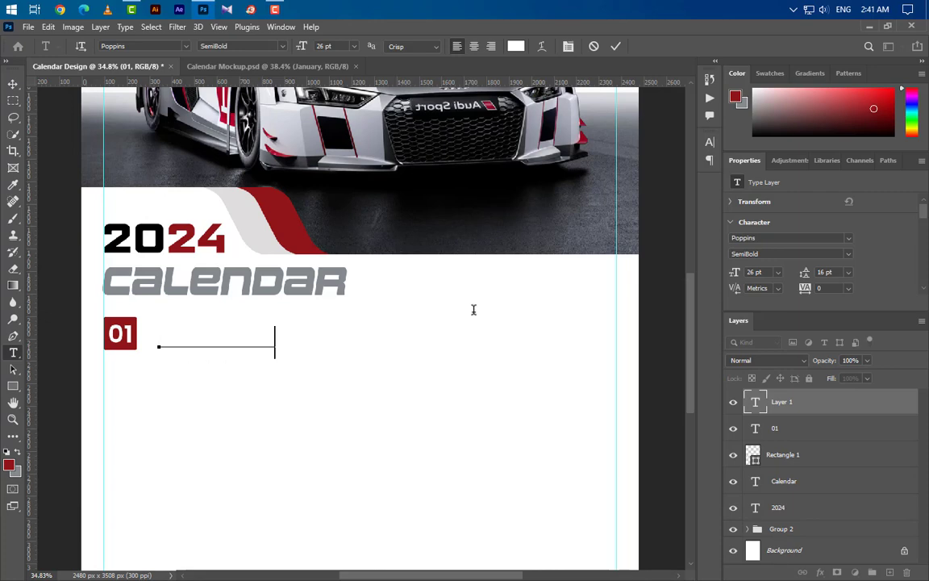
click(616, 46)
Step: Make the January heading black (000000) Poppins Bold at 33 pt
click(710, 142)
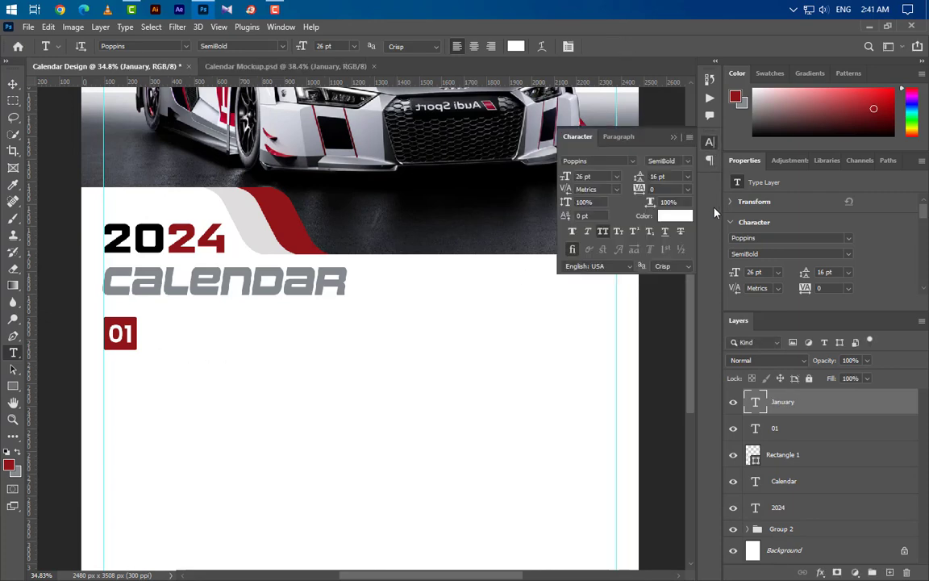
click(690, 217)
text(000000)
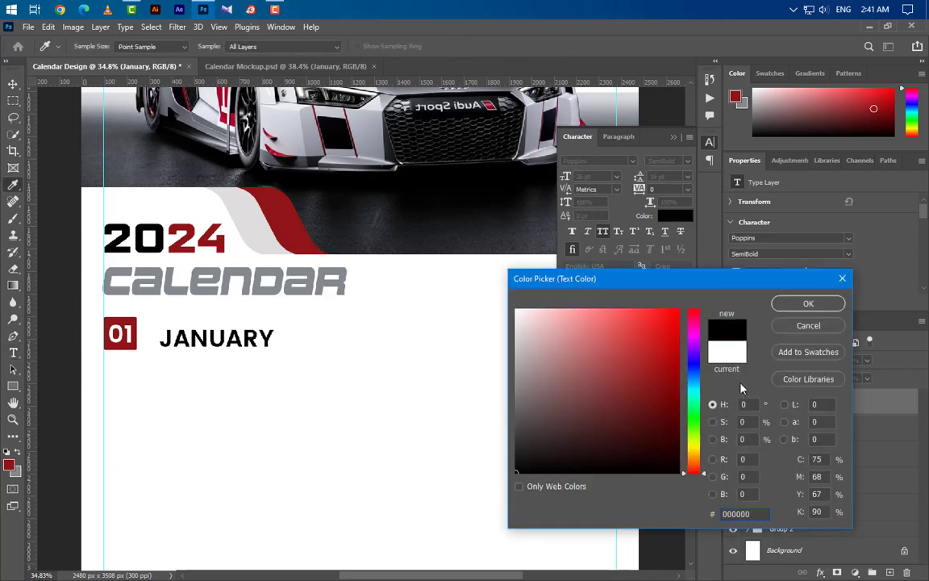
key(Return)
click(670, 161)
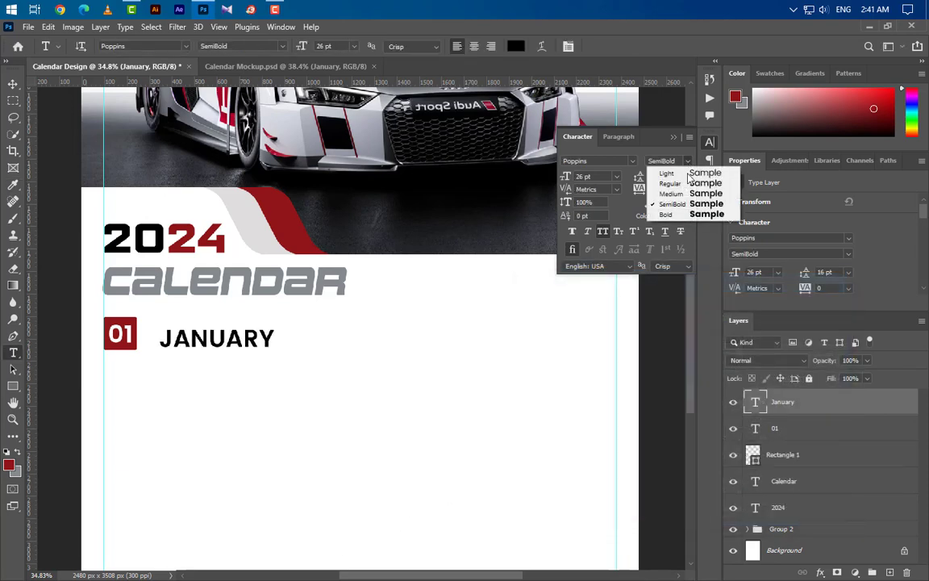
click(681, 214)
click(674, 136)
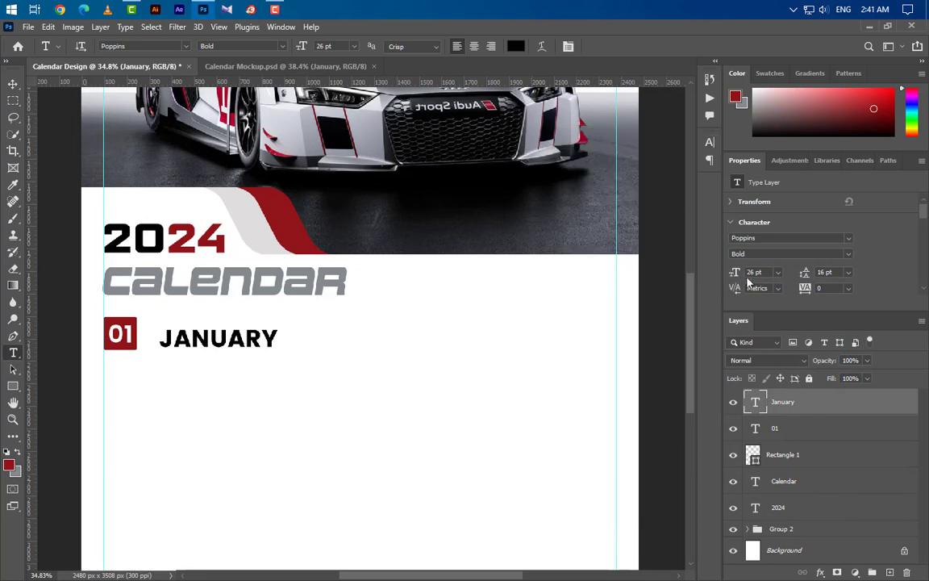
text(33)
key(Return)
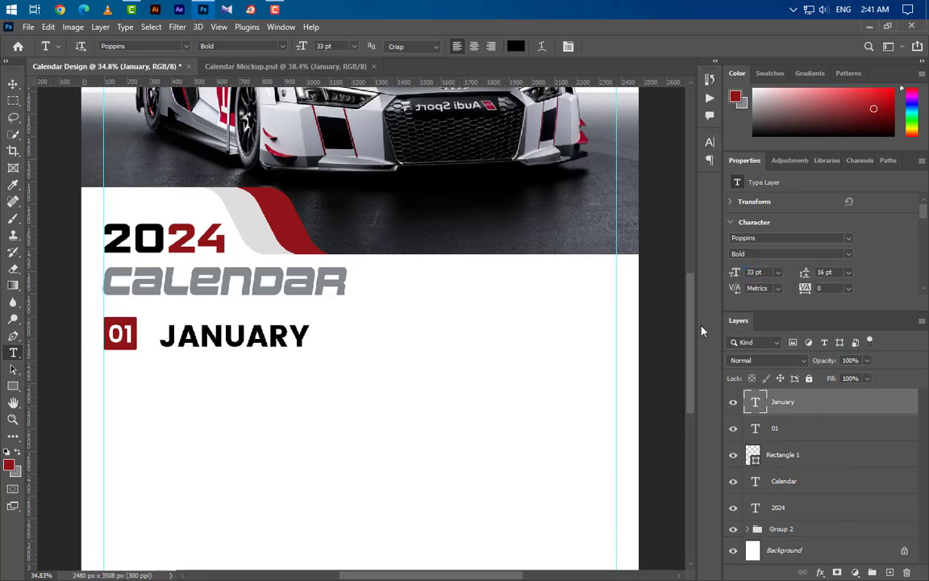
Step: Bottom-align JANUARY with the red box, nudge it closer, and group it with 01 and the box
ctrl+click(753, 454)
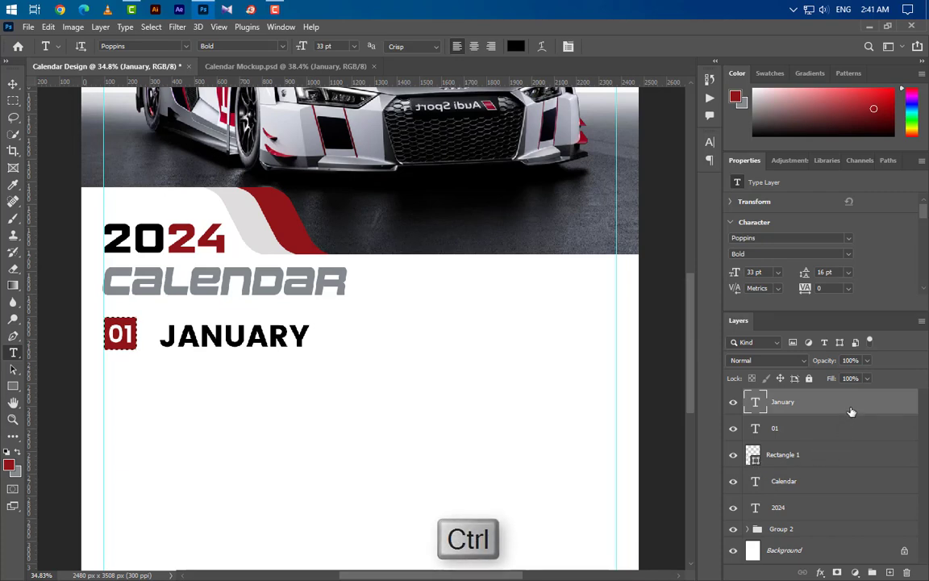
key(v)
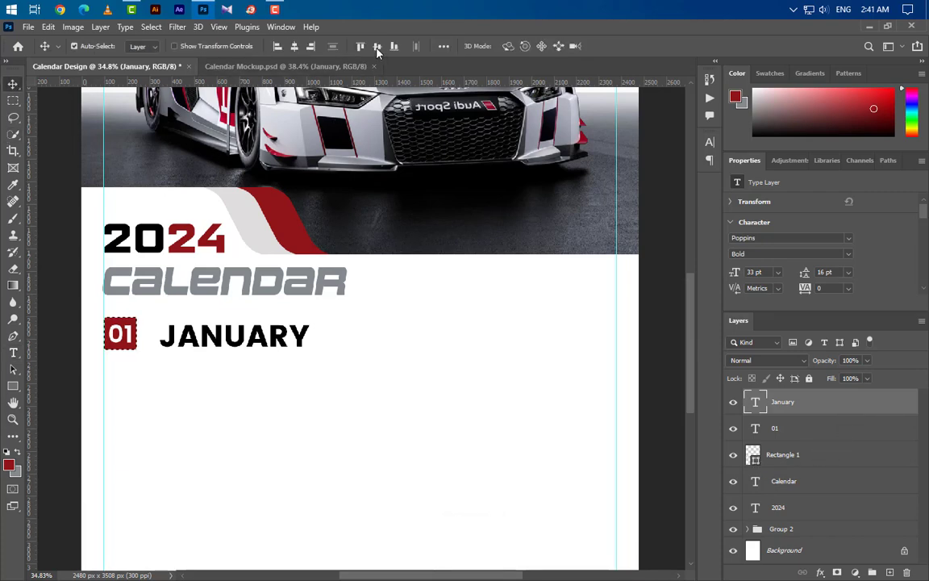
click(394, 47)
key(ctrl+d)
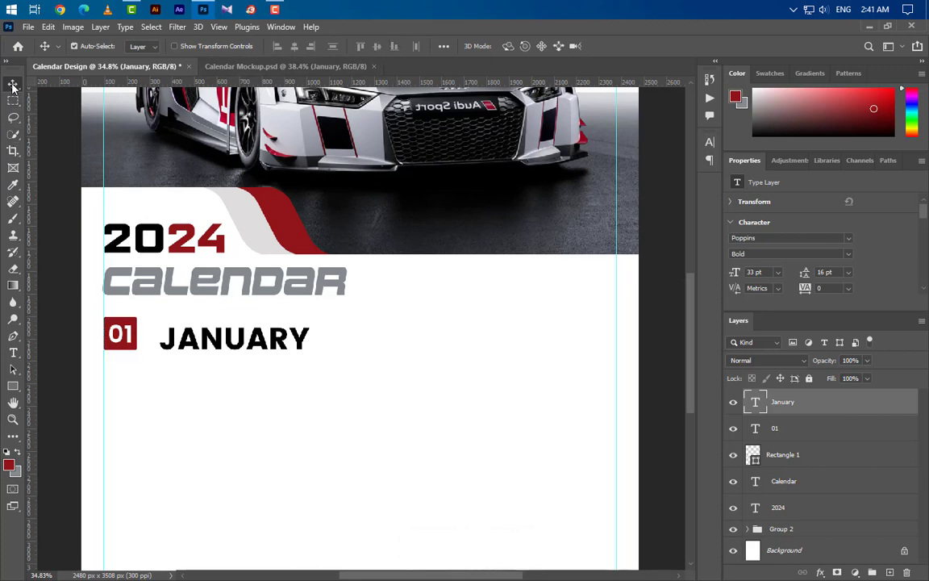
key(shift+Left)
key(shift+Left)
key(shift+Left)
key(shift+Left)
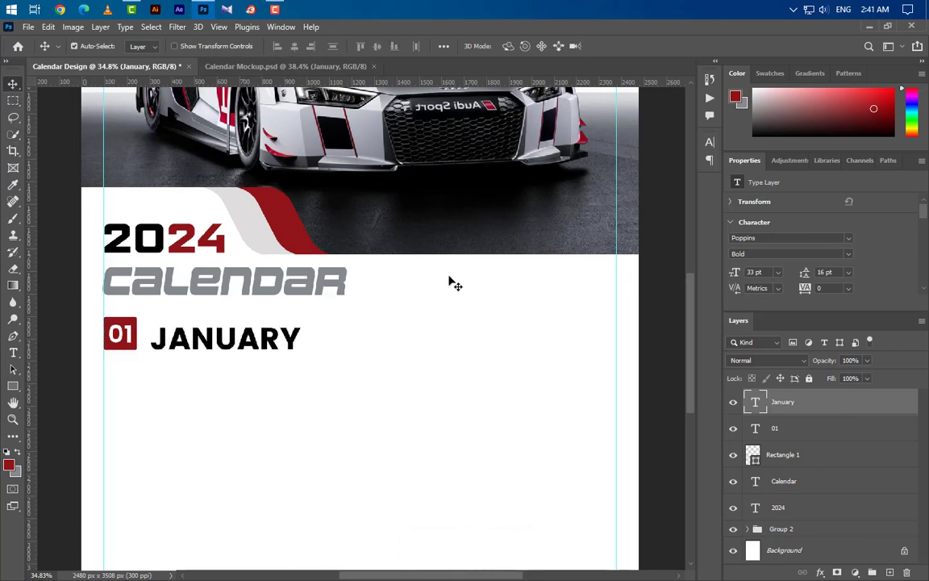
shift+click(798, 457)
click(872, 572)
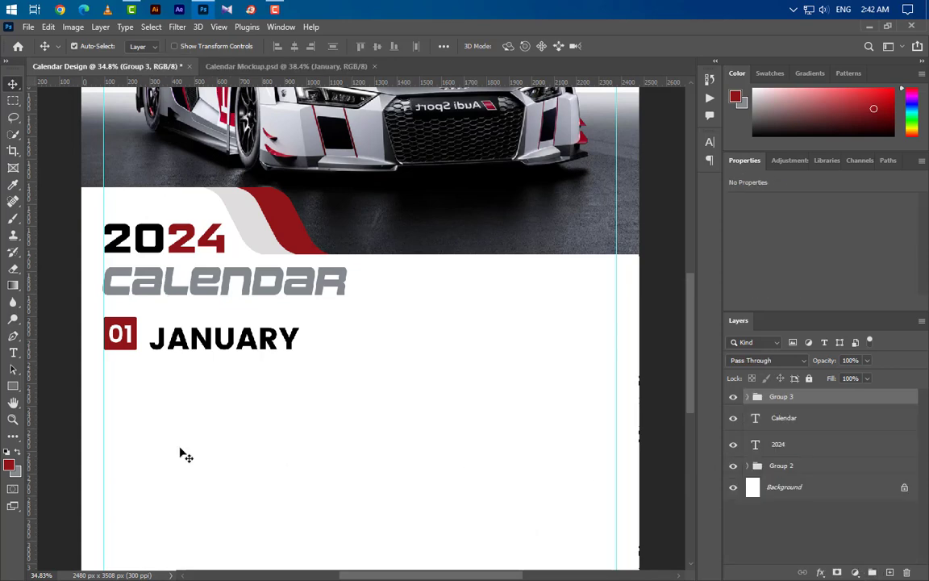
Step: Draw a red rectangle below the 01 box and group the five rectangle layers as Group 4
click(13, 386)
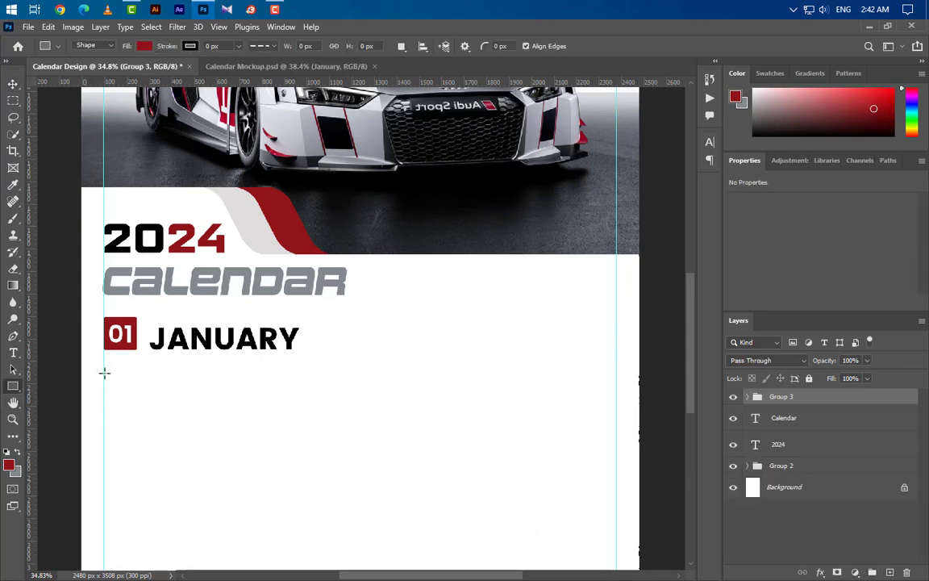
drag(103, 372, 313, 393)
click(13, 84)
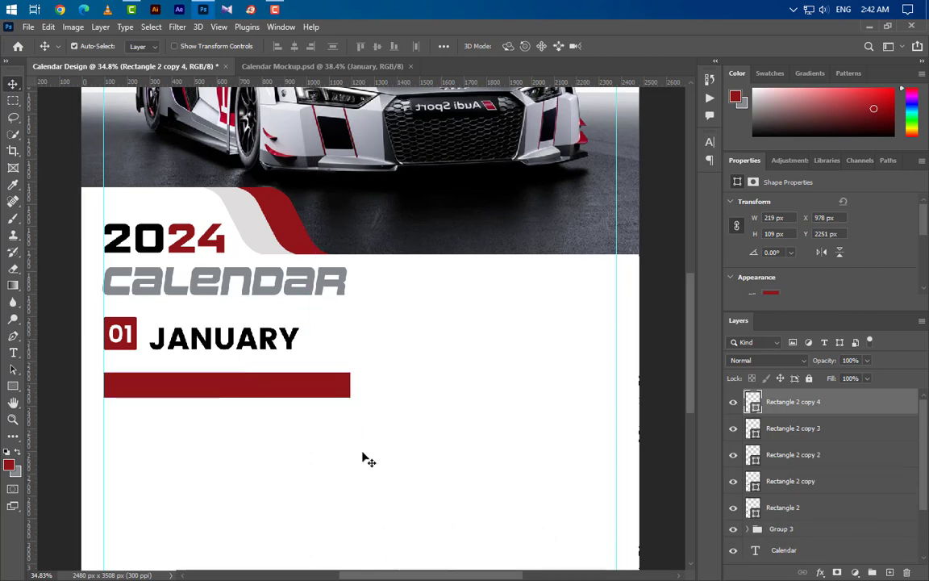
shift+click(809, 431)
shift+click(776, 454)
shift+click(815, 483)
shift+click(820, 508)
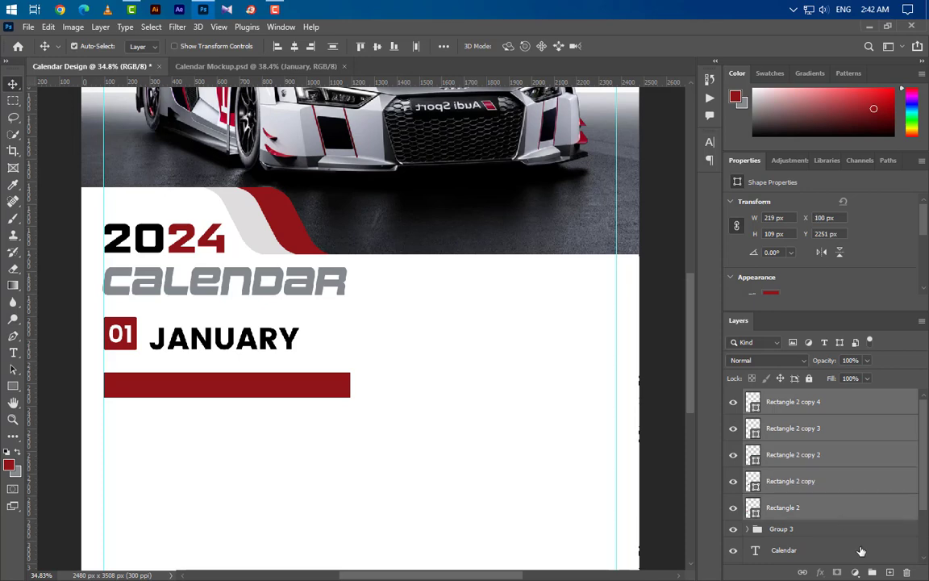
click(873, 573)
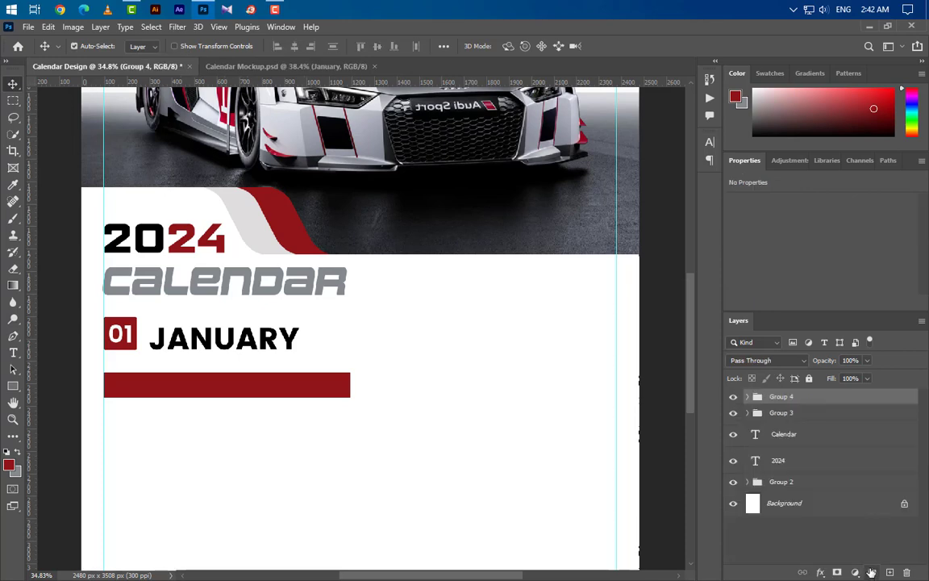
Step: Scale the red rectangle row narrower to about 66% width
key(ctrl+t)
drag(351, 385, 269, 385)
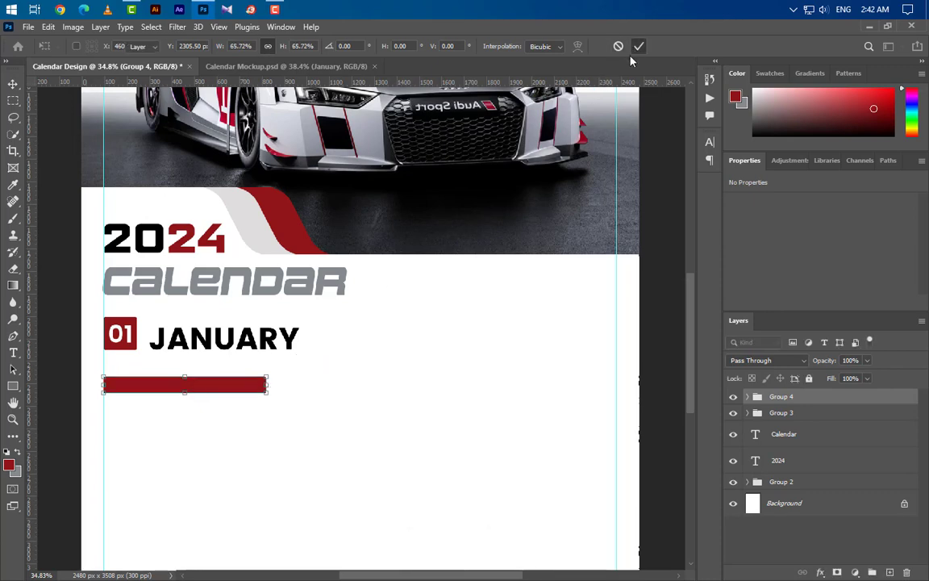
click(639, 46)
Step: Copy the red row rightward and group the three row copies as Group 5
drag(137, 386, 500, 388)
click(749, 399)
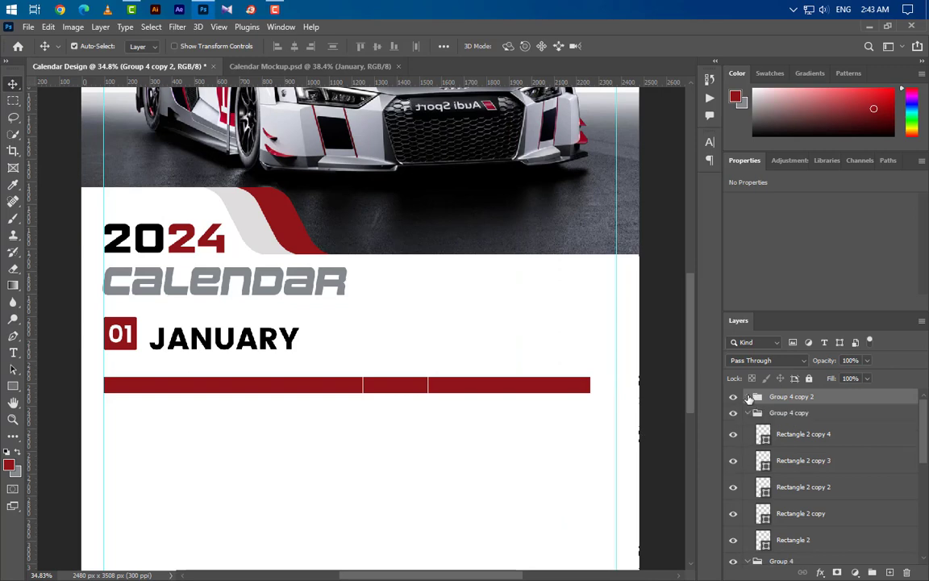
click(748, 413)
click(747, 429)
shift+click(781, 429)
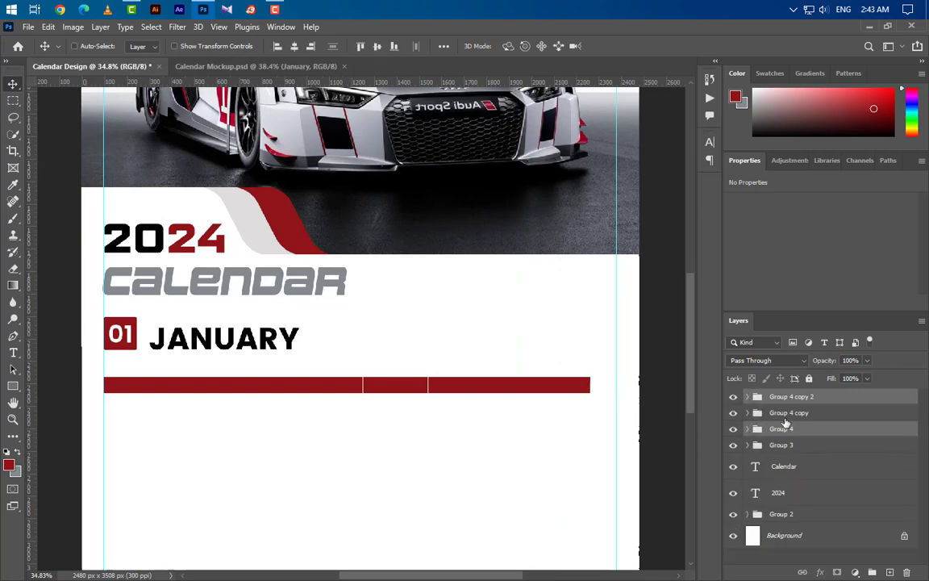
click(874, 573)
Step: Stretch the combined red row out to the right guide
key(ctrl+t)
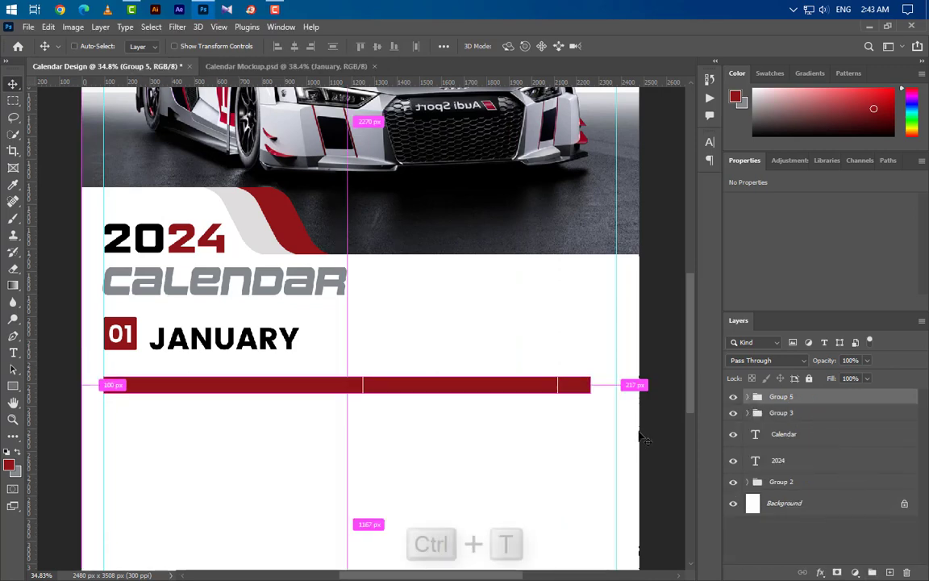
drag(591, 385, 615, 385)
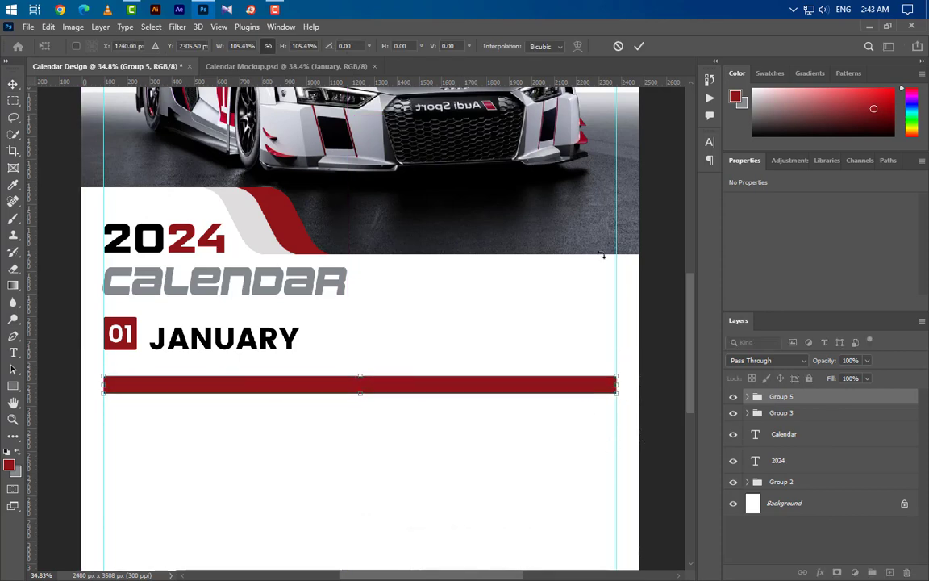
click(638, 46)
scroll(379, 500, up, 2)
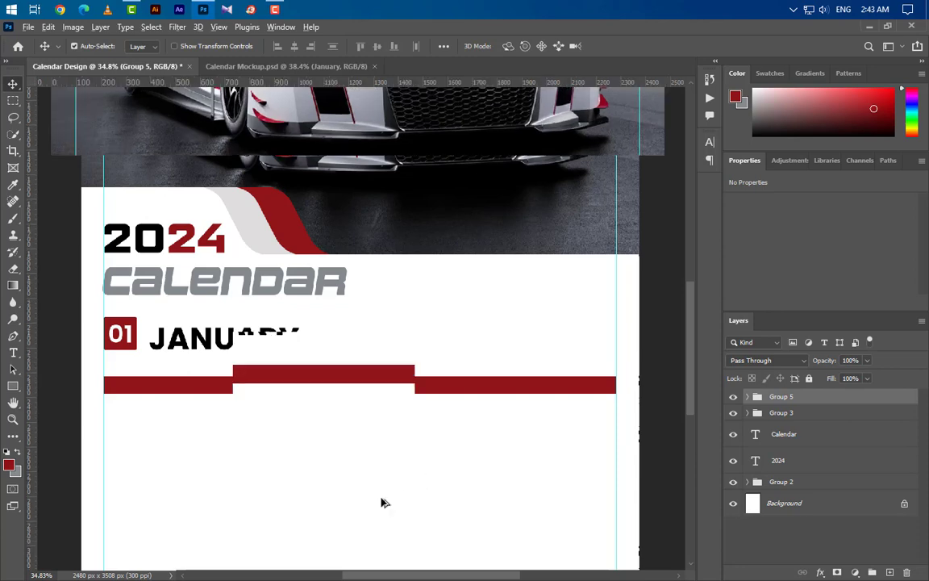
Step: Add a SUN label below the red bar in Poppins Medium at 15.33 pt
click(13, 353)
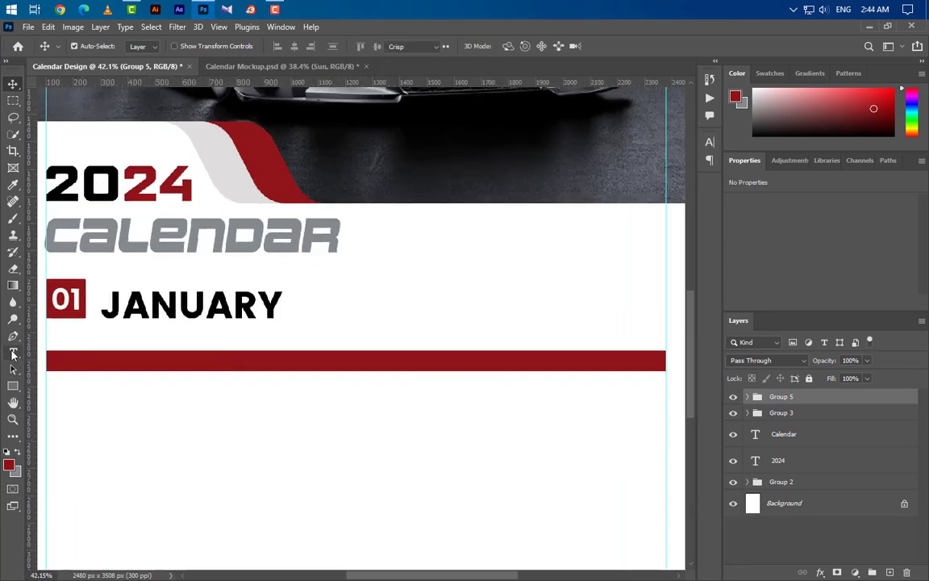
click(46, 415)
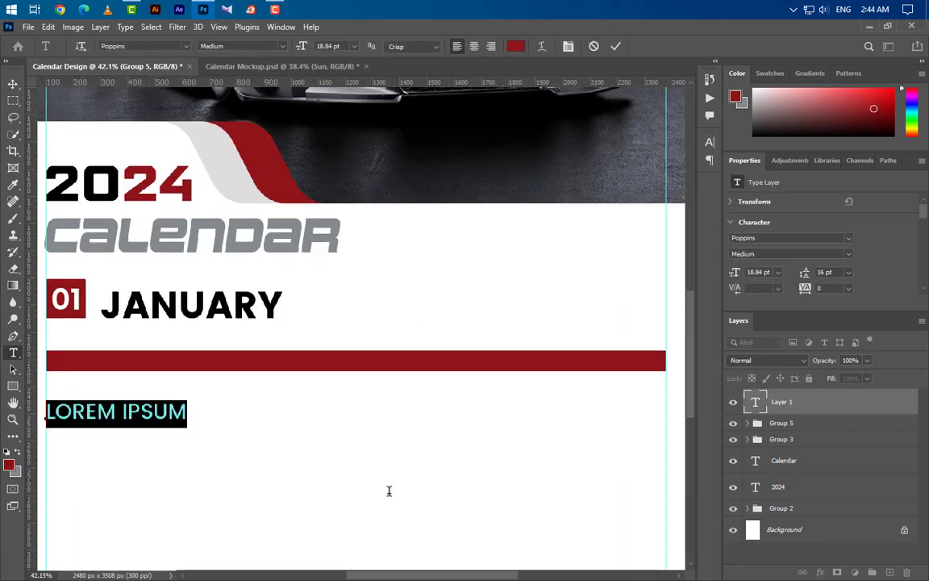
text(SUN)
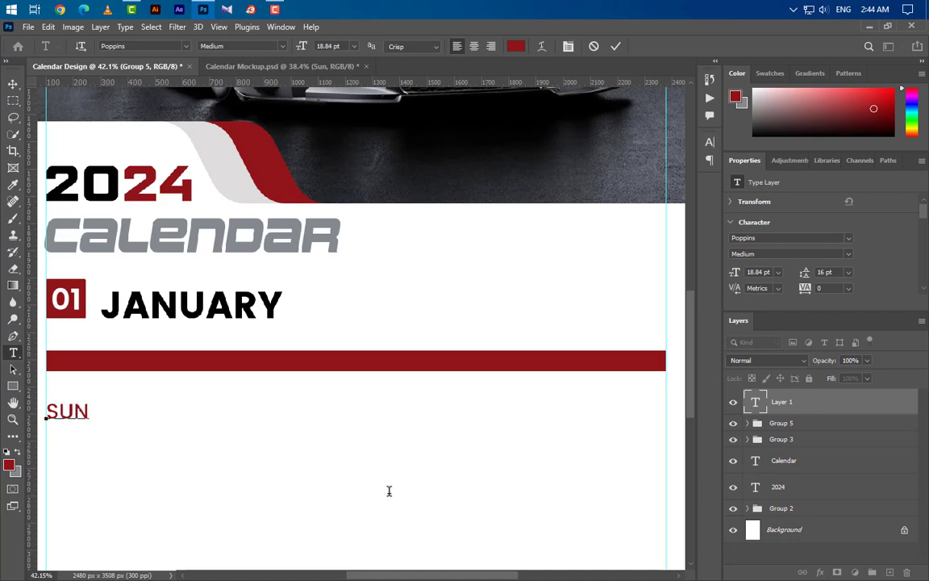
click(615, 47)
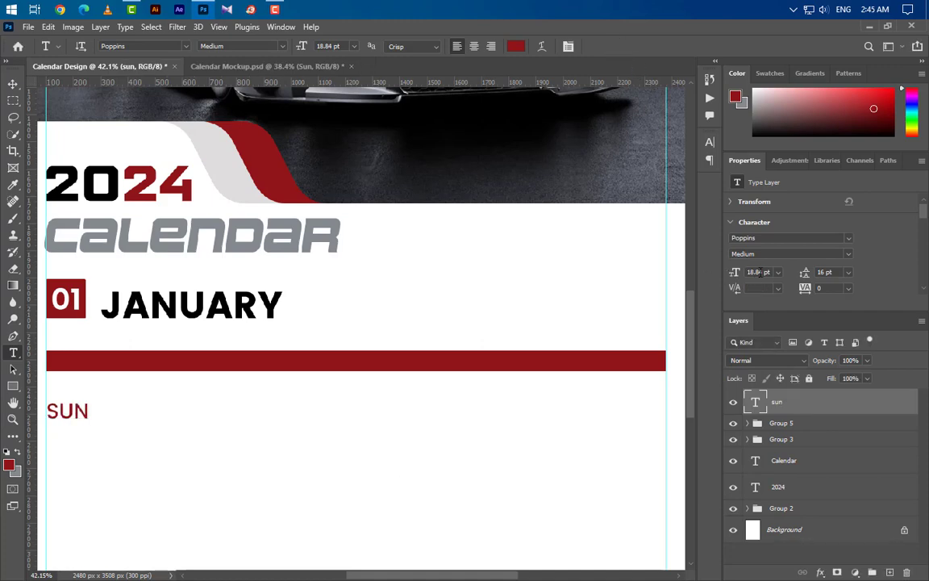
text(15)
key(Return)
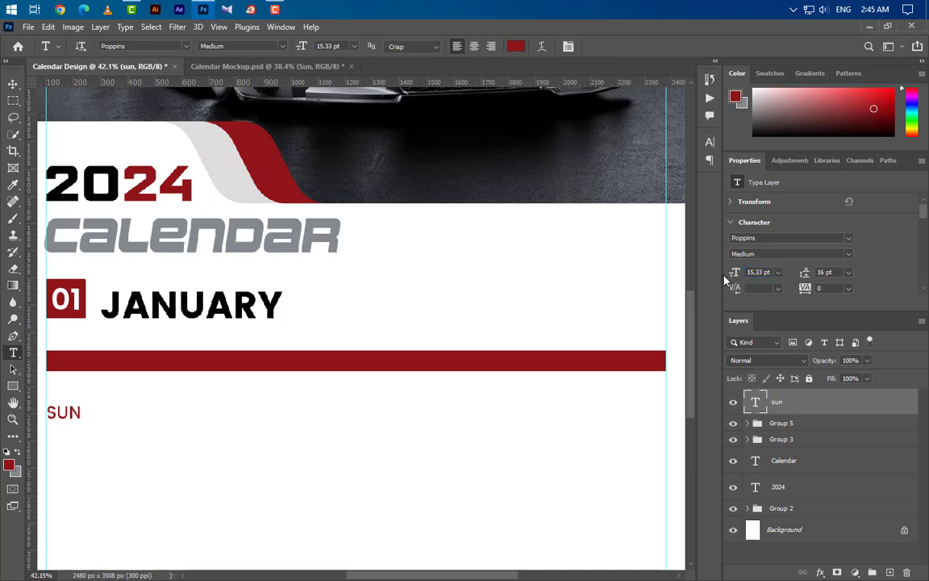
click(849, 255)
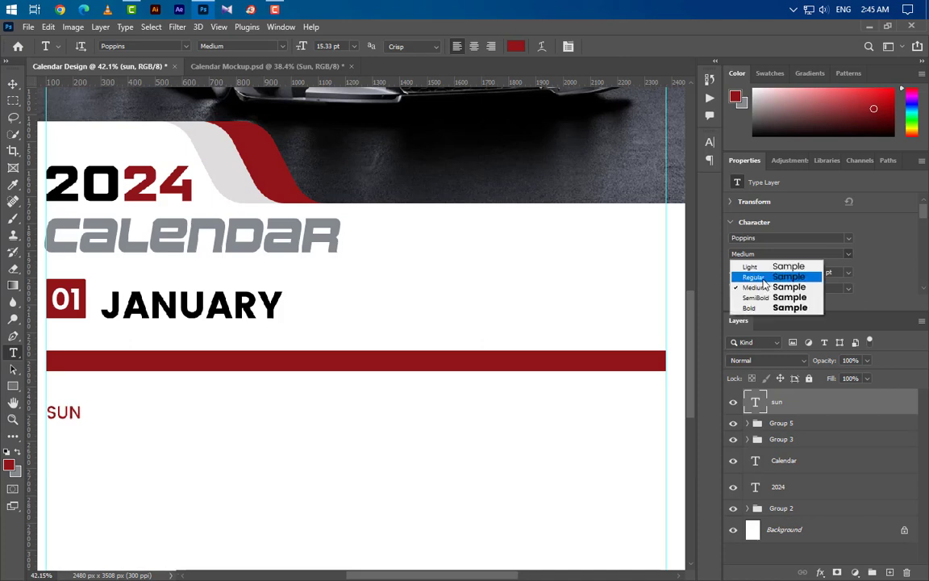
click(753, 239)
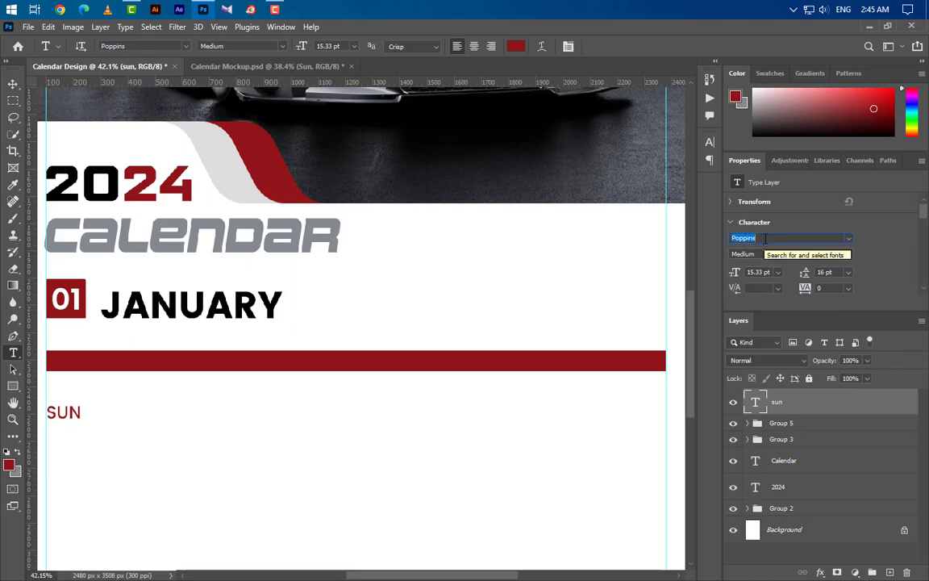
Step: Duplicate SUN to its right and make the copy black (000000)
key(v)
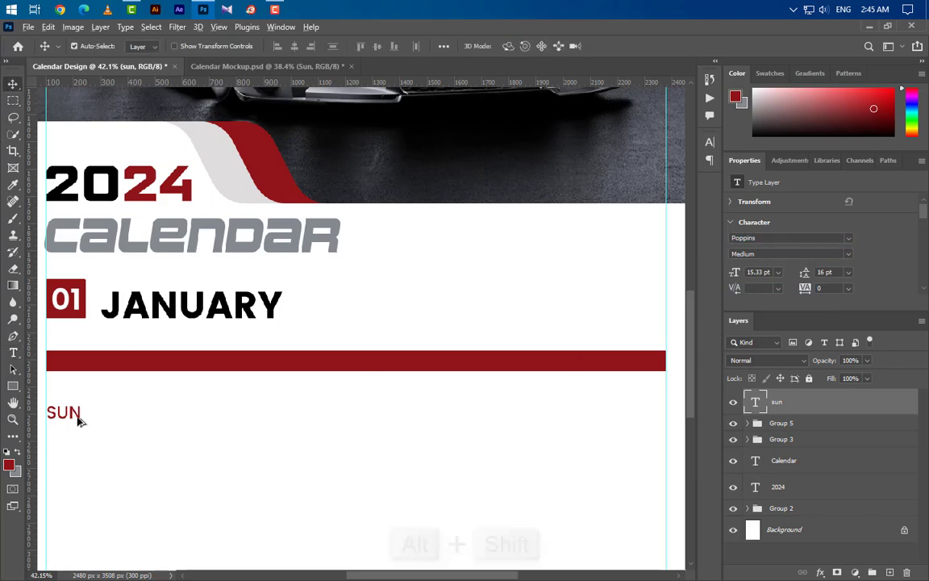
drag(78, 418, 127, 418)
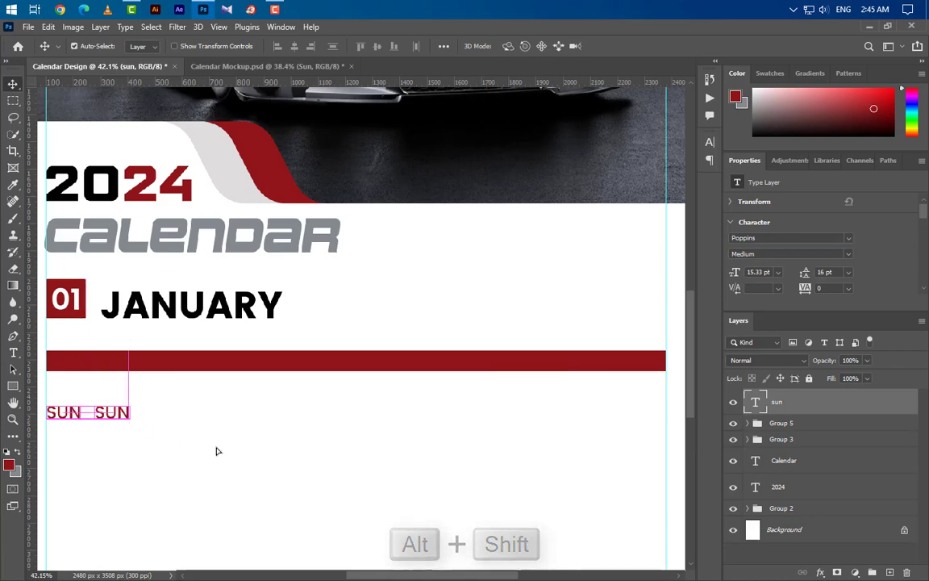
click(710, 143)
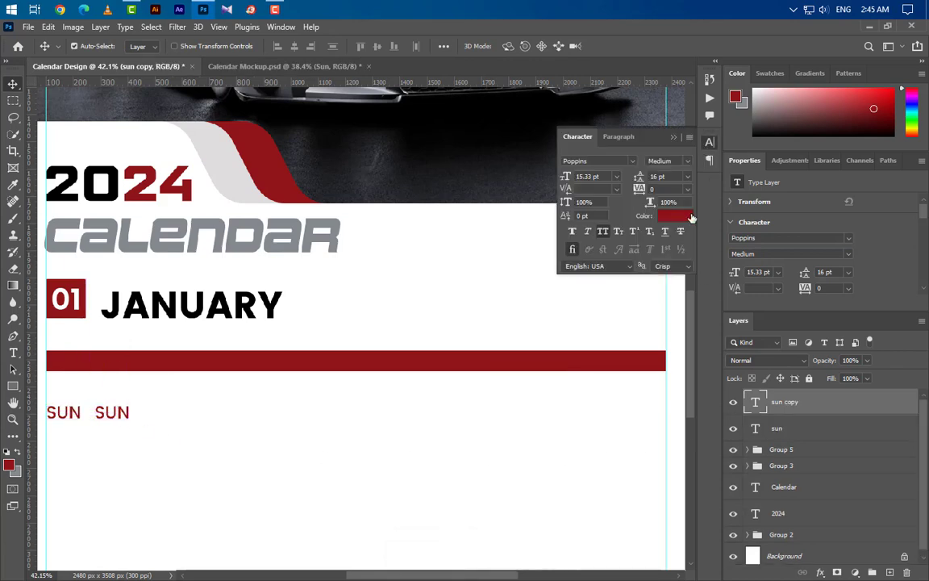
click(686, 216)
text(000000)
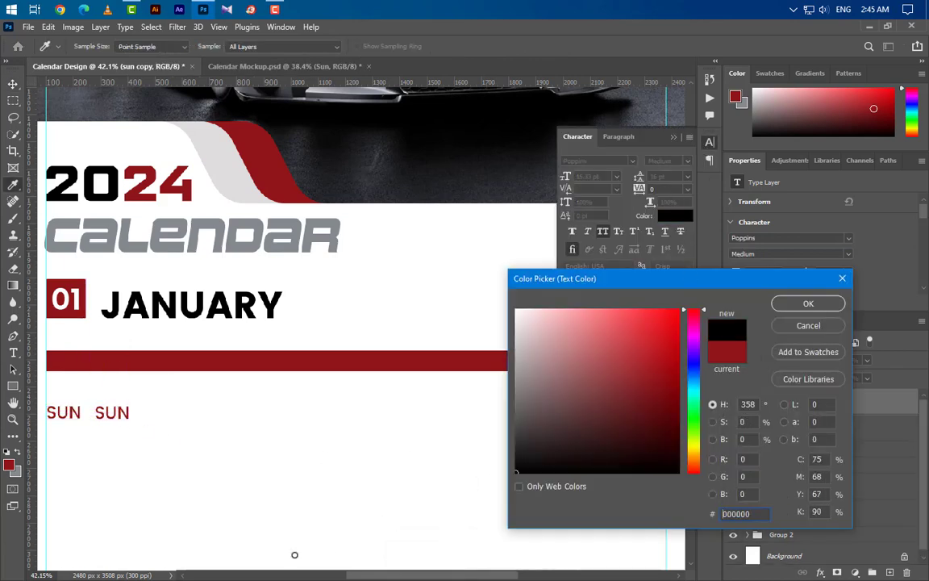
click(808, 303)
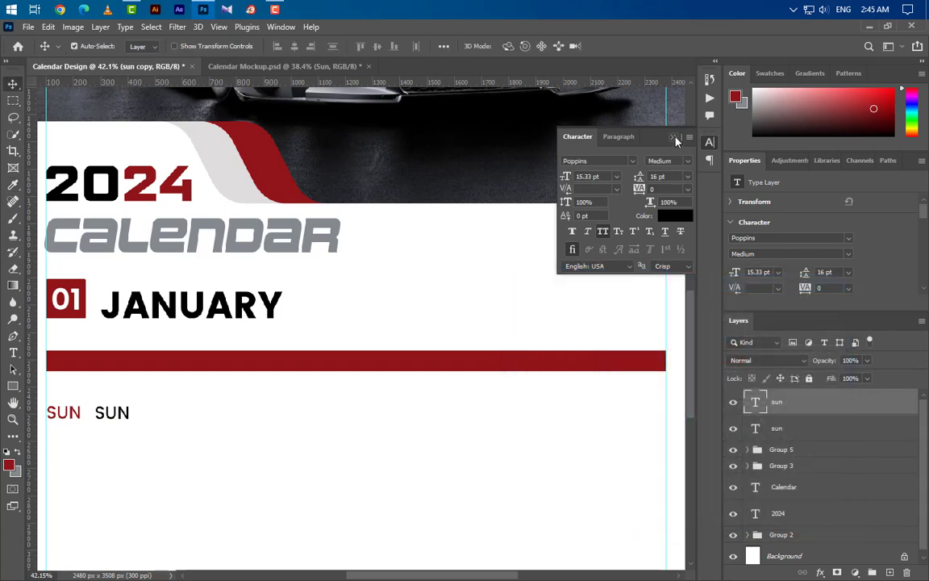
click(674, 137)
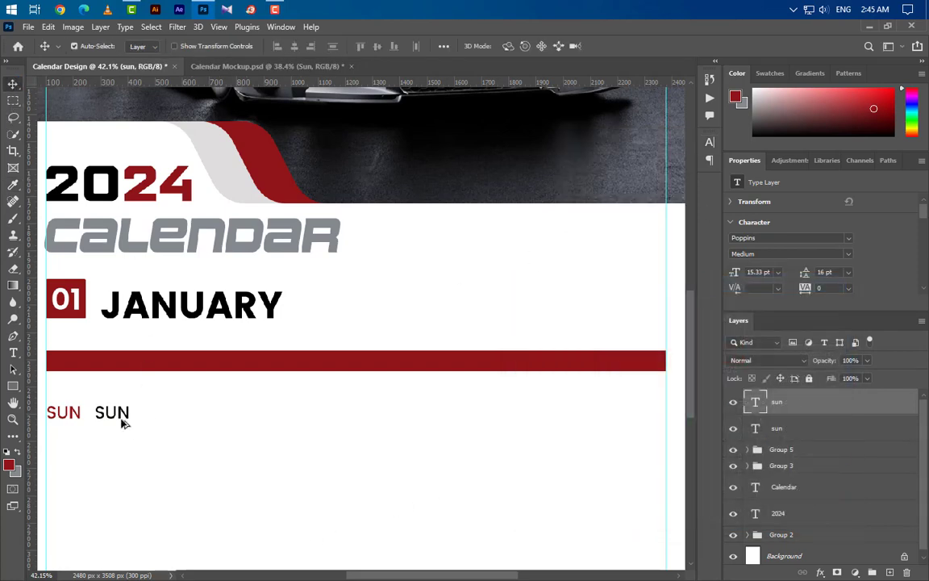
Step: Duplicate the black SUN along the row to make seven labels and start retyping the second as MON
drag(122, 423, 358, 417)
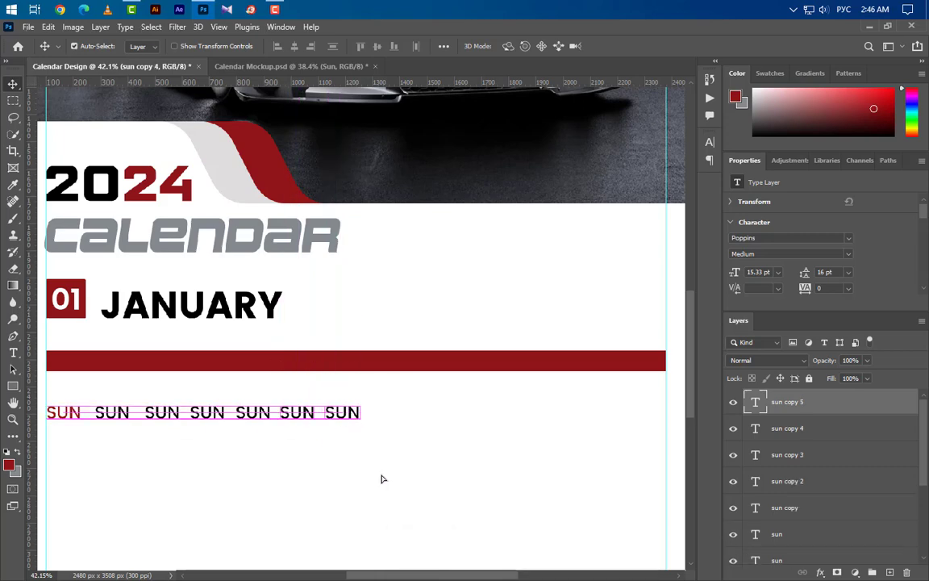
click(12, 353)
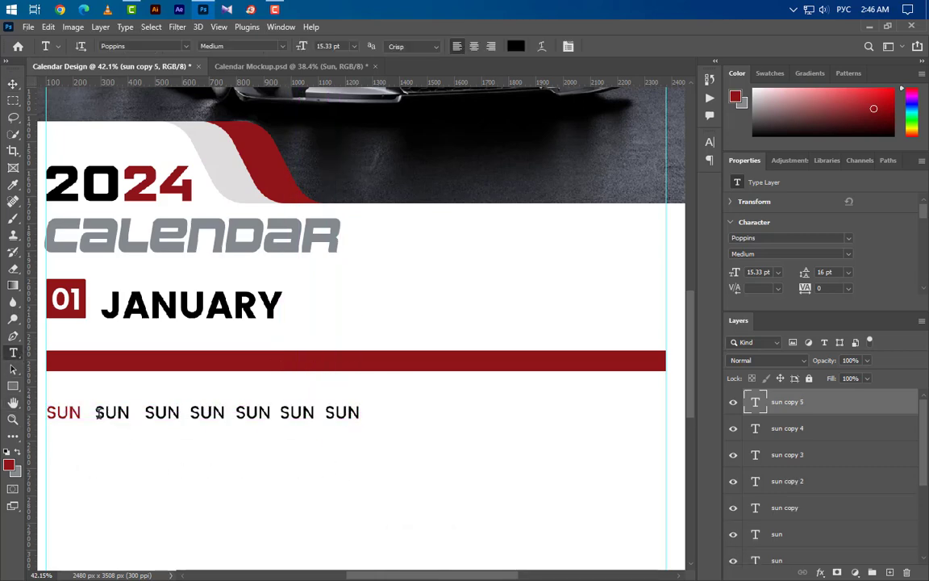
double_click(98, 413)
key(alt+shift)
text(MON)
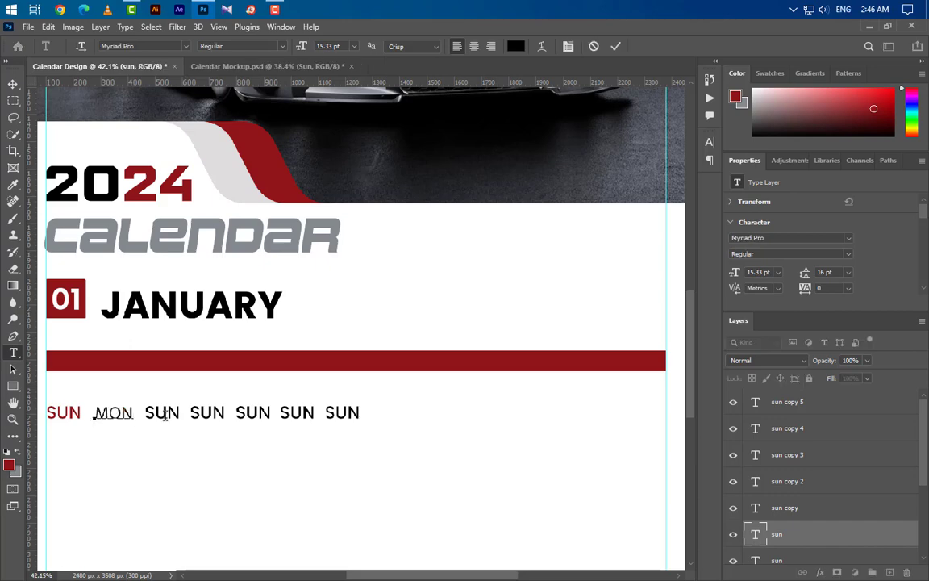
Step: Finish the MON label and retype the next two labels as TUE and WED
click(617, 47)
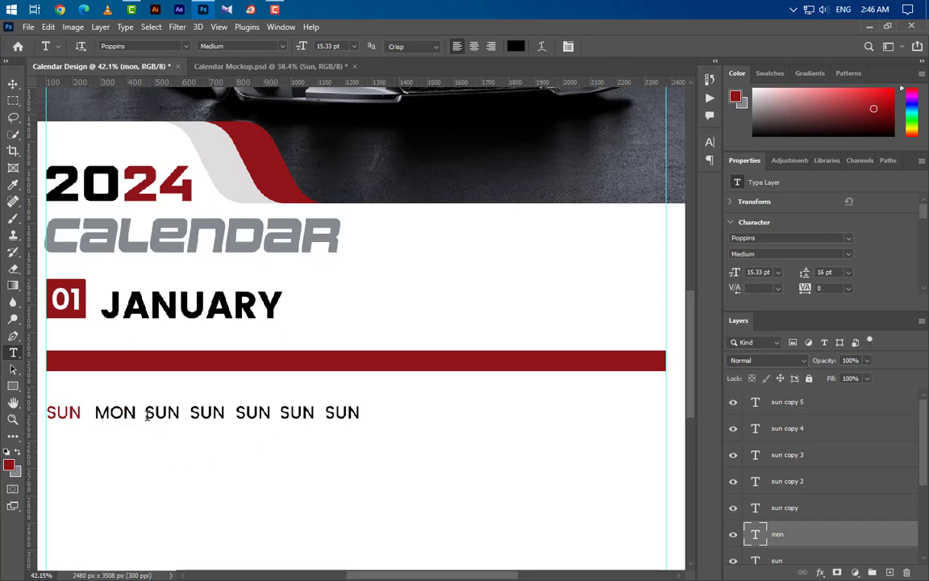
double_click(149, 412)
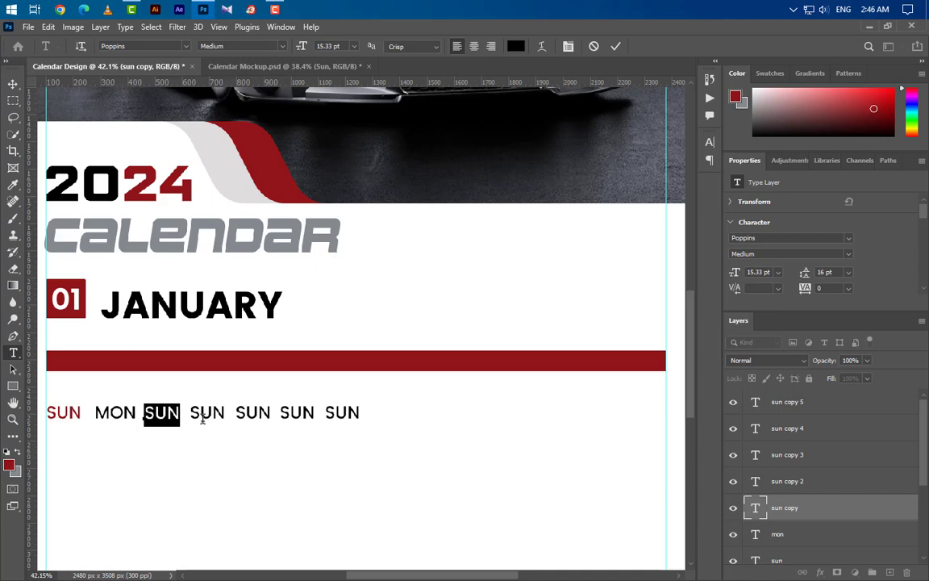
text(TUE)
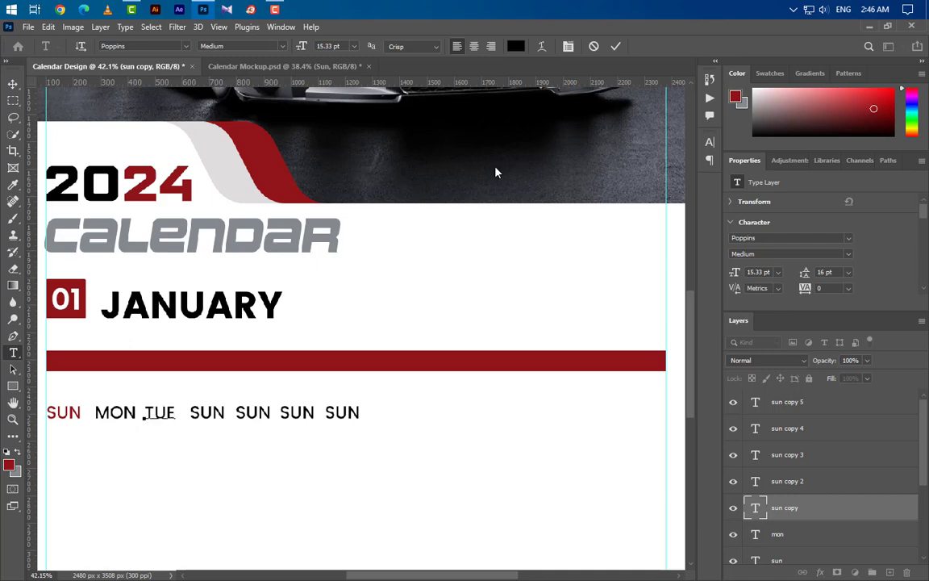
click(616, 46)
double_click(204, 412)
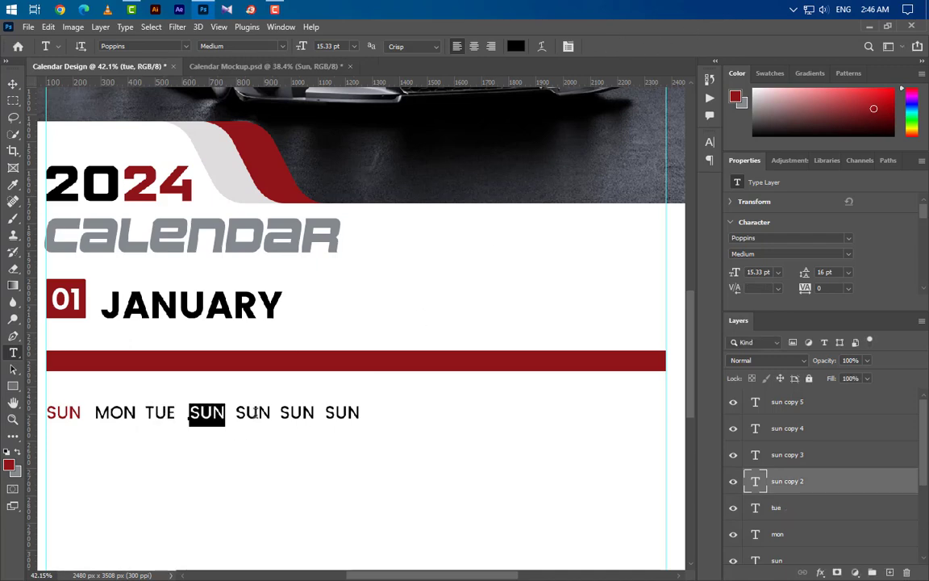
text(WED)
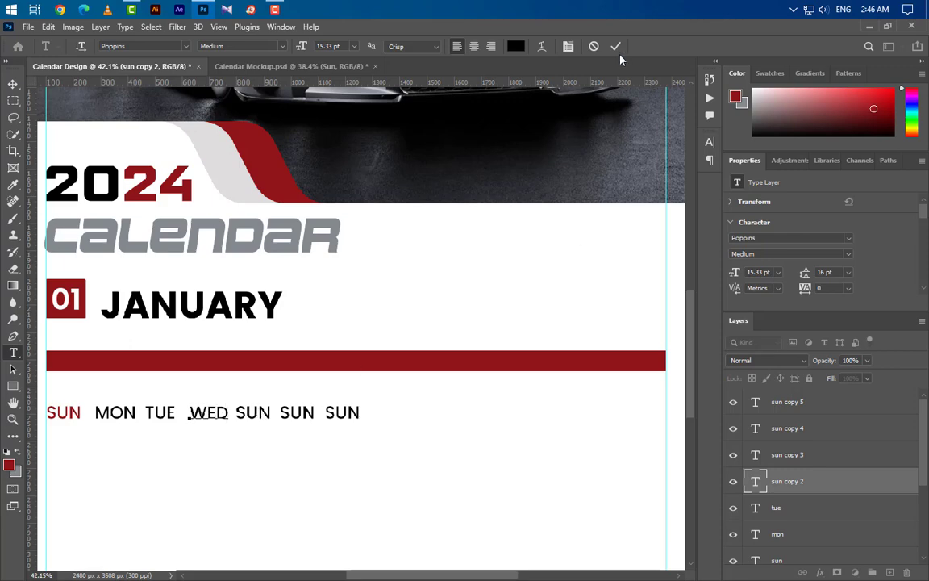
click(615, 46)
Step: Retype the remaining labels as THU, FRI and SAT
double_click(250, 412)
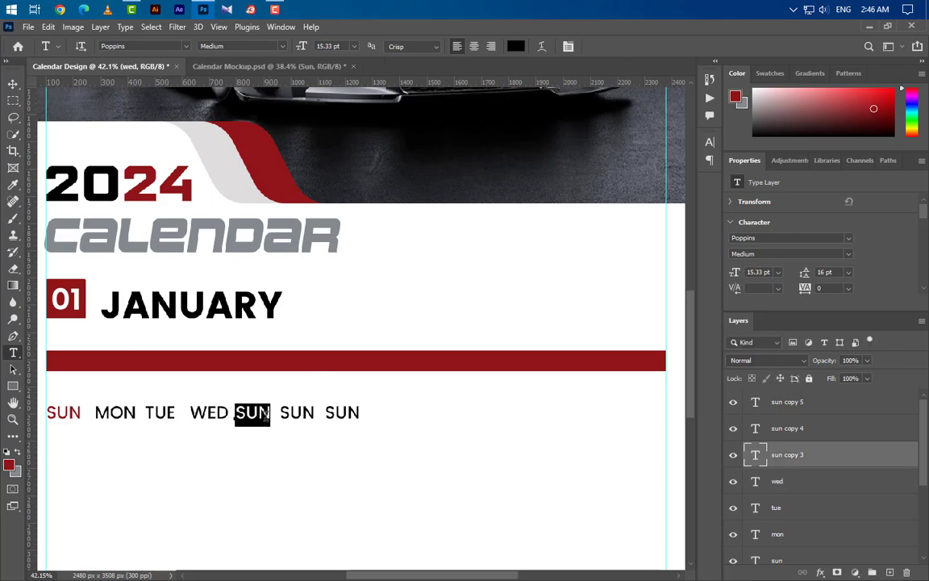
text(THU)
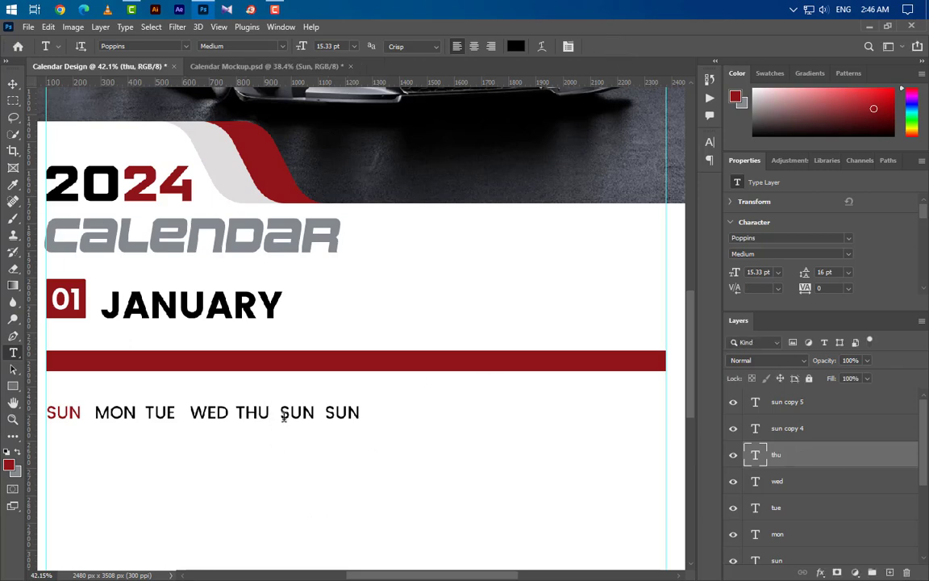
drag(283, 414, 319, 436)
text(FRI)
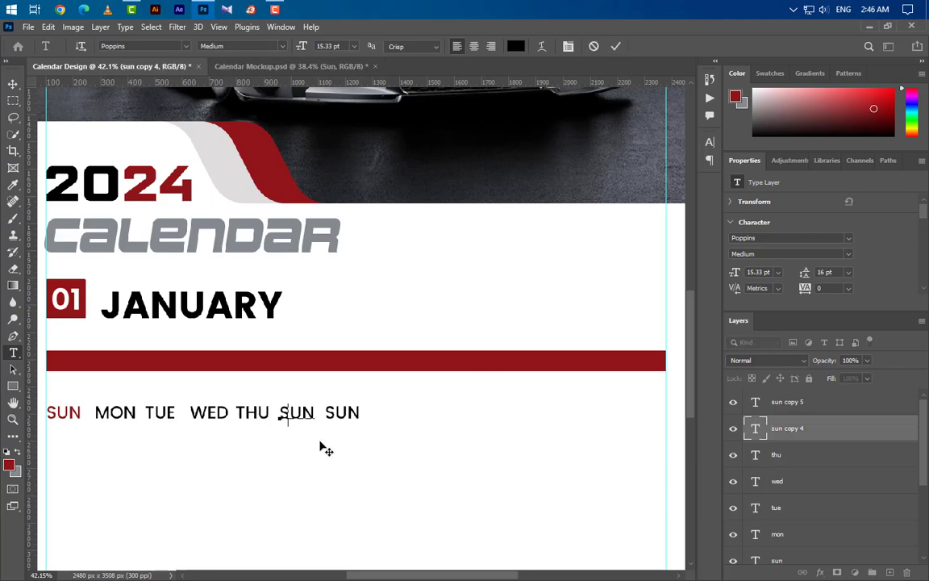
click(615, 47)
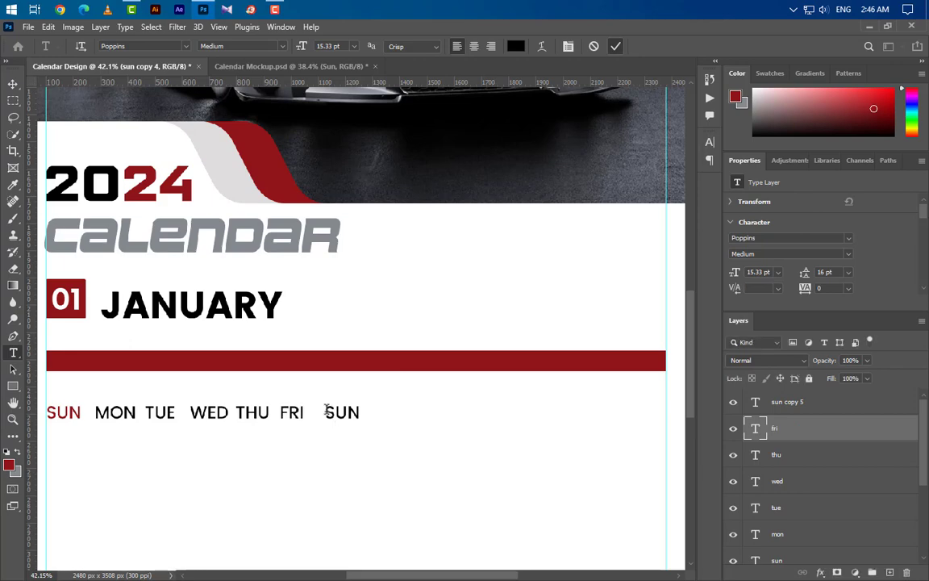
drag(331, 413, 391, 419)
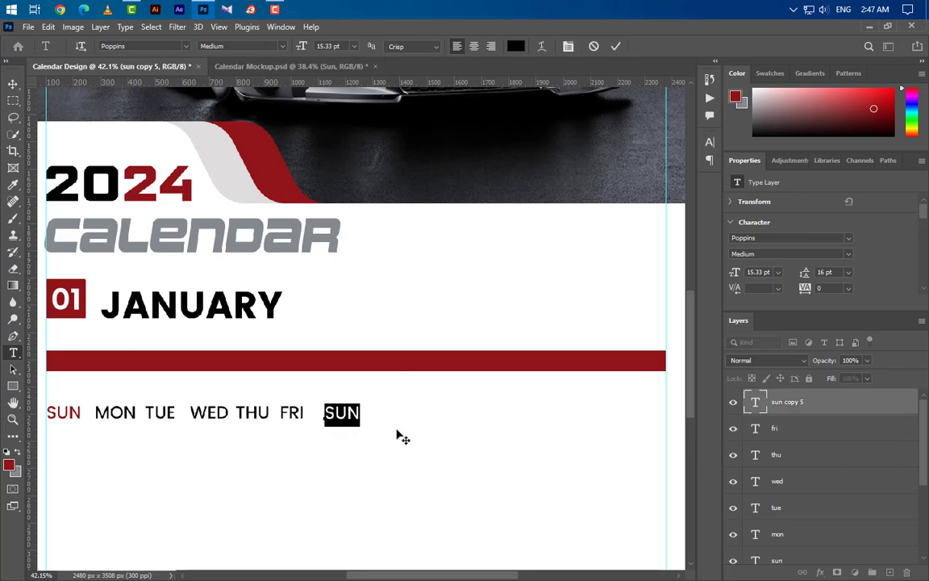
text(SAT)
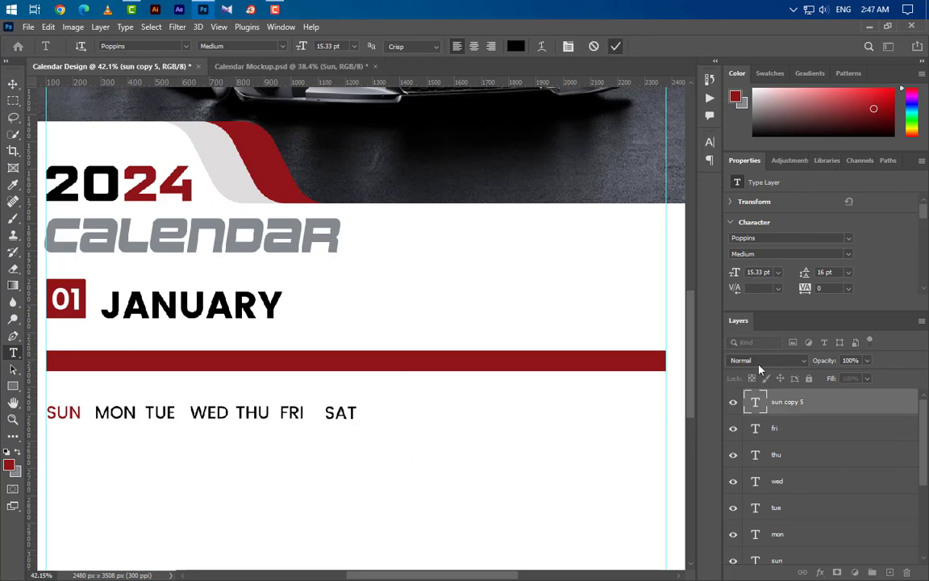
key(ctrl+Return)
Step: Select the SUN through SAT layers and duplicate them to the right of the row
key(alt+shift+bracketleft)
key(alt+shift+bracketleft)
key(alt+shift+bracketleft)
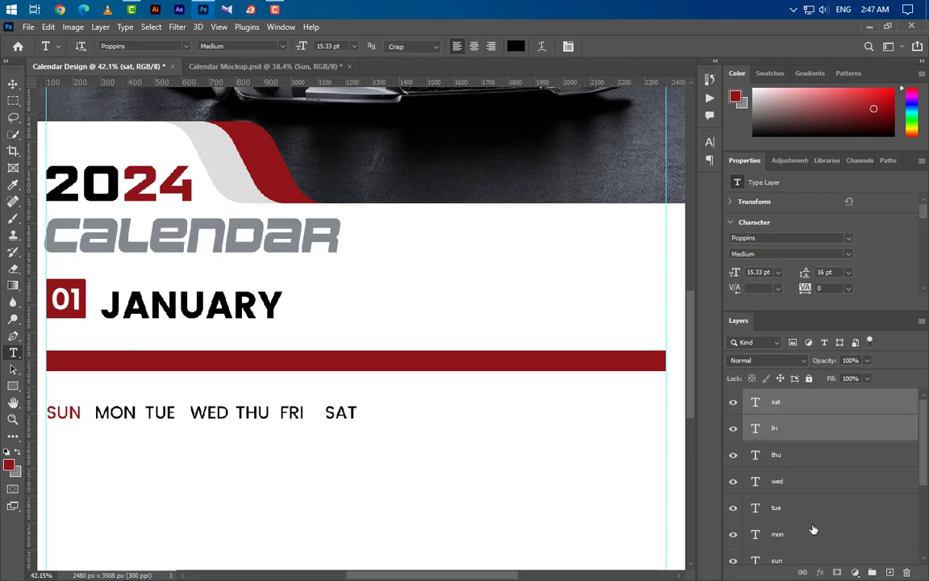
key(alt+shift+bracketleft)
key(alt+shift+bracketleft)
key(alt+shift+bracketleft)
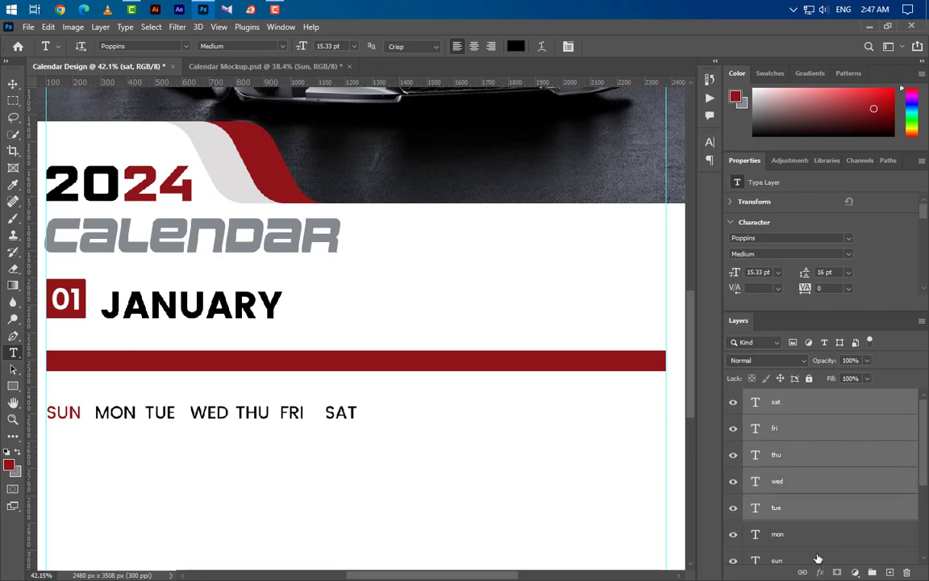
scroll(825, 539, down, 1)
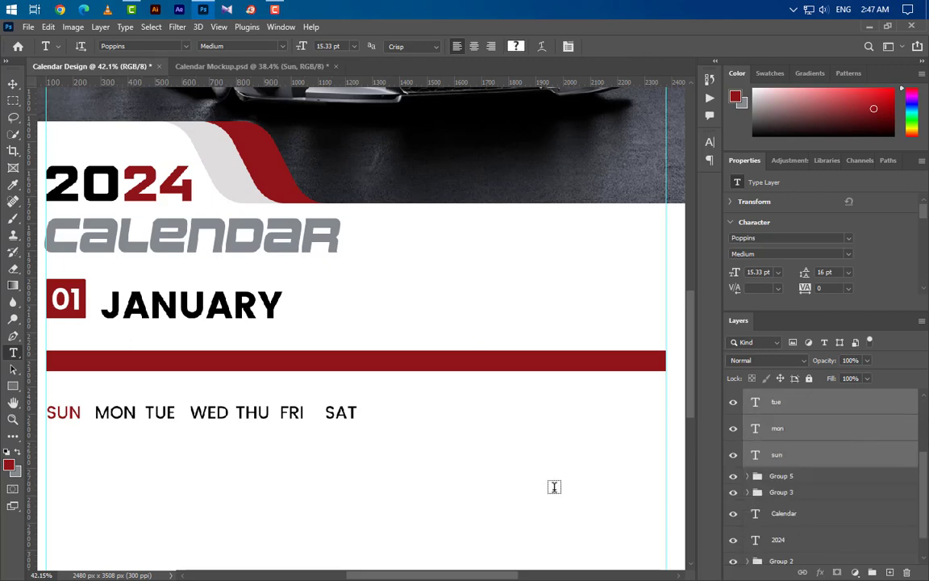
click(12, 84)
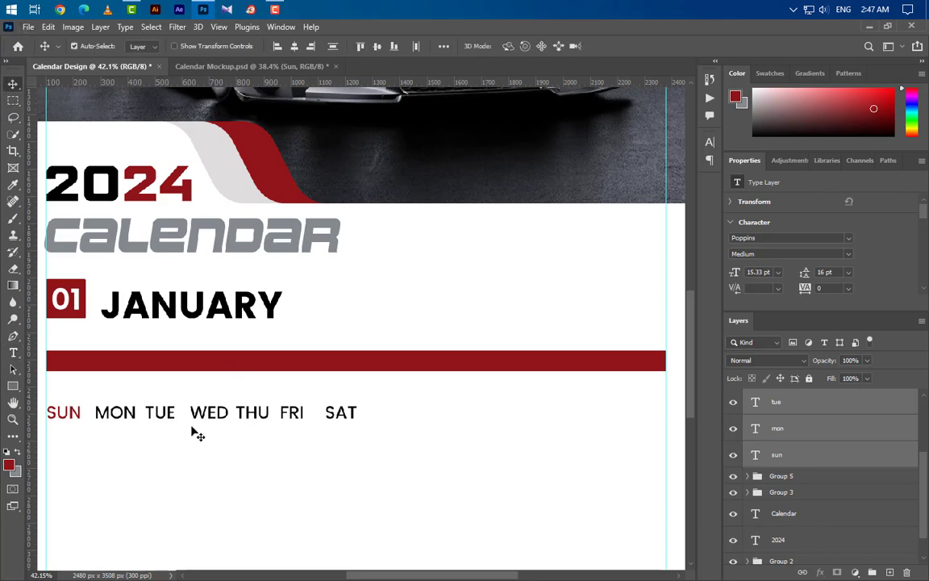
drag(168, 417, 484, 429)
drag(487, 429, 486, 429)
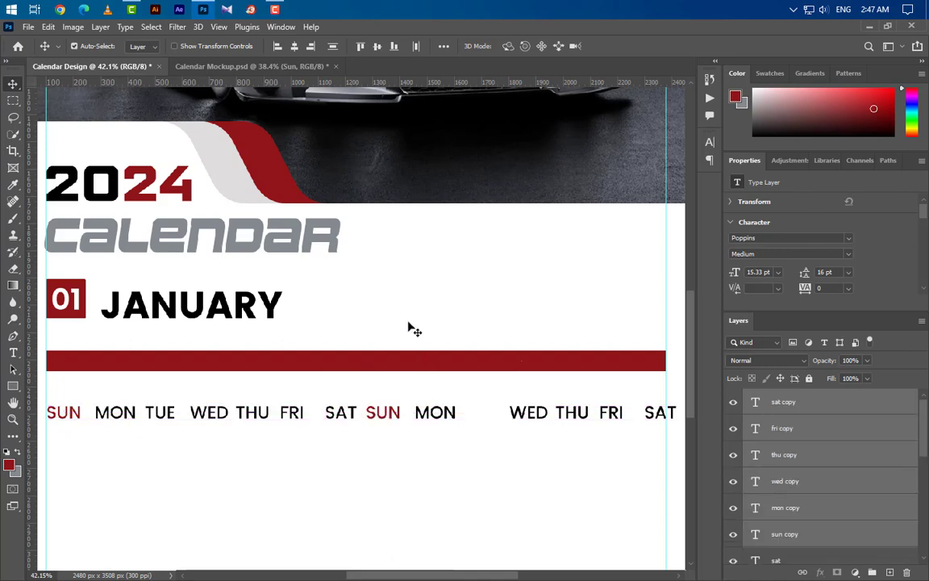
scroll(408, 314, down, 2)
key(u)
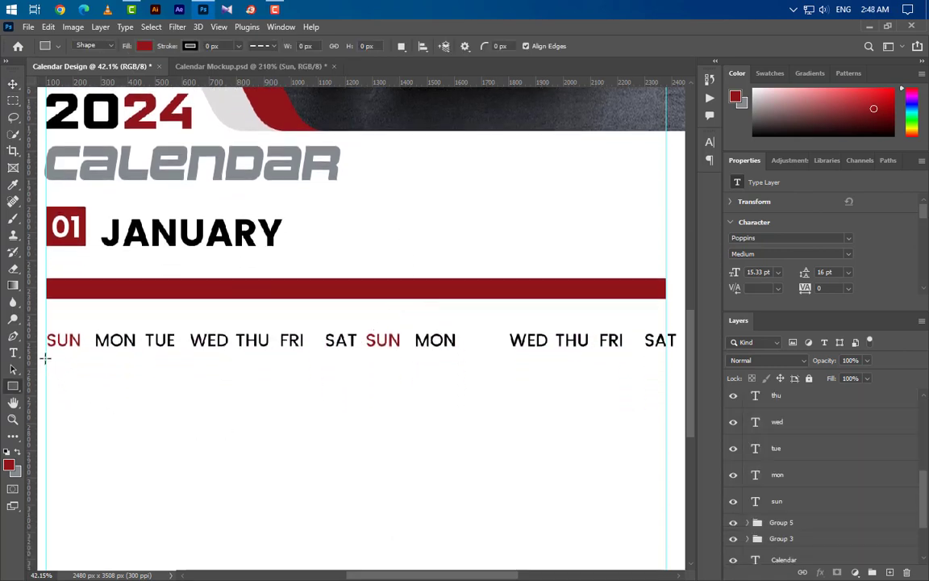
Step: Draw a 123 × 66 px rectangle under SUN with a 3 px black outline and no fill
drag(46, 358, 81, 379)
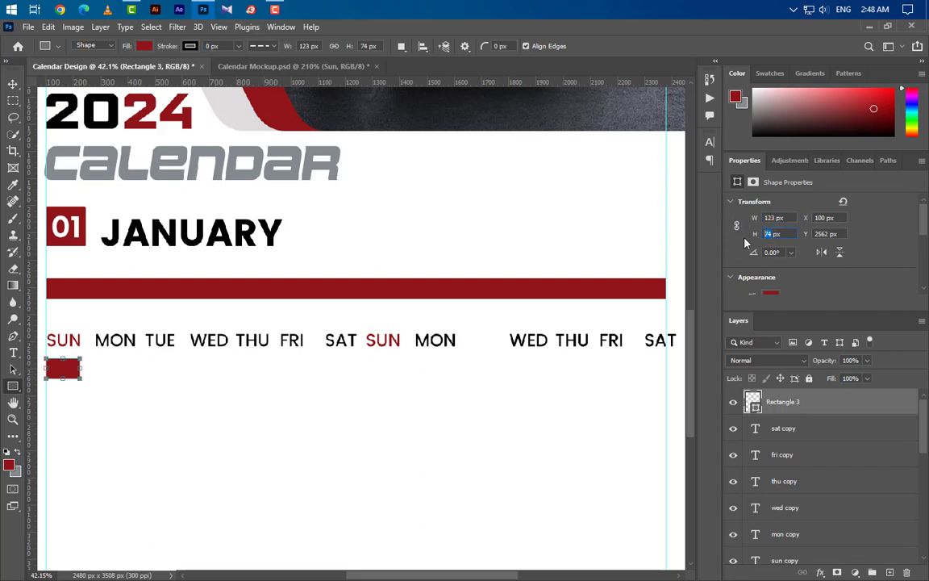
text(66)
click(258, 46)
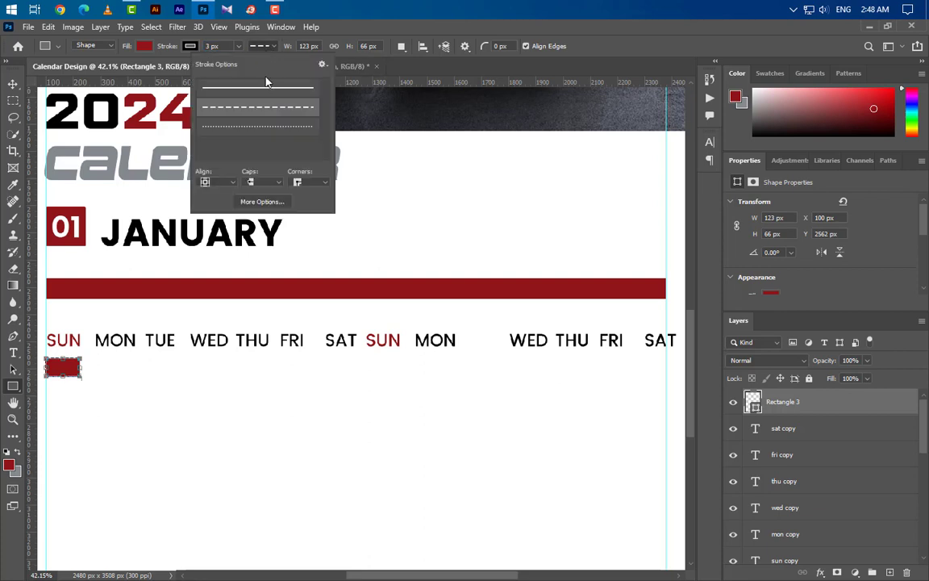
click(143, 47)
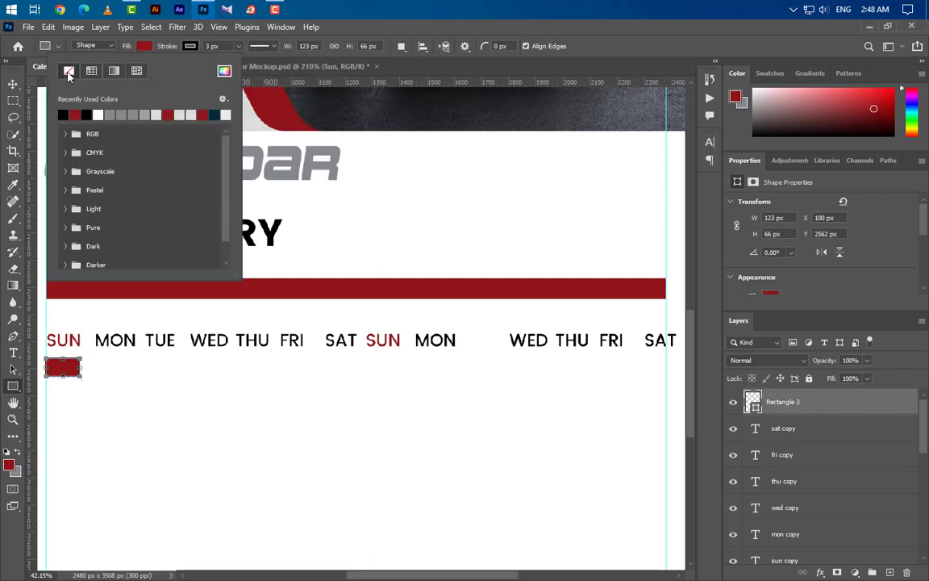
click(69, 71)
click(11, 86)
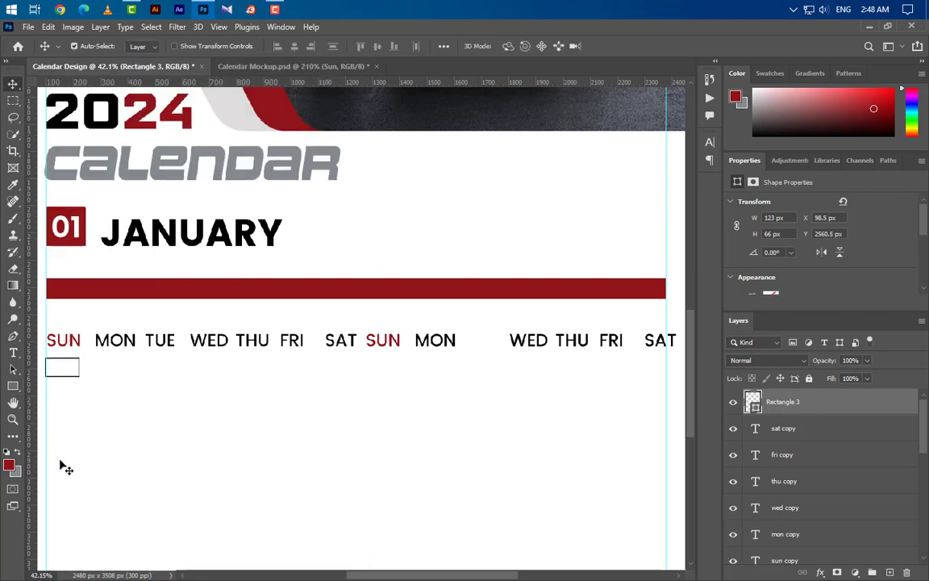
Step: Rasterize the Rectangle 3 layer into pixels
scroll(46, 373, up, 5)
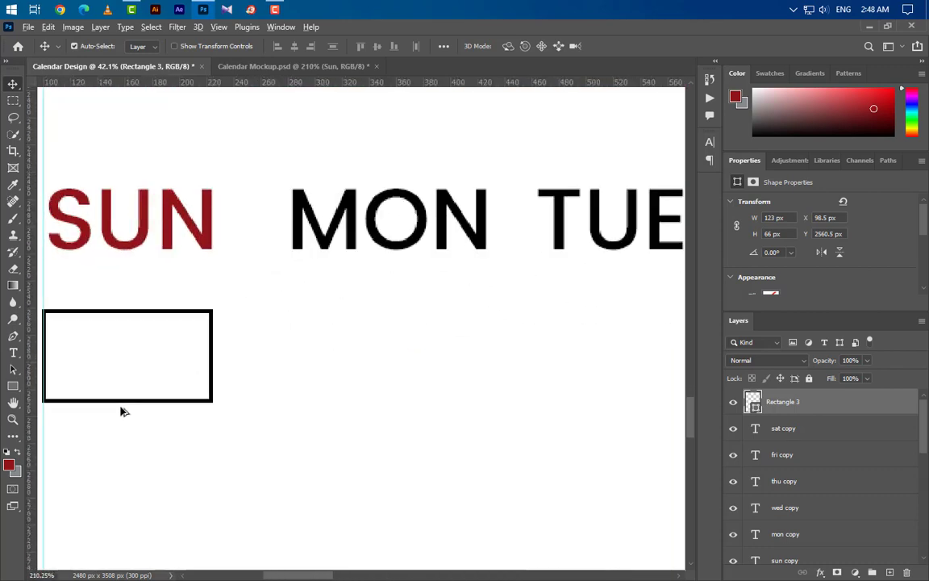
scroll(122, 411, up, 2)
scroll(284, 485, up, 1)
scroll(284, 486, left, 3)
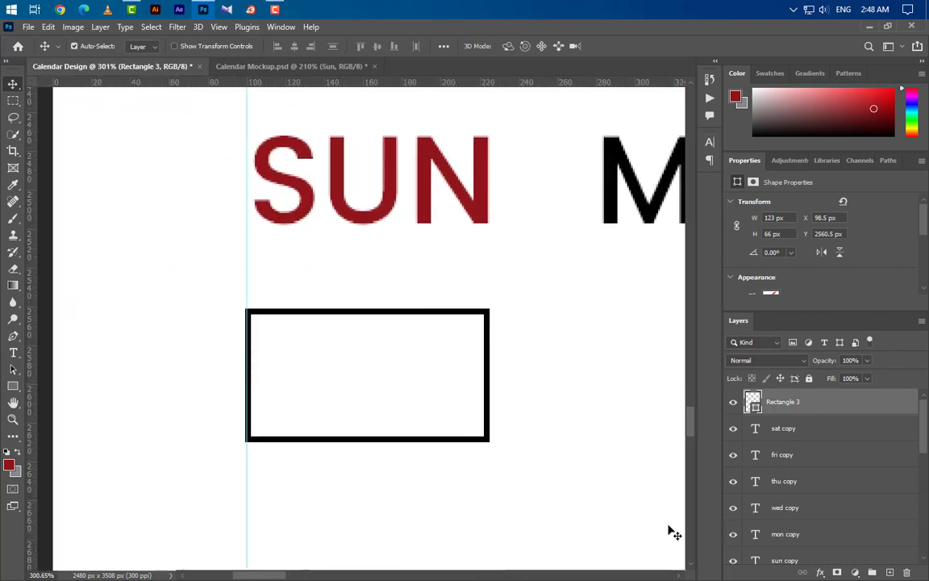
right_click(829, 407)
click(842, 410)
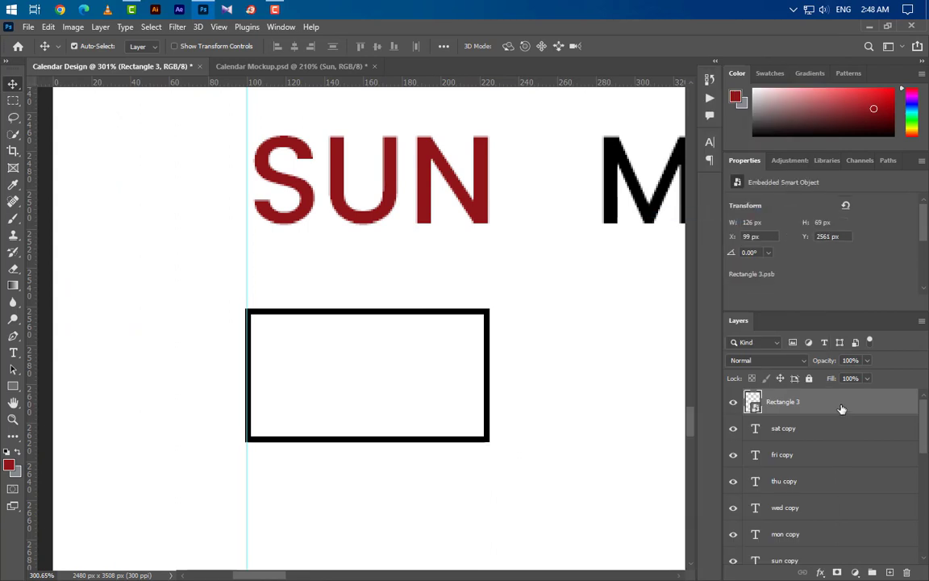
right_click(841, 411)
key(Escape)
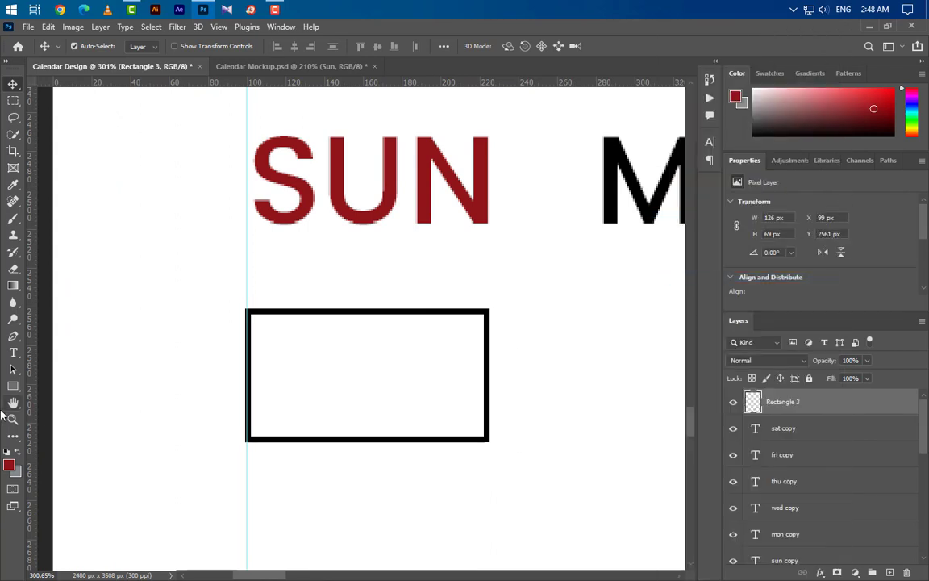
Step: Draw a Pen triangle covering the rectangle's bottom-right half
click(12, 339)
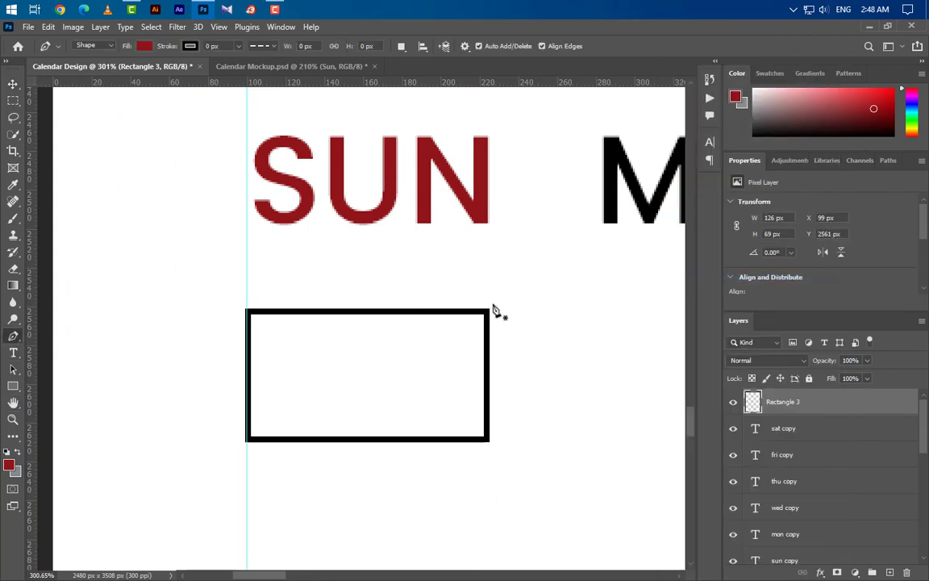
click(494, 310)
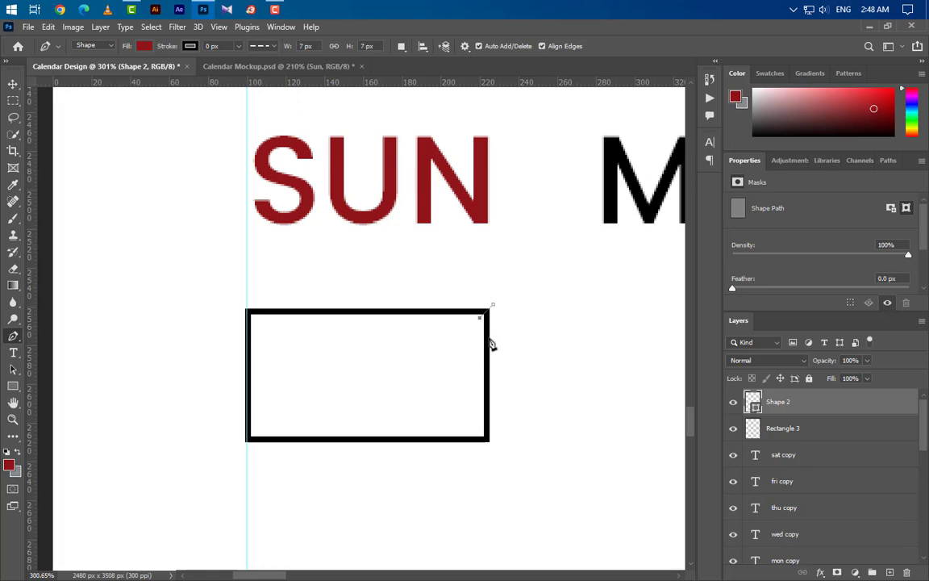
click(254, 431)
drag(239, 454, 271, 462)
click(524, 459)
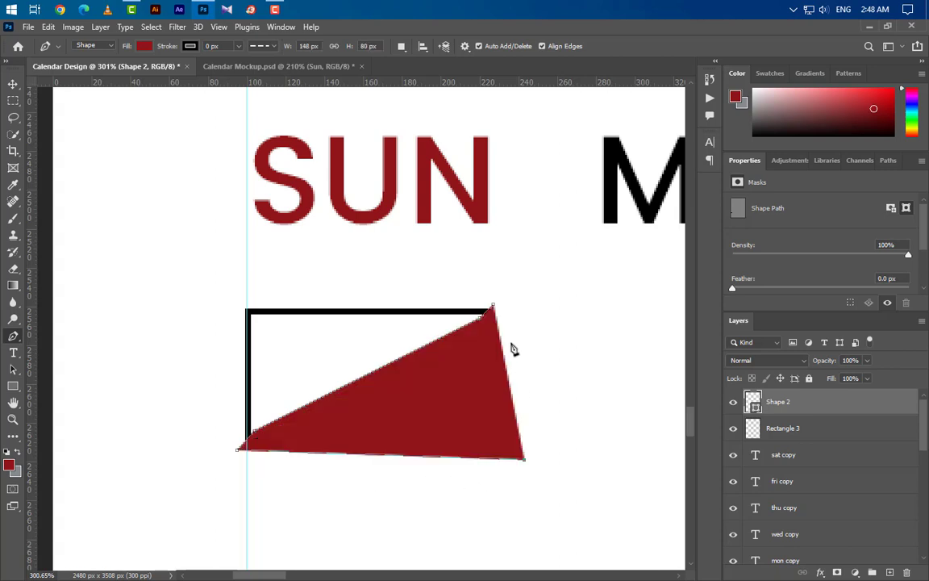
Step: Erase the rectangle's edges inside the triangle, leaving only its top and left edges
ctrl+click(753, 395)
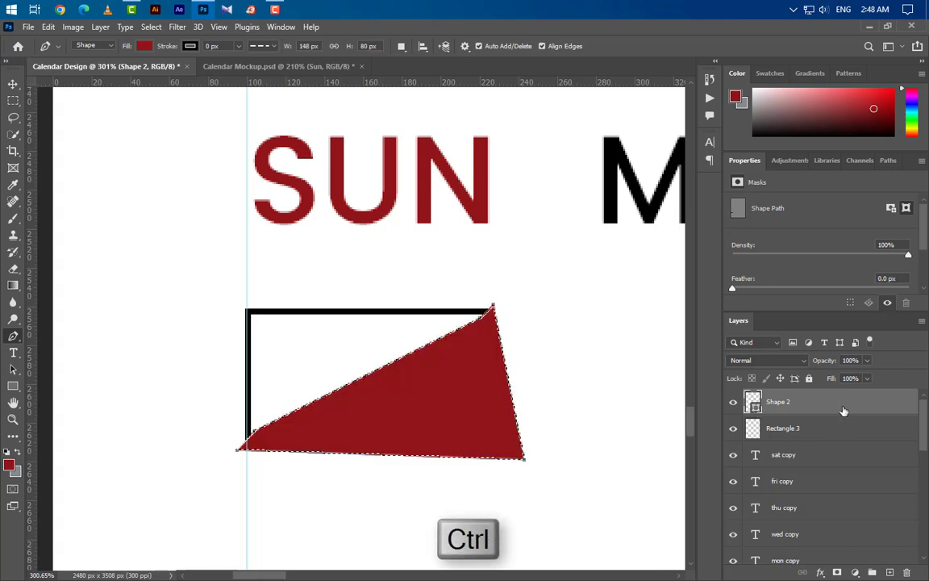
mouse_move(842, 410)
mouse_down()
mouse_move(842, 508)
mouse_move(907, 572)
mouse_up()
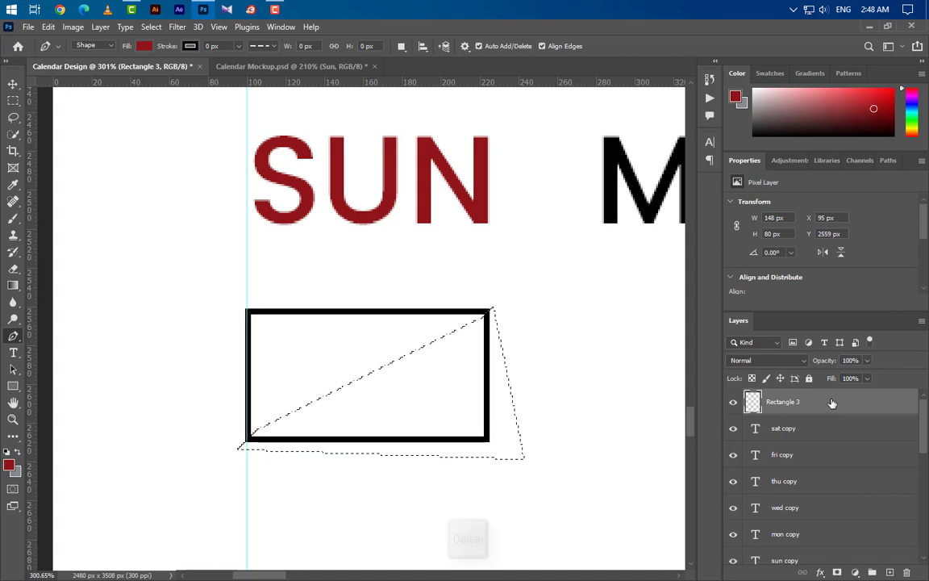
key(Delete)
key(ctrl+d)
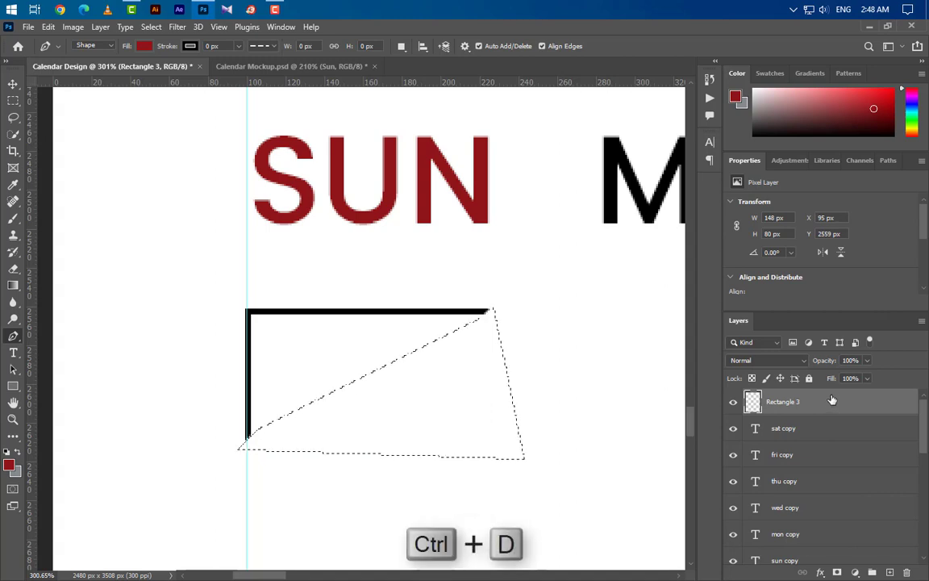
scroll(119, 401, down, 1)
scroll(118, 401, down, 5)
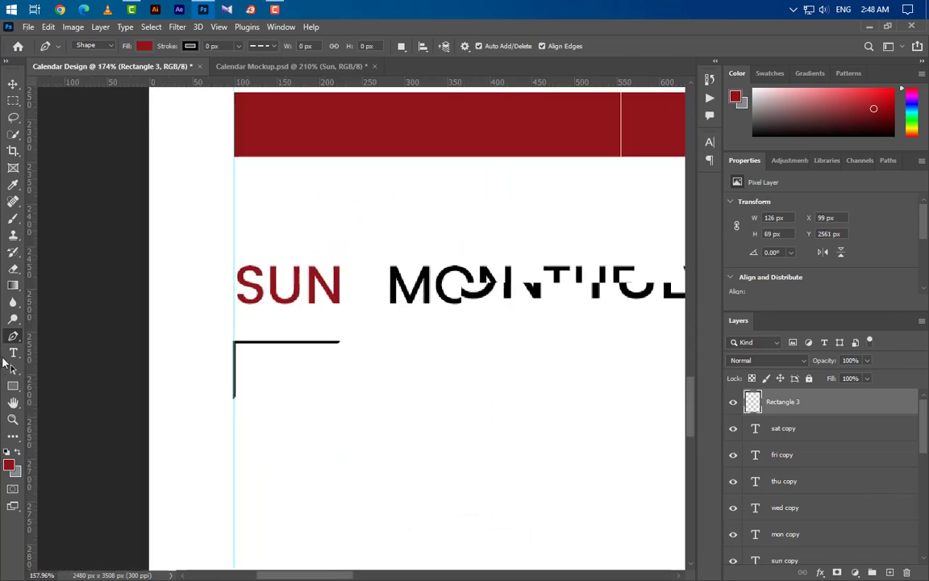
Step: Copy the corner bracket under MON, then two more copies under TUE and WED
key(v)
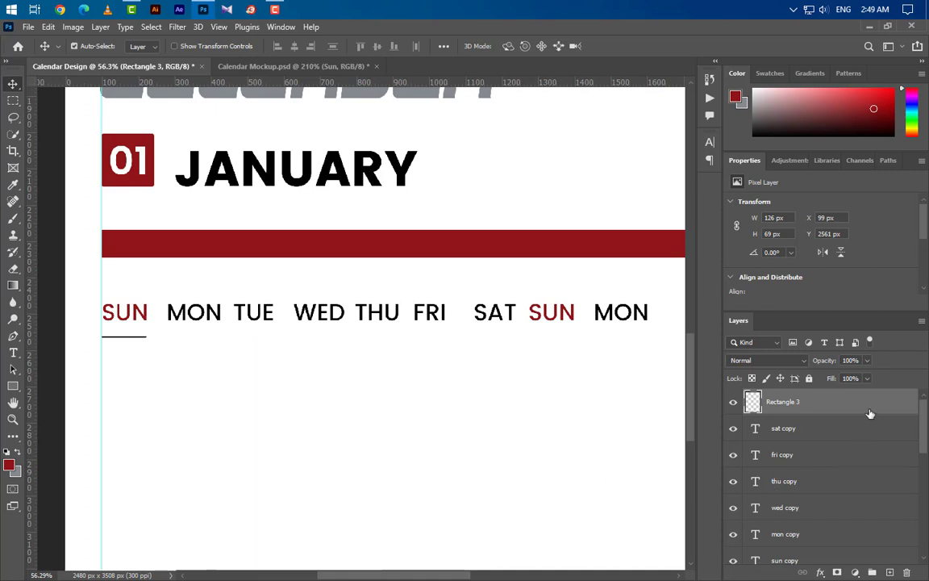
drag(870, 414, 890, 573)
key(ctrl+t)
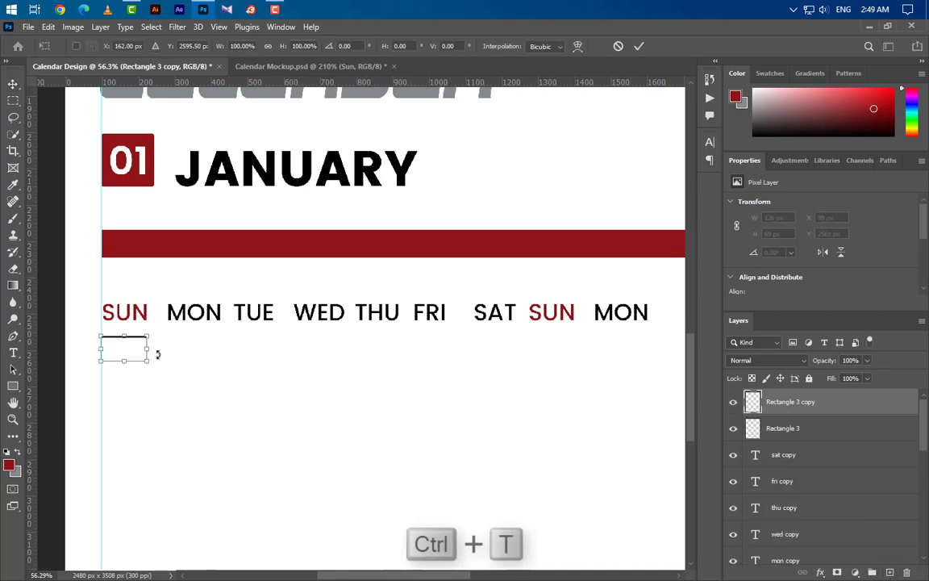
drag(127, 353, 191, 359)
click(639, 47)
shift+click(783, 428)
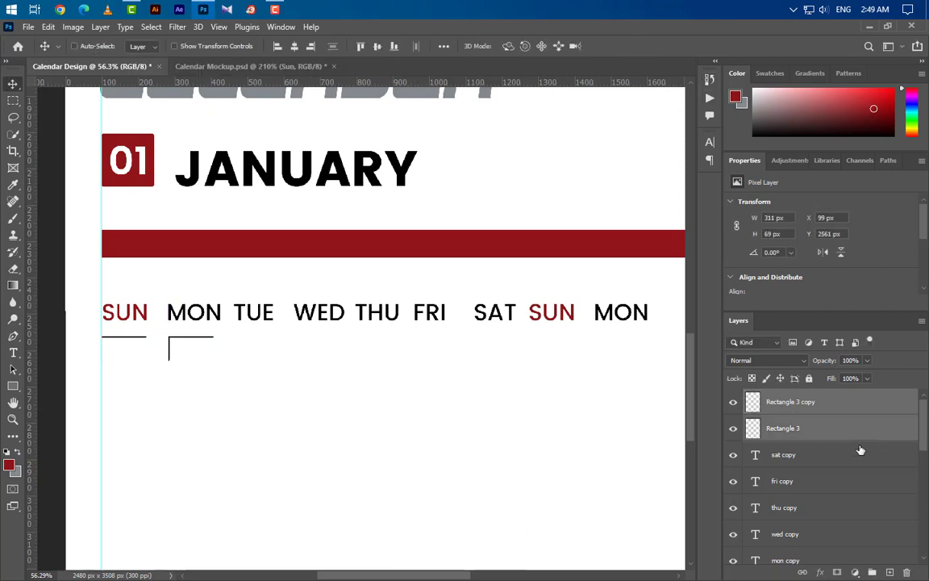
drag(783, 427, 890, 574)
key(ctrl+t)
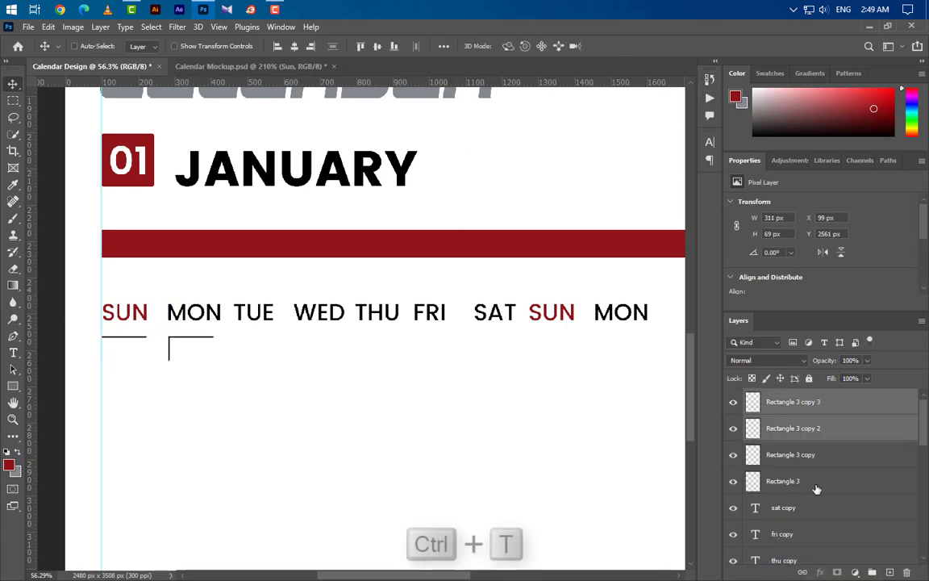
drag(209, 355, 341, 355)
click(639, 47)
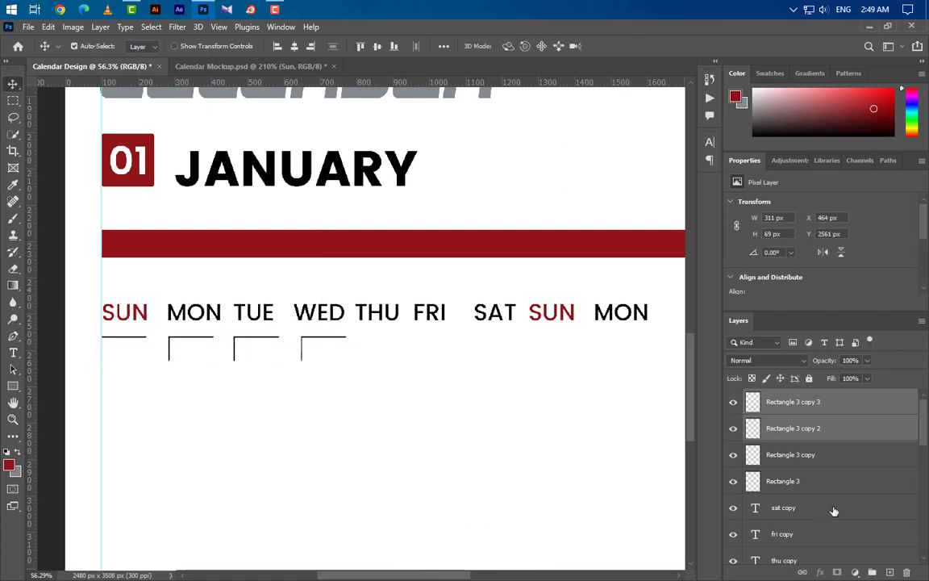
Step: Add four more bracket copies under THU through SUN
shift+click(845, 486)
drag(845, 486, 890, 574)
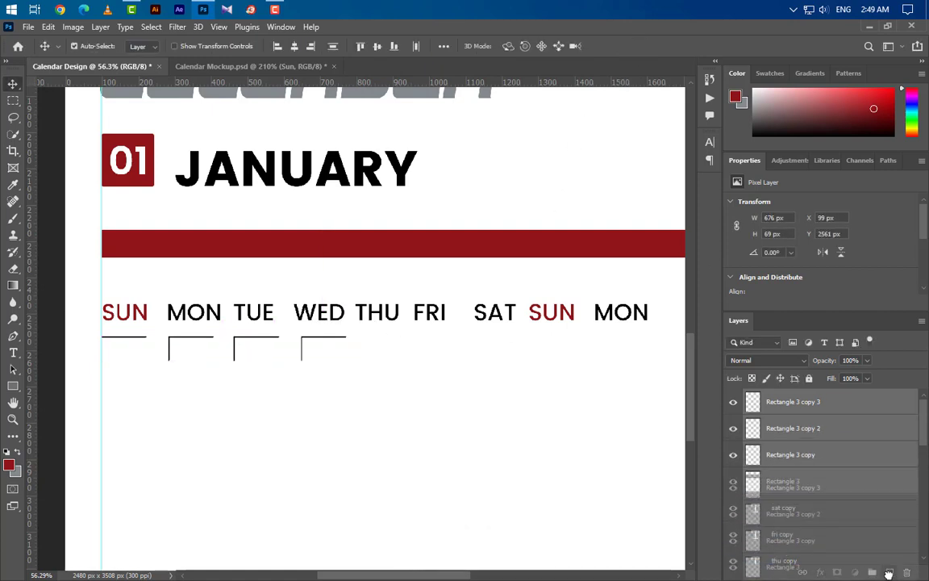
key(ctrl+t)
drag(222, 348, 477, 348)
click(639, 46)
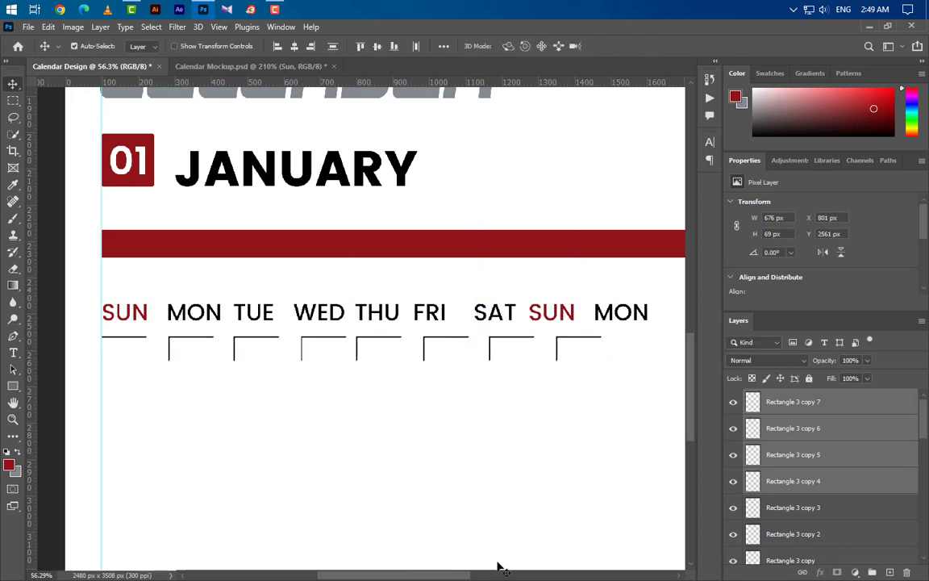
Step: Duplicate four brackets and slide them right under the following weekdays
drag(454, 578, 504, 576)
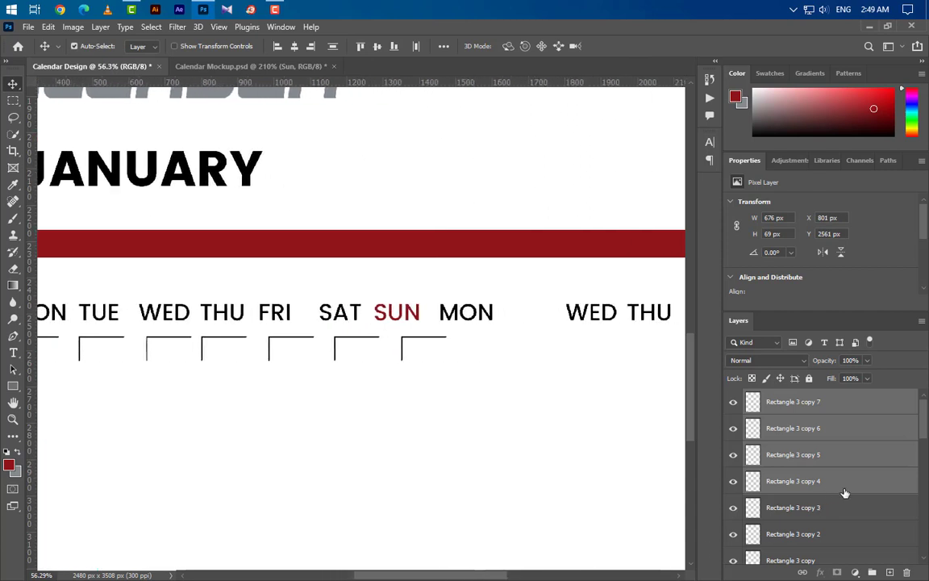
drag(879, 482, 889, 573)
key(ctrl+t)
drag(305, 363, 541, 352)
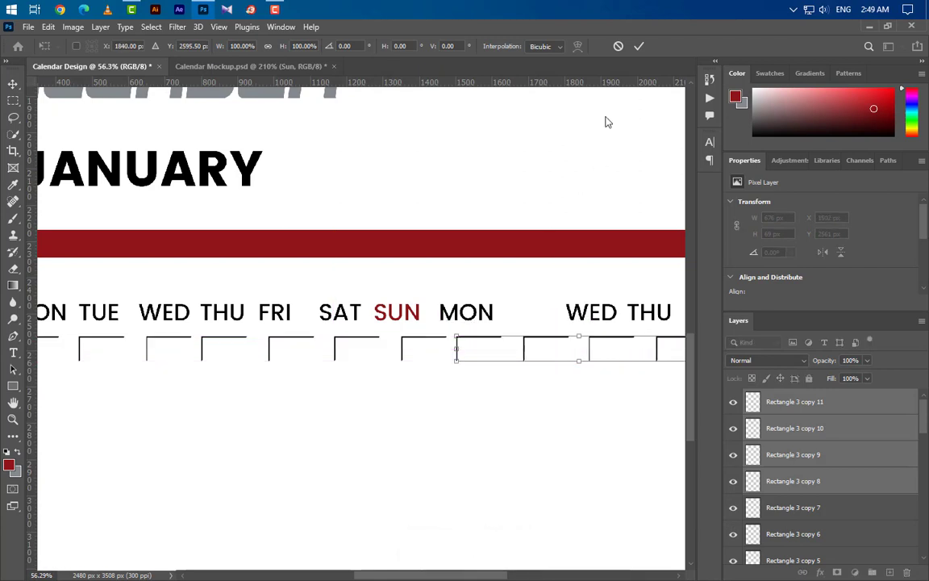
click(637, 46)
Step: Duplicate the last two cell outlines and move them to the row's end under the final SAT
drag(482, 576, 526, 576)
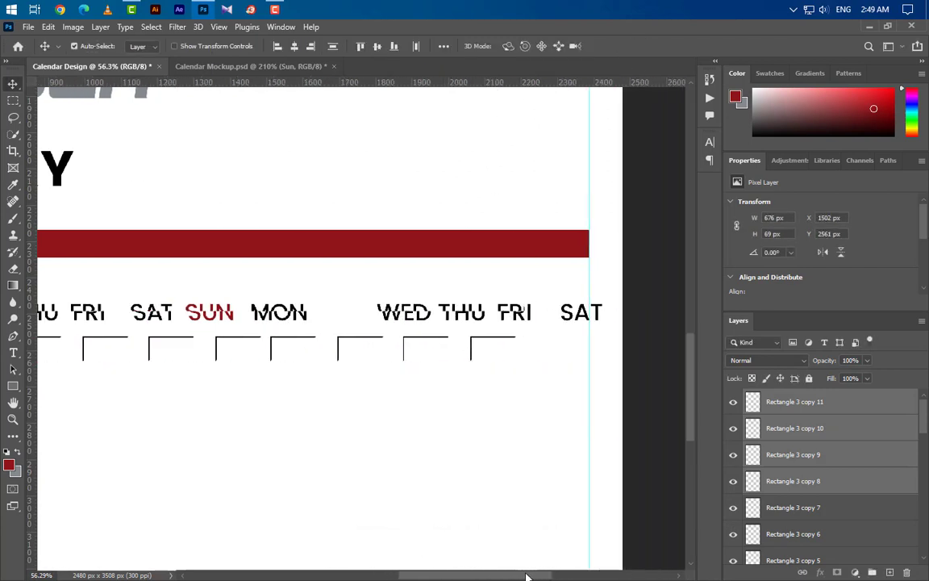
click(859, 409)
shift+click(880, 436)
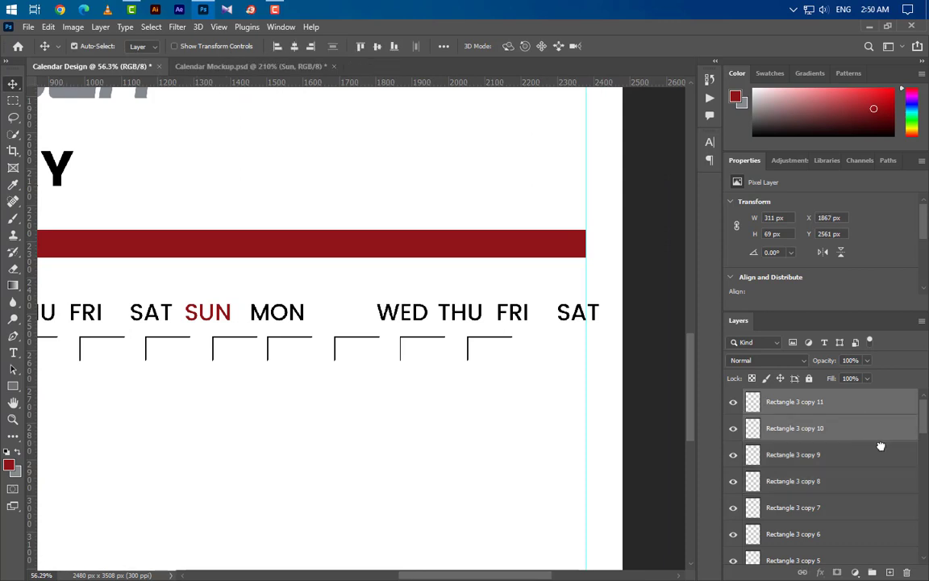
drag(880, 436, 889, 572)
key(ctrl+t)
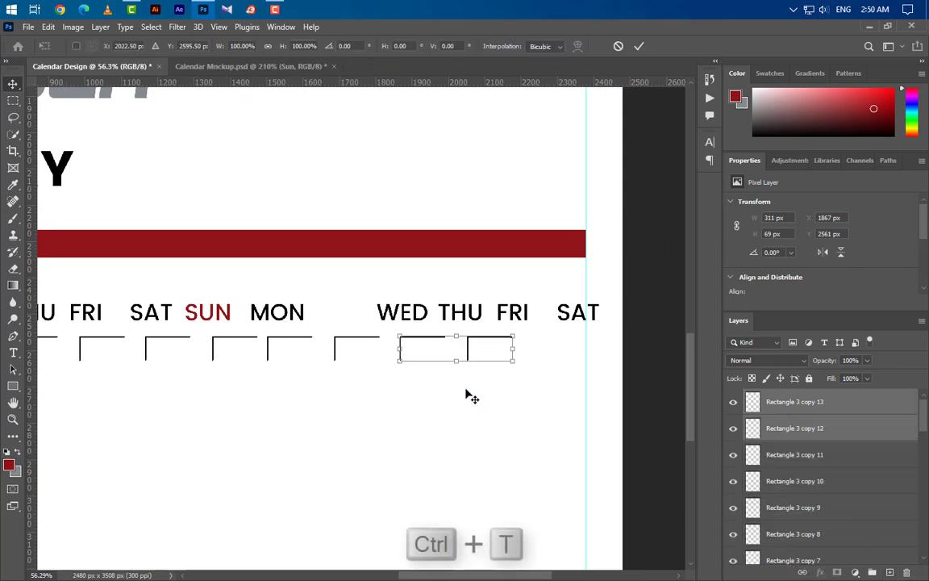
drag(437, 355, 564, 352)
click(639, 47)
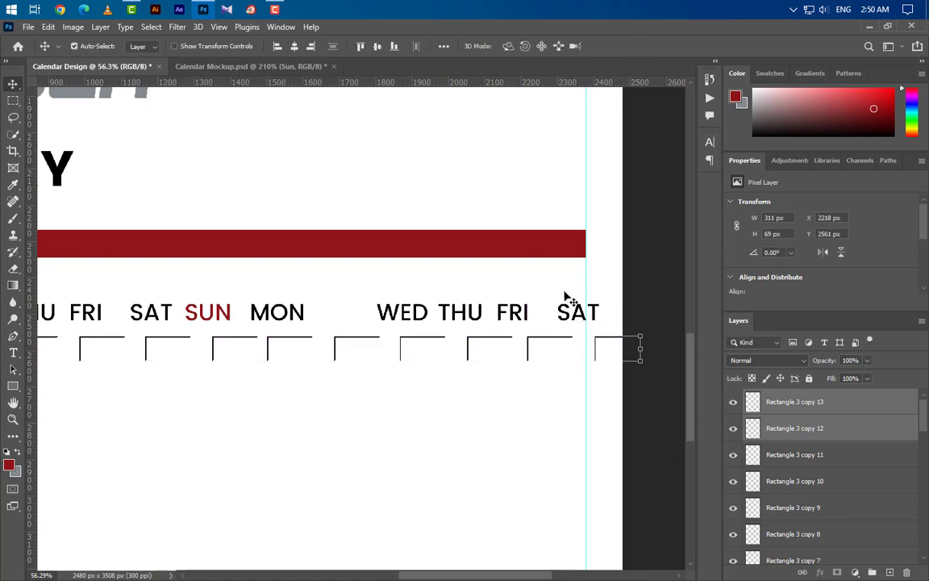
scroll(582, 288, down, 3)
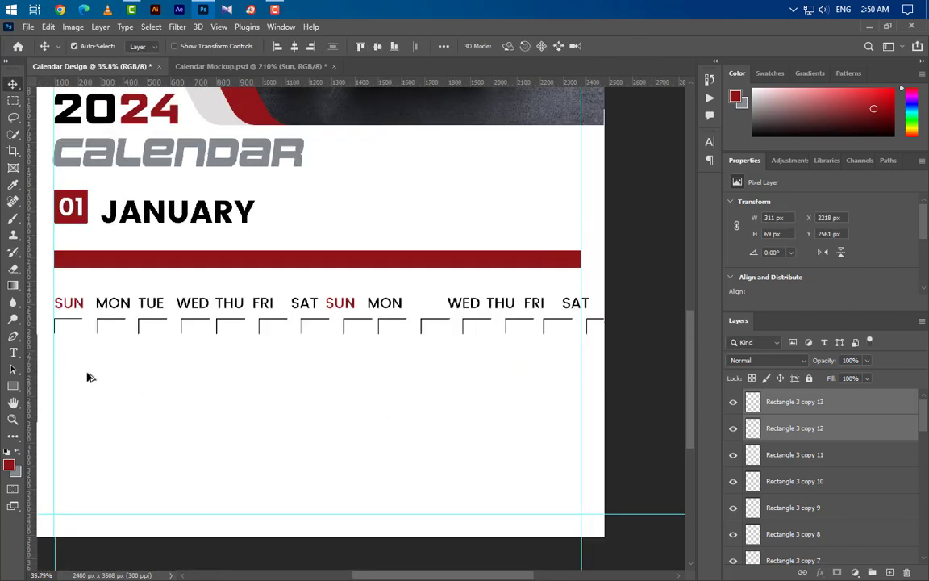
scroll(185, 481, up, 1)
Step: Add a horizontal guide along the bottom edge of the day boxes
click(14, 353)
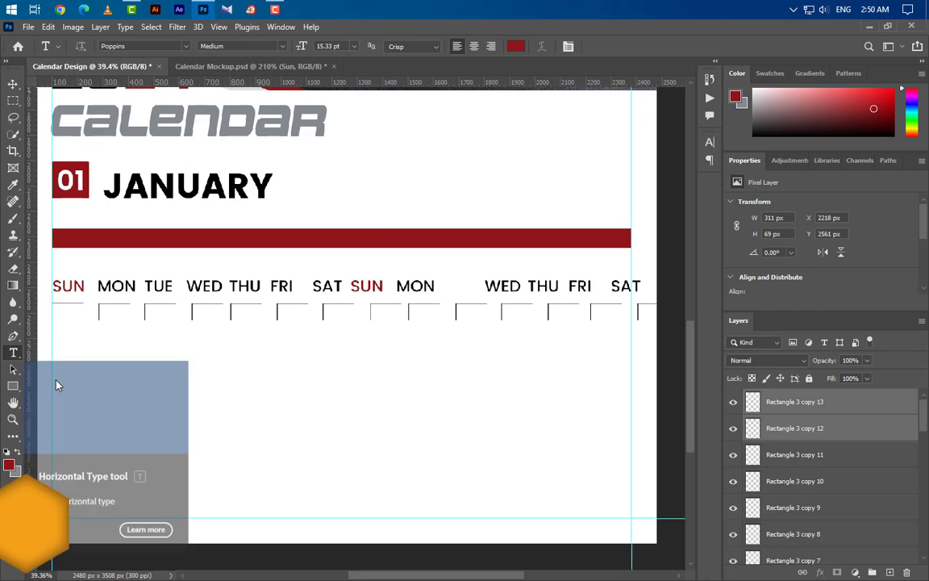
scroll(69, 332, up, 3)
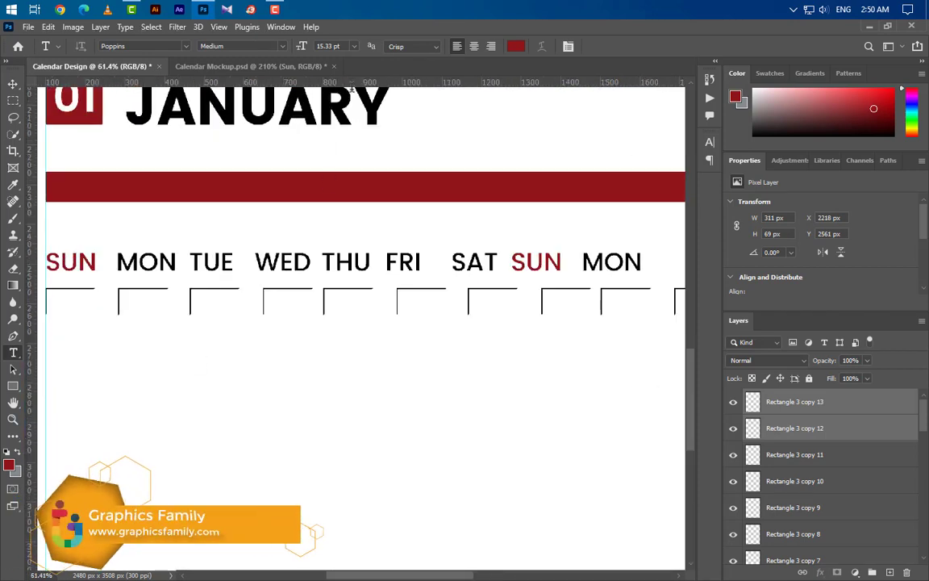
drag(327, 81, 293, 314)
Step: Type a dark red 01 date number inside the first SUN box
click(59, 311)
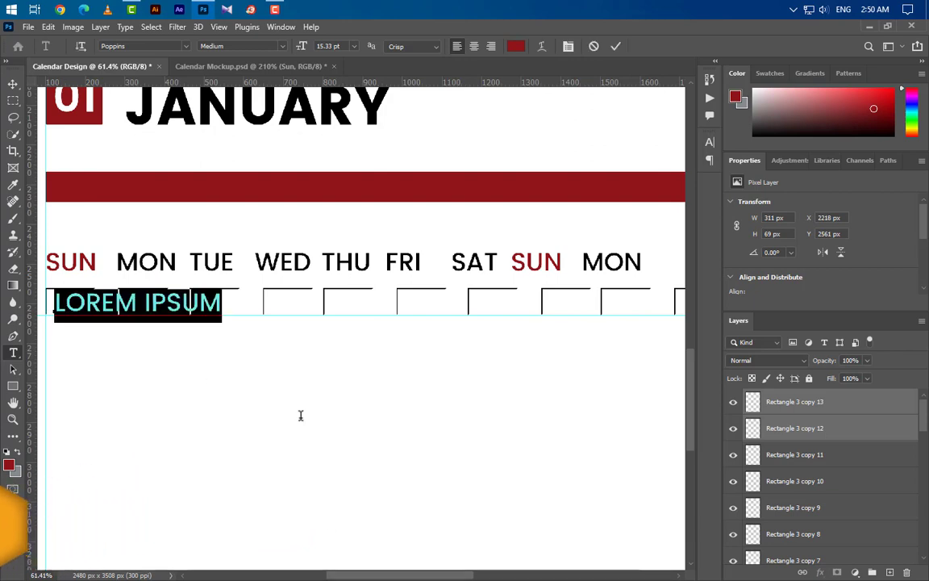
text(01)
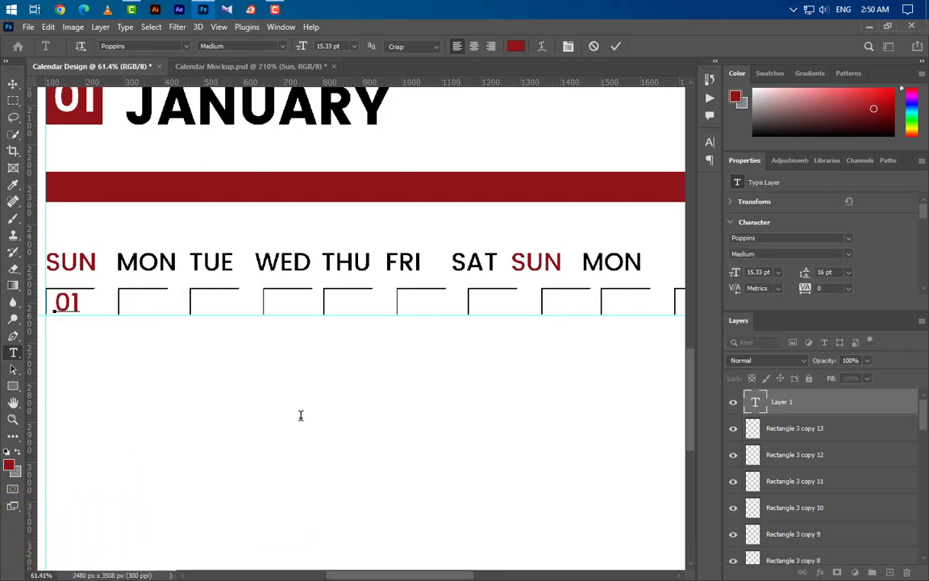
click(613, 47)
key(v)
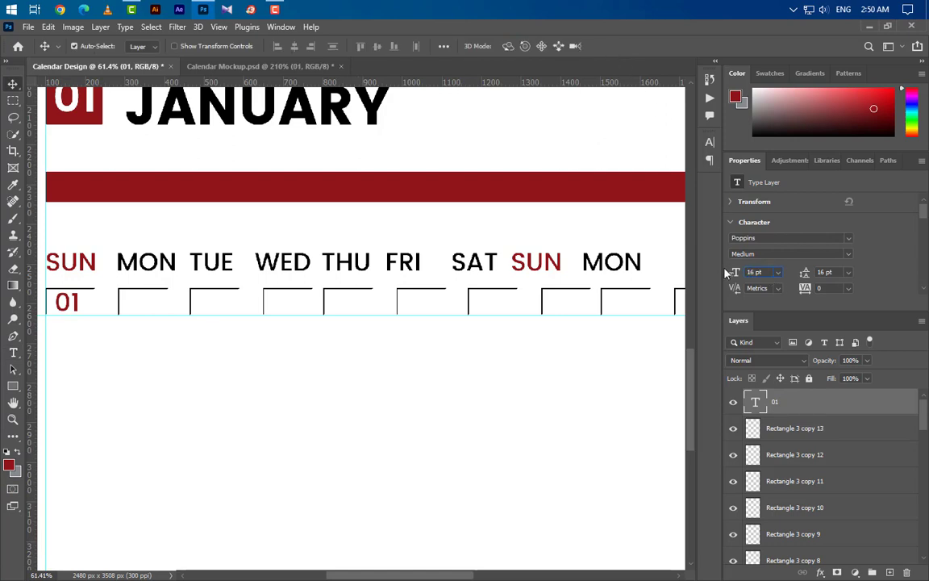
Step: Set the 01 to Regular weight and copy it in black into MON through SAT
click(787, 254)
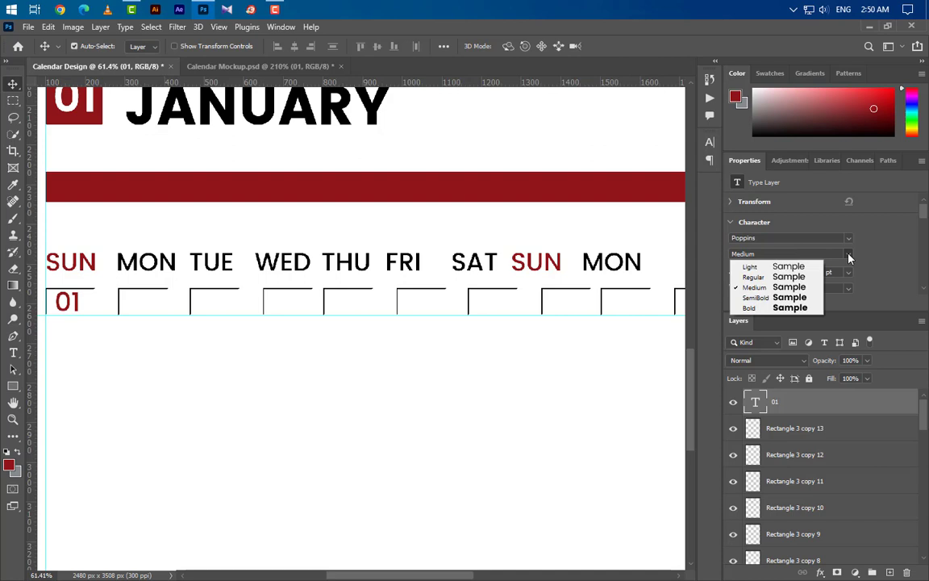
click(773, 279)
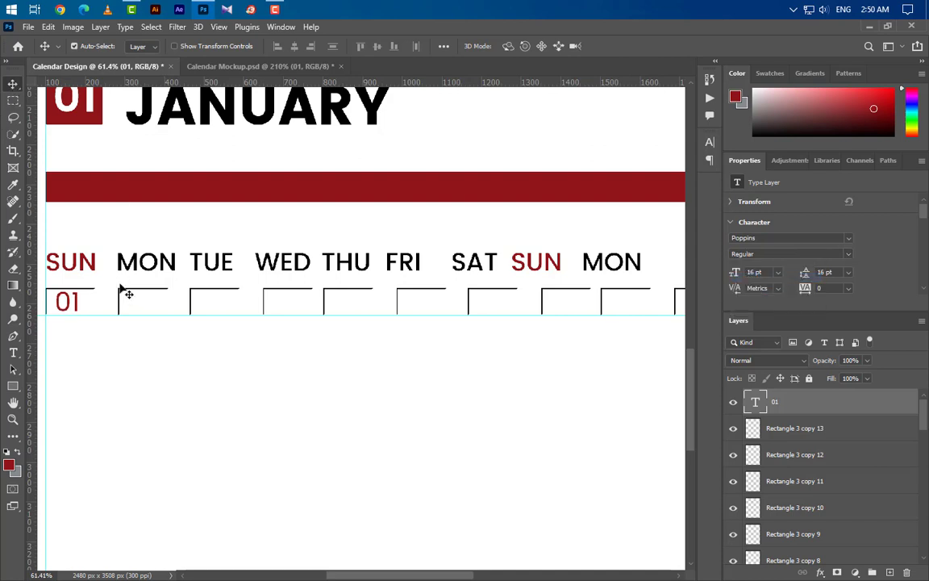
drag(79, 314, 185, 328)
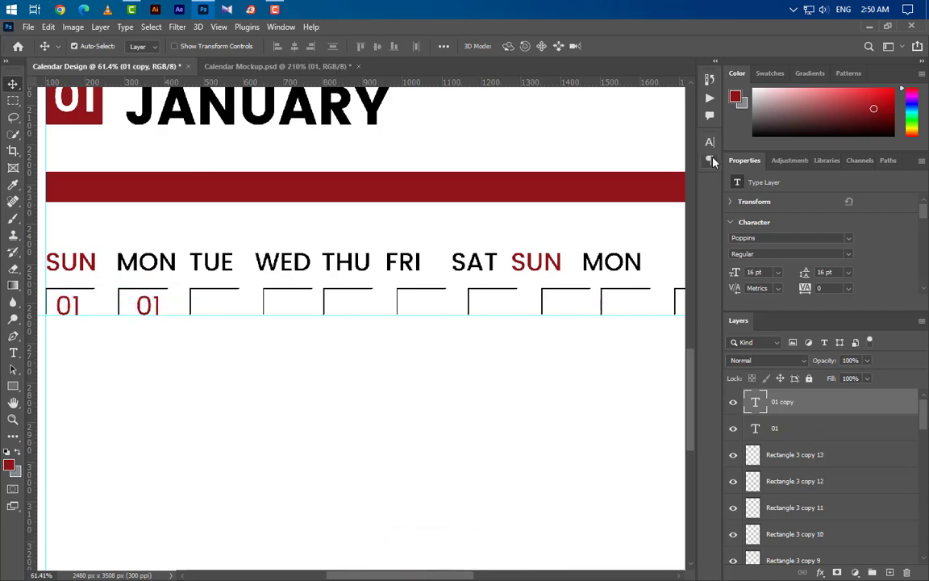
click(710, 142)
click(671, 215)
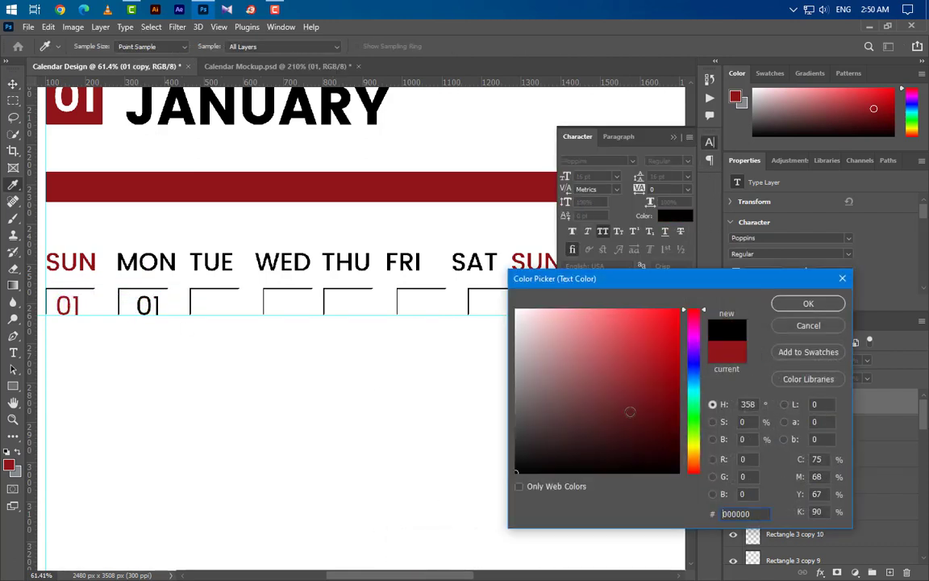
key(Return)
click(607, 126)
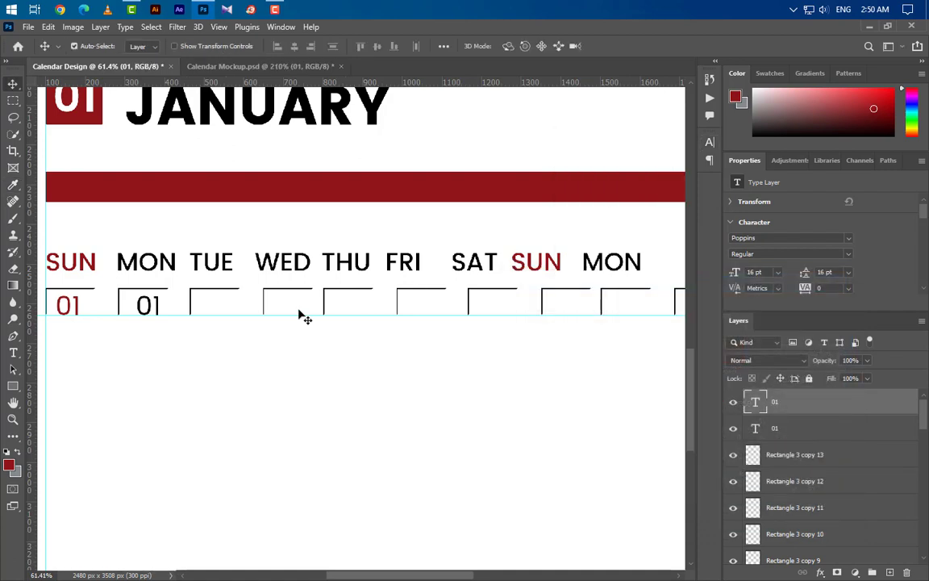
drag(157, 311, 371, 313)
drag(355, 312, 501, 315)
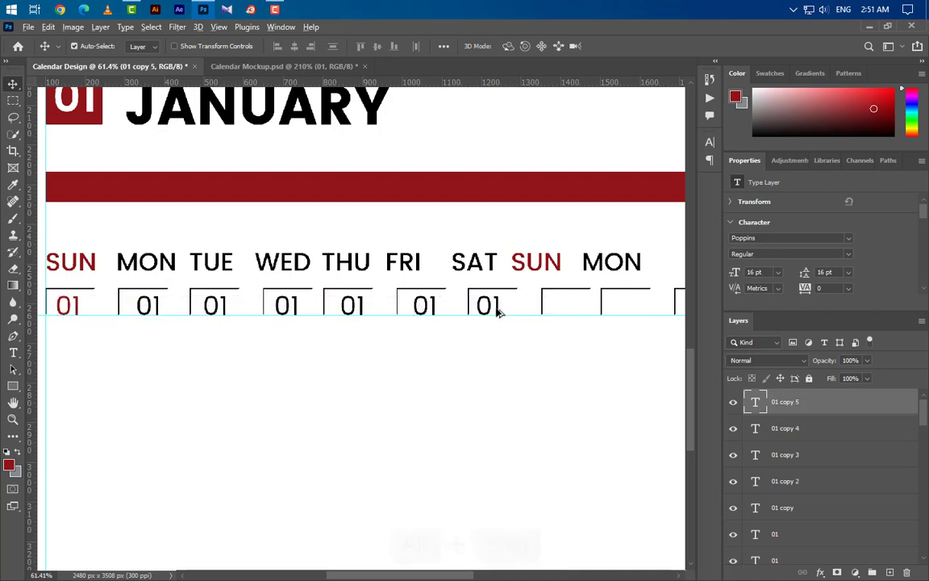
Step: Copy the 01 into the second SUN box and colour it with the first Sunday's red
drag(498, 313, 567, 313)
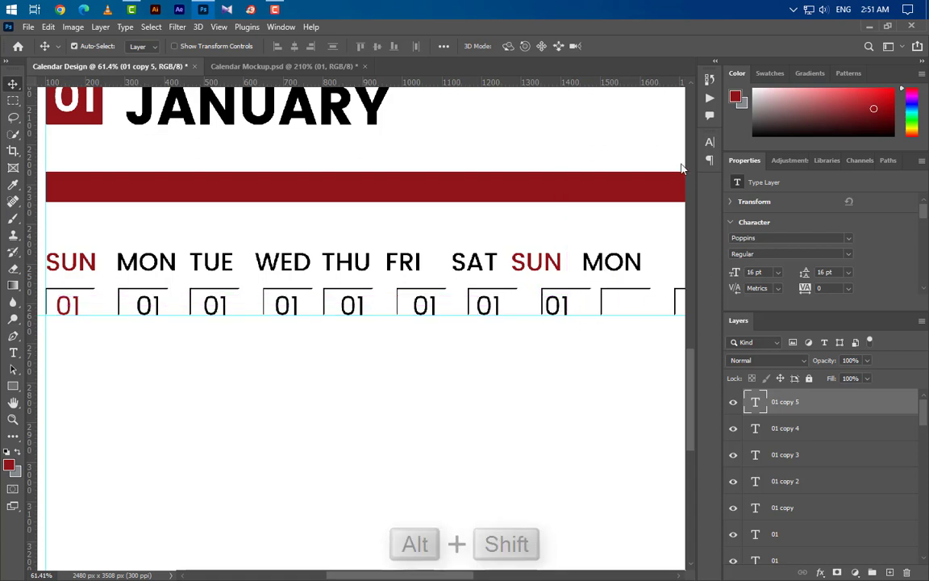
click(710, 142)
click(674, 215)
click(532, 453)
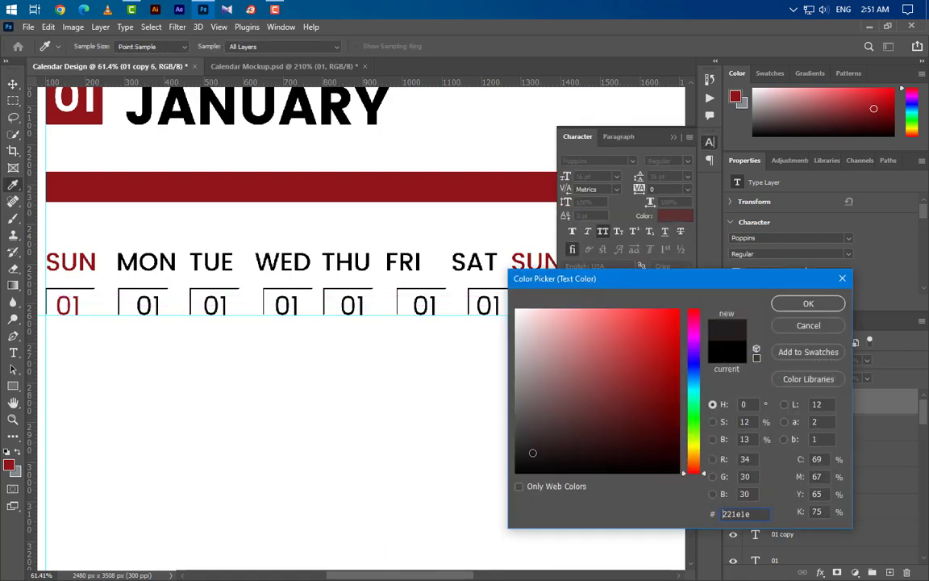
click(49, 325)
click(84, 112)
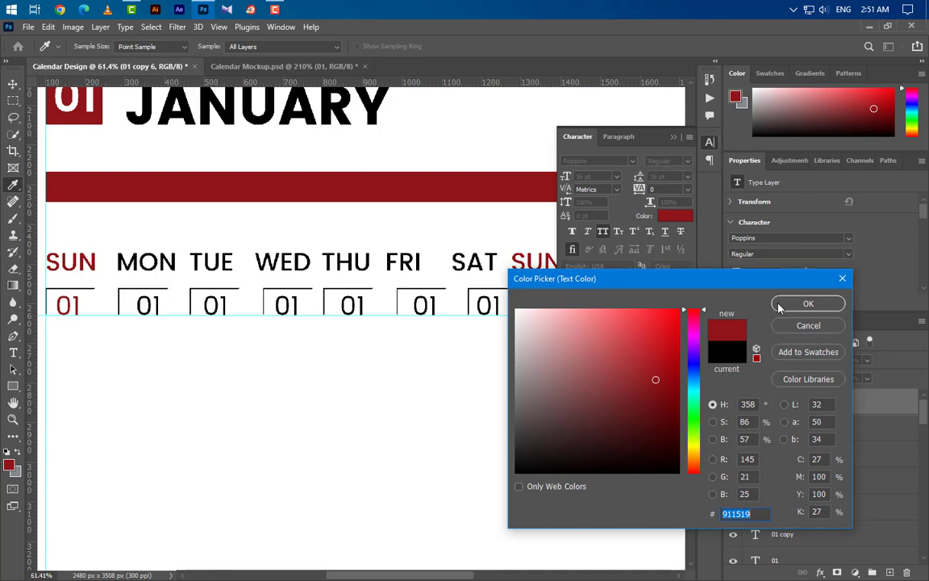
click(807, 304)
key(v)
click(674, 136)
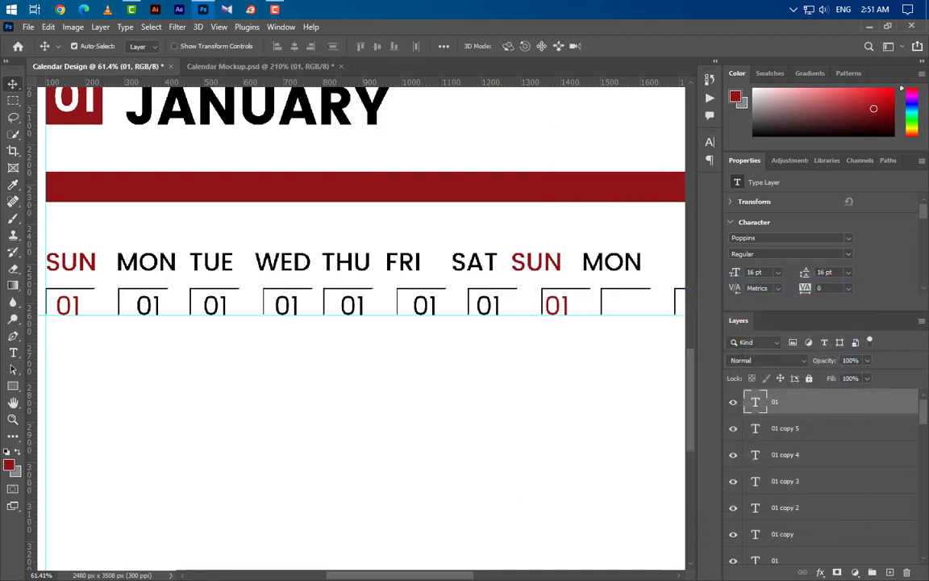
Step: Copy the 01 into the second-week MON box in black and repeat it through the final SAT
drag(426, 576, 503, 577)
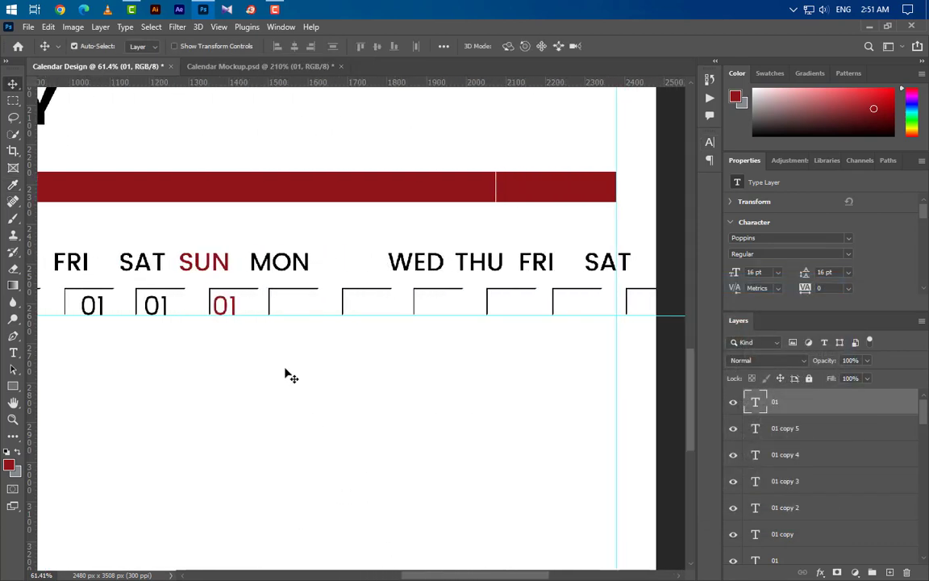
drag(234, 314, 307, 314)
click(711, 143)
click(676, 215)
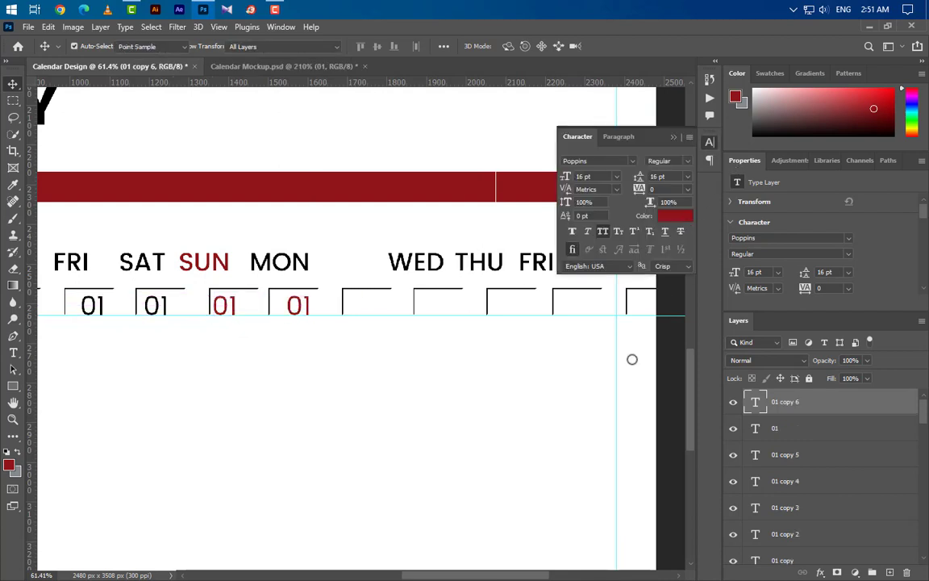
drag(633, 359, 407, 548)
click(808, 304)
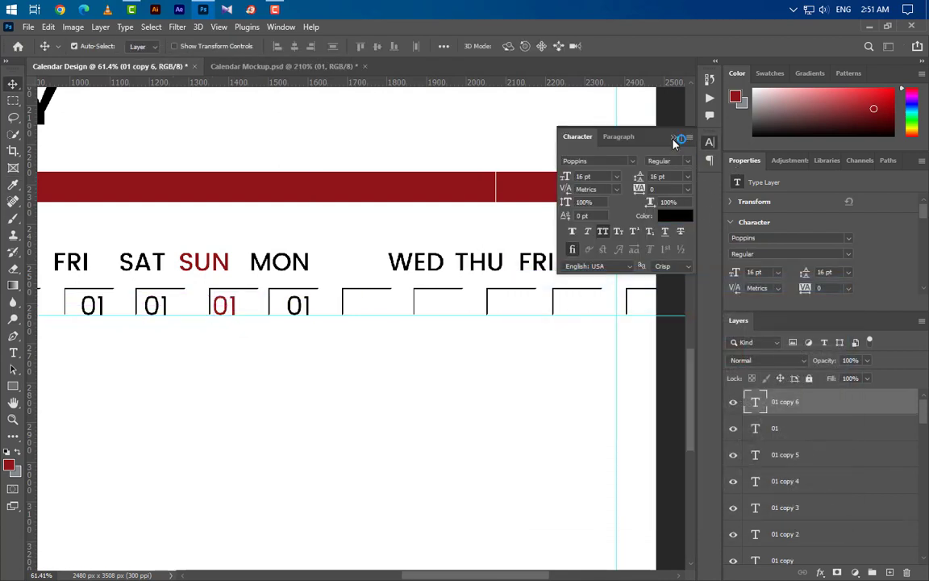
drag(308, 311, 643, 312)
scroll(607, 345, down, 3)
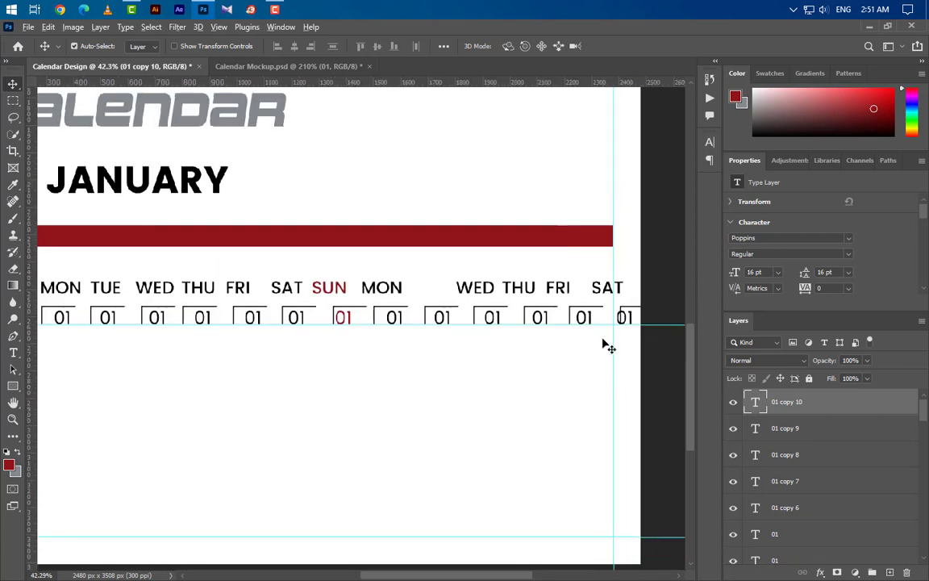
scroll(610, 347, down, 1)
Step: Renumber the TUE through FRI dates as 02, 03, 04 and 05
click(13, 353)
click(156, 321)
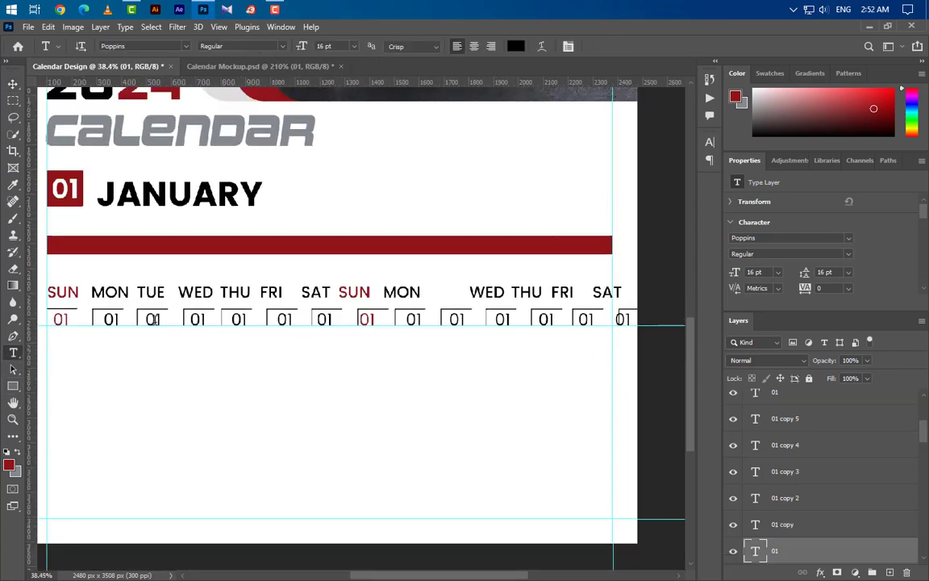
double_click(147, 319)
text(02)
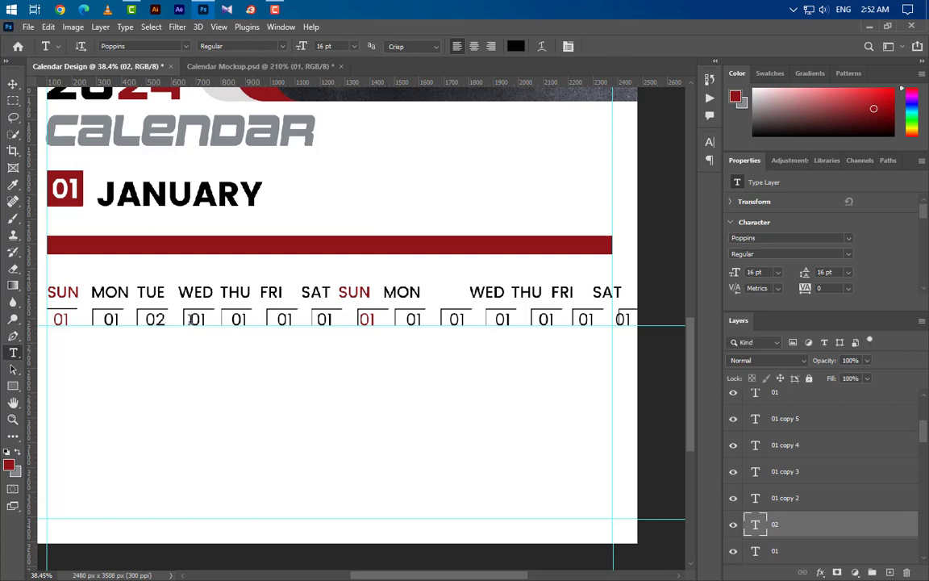
double_click(197, 320)
text(03)
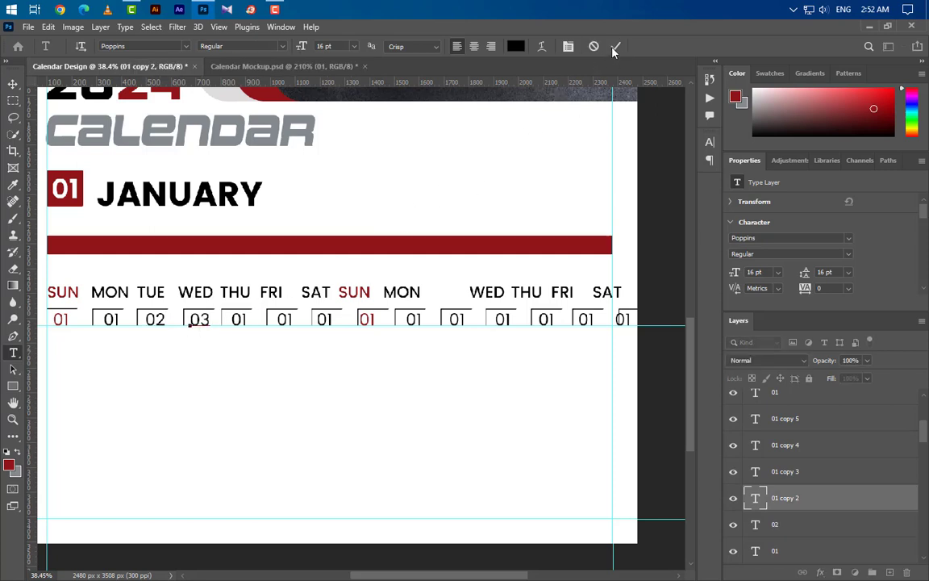
double_click(238, 319)
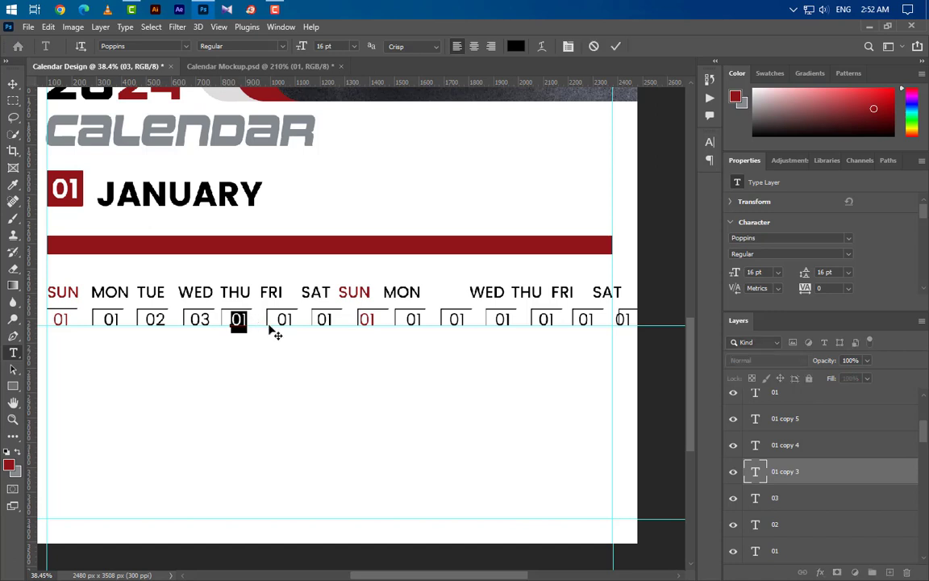
text(04)
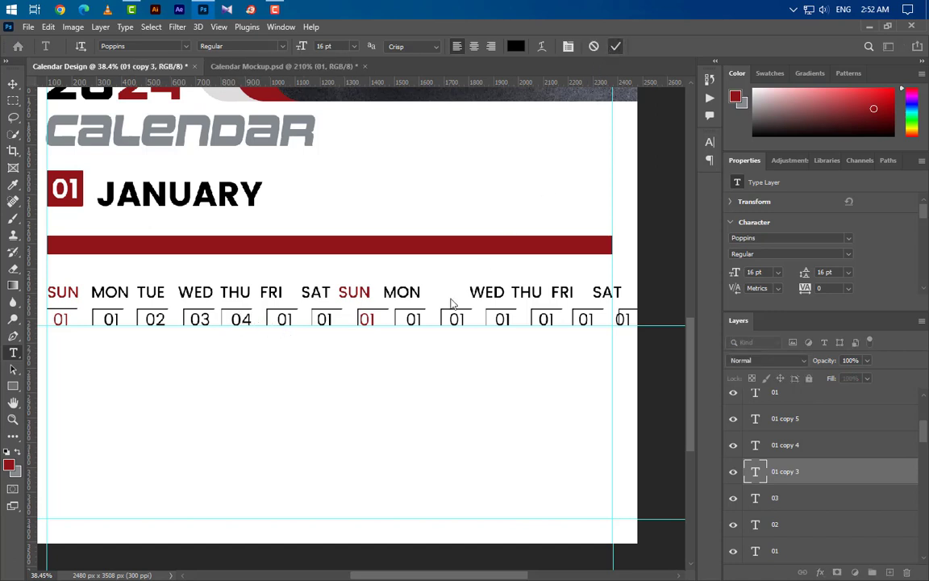
double_click(284, 319)
text(05)
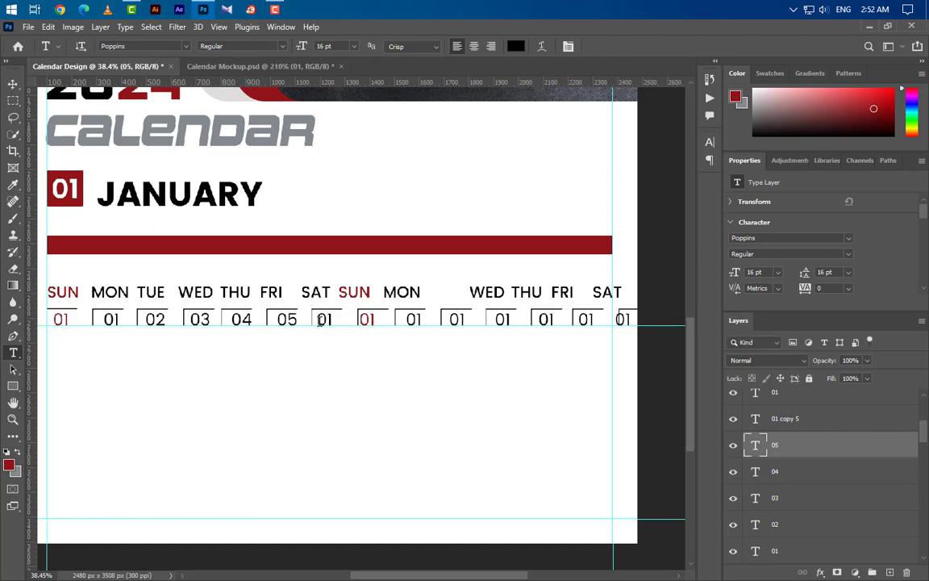
Step: Set the second Sunday to 07 and the following dates to 08 and 09
double_click(325, 320)
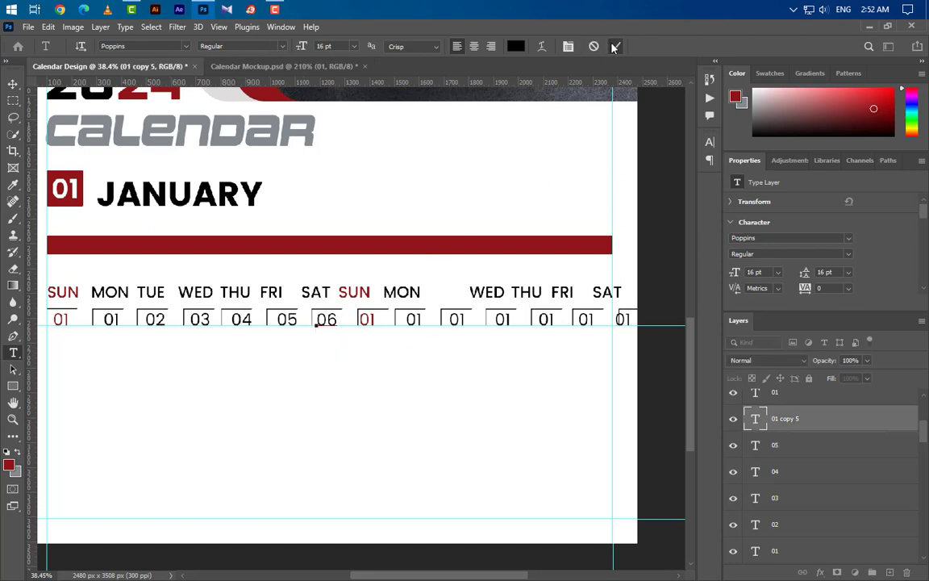
double_click(366, 319)
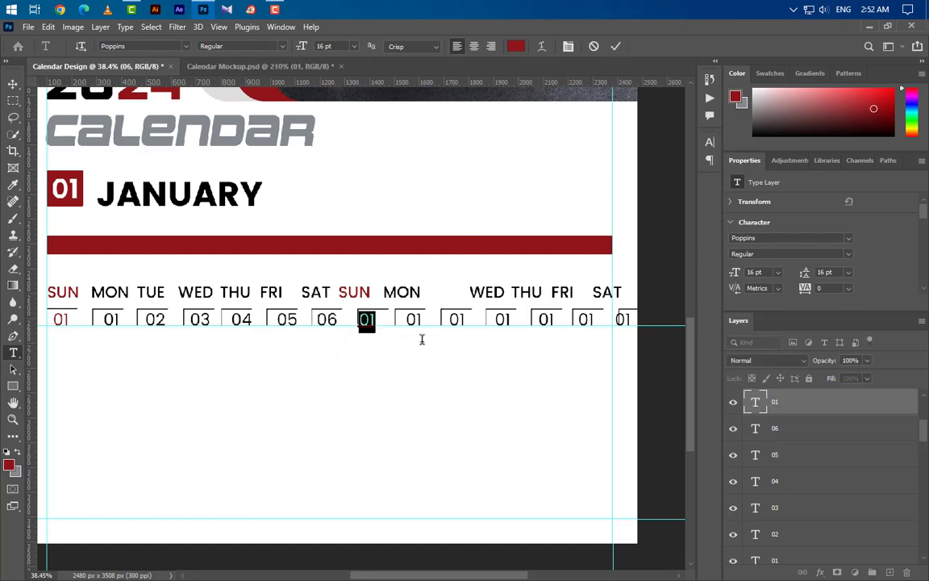
text(07)
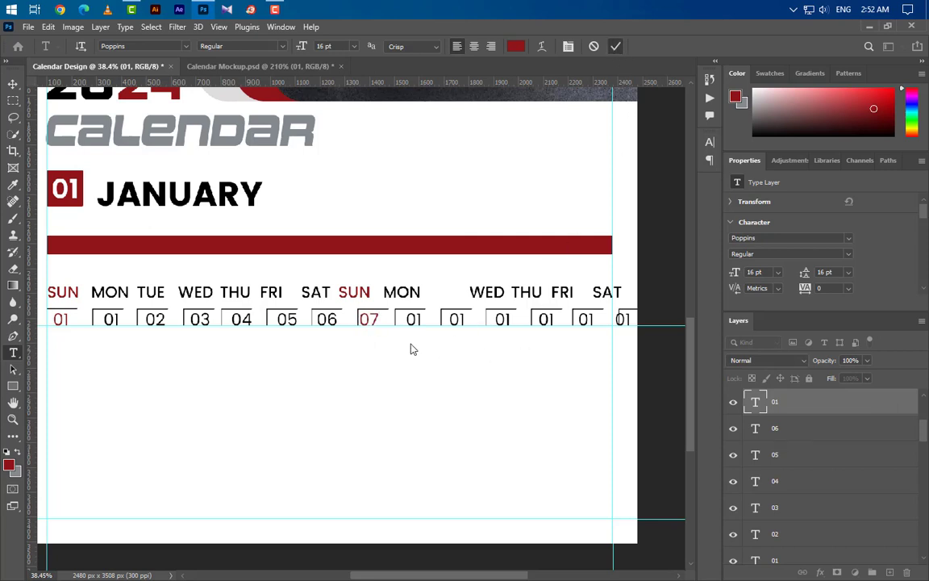
click(409, 321)
text(08)
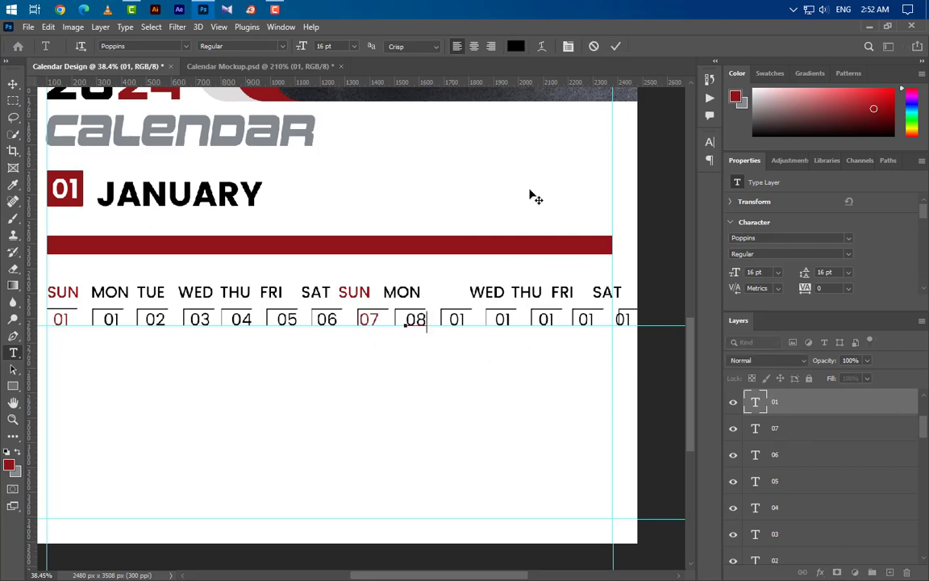
key(ctrl+Return)
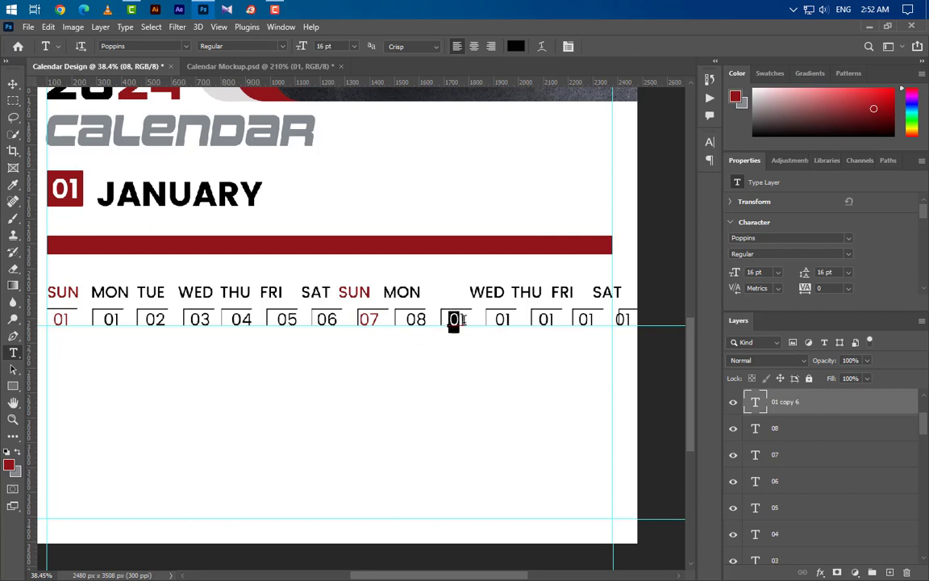
text(0)
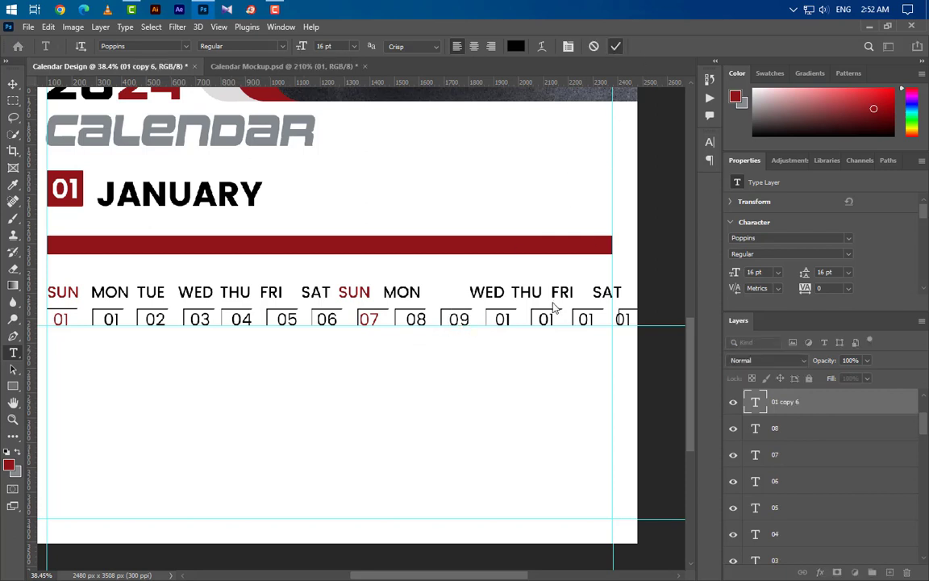
key(ctrl+Return)
Step: Renumber the remaining date cells 10, 11, 12 and 13
double_click(502, 319)
text(10)
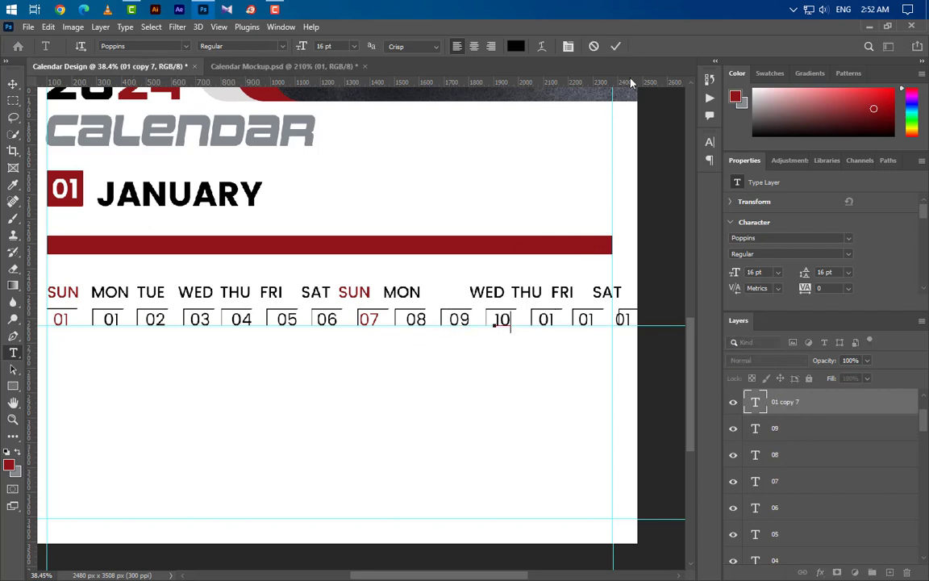
key(ctrl+Return)
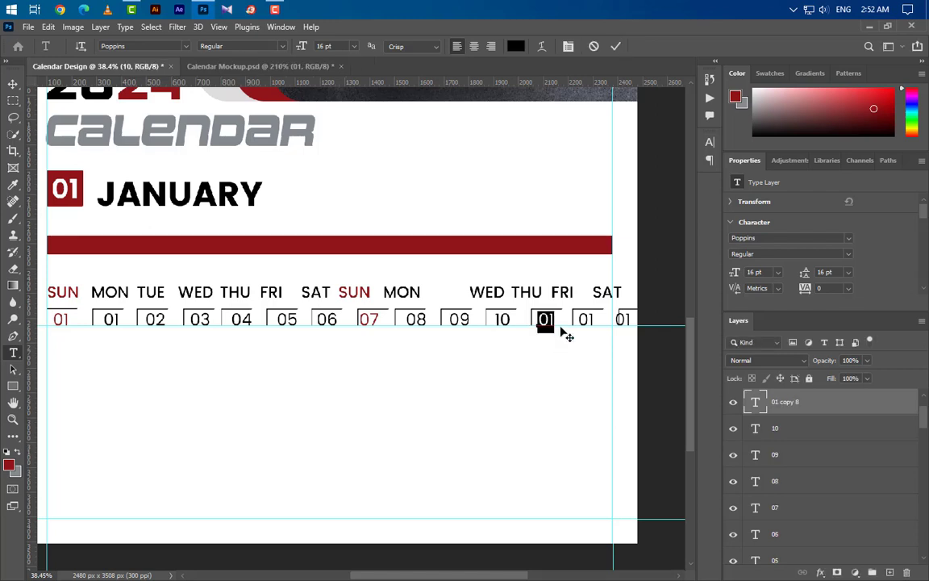
text(11)
key(ctrl+Return)
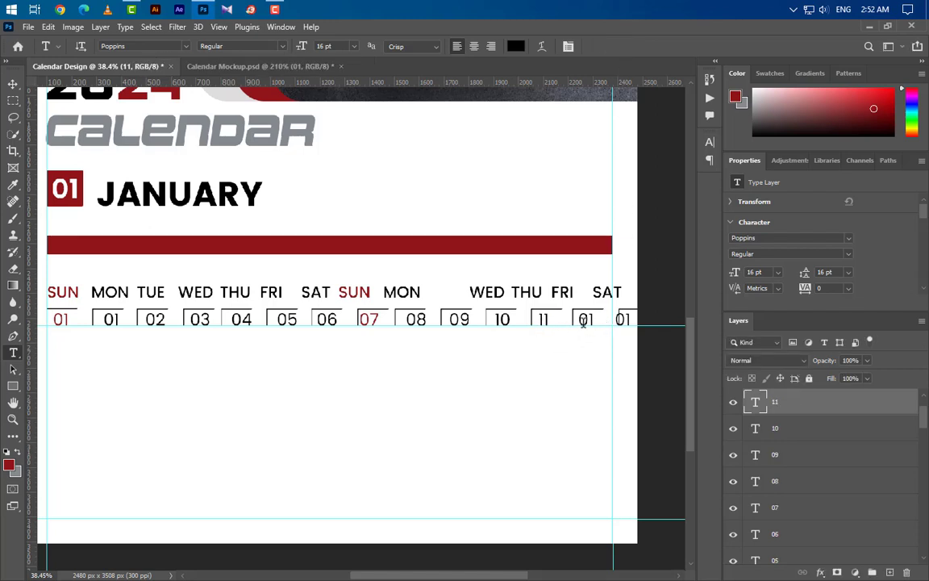
text(12)
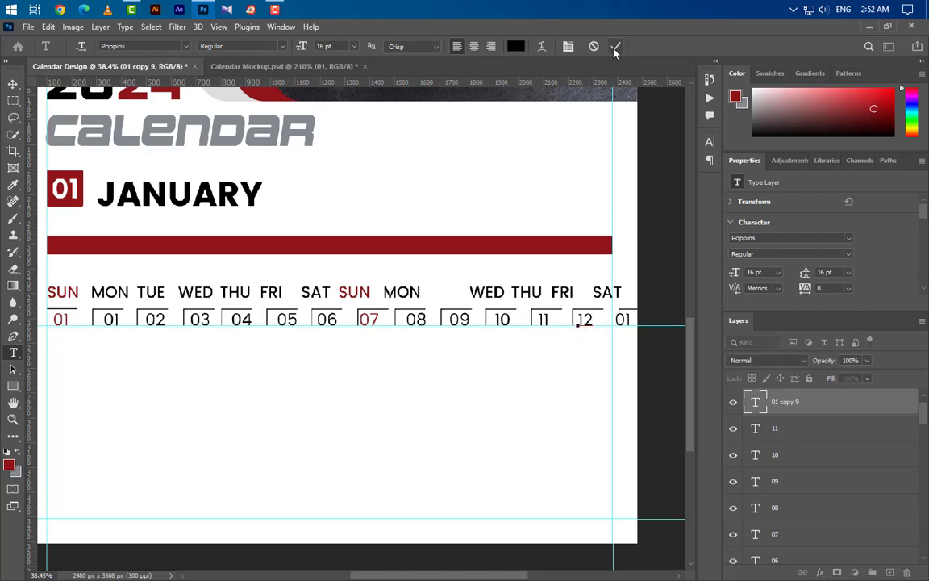
key(ctrl+Return)
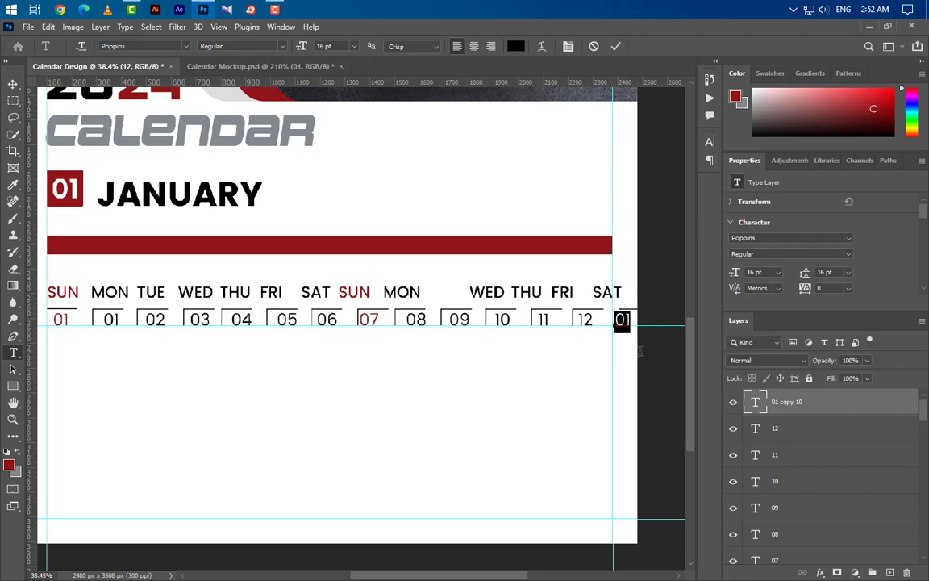
text(13)
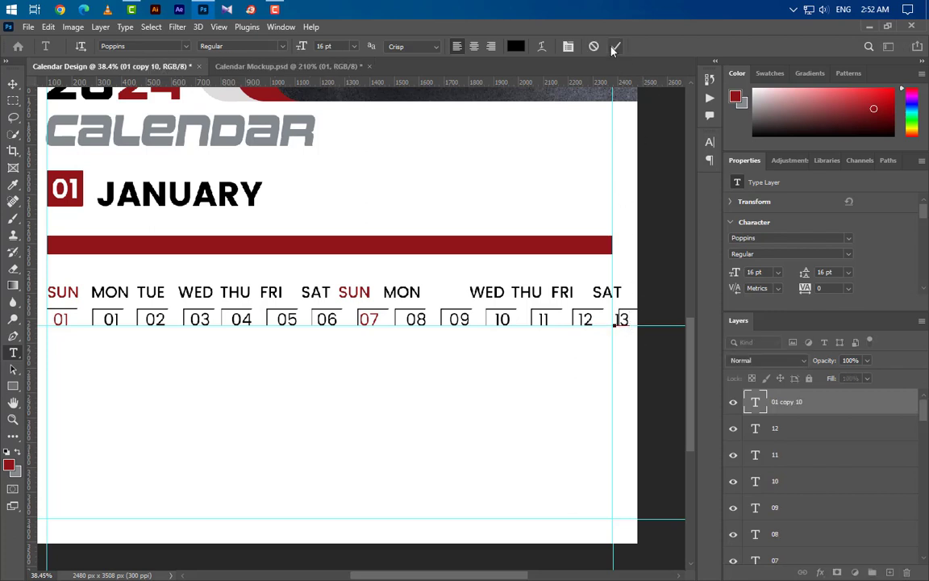
click(615, 47)
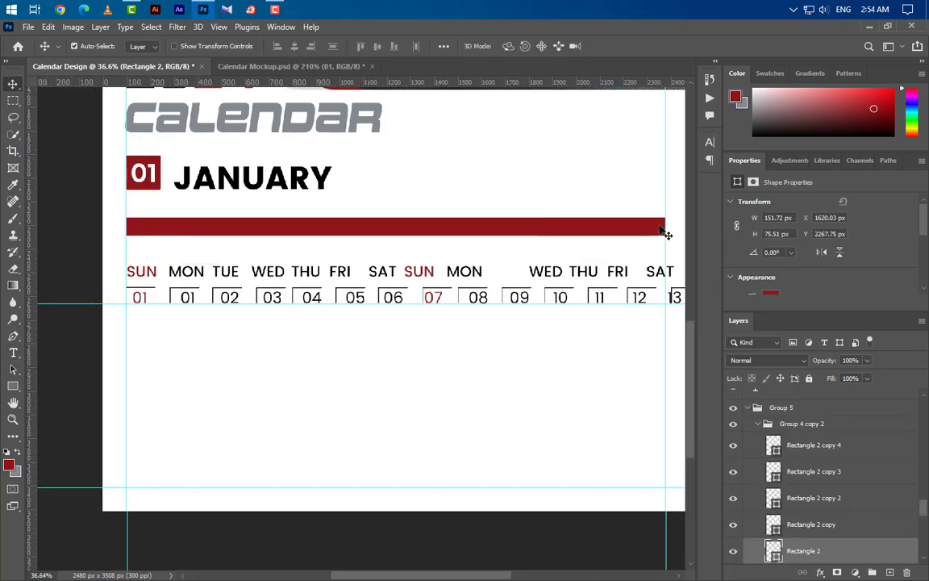
Step: Delete the rightmost red bar piece and stretch Group 5 to 2259 px, reaching the right guide
click(663, 232)
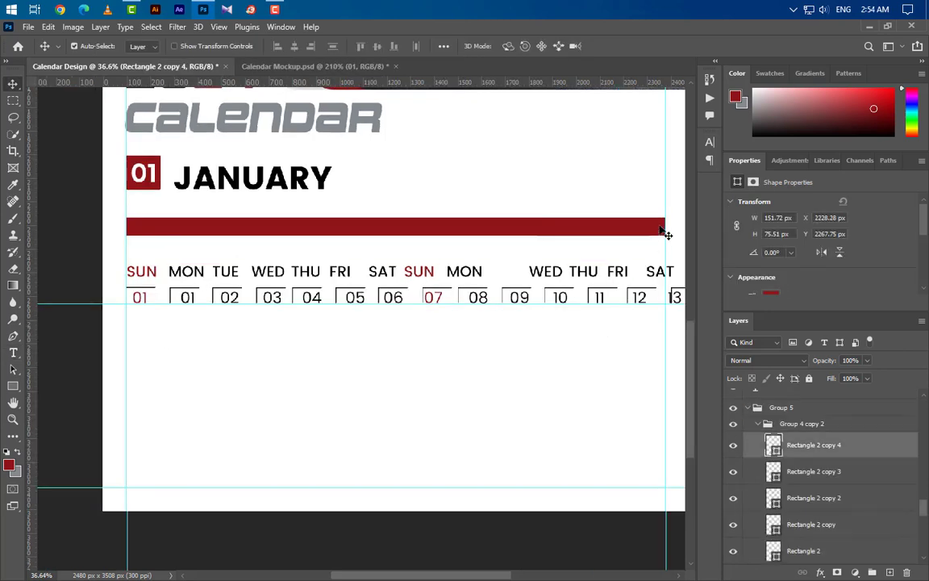
key(Delete)
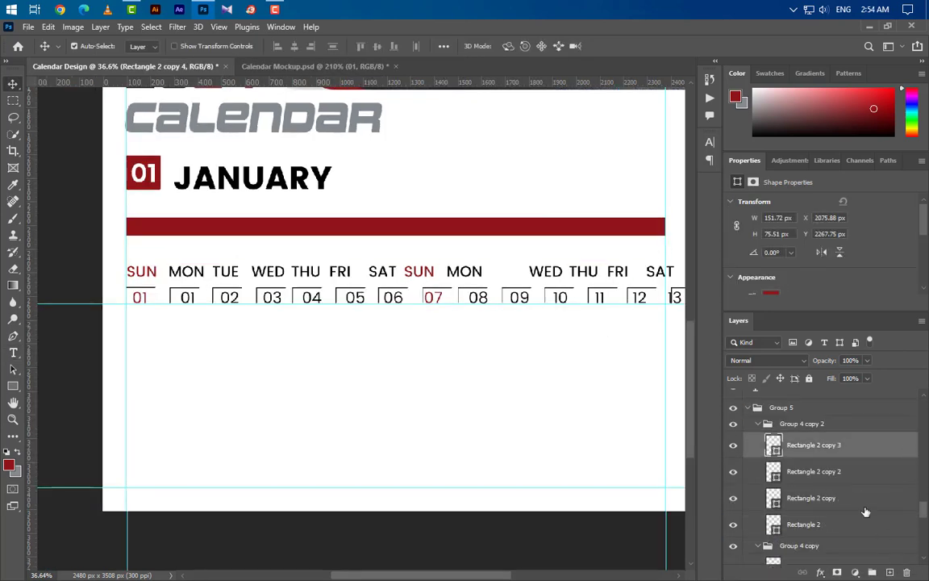
click(758, 425)
click(748, 408)
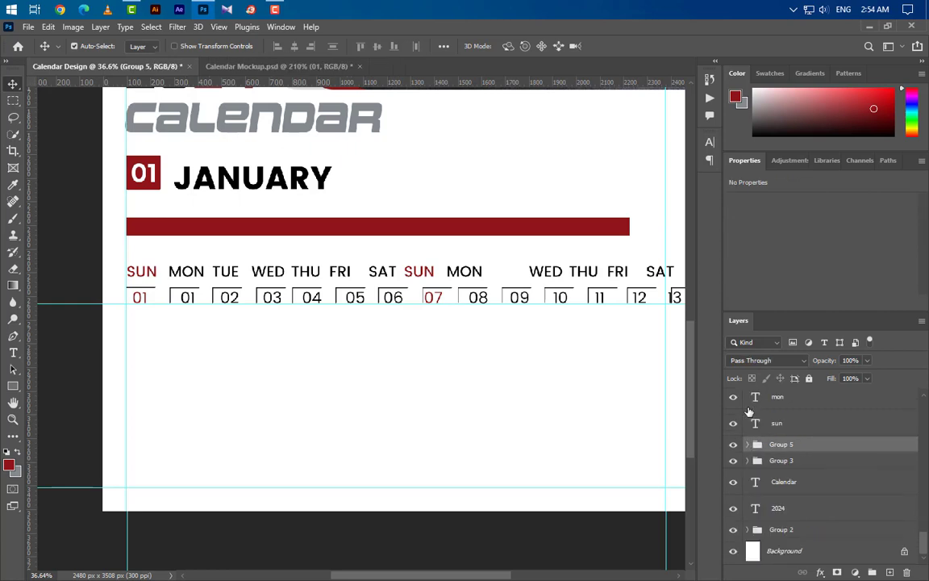
key(ctrl+t)
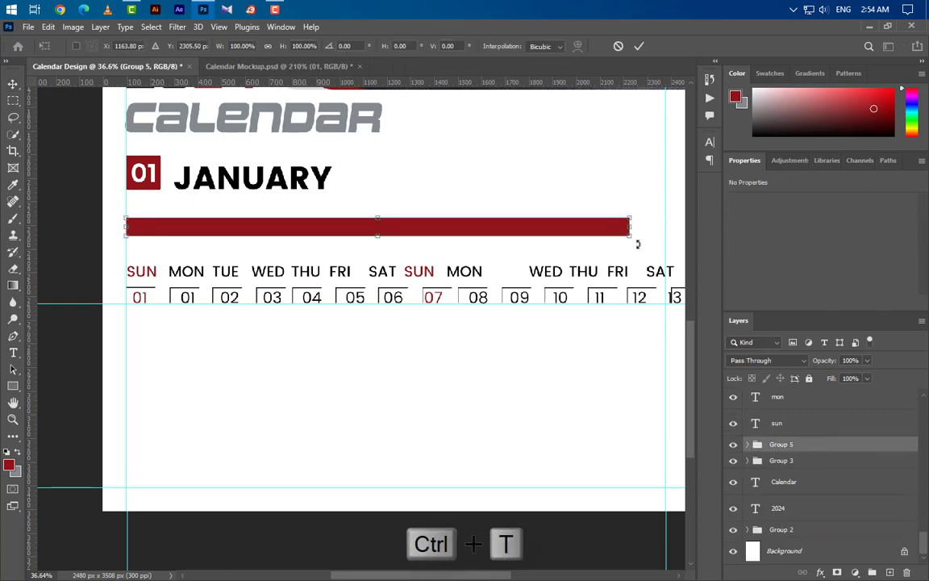
drag(630, 226, 666, 232)
click(639, 46)
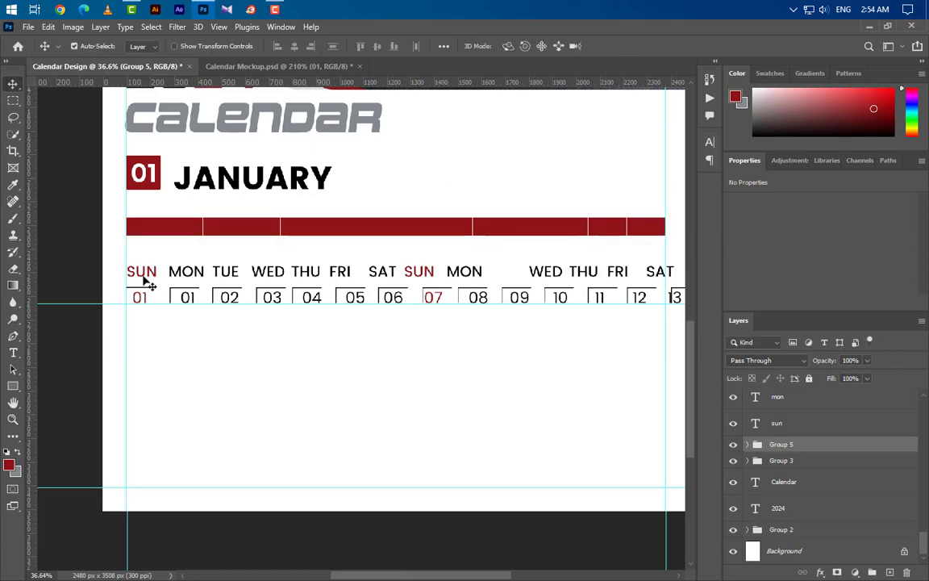
Step: Centre the SUN label, first date box and red 01 over the leftmost red bar rectangle
scroll(142, 278, up, 6)
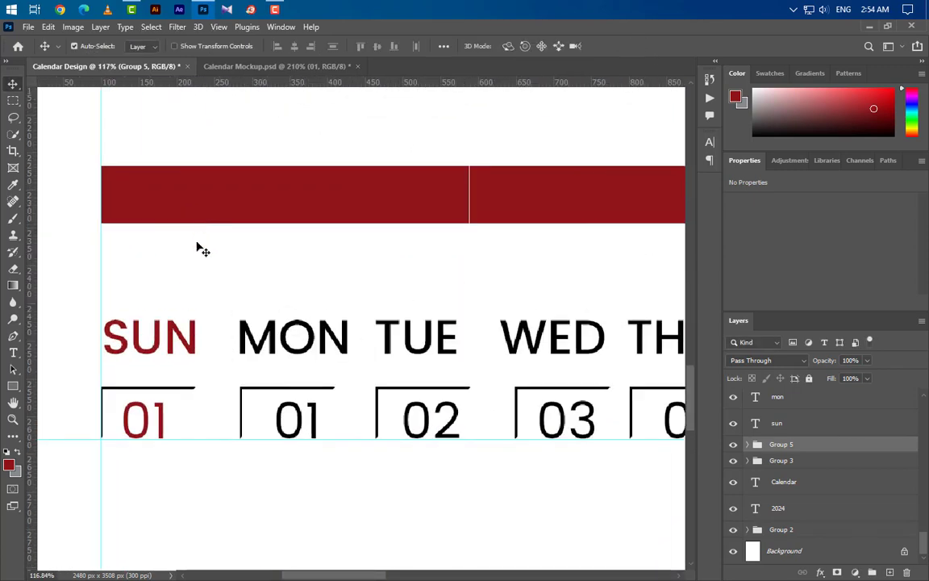
click(153, 203)
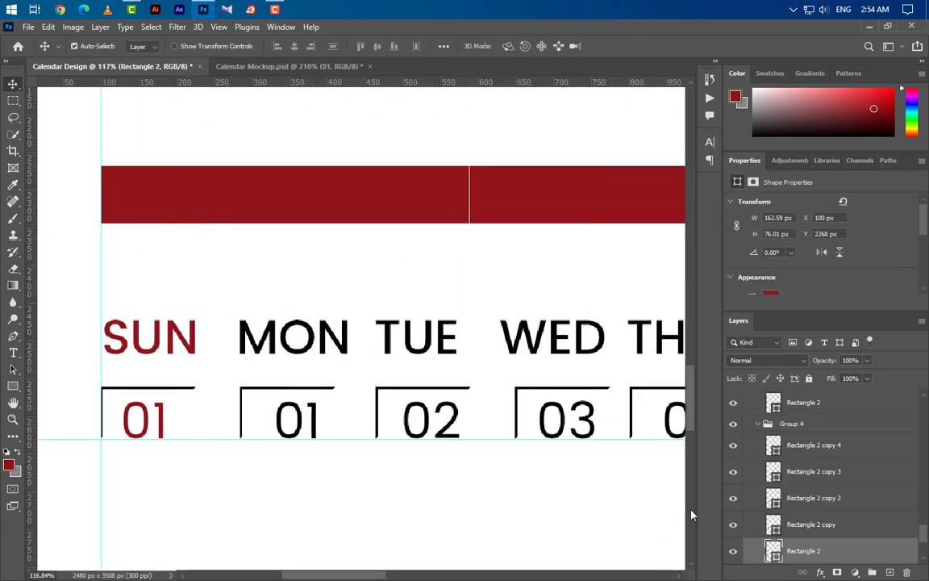
ctrl+click(773, 551)
click(196, 355)
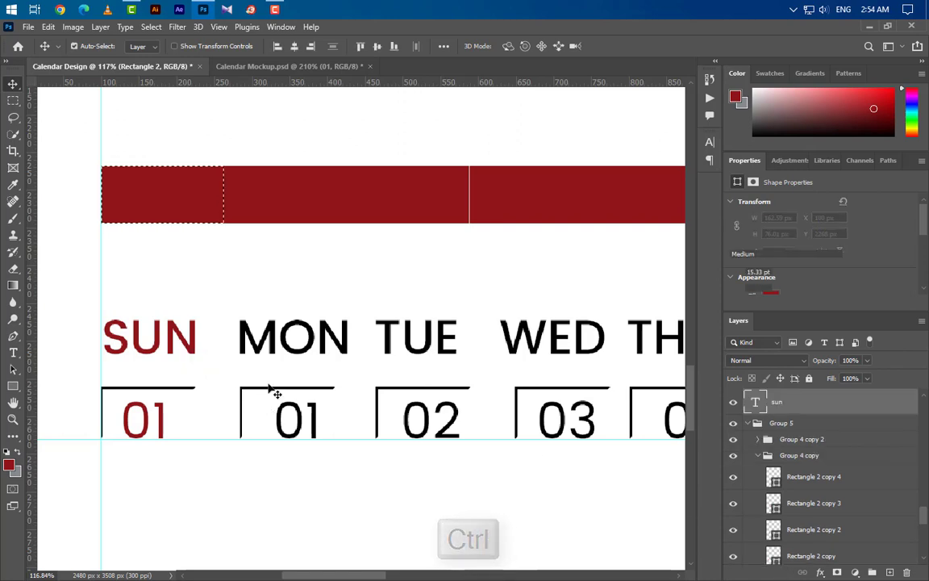
click(294, 46)
click(179, 363)
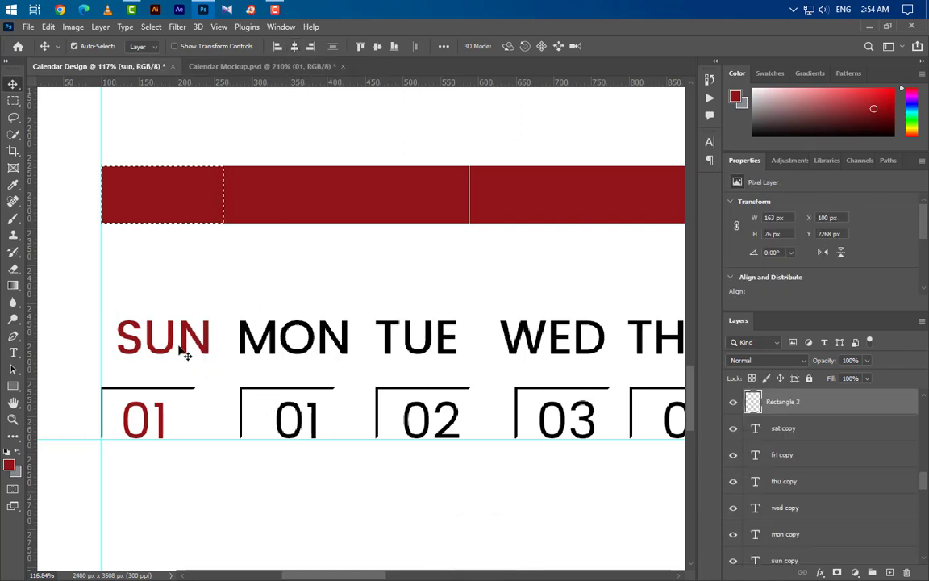
click(292, 49)
click(167, 425)
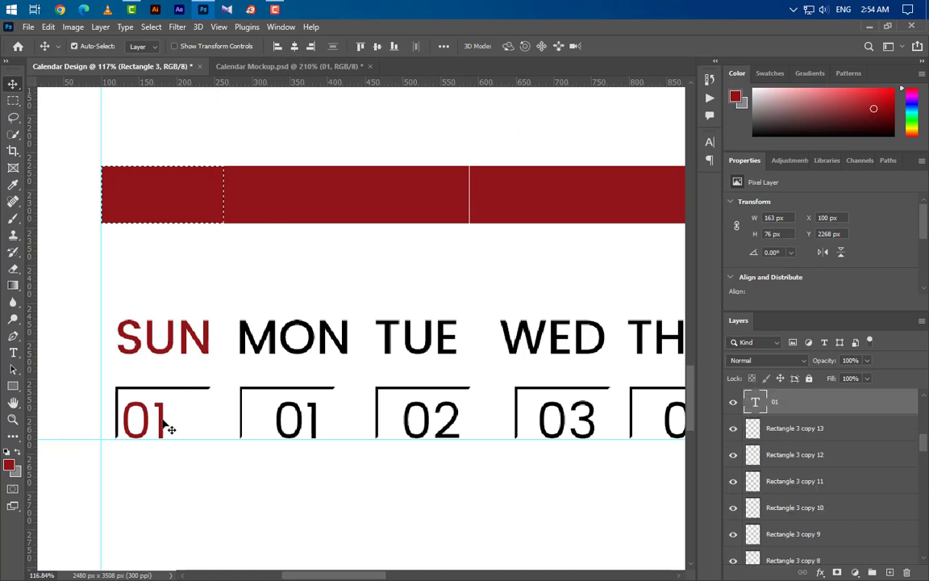
click(295, 46)
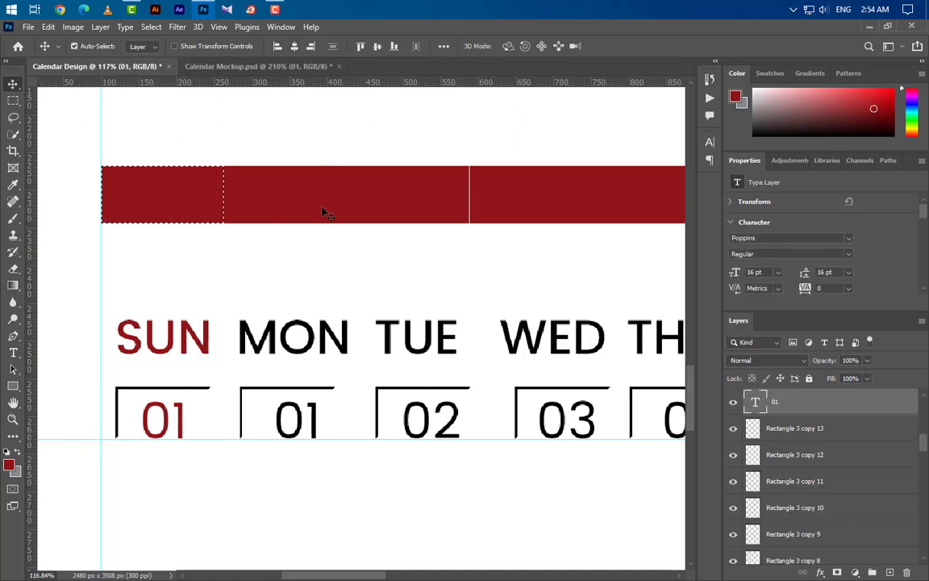
Step: Centre MON and Monday's 01 under the second red bar rectangle
click(284, 199)
ctrl+click(284, 199)
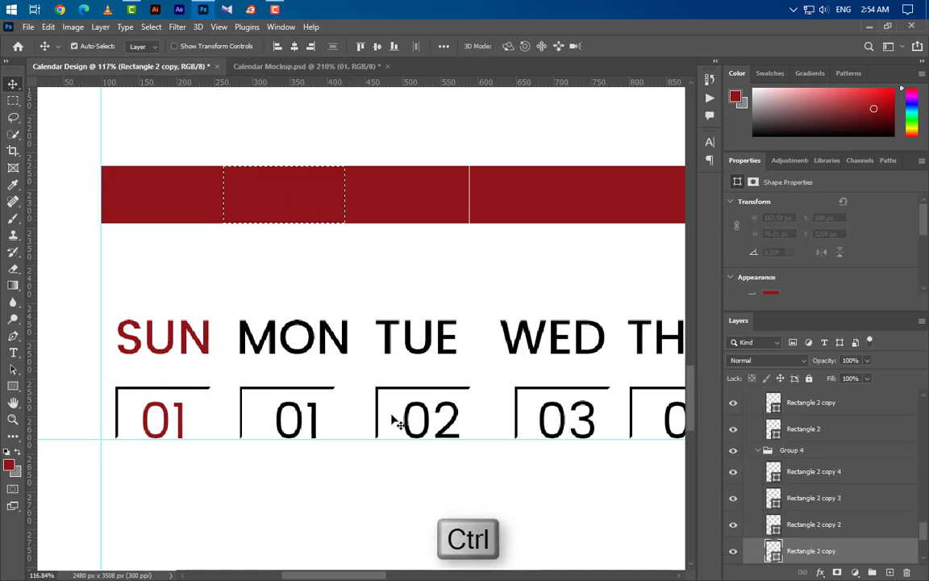
ctrl+click(351, 360)
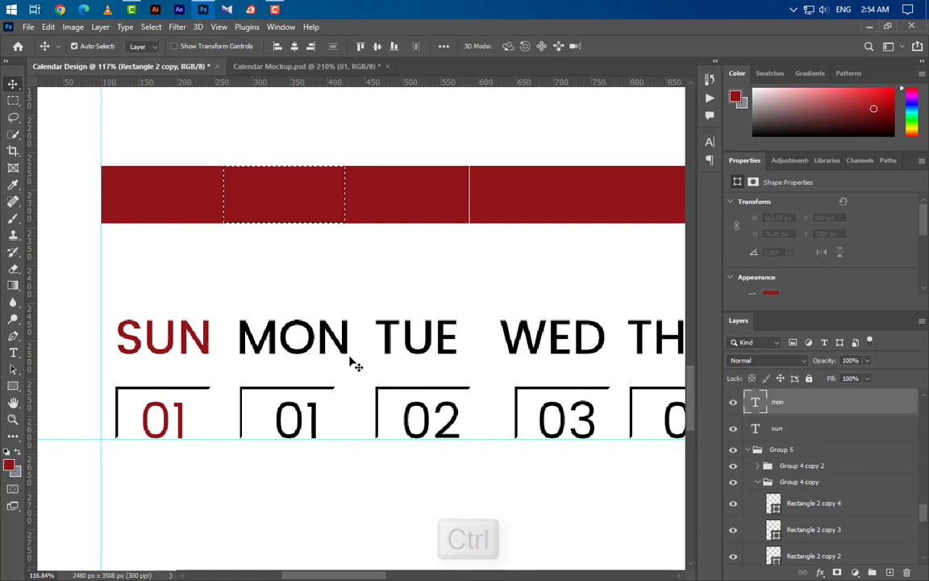
click(295, 46)
ctrl+click(281, 214)
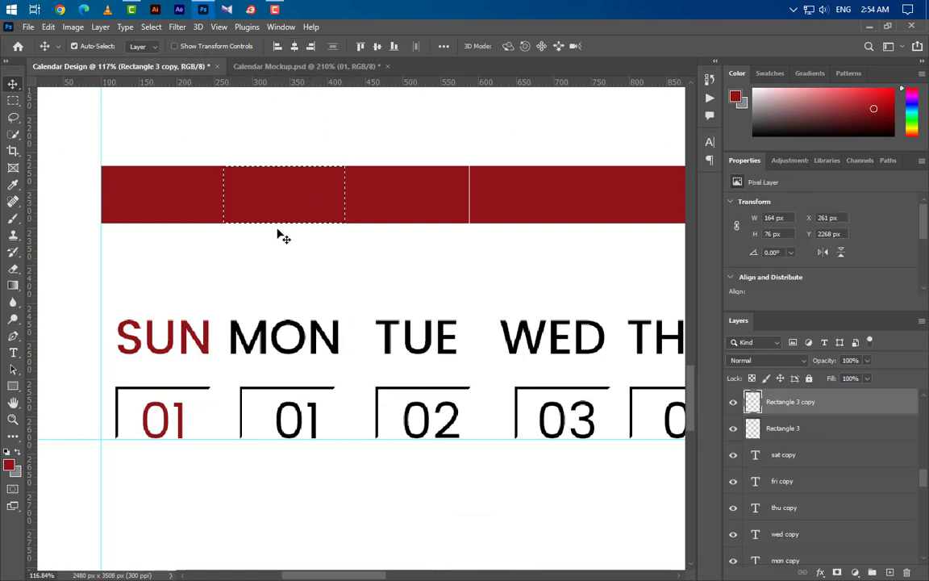
click(321, 435)
click(294, 46)
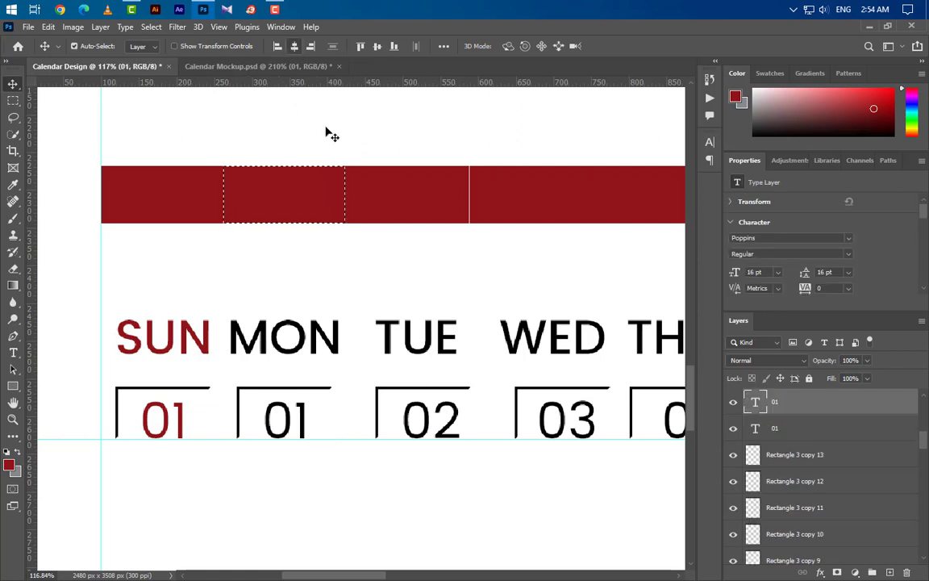
Step: Centre the TUE label, the 02 box and the 02 number under the Tuesday bar slot
click(370, 206)
ctrl+click(773, 524)
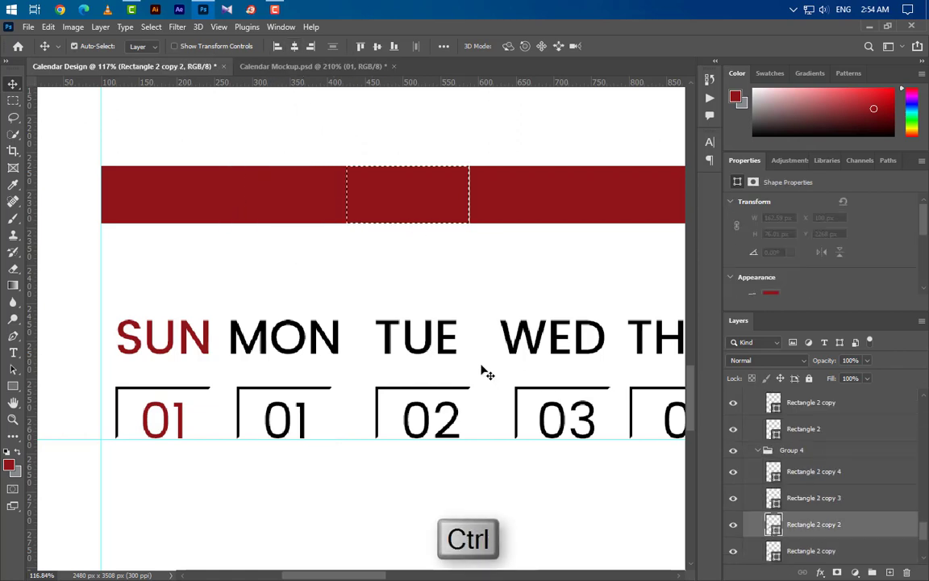
click(446, 348)
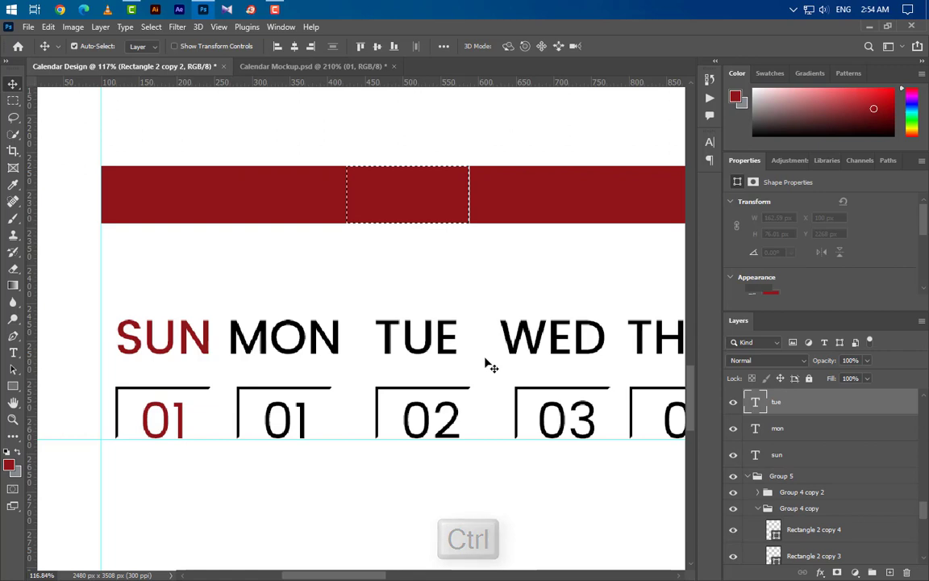
click(289, 47)
click(446, 393)
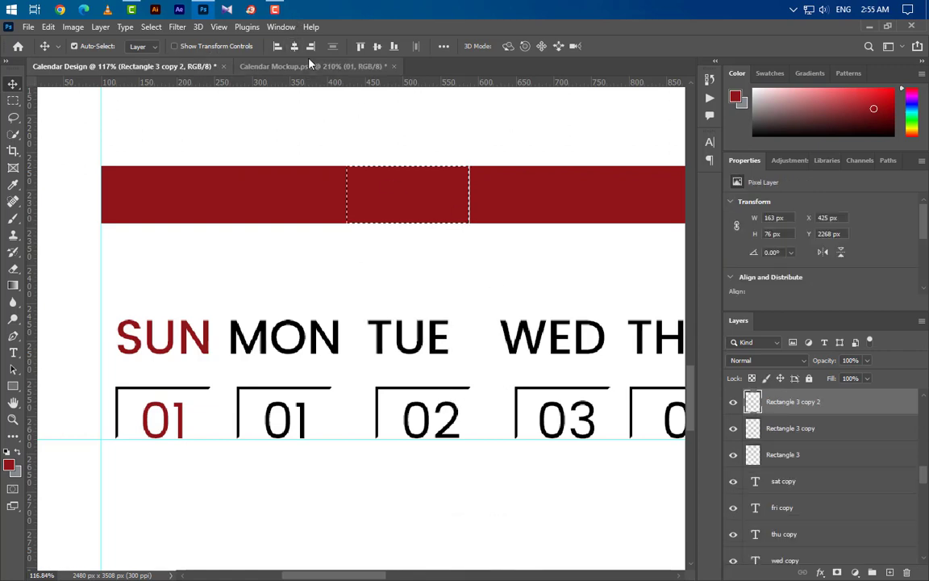
click(294, 46)
click(462, 422)
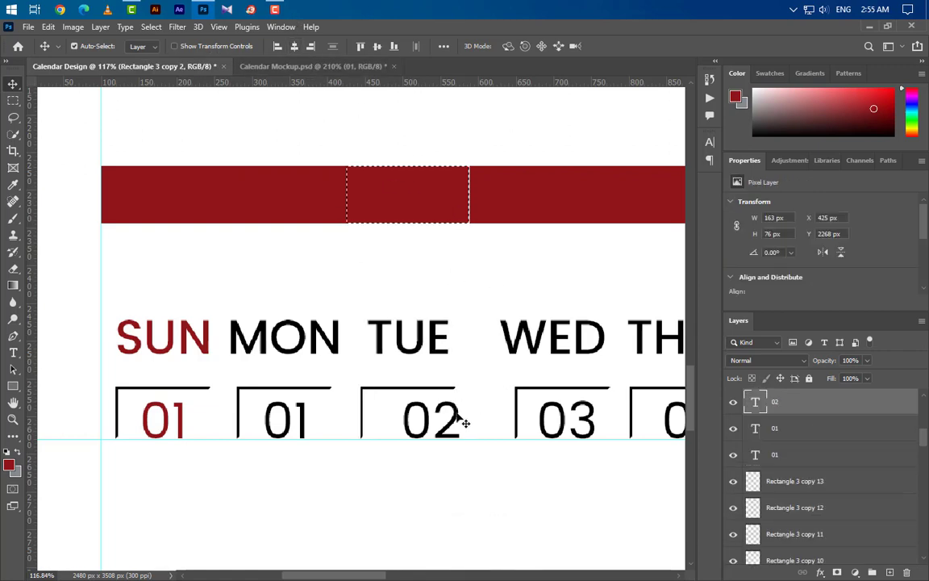
click(295, 46)
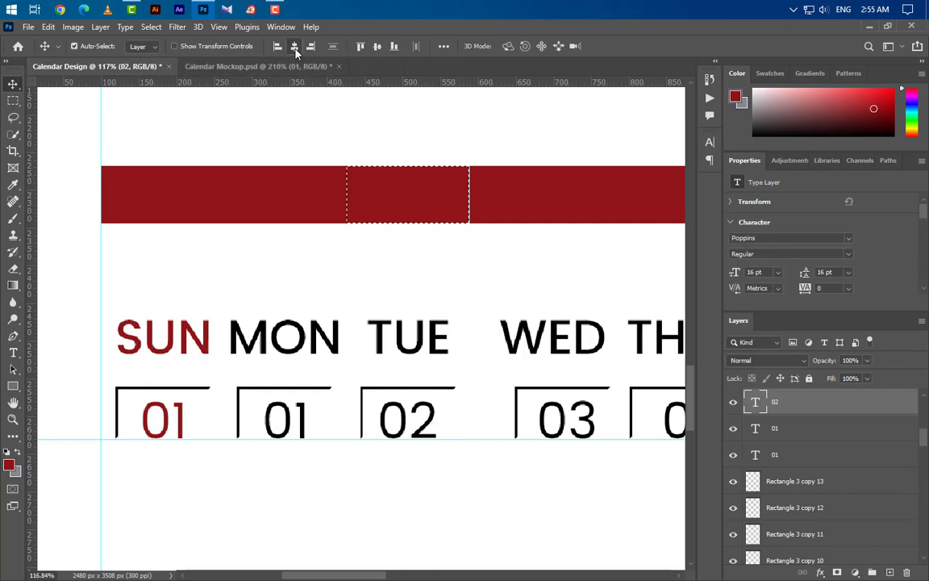
Step: Centre the WED label under the Wednesday bar slot and select the 03 box
click(540, 207)
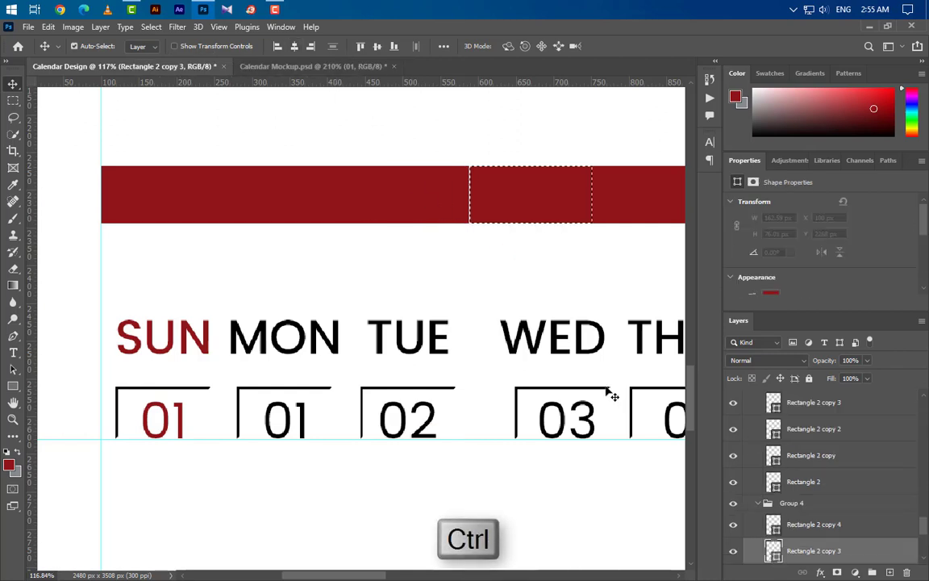
click(595, 343)
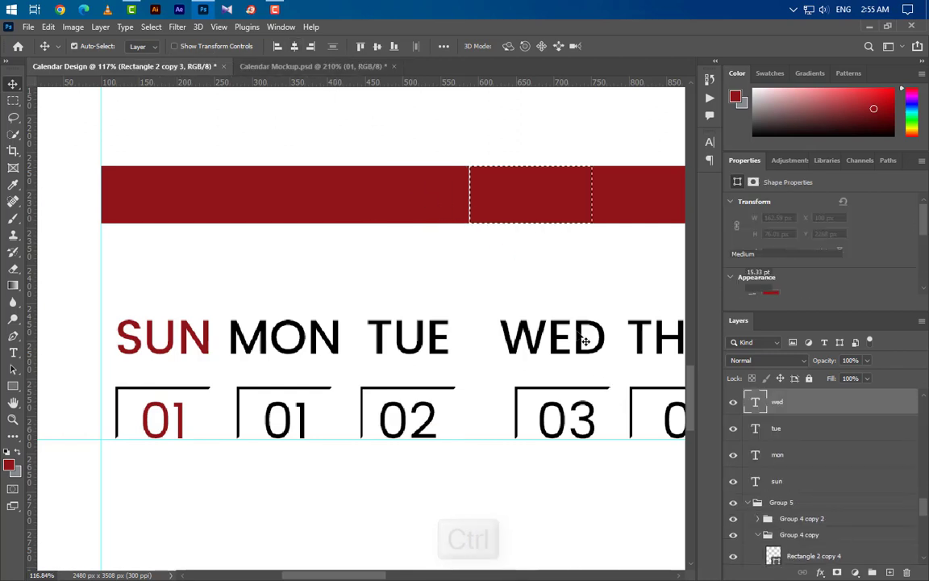
click(295, 46)
click(570, 392)
Step: Centre the 03 date box and number under the Wednesday bar slot
click(600, 421)
click(294, 46)
drag(352, 576, 403, 576)
click(347, 200)
Step: Centre the THU label, 04 box and 04 number under the Thursday bar slot
ctrl+click(779, 557)
click(400, 348)
click(294, 46)
click(379, 389)
click(294, 46)
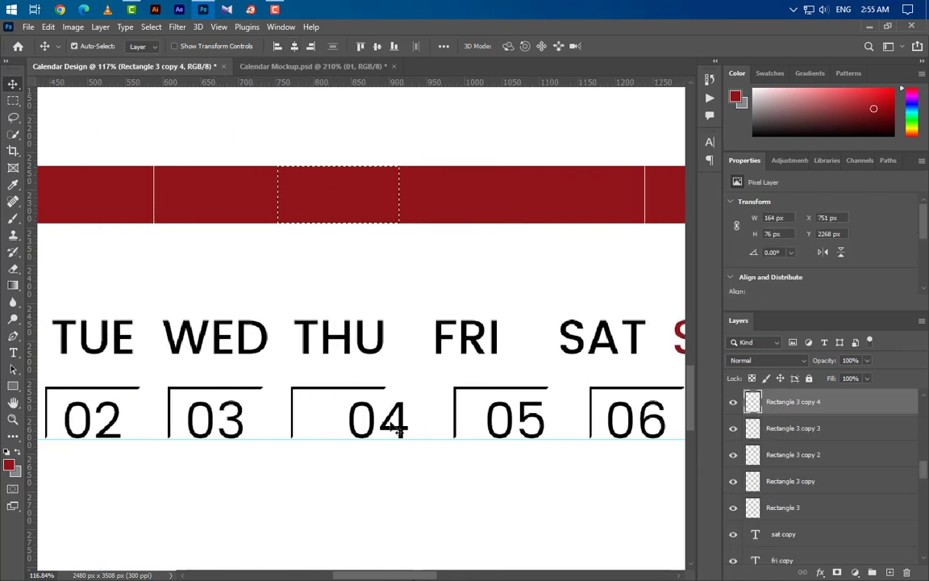
click(397, 430)
click(295, 46)
Step: Centre the FRI label, 05 box and 05 number under the Friday bar slot
click(475, 193)
ctrl+click(752, 554)
click(494, 337)
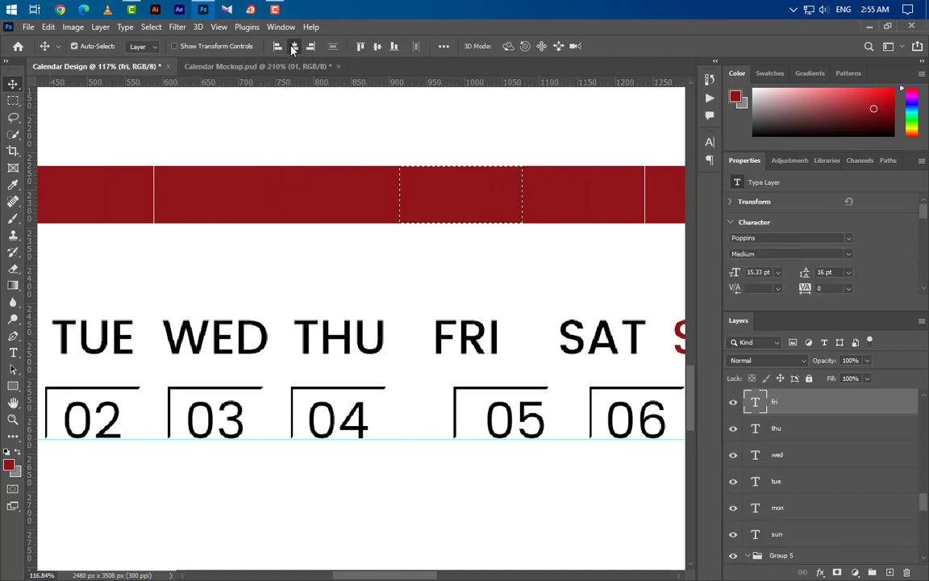
click(295, 46)
click(484, 389)
click(295, 46)
click(516, 427)
click(295, 46)
Step: Centre the SAT label, 06 box and 06 number under the Saturday bar slot
drag(452, 575, 488, 575)
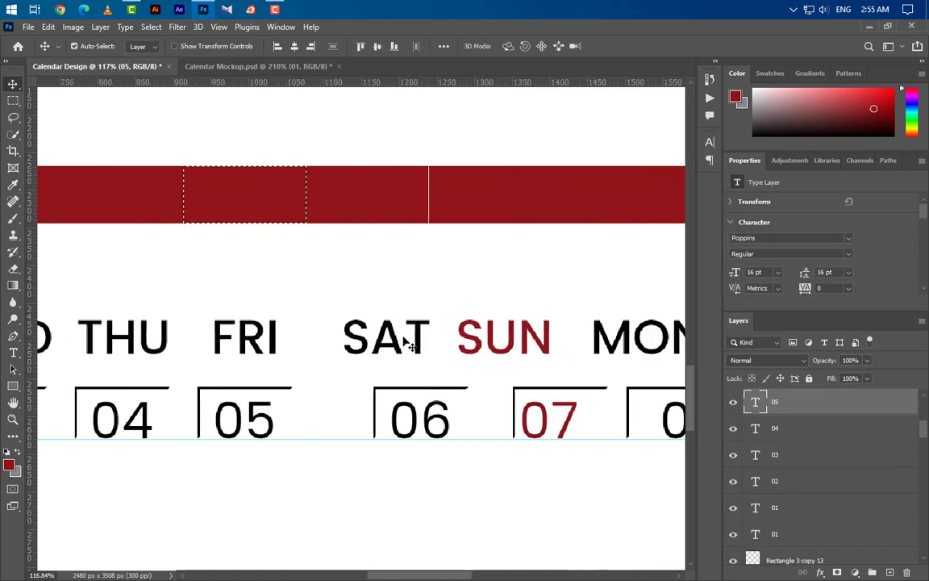
click(367, 193)
ctrl+click(753, 555)
click(387, 337)
click(294, 46)
click(411, 389)
click(295, 46)
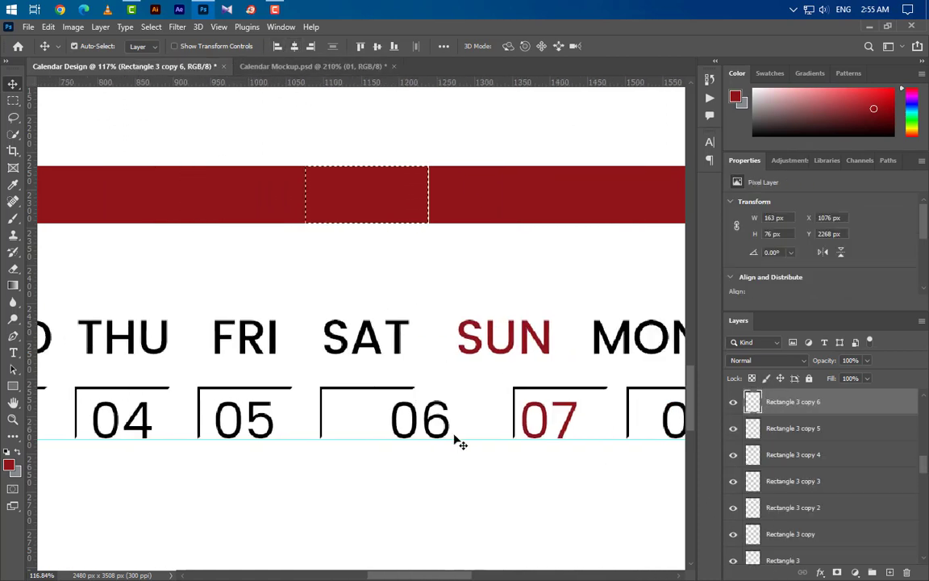
click(420, 419)
click(295, 46)
Step: Centre the second SUN label, 07 box and 07 number under their bar slot
scroll(317, 215, right, 2)
click(317, 202)
ctrl+click(753, 554)
click(452, 342)
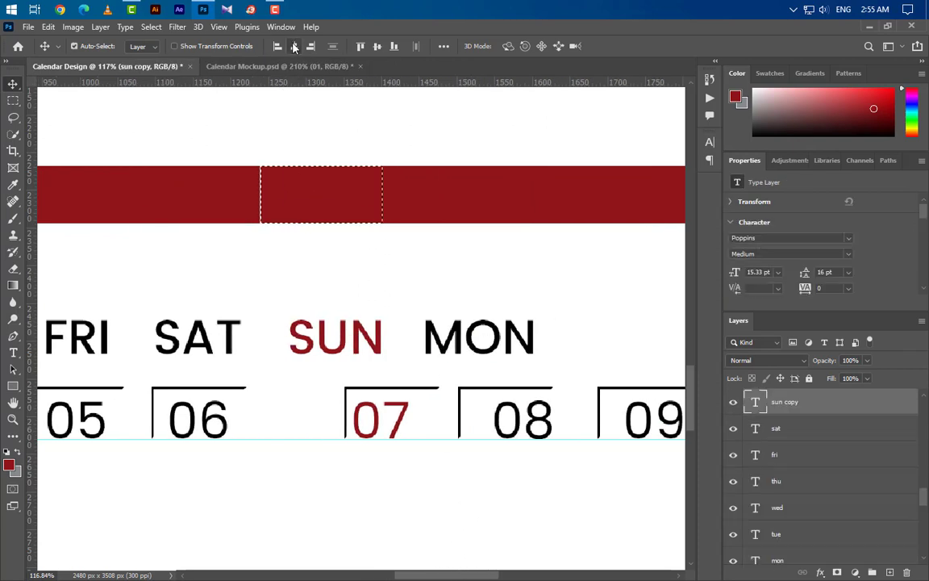
click(294, 46)
click(398, 390)
click(295, 46)
click(408, 421)
click(294, 46)
Step: Centre the second MON label and the 08 box and number under their bar slot
click(444, 194)
ctrl+click(775, 553)
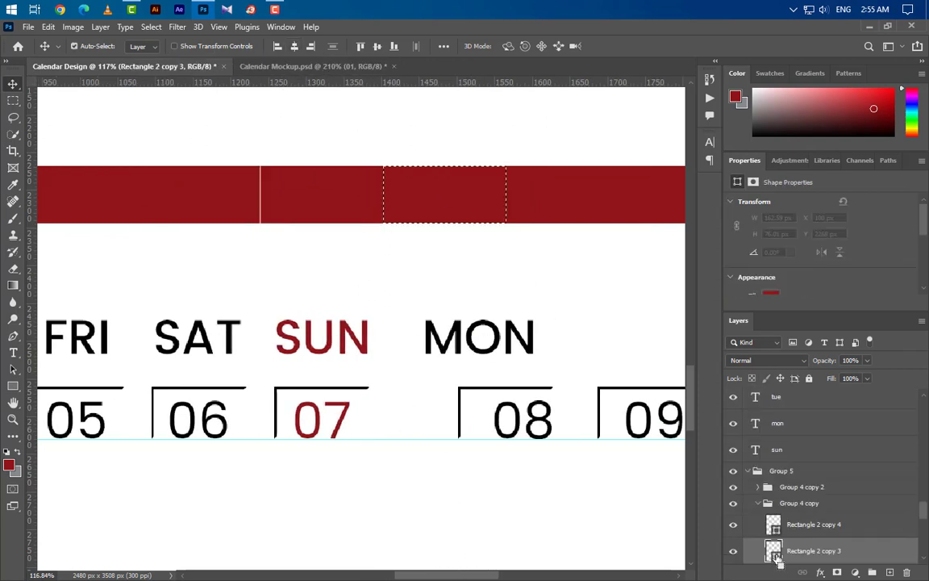
click(479, 337)
click(294, 46)
click(460, 389)
click(294, 46)
click(523, 419)
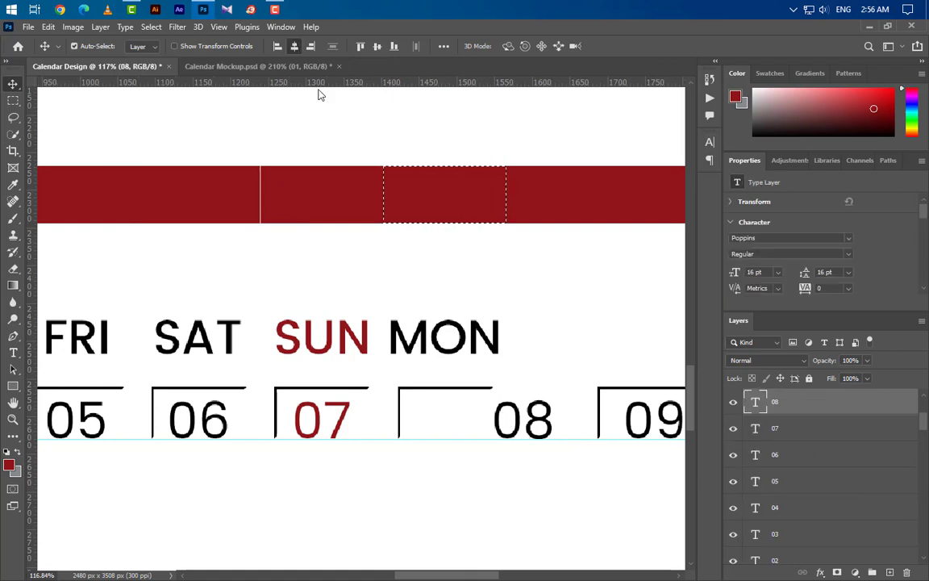
Step: Centre the second THU label, 11 box and 11 number under their bar slot
click(599, 327)
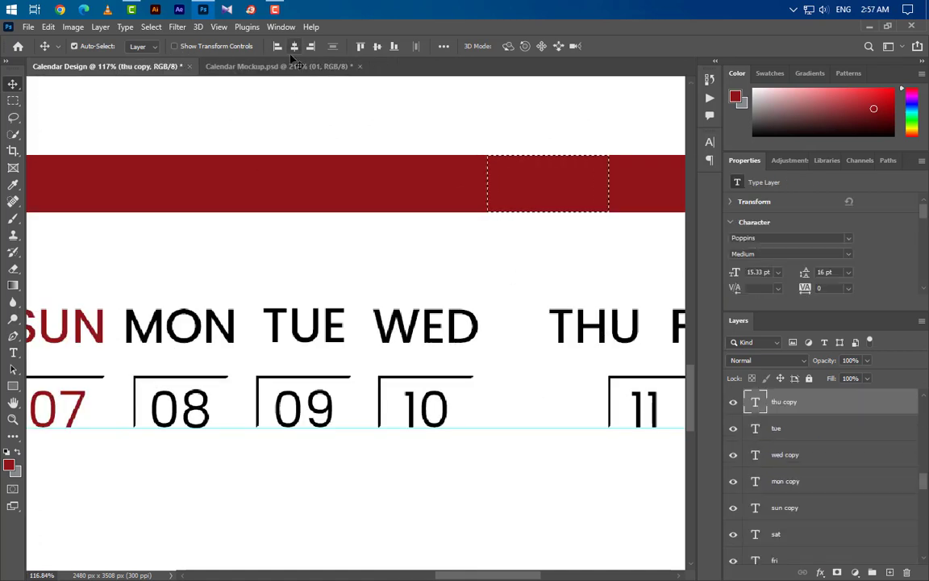
click(294, 46)
click(619, 377)
click(295, 46)
click(655, 419)
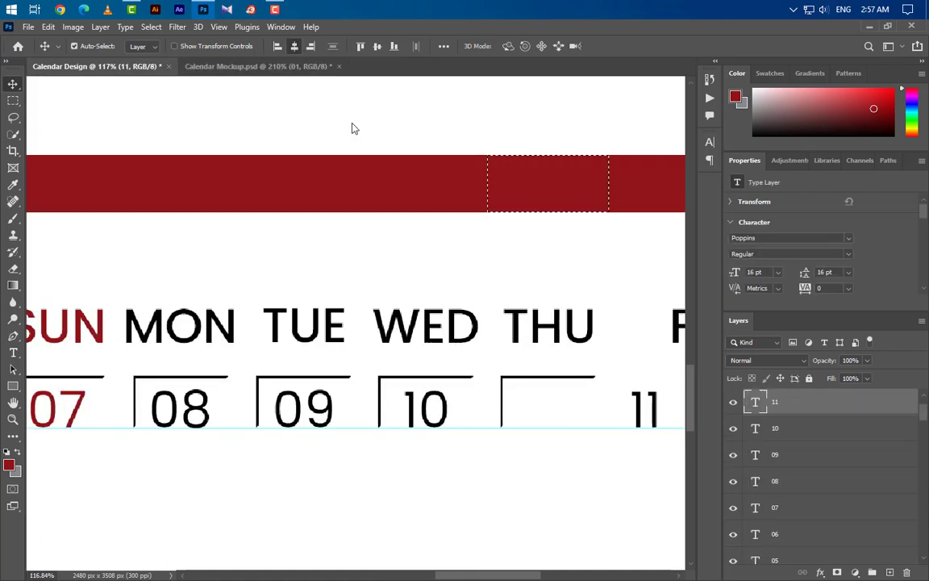
click(294, 46)
Step: Centre the second FRI label, 12 box and 12 number under their bar slot
drag(489, 575, 535, 576)
click(424, 192)
ctrl+click(775, 552)
click(445, 334)
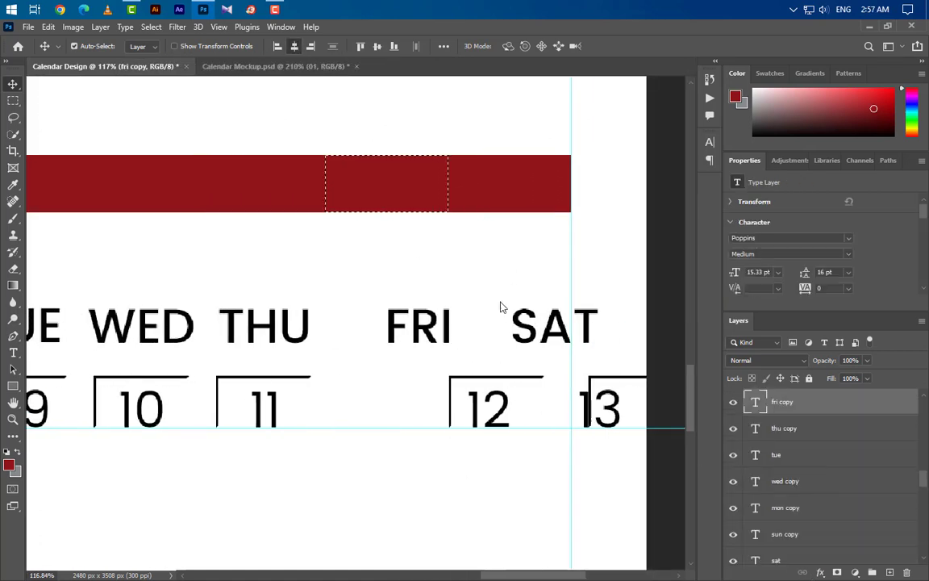
click(294, 46)
click(450, 399)
click(295, 46)
click(488, 408)
Step: Centre the second SAT label, 13 box and 13 number, then deselect with Ctrl+D
click(295, 46)
ctrl+click(772, 543)
click(555, 326)
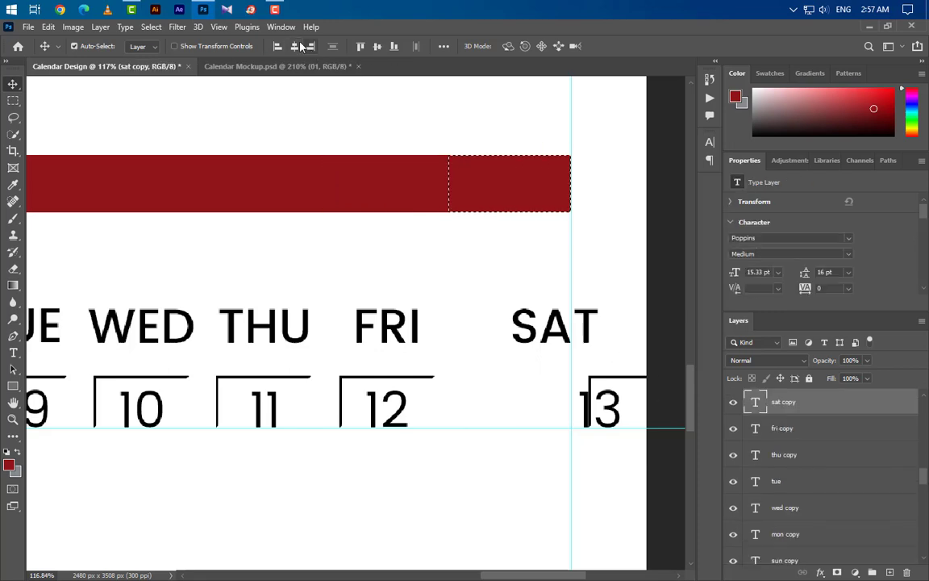
click(300, 47)
click(628, 378)
click(294, 46)
click(605, 407)
click(294, 46)
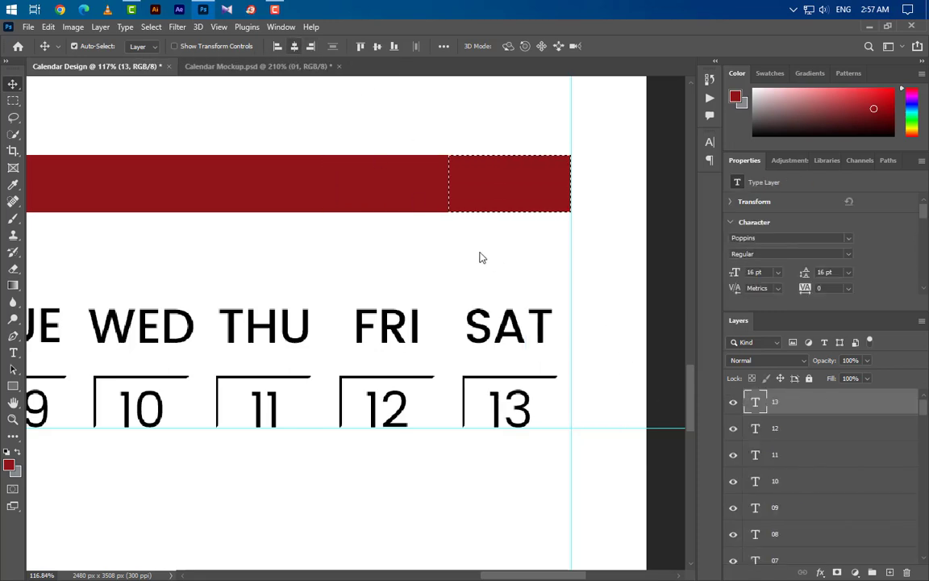
key(ctrl+d)
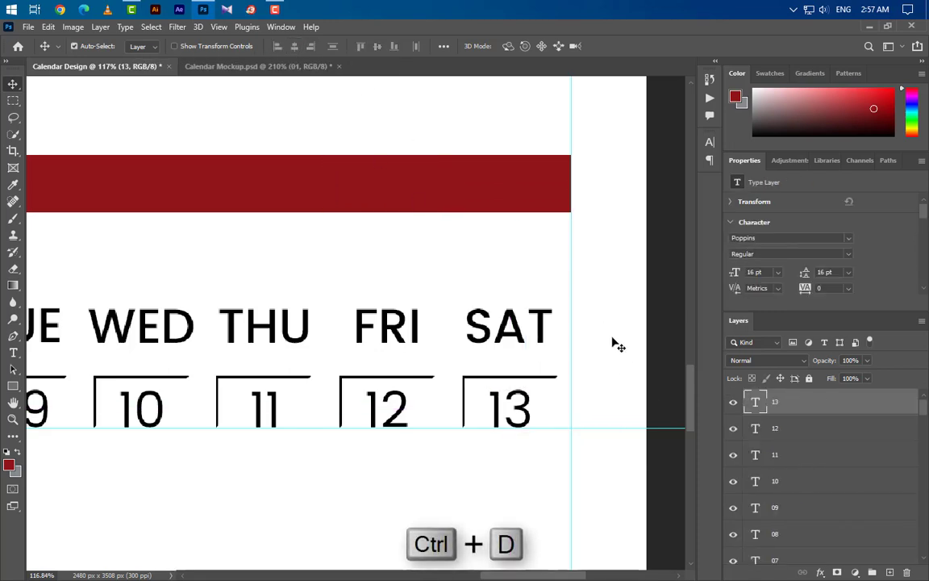
scroll(597, 352, down, 6)
Step: Delete Group 5, which holds the red bar segments, from the Layers panel
click(476, 317)
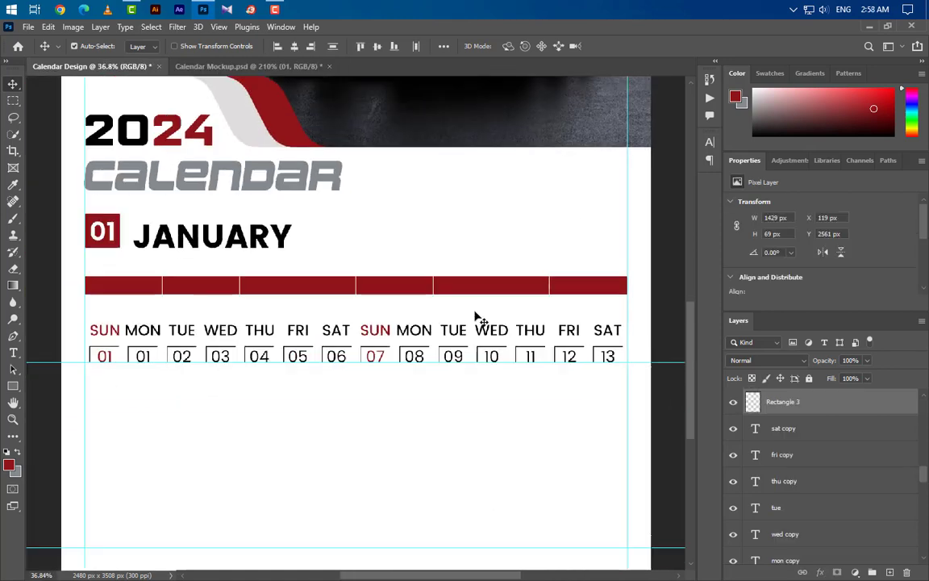
click(110, 290)
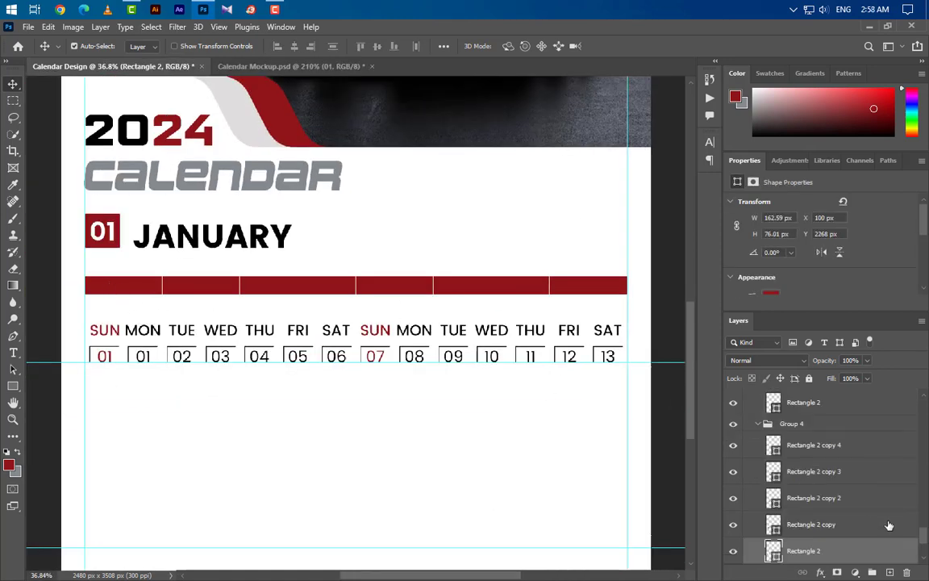
click(759, 425)
scroll(811, 497, up, 5)
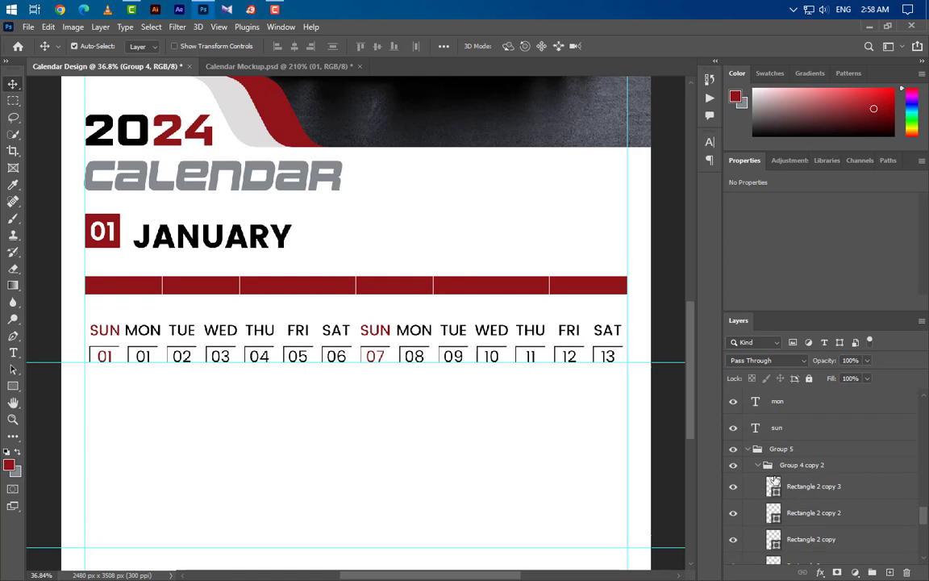
click(748, 449)
drag(849, 457, 908, 572)
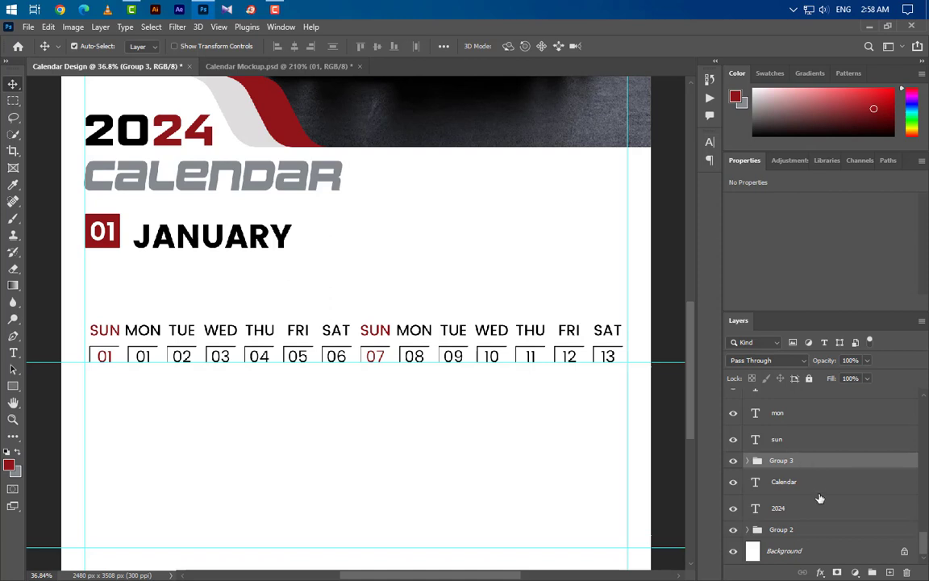
Step: Group the sun, tue, wed, thu, fri and sat copy label layers into new Group 4
click(817, 440)
scroll(819, 498, up, 2)
scroll(811, 492, up, 5)
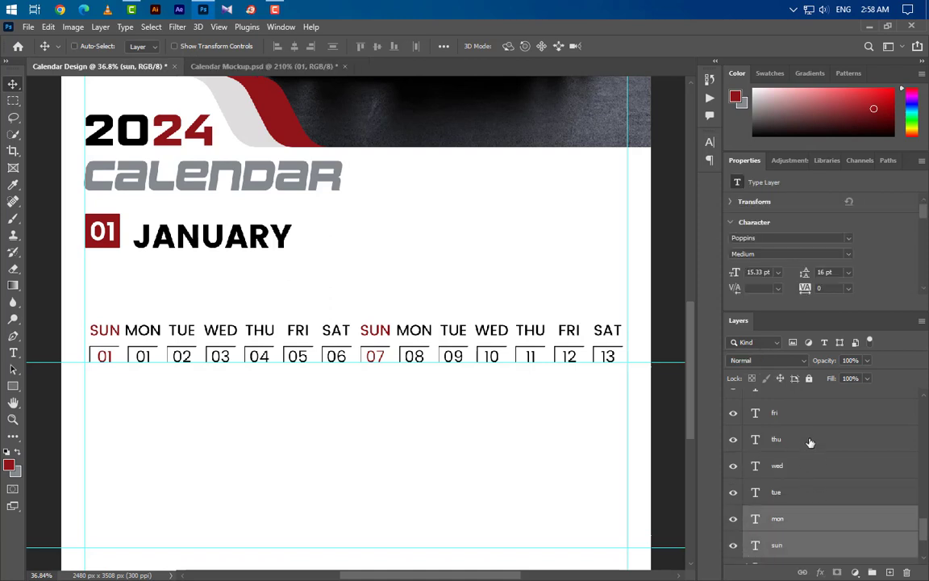
ctrl+click(830, 497)
scroll(821, 525, up, 1)
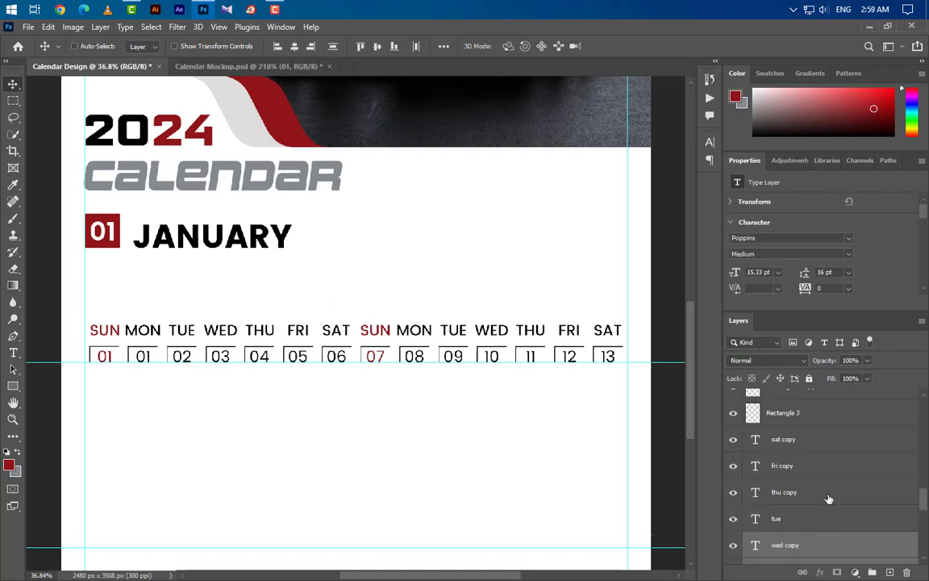
shift+click(828, 497)
shift+click(830, 445)
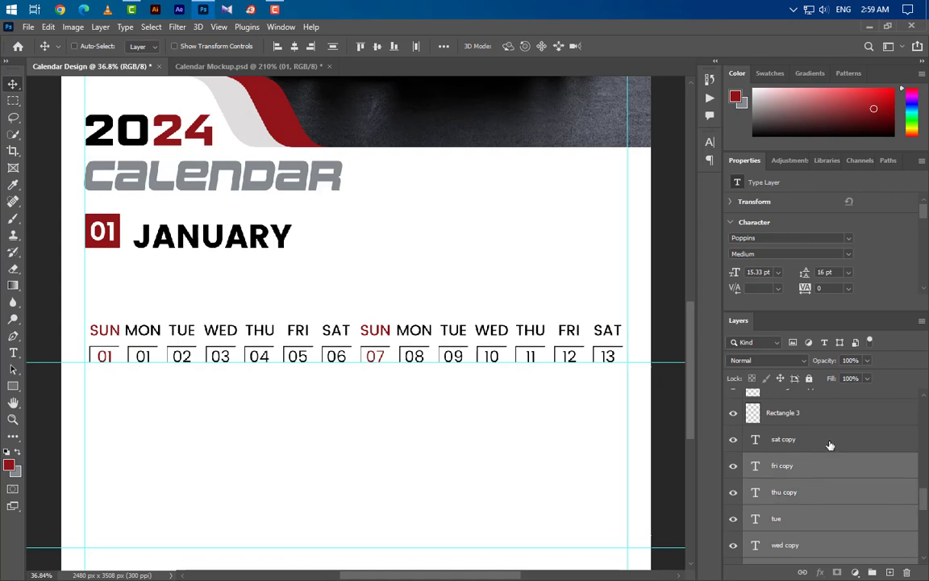
click(870, 571)
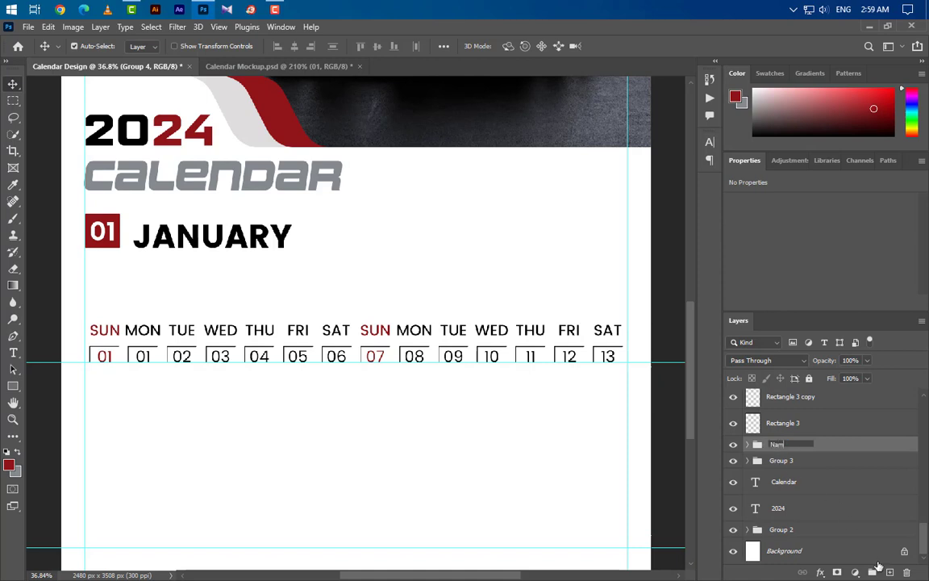
Step: Commit the new weekday-label group's name as 'Name'
key(Return)
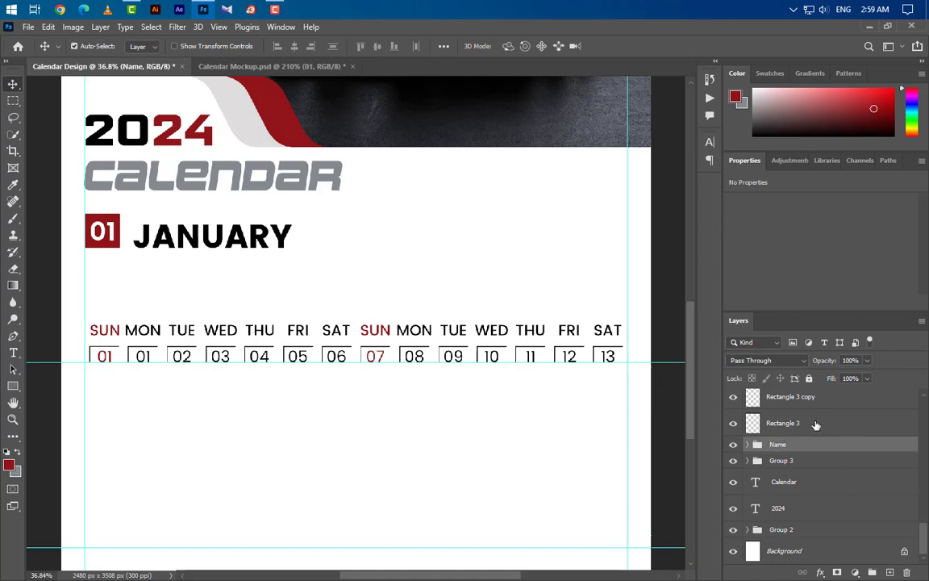
click(817, 426)
scroll(821, 492, up, 2)
Step: Select all the Rectangle 3 date box layers and group them together
shift+click(822, 450)
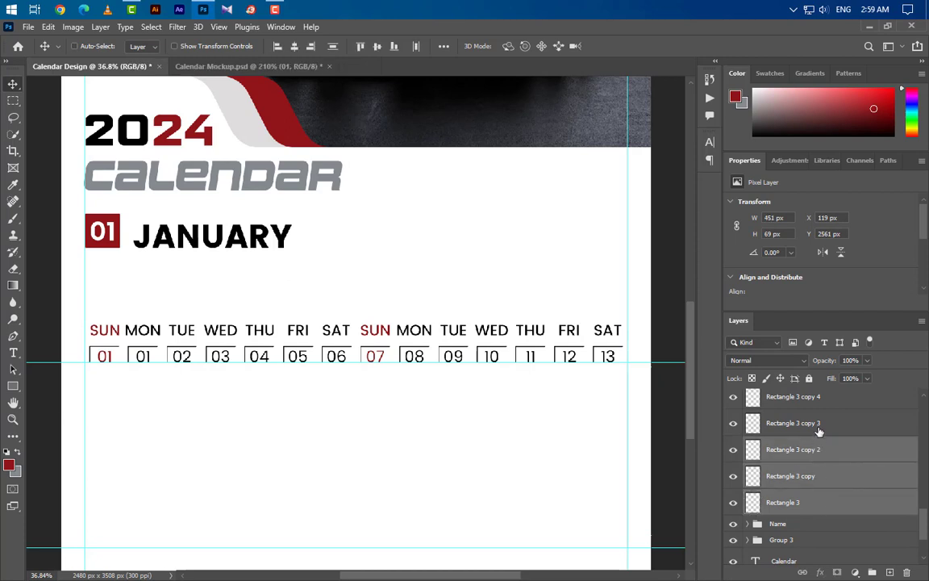
shift+click(821, 427)
scroll(824, 493, up, 3)
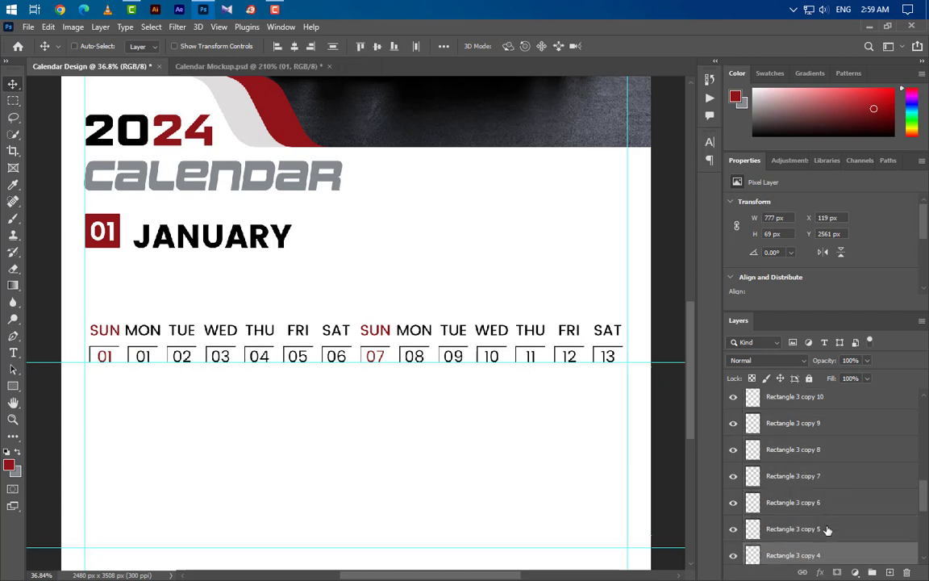
ctrl+click(827, 529)
ctrl+click(832, 506)
ctrl+click(832, 479)
ctrl+click(832, 453)
ctrl+click(833, 426)
ctrl+click(834, 401)
scroll(836, 467, up, 2)
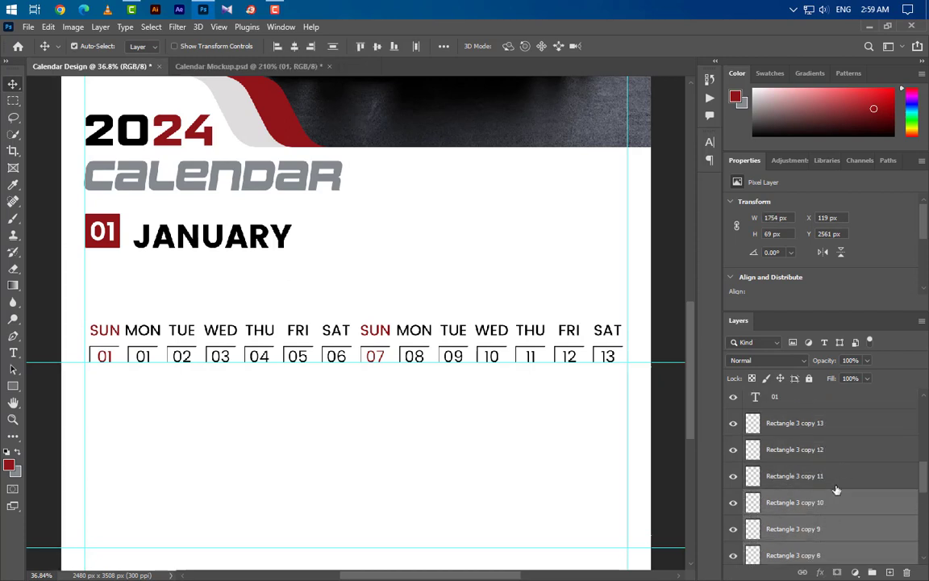
ctrl+click(836, 476)
ctrl+click(838, 449)
ctrl+click(839, 423)
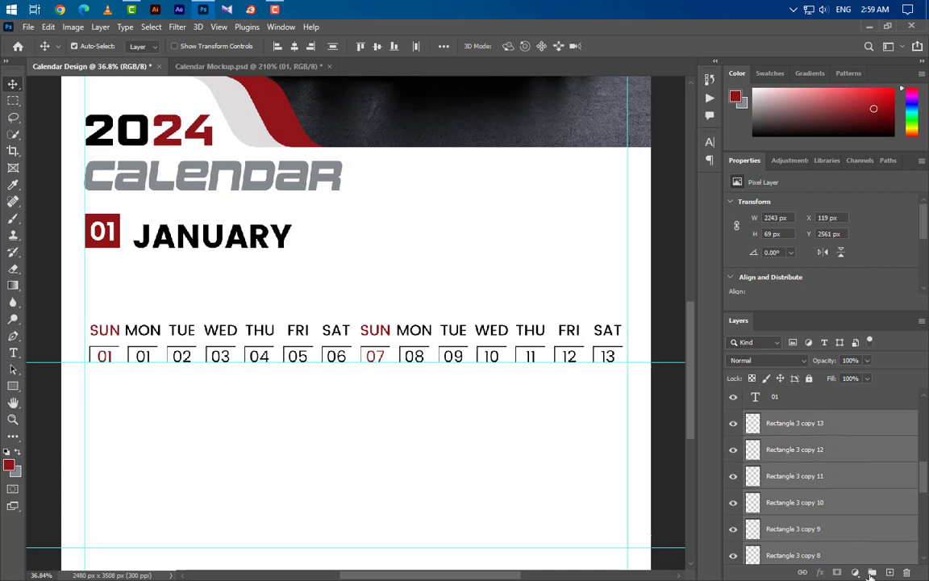
click(872, 572)
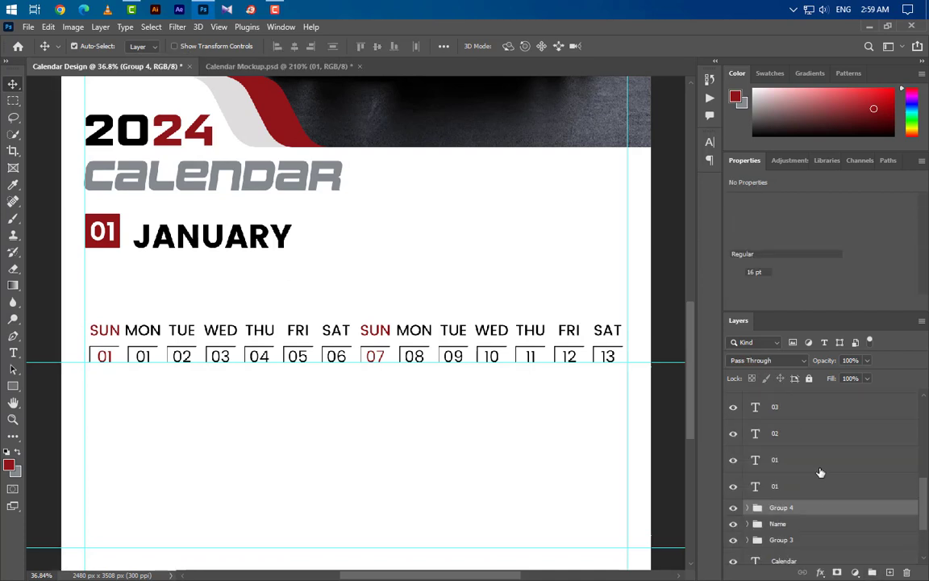
Step: Group date text layers 01–13 as 'Date', then group Date with Group 4
click(820, 477)
ctrl+click(815, 456)
ctrl+click(813, 432)
ctrl+click(811, 417)
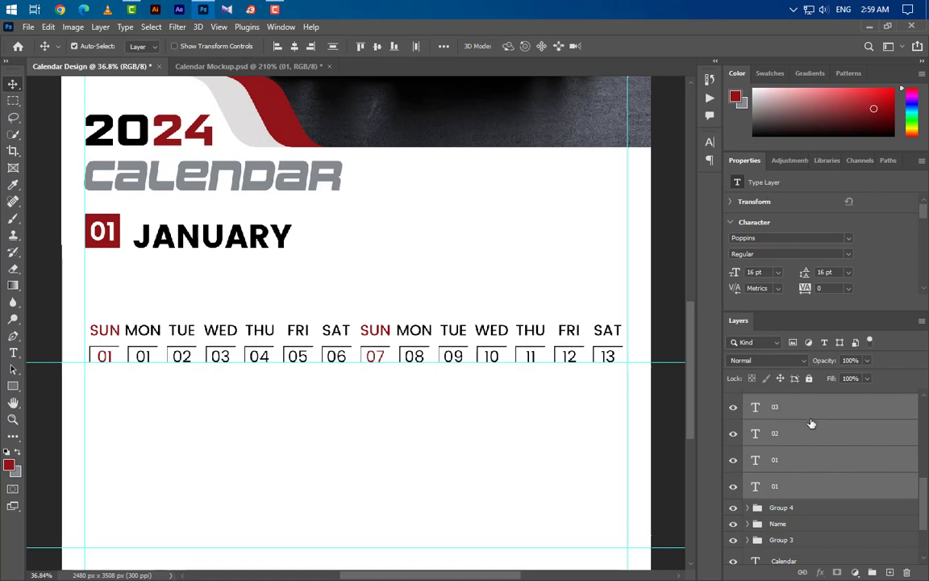
scroll(815, 468, up, 2)
key(alt+shift+bracketright)
key(alt+shift+bracketright)
key(alt+shift+bracketright)
key(alt+shift+bracketright)
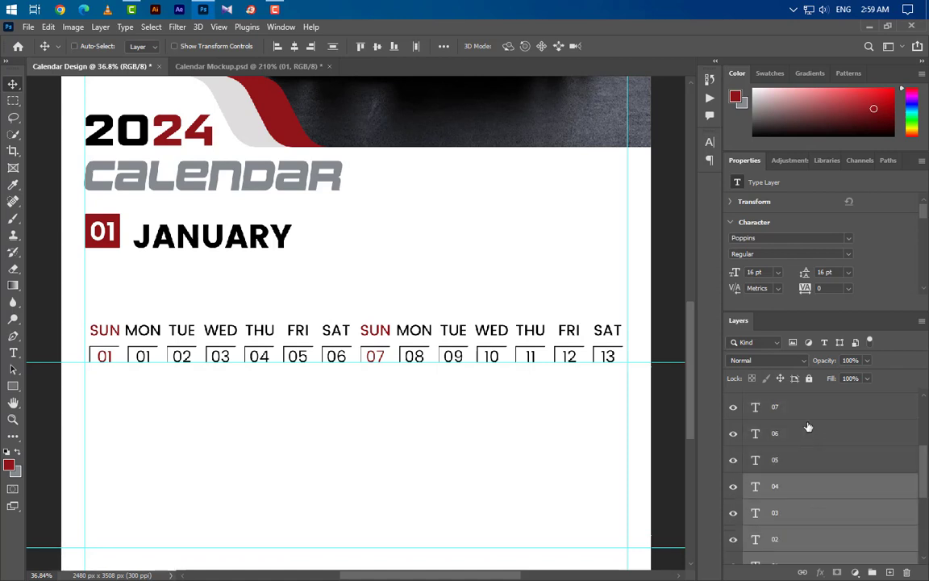
scroll(824, 514, up, 2)
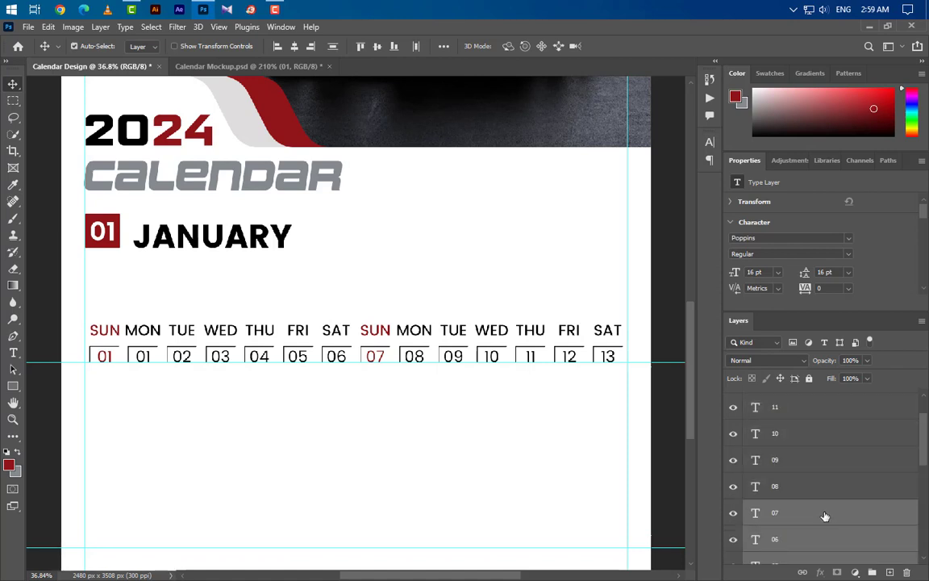
key(alt+shift+bracketright)
key(alt+shift+bracketright)
key(alt+shift+bracketright)
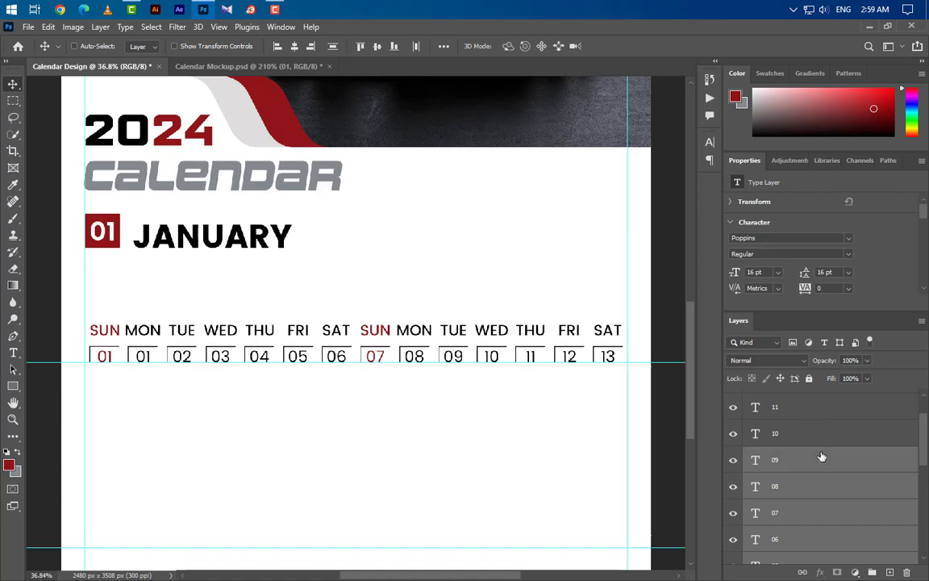
key(alt+shift+bracketright)
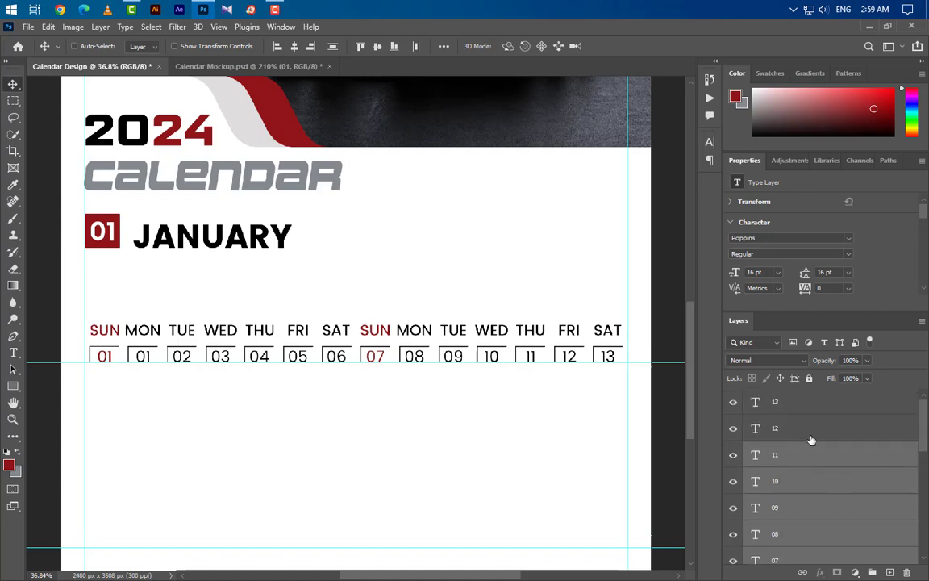
key(alt+shift+bracketright)
ctrl+click(811, 410)
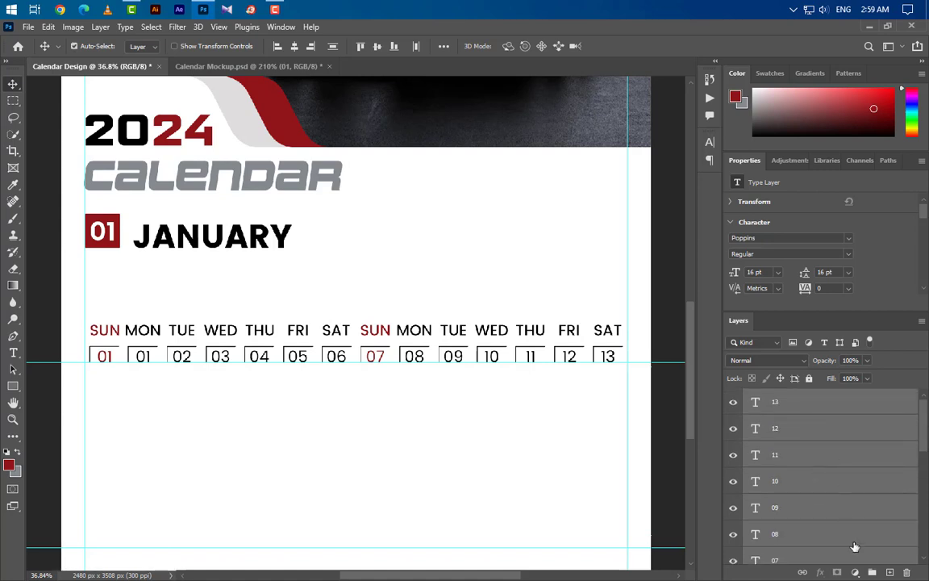
click(873, 572)
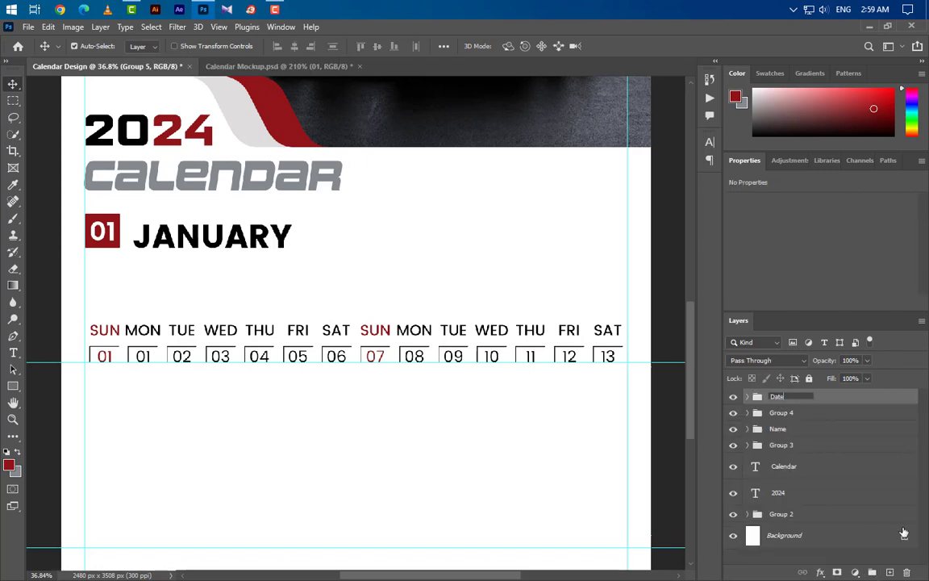
key(Return)
ctrl+click(847, 419)
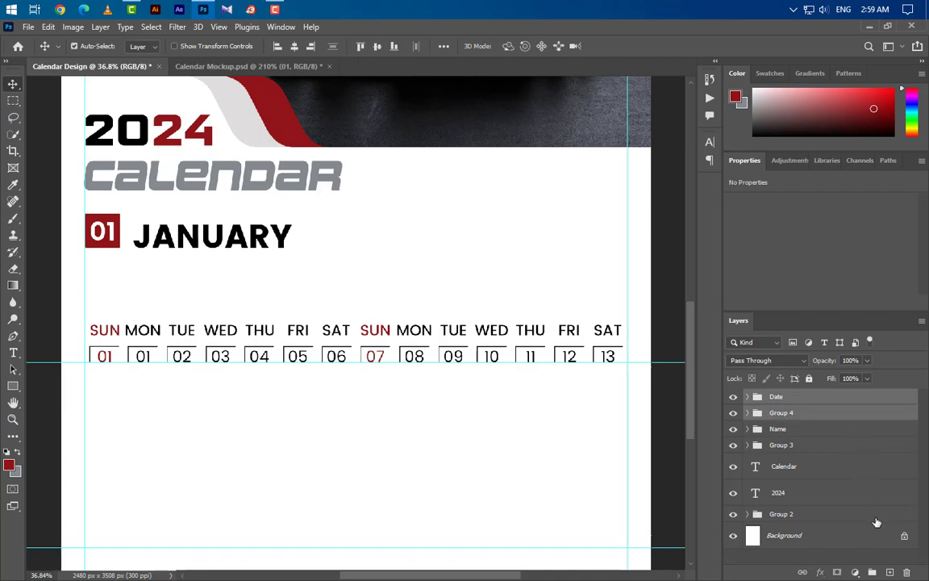
click(873, 572)
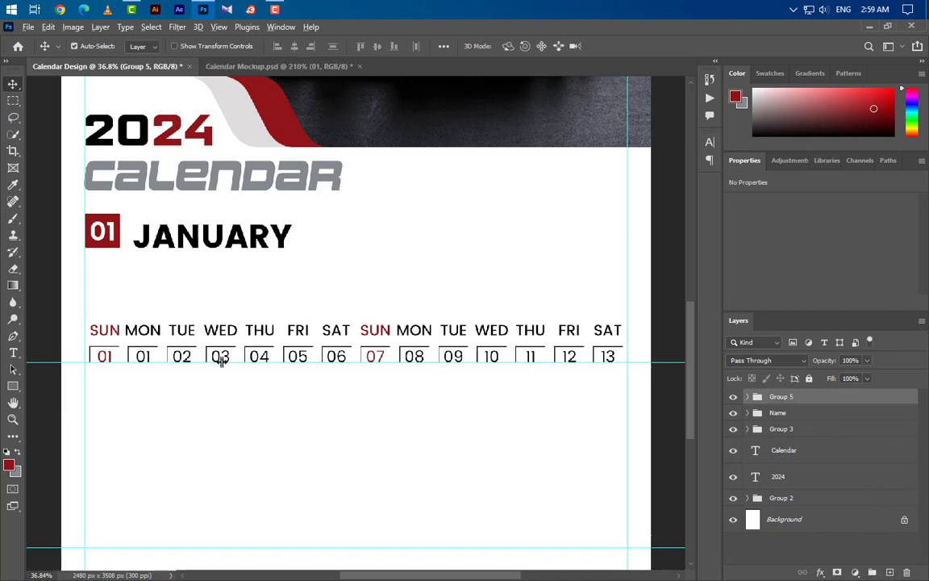
Step: Duplicate the date row twice downward to form three rows, then edit row two's first date
drag(220, 360, 260, 401)
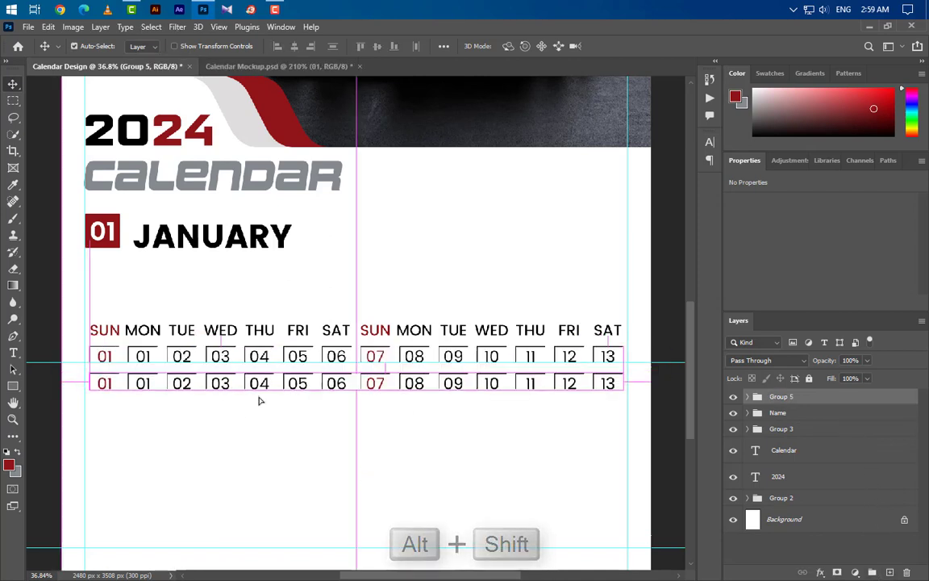
key(Up)
key(Up)
key(Up)
key(Up)
key(Up)
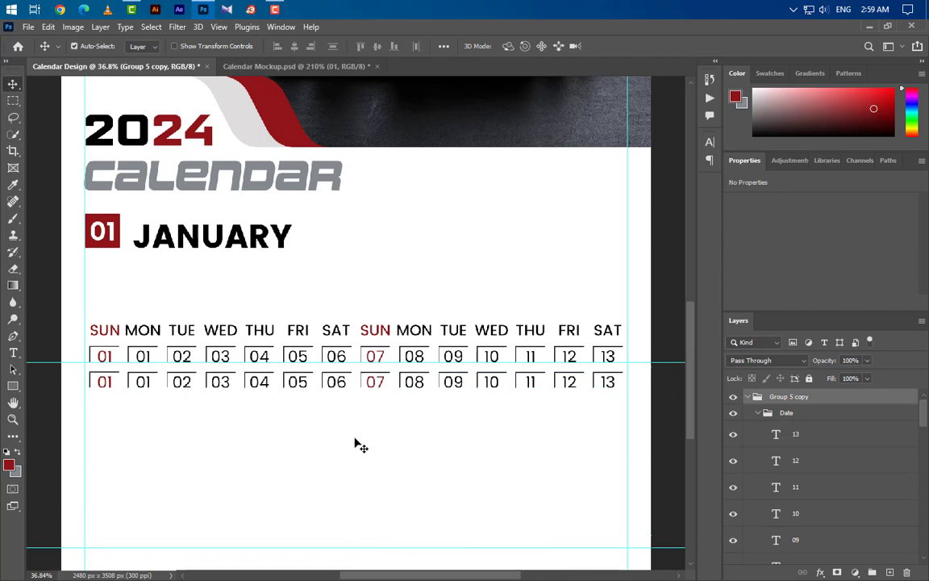
drag(220, 385, 219, 413)
scroll(335, 430, up, 1)
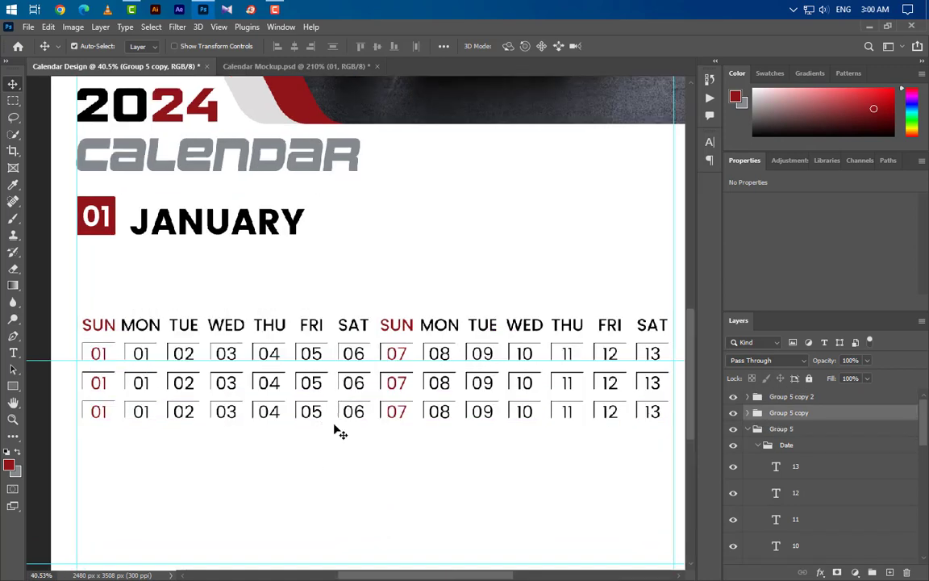
click(13, 353)
click(95, 385)
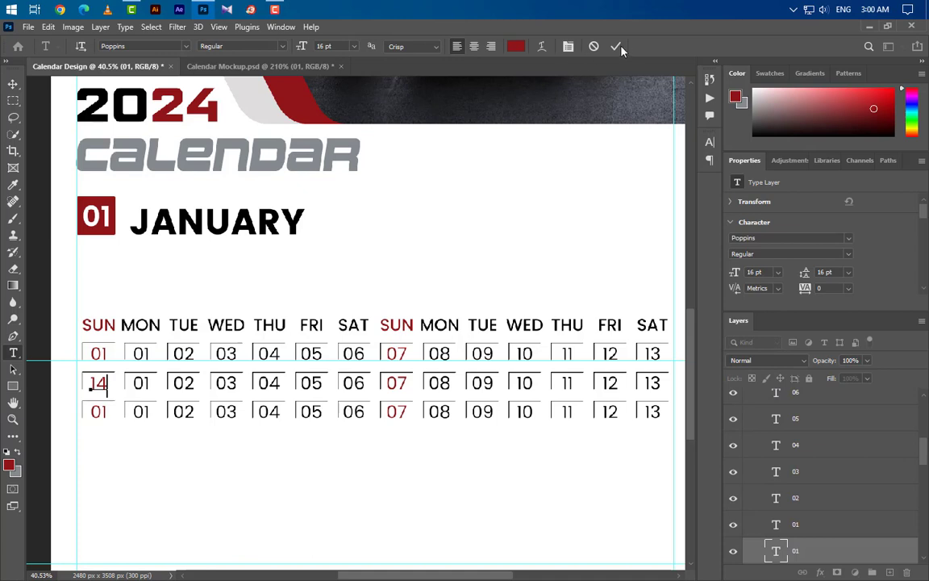
Step: Renumber row two's Monday through Saturday dates as 15, 16, 17, 18, 19 and 20
double_click(139, 382)
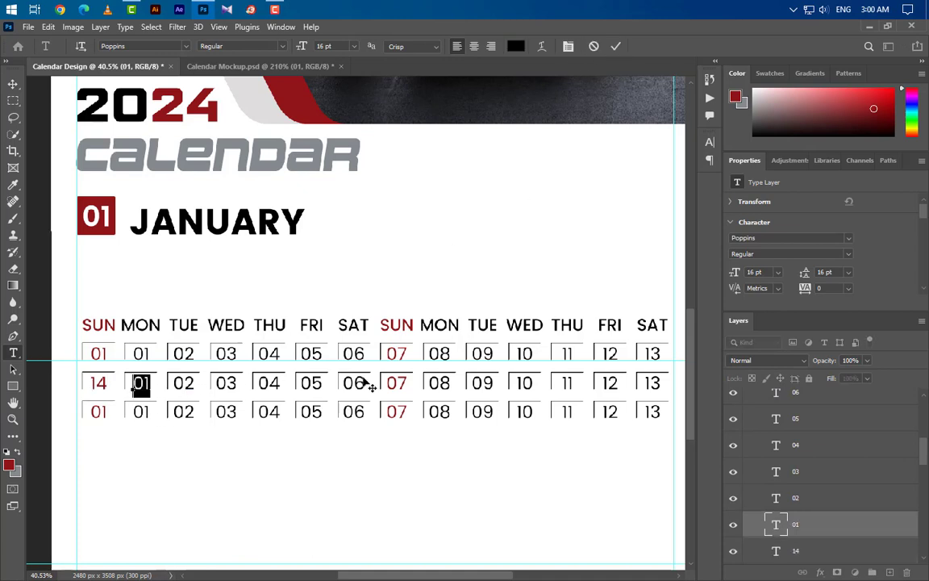
text(15)
key(ctrl+Return)
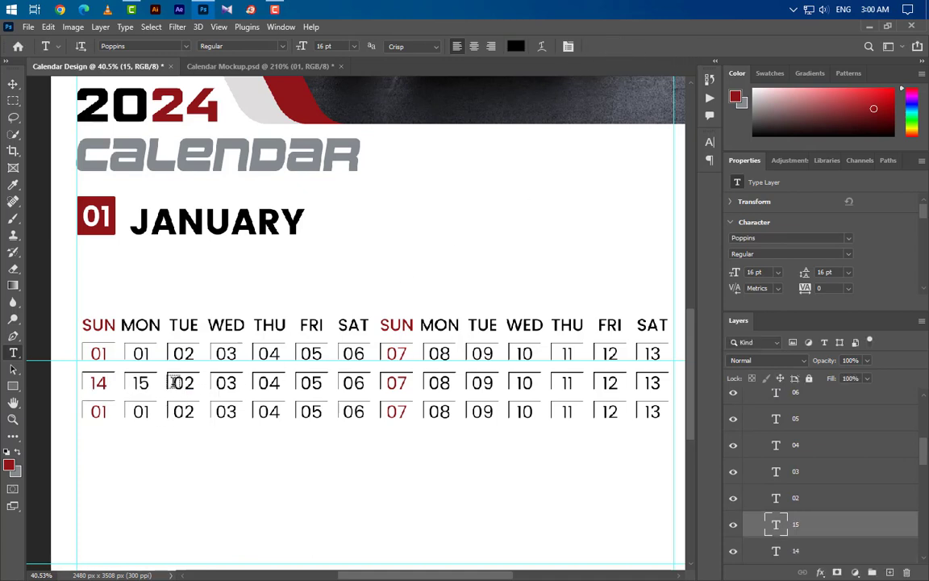
double_click(181, 383)
text(16)
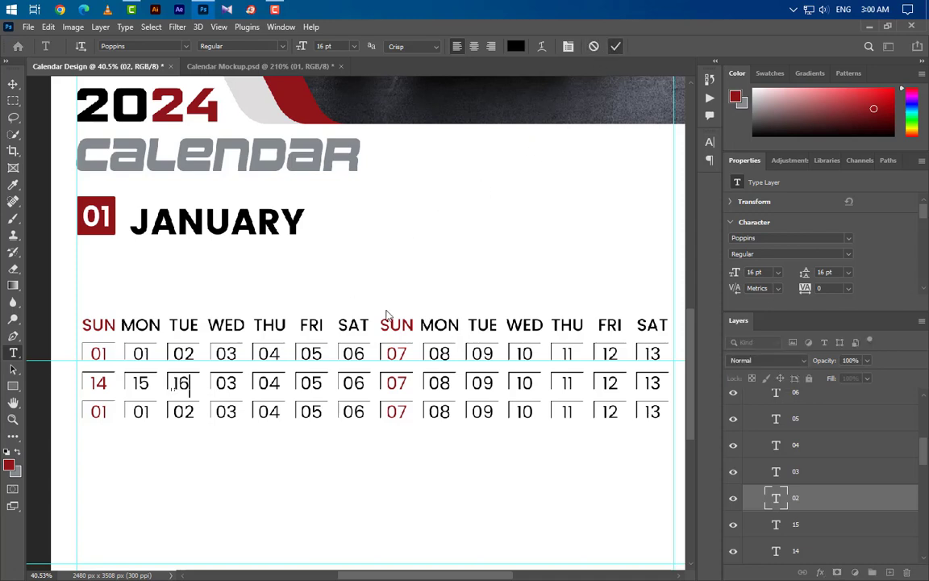
key(ctrl+Return)
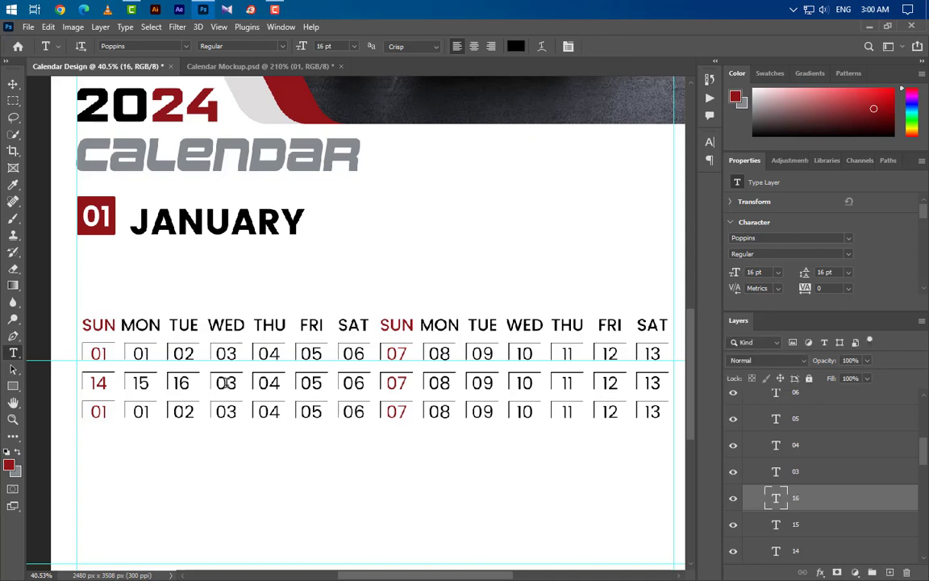
double_click(224, 382)
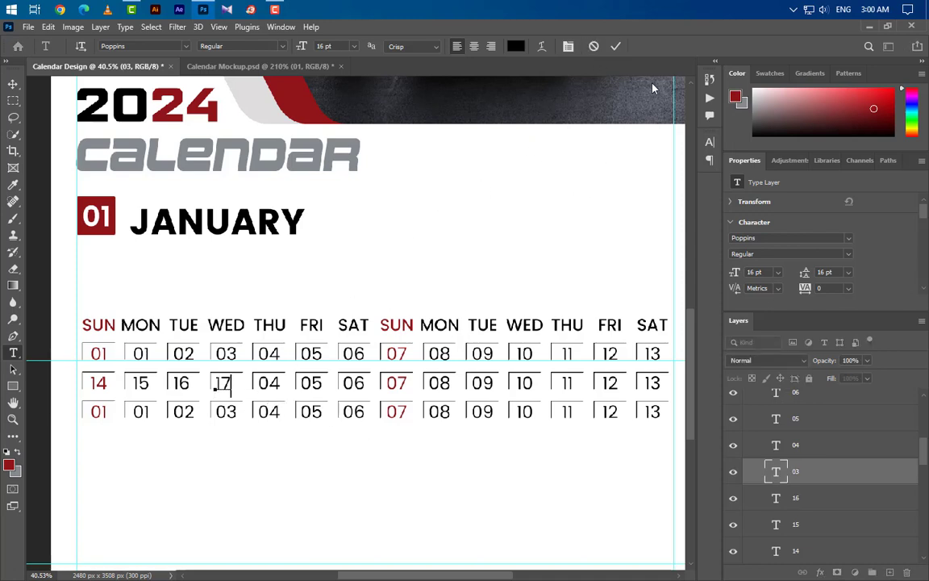
text(17)
key(ctrl+Return)
double_click(268, 383)
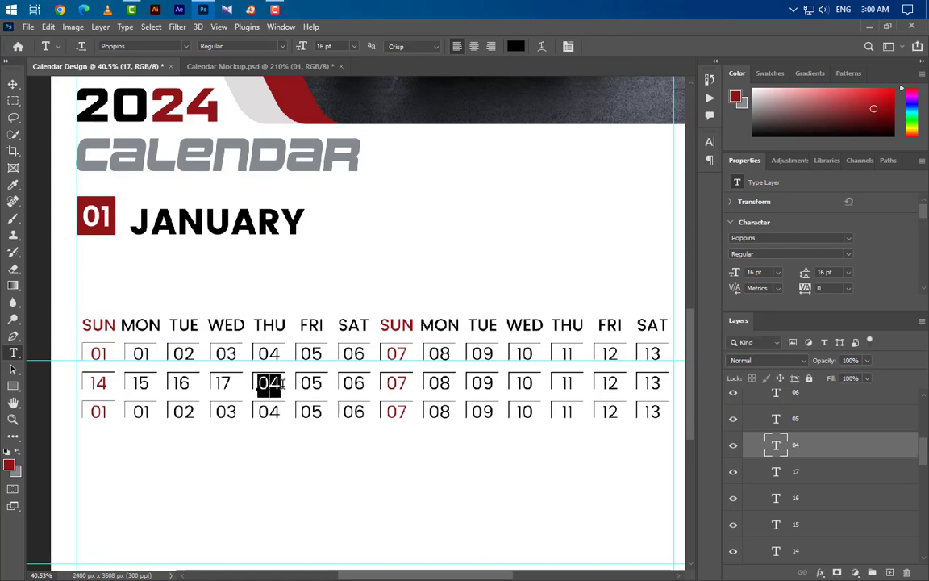
text(18)
click(613, 47)
double_click(307, 382)
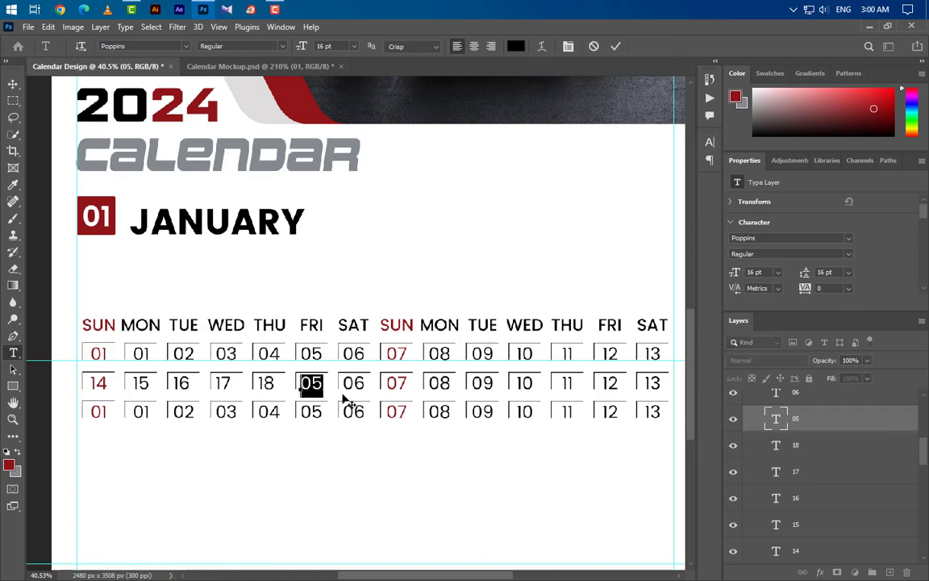
text(19)
key(ctrl+Return)
double_click(342, 383)
text(20)
Step: Continue row two's remaining dates as 21 through 27
double_click(396, 383)
text(21)
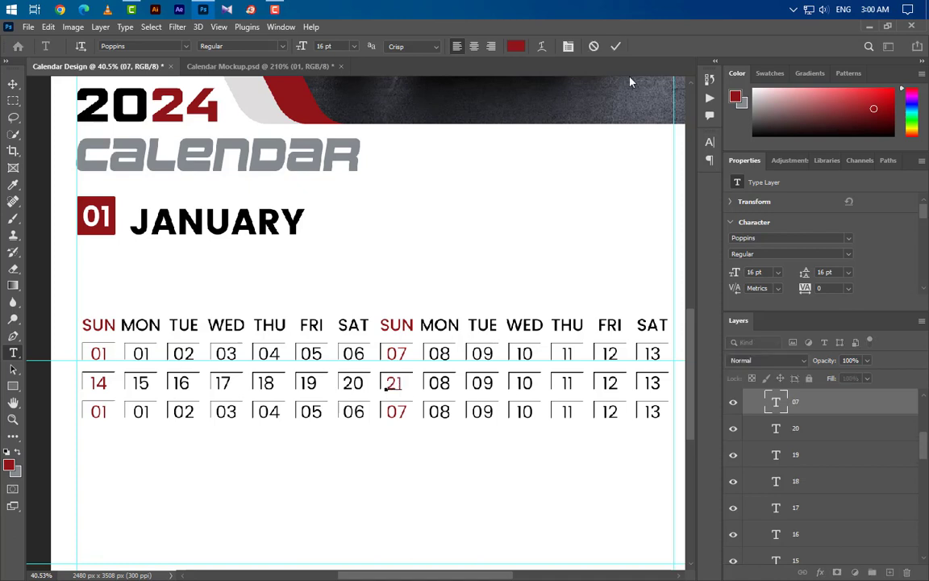
double_click(439, 382)
text(22)
double_click(482, 382)
text(23)
double_click(525, 382)
text(24)
double_click(567, 383)
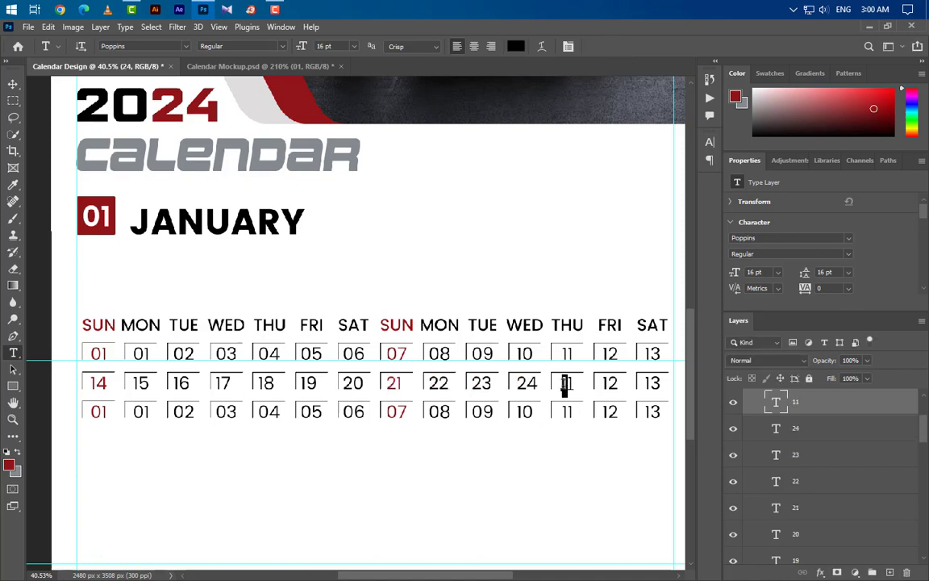
text(25)
double_click(610, 382)
text(26)
click(615, 46)
double_click(652, 383)
text(27)
Step: Renumber row three's first four dates as 28, 29, 30 and 31
double_click(97, 411)
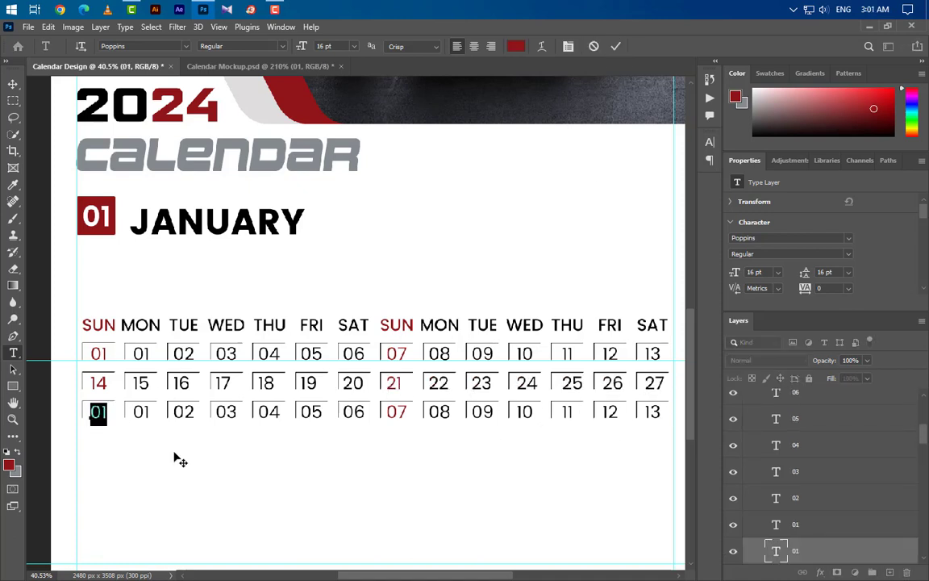
text(28)
double_click(141, 412)
text(29)
double_click(183, 411)
text(30)
double_click(226, 412)
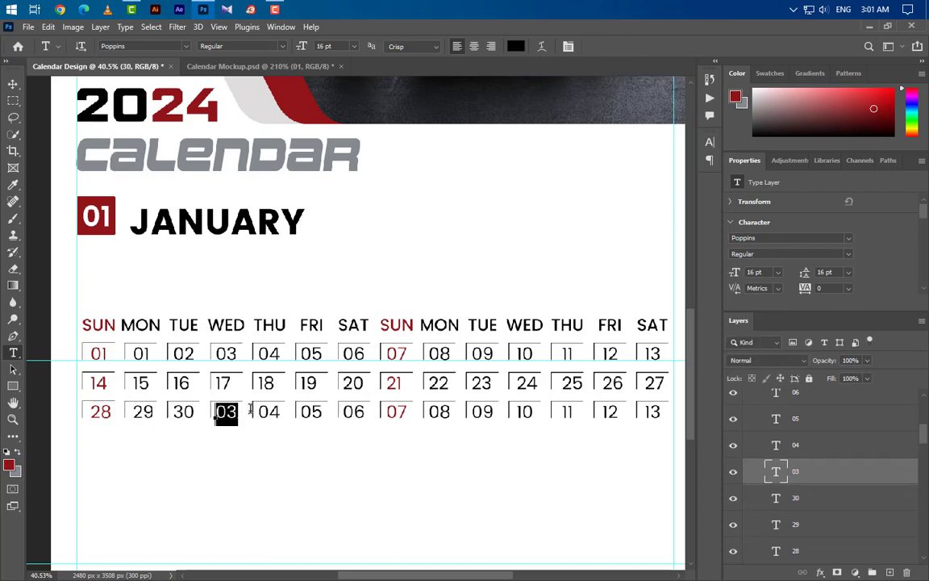
text(3)
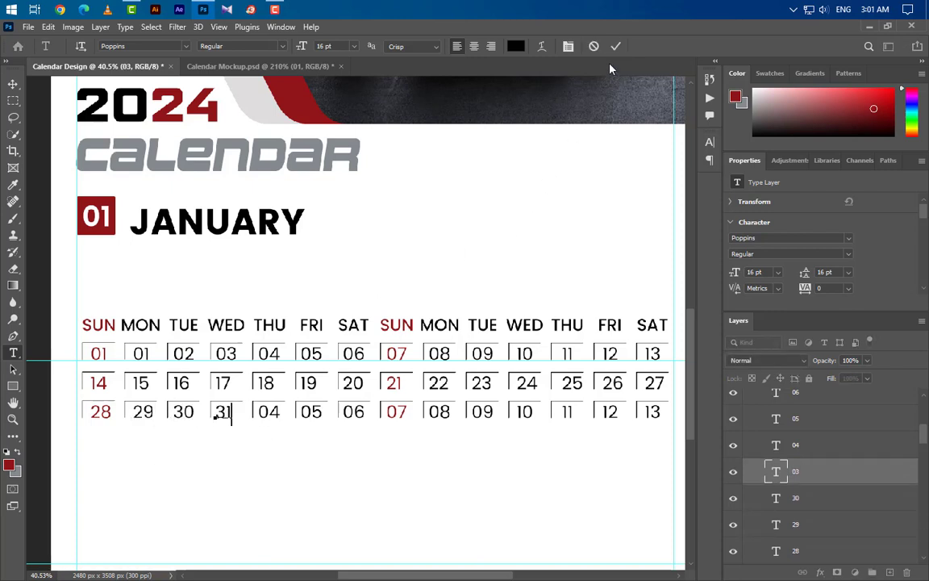
click(616, 46)
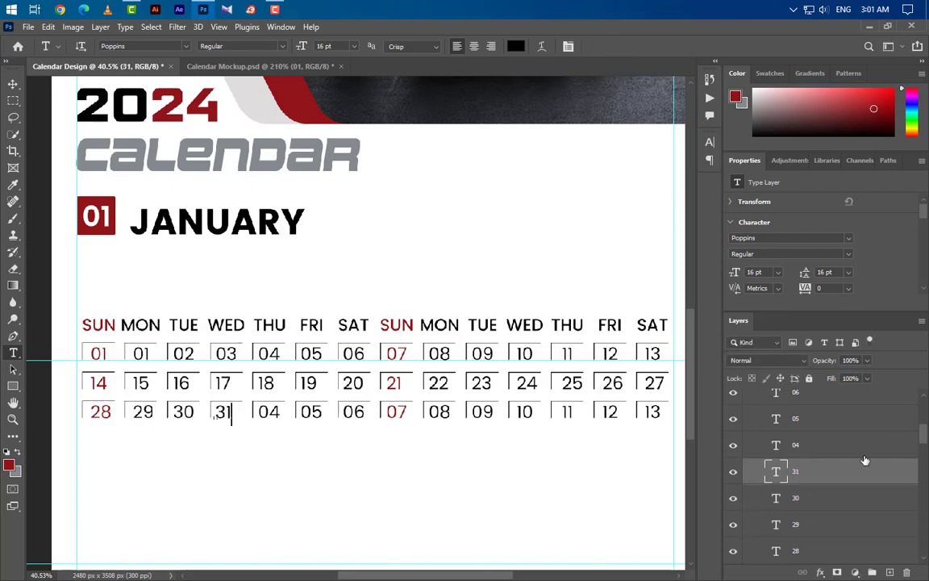
scroll(827, 482, up, 2)
click(827, 482)
Step: Delete the leftover date text layers 04 through 13
ctrl+click(832, 427)
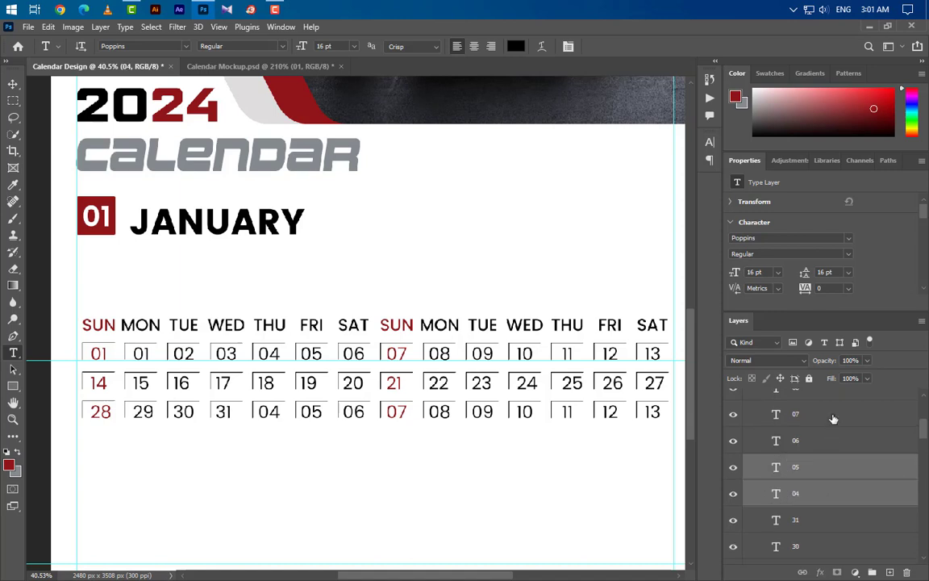
scroll(827, 484, up, 5)
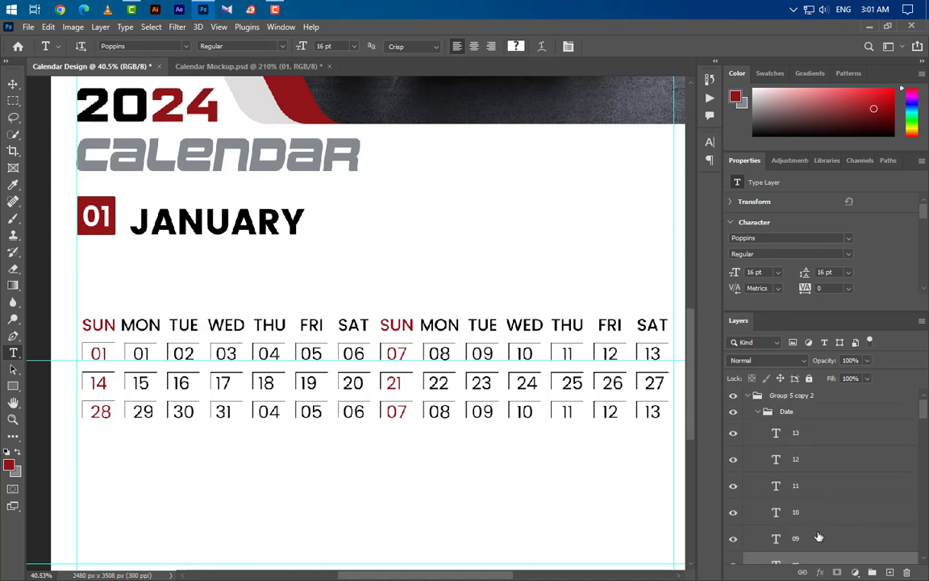
shift+click(823, 487)
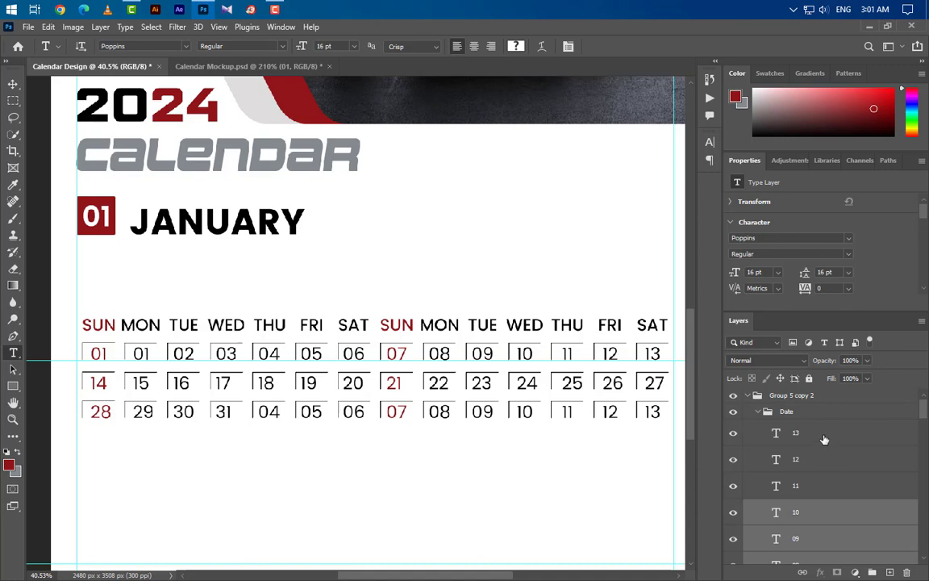
shift+click(825, 436)
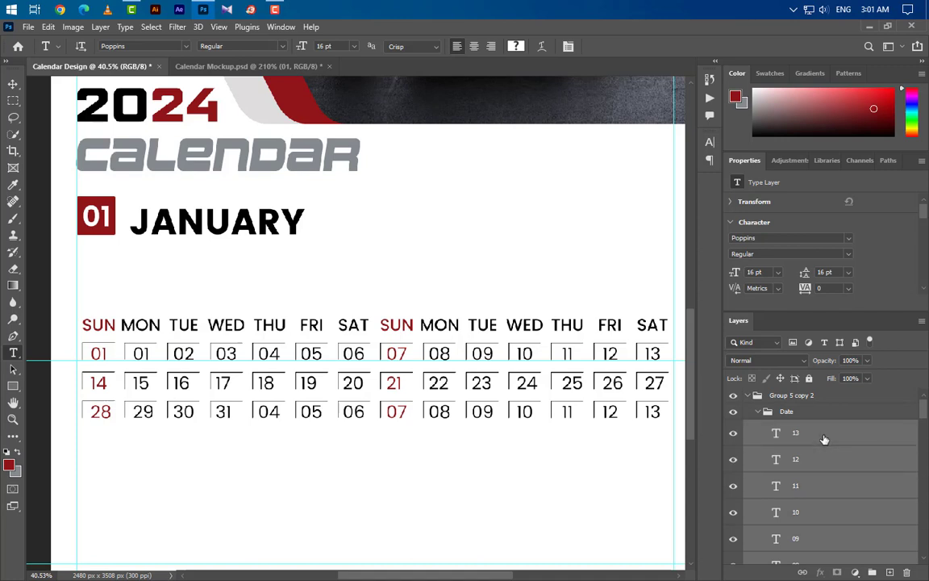
drag(885, 446, 906, 573)
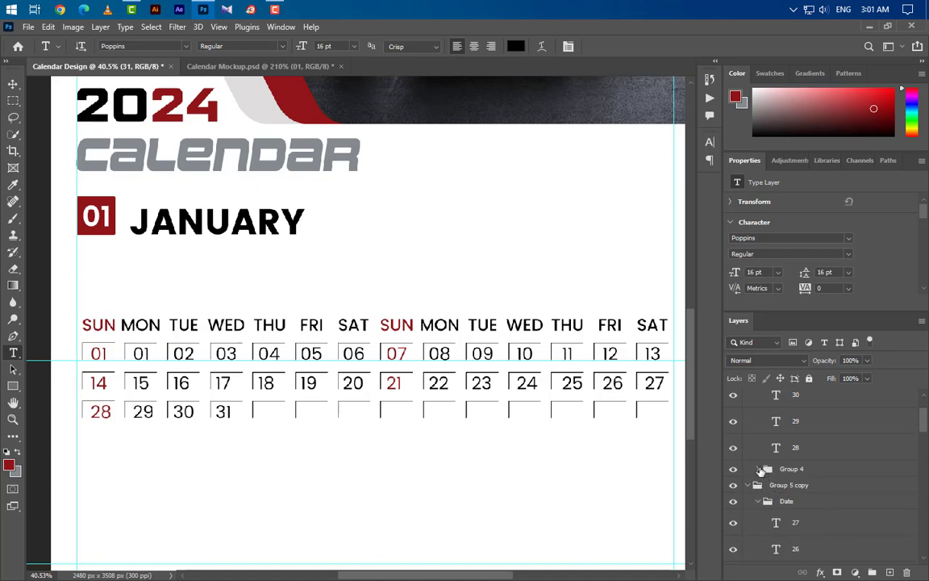
scroll(824, 524, down, 14)
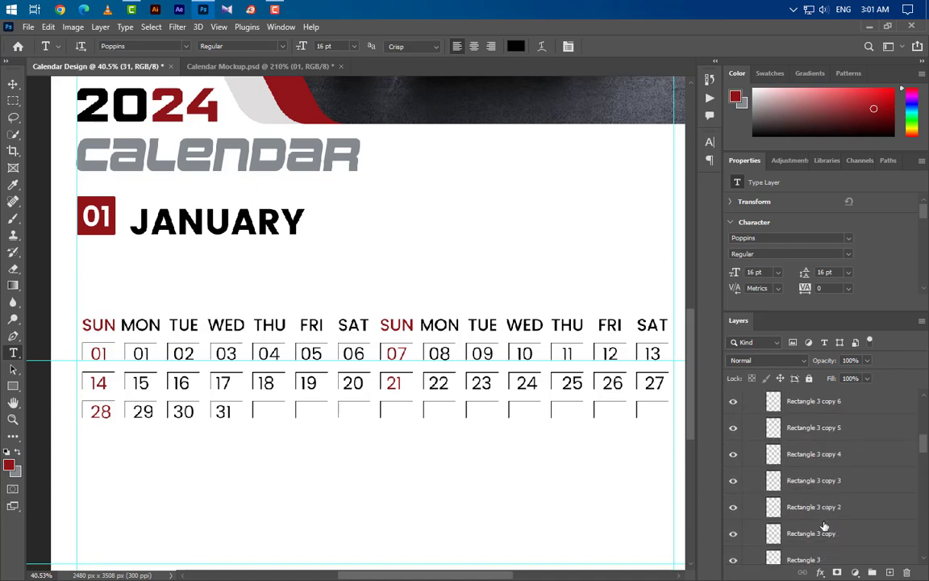
scroll(823, 526, up, 1)
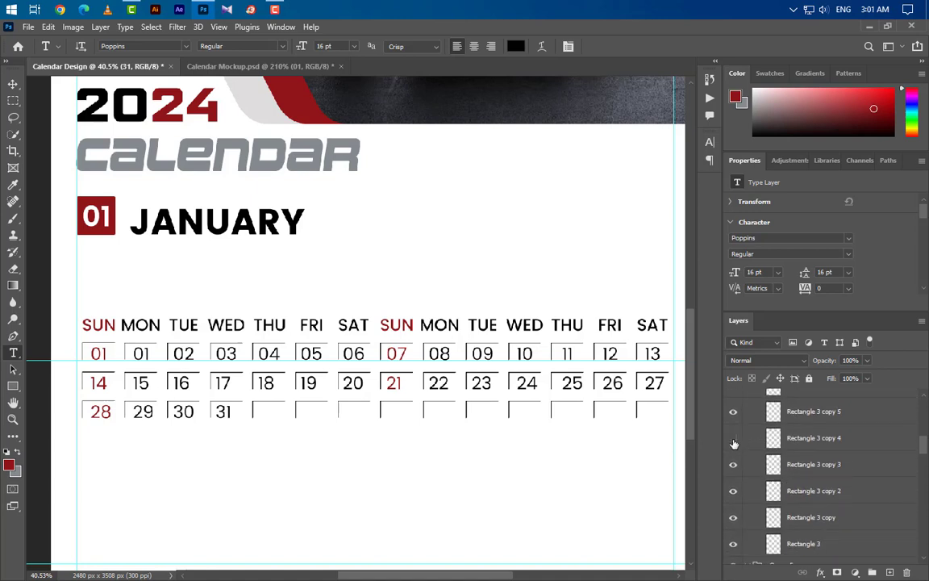
Step: Delete the empty date box layers Rectangle 3 copy 4 through copy 13
click(819, 452)
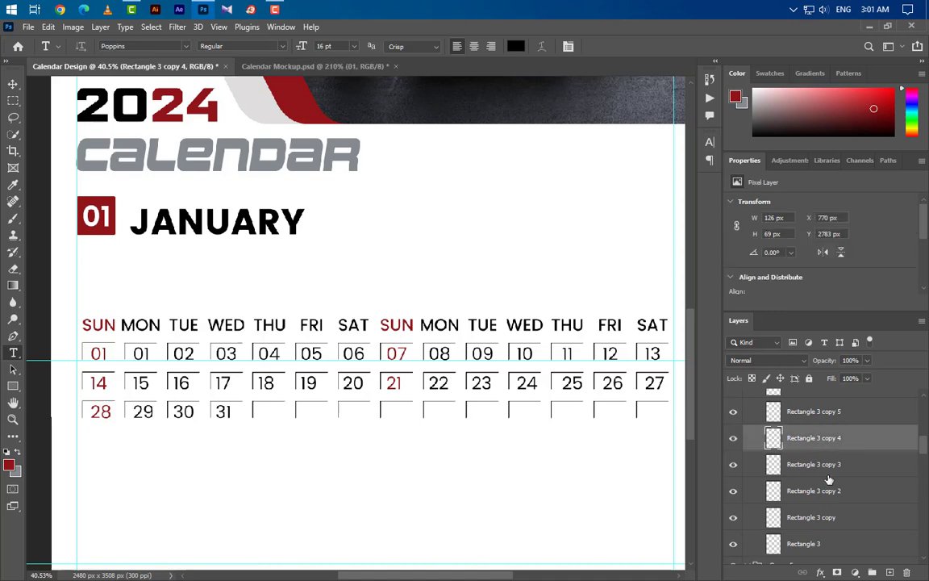
scroll(825, 484, up, 4)
shift+click(832, 536)
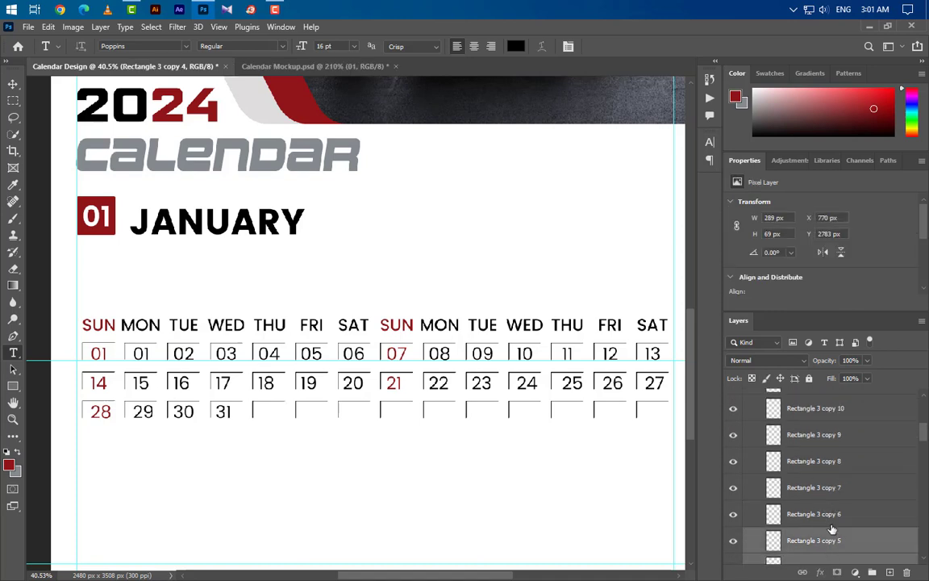
shift+click(832, 490)
shift+click(837, 417)
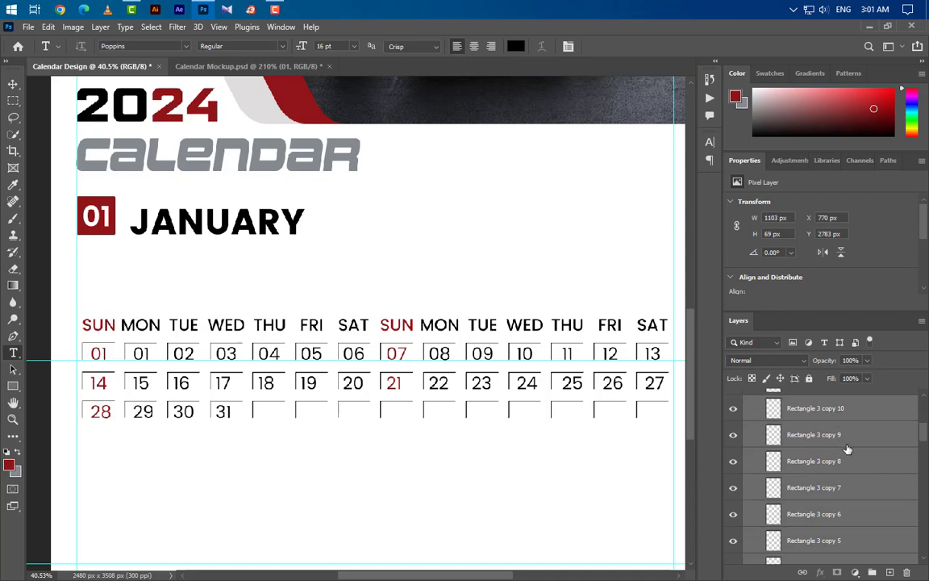
scroll(847, 492, up, 3)
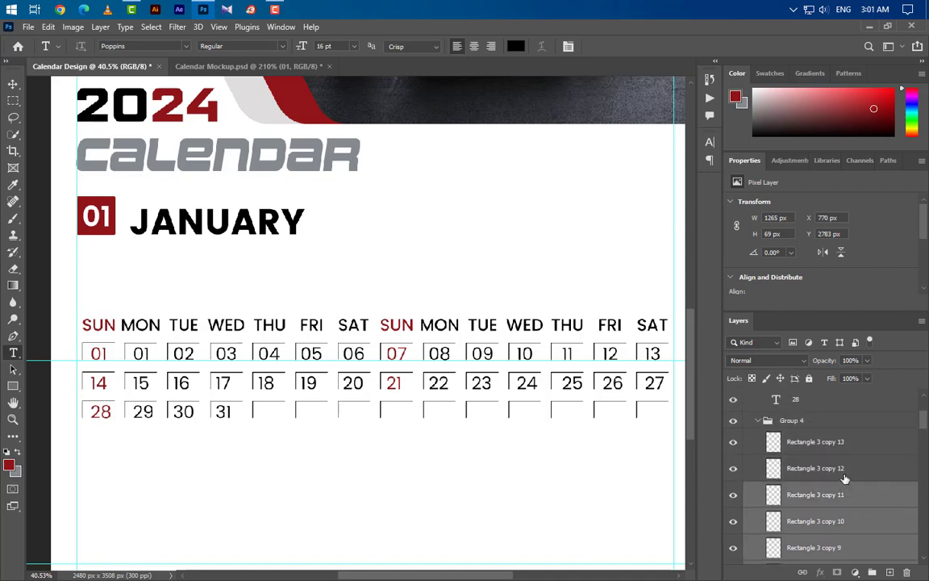
shift+click(844, 443)
drag(899, 537, 907, 572)
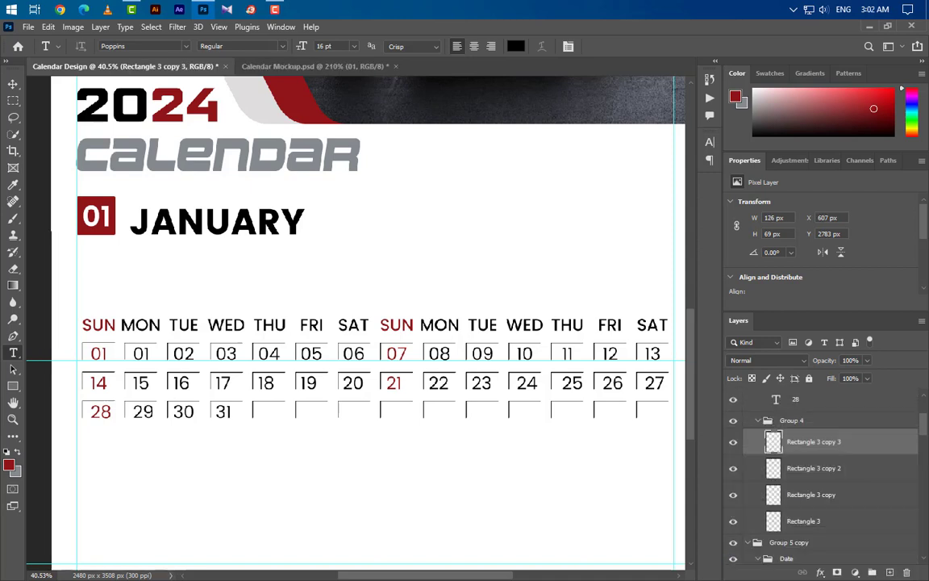
Step: Collapse the Group 5, Group 5 copy and Group 5 copy 2 groups
click(13, 83)
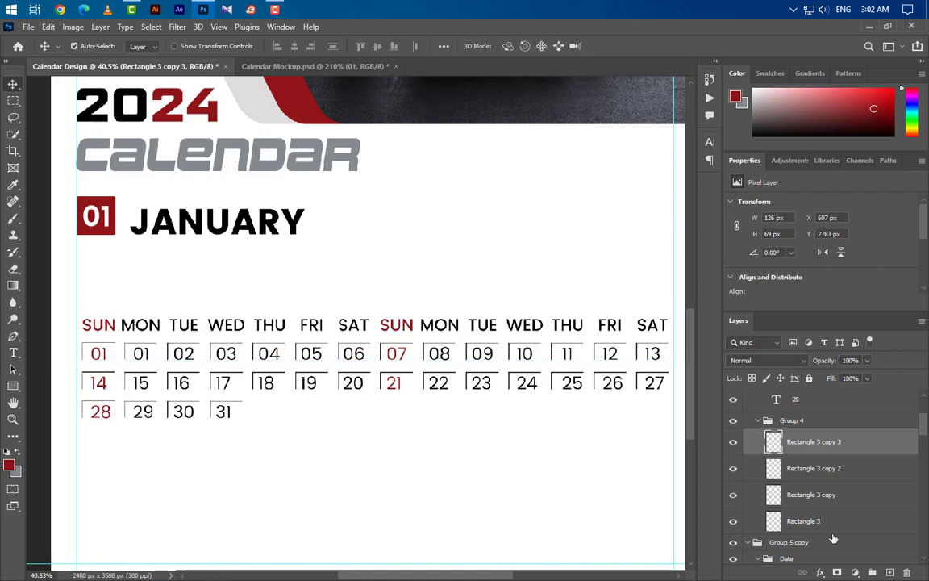
scroll(799, 500, up, 3)
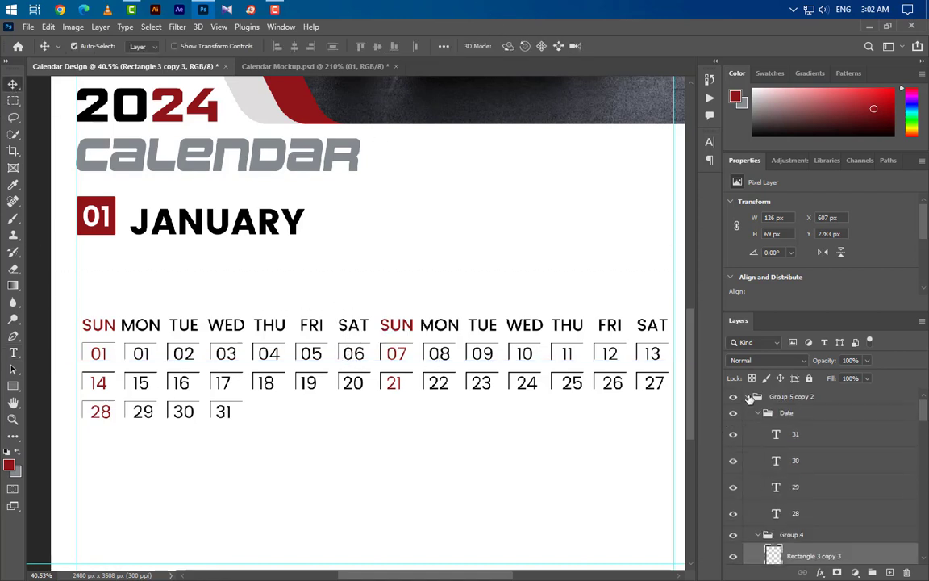
click(748, 397)
click(748, 413)
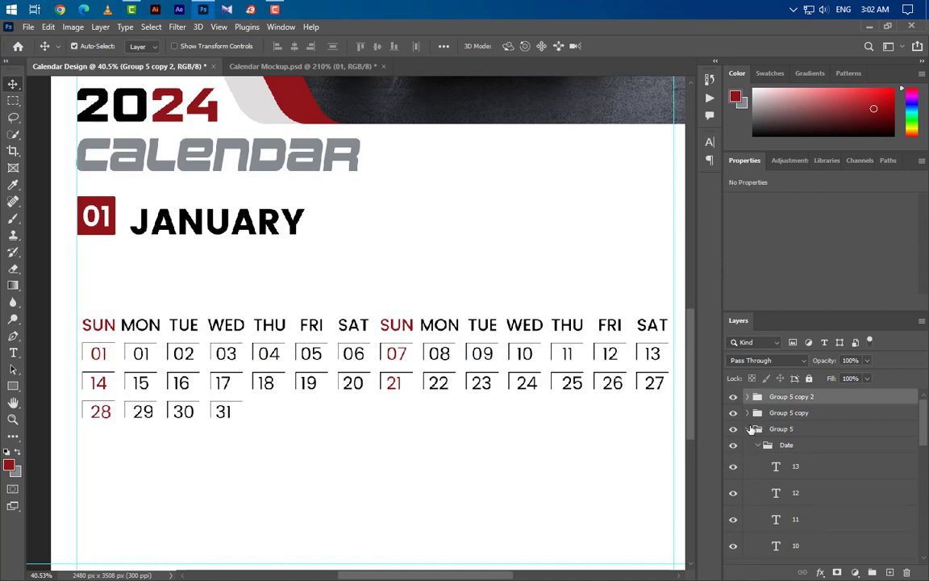
click(748, 429)
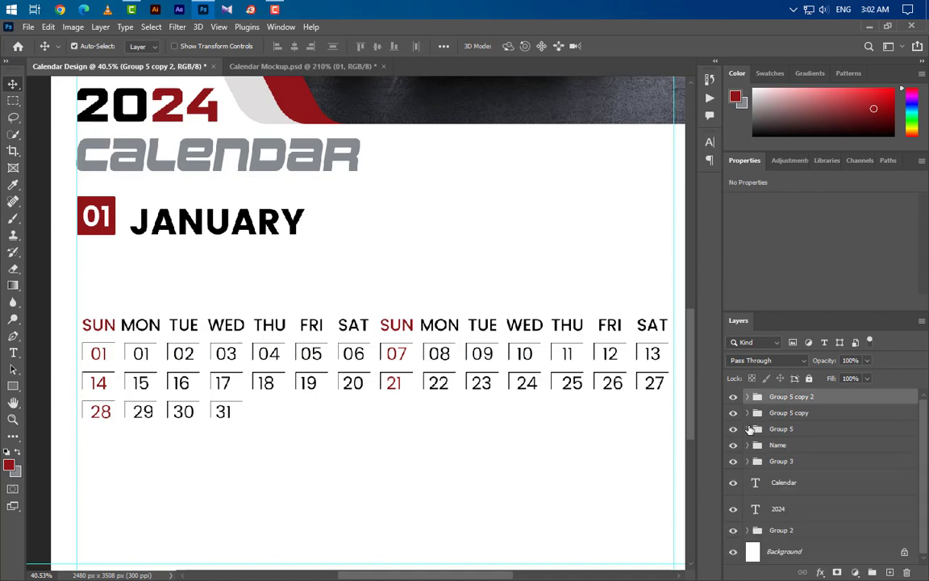
Step: Move the January grid up under its heading and stretch it wider to the right guide
shift+click(803, 445)
drag(274, 361, 249, 291)
key(ctrl+t)
scroll(208, 356, down, 1)
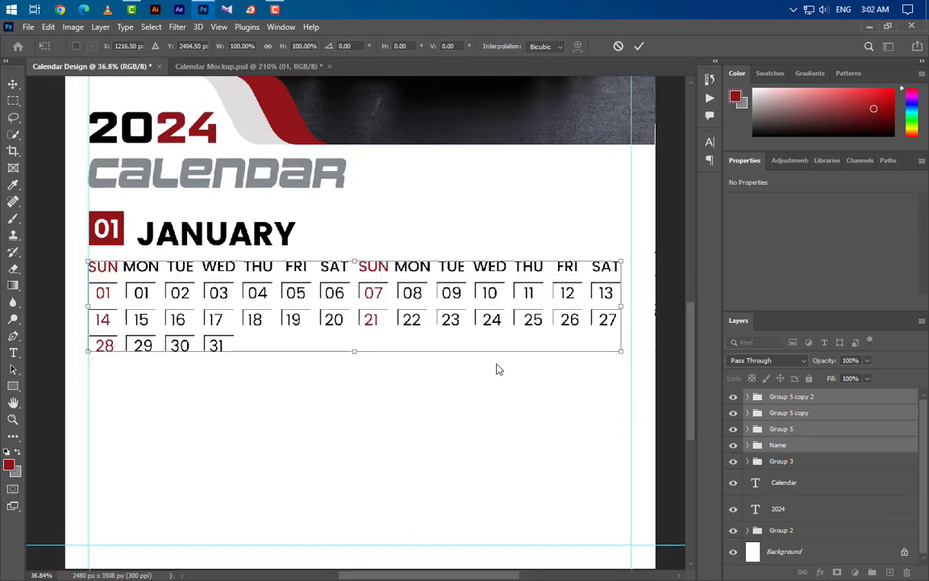
drag(618, 306, 627, 314)
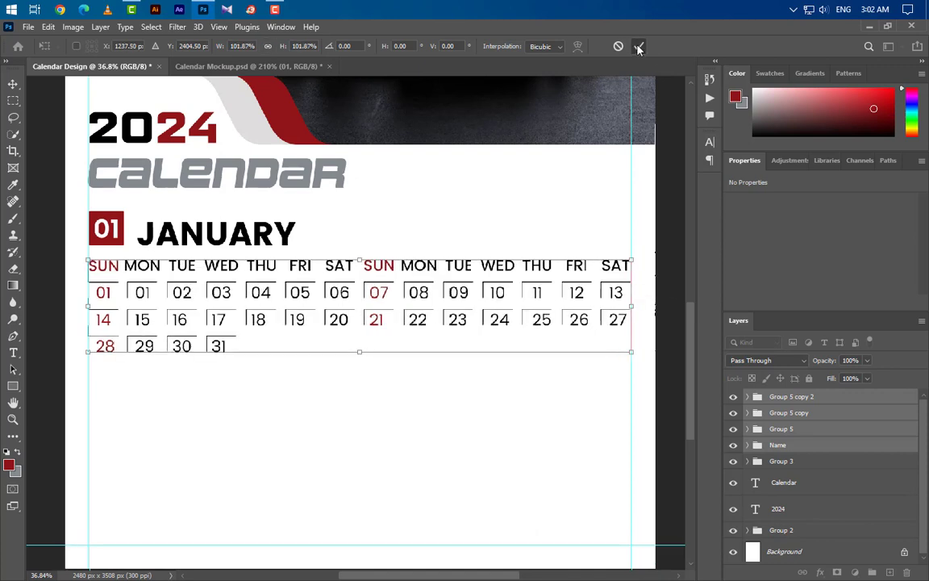
click(638, 47)
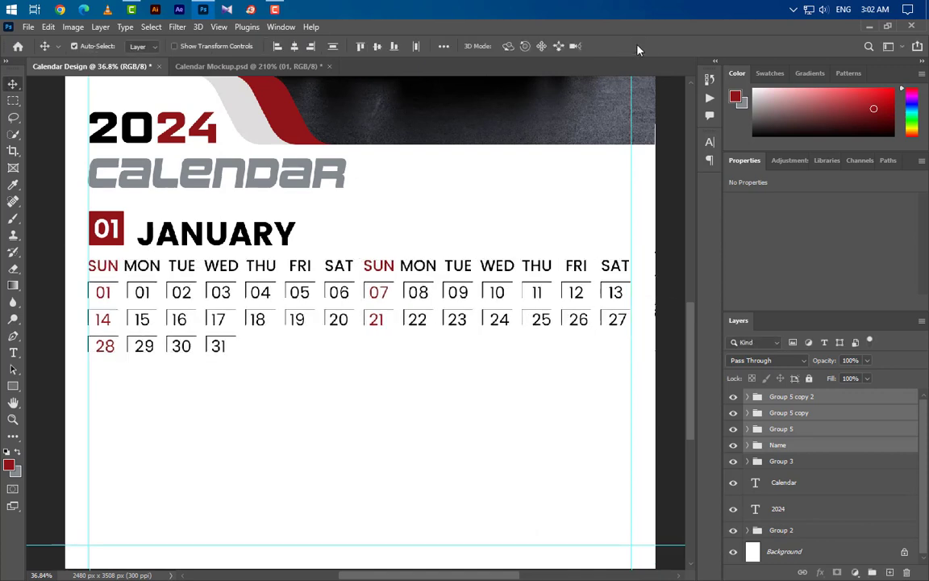
Step: Group Group 3 with the January date groups and name the group 'January'
shift+click(796, 463)
click(871, 572)
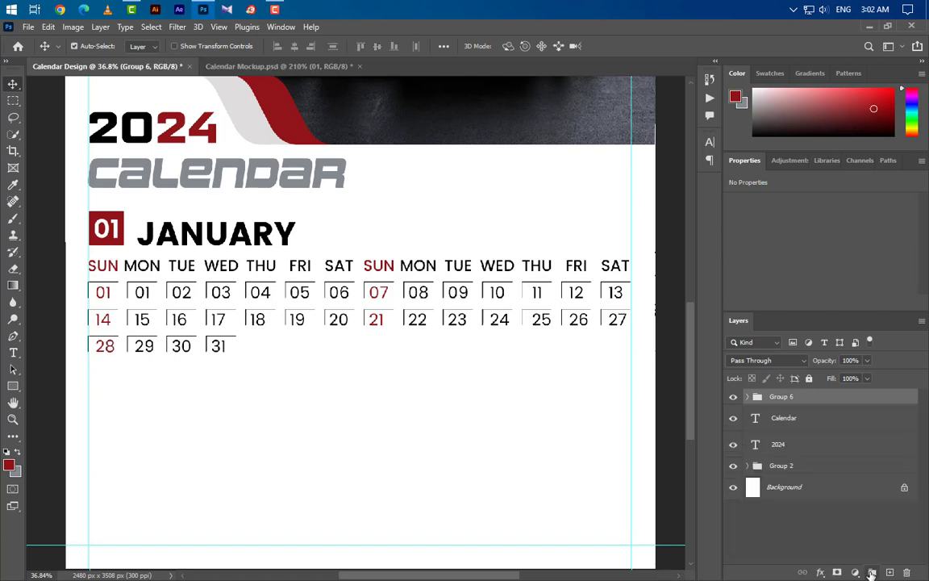
double_click(780, 399)
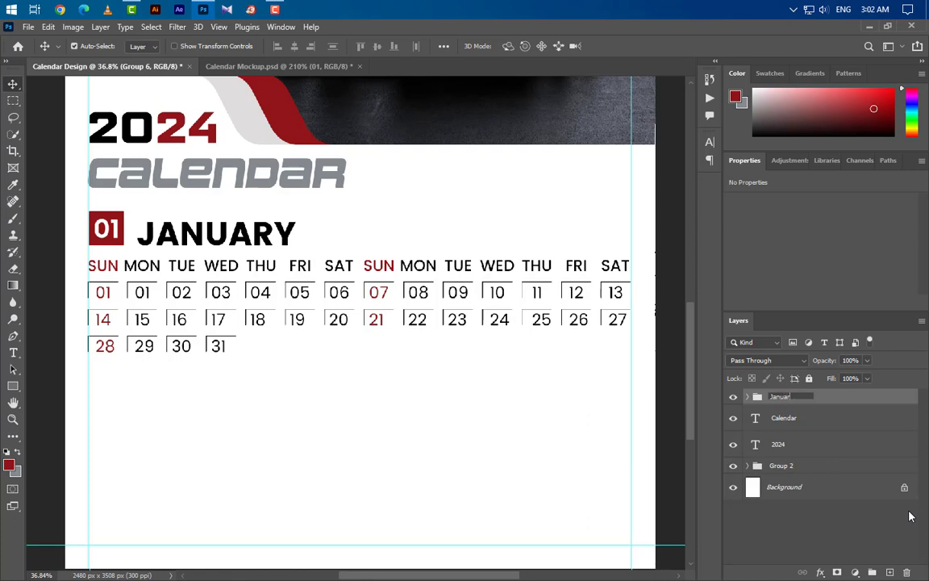
text(January)
key(Return)
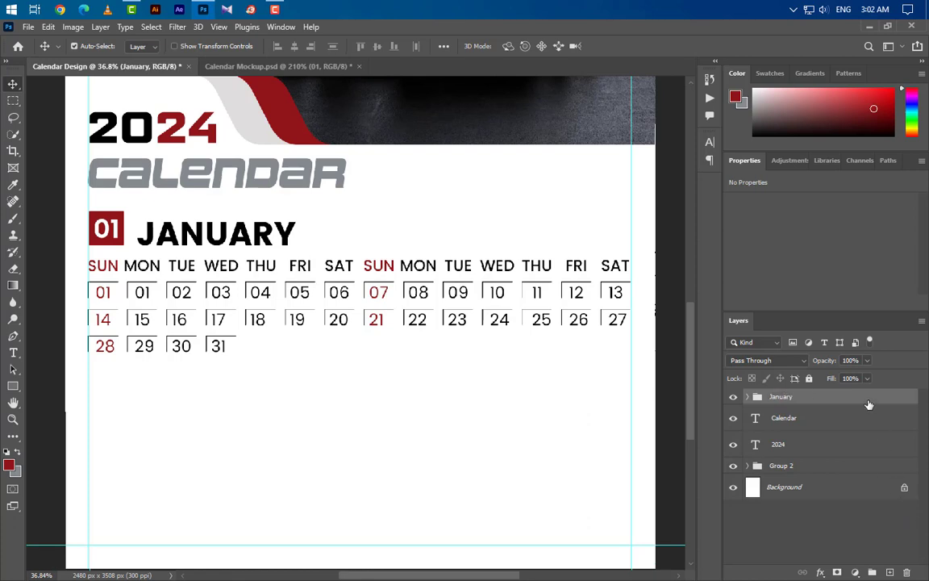
Step: Duplicate the January group and move the copy directly below the original
drag(854, 405, 888, 572)
key(ctrl+t)
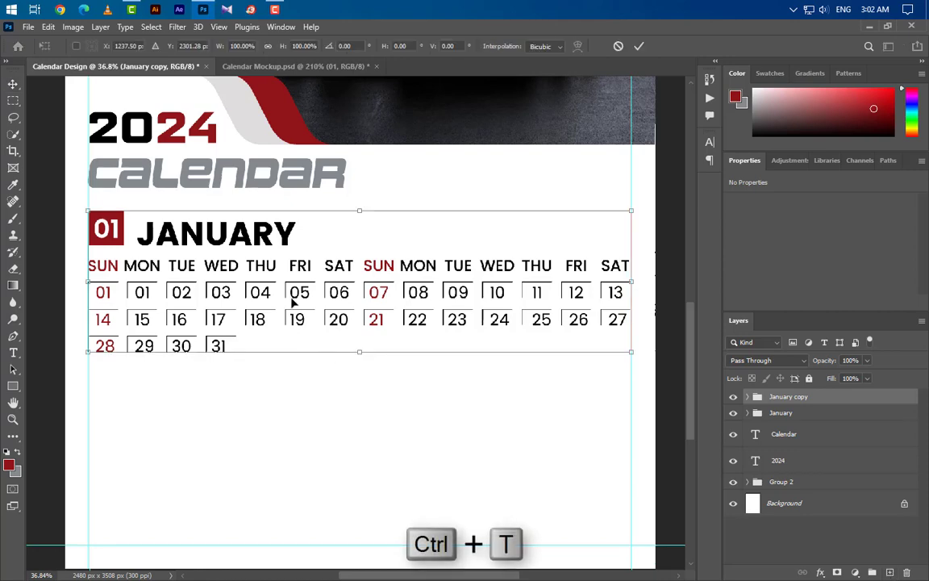
drag(293, 303, 292, 469)
click(639, 46)
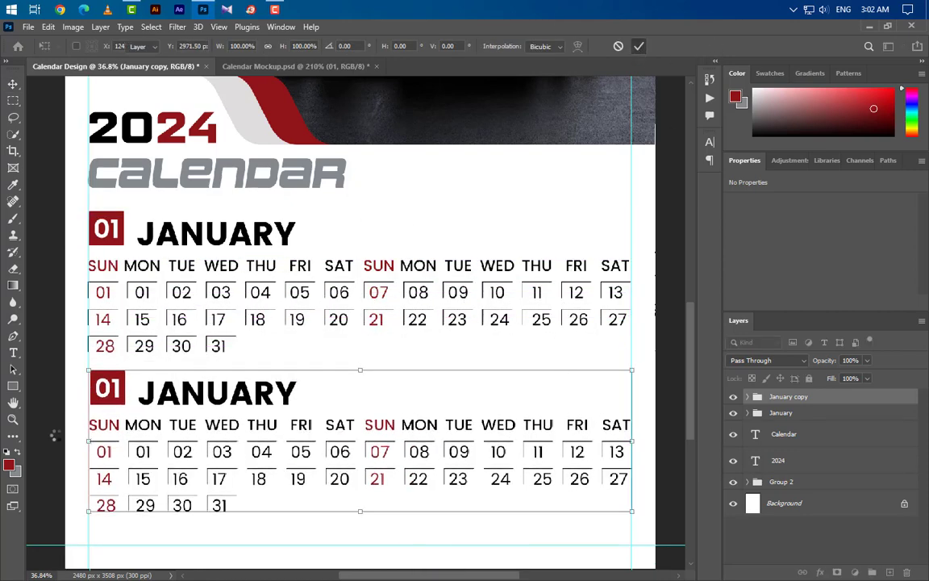
click(13, 352)
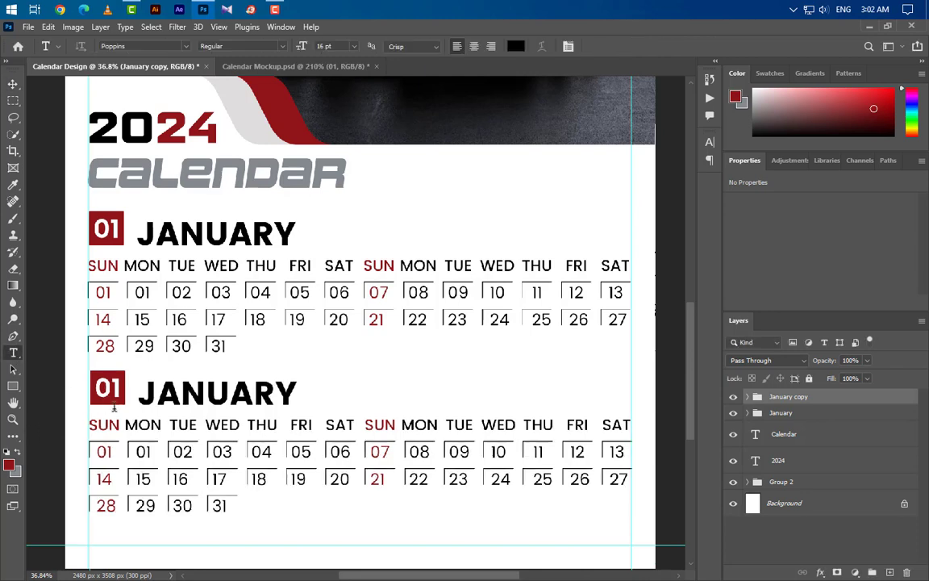
double_click(108, 388)
Step: Retype the copy's month number as 02 and its JANUARY title as FEBRUARY
text(02)
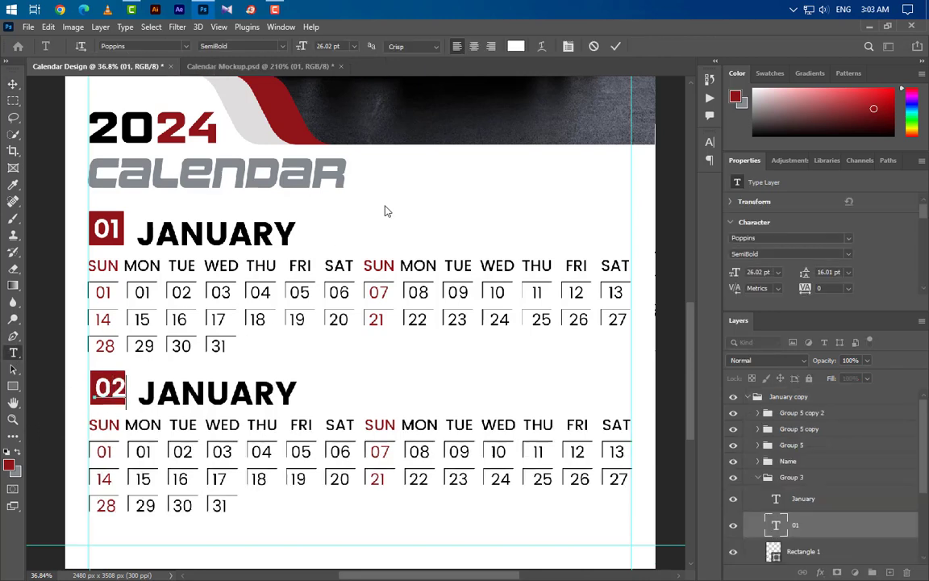
key(ctrl+Return)
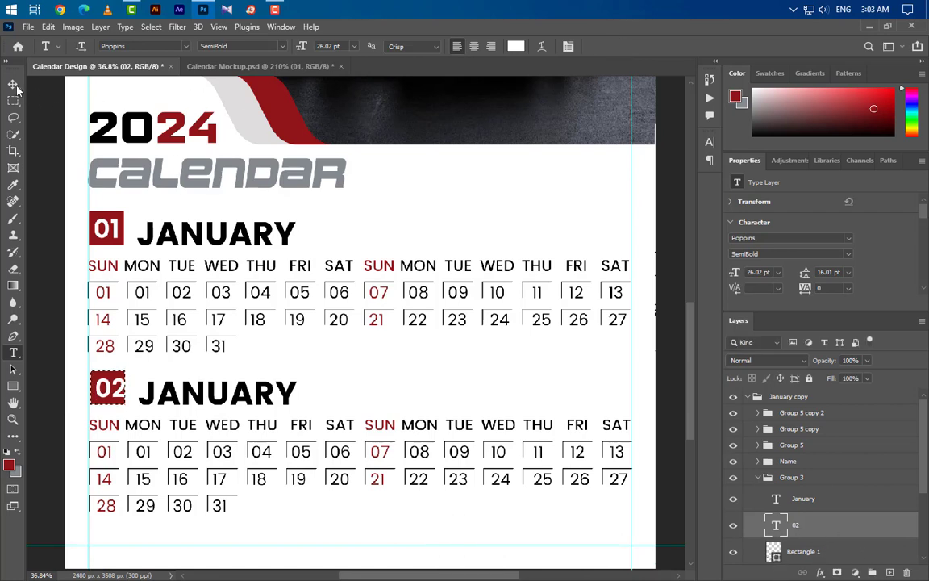
key(v)
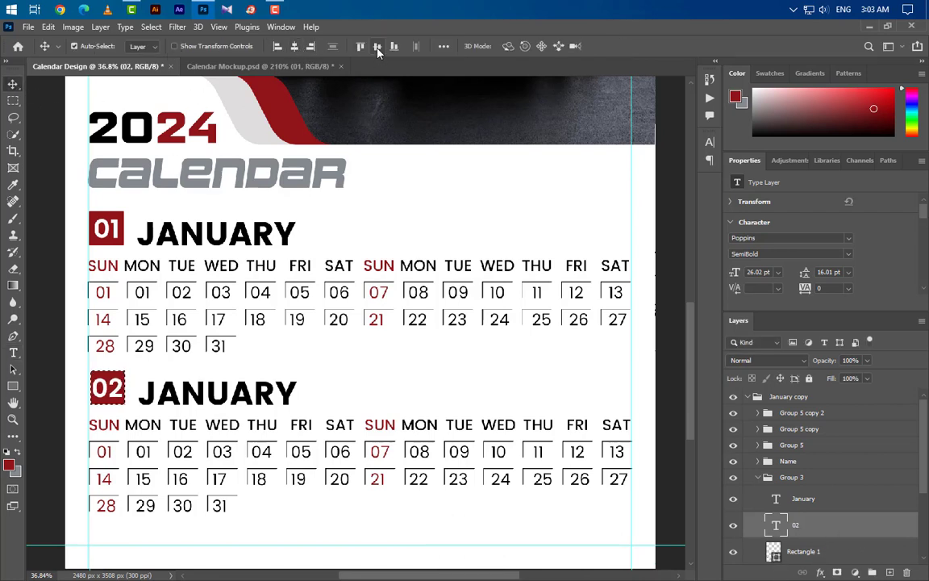
click(13, 352)
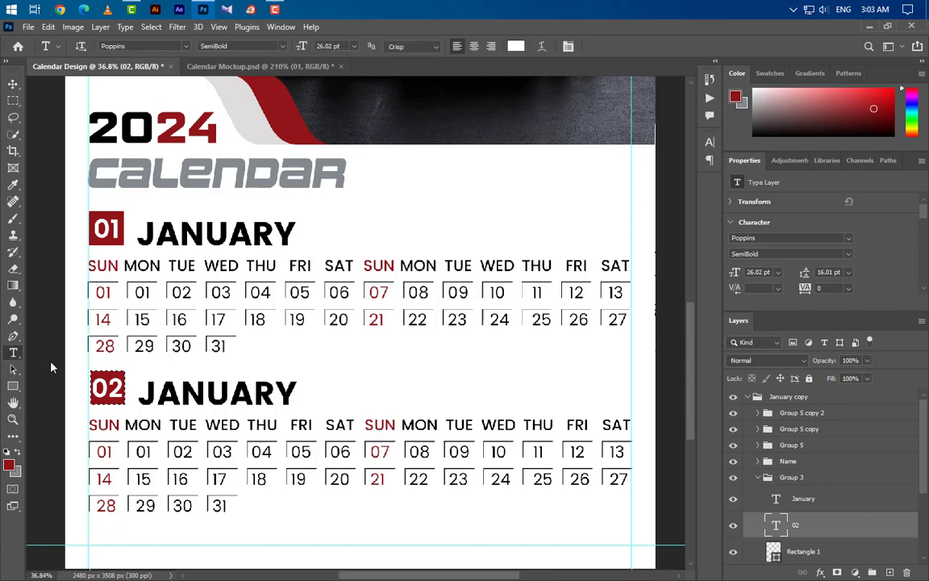
drag(139, 393, 312, 391)
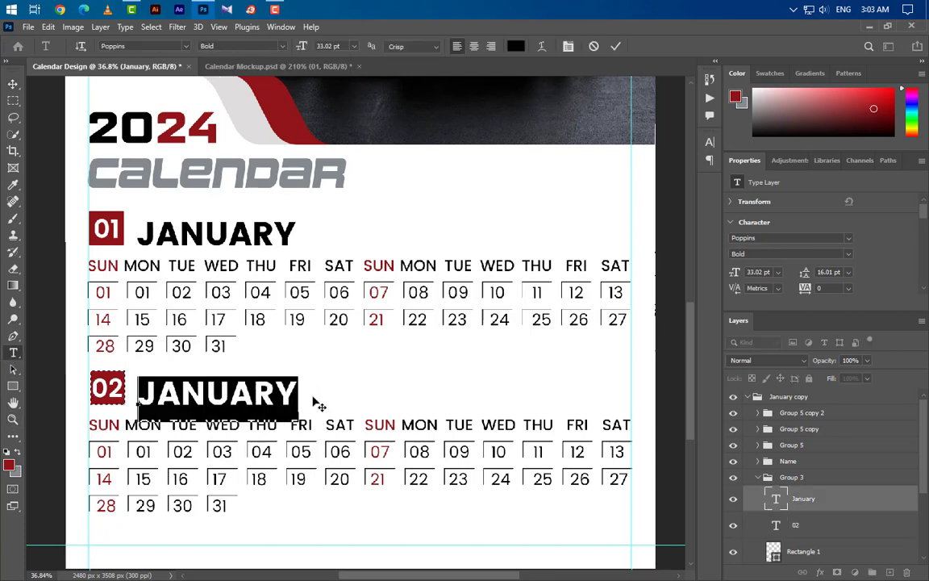
text(FEB)
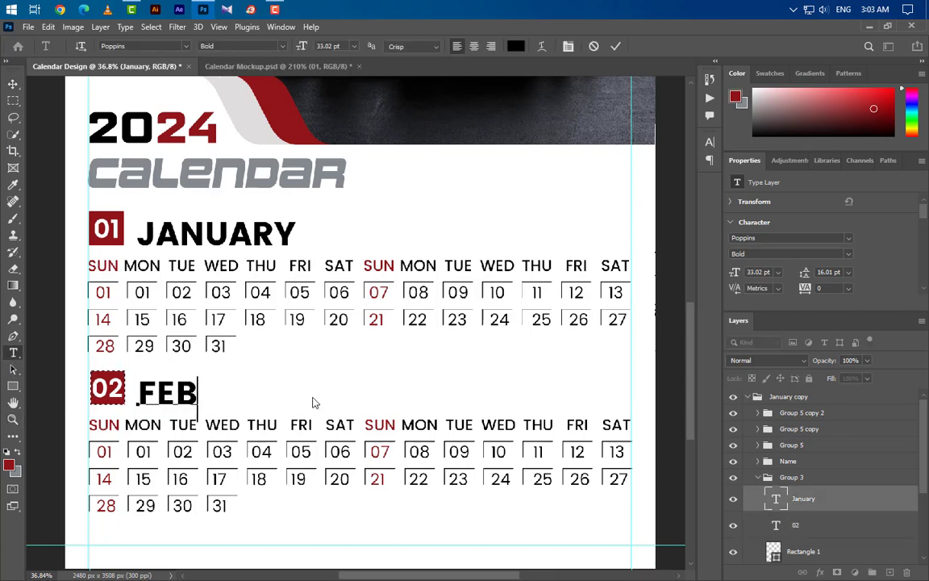
text(RUARY)
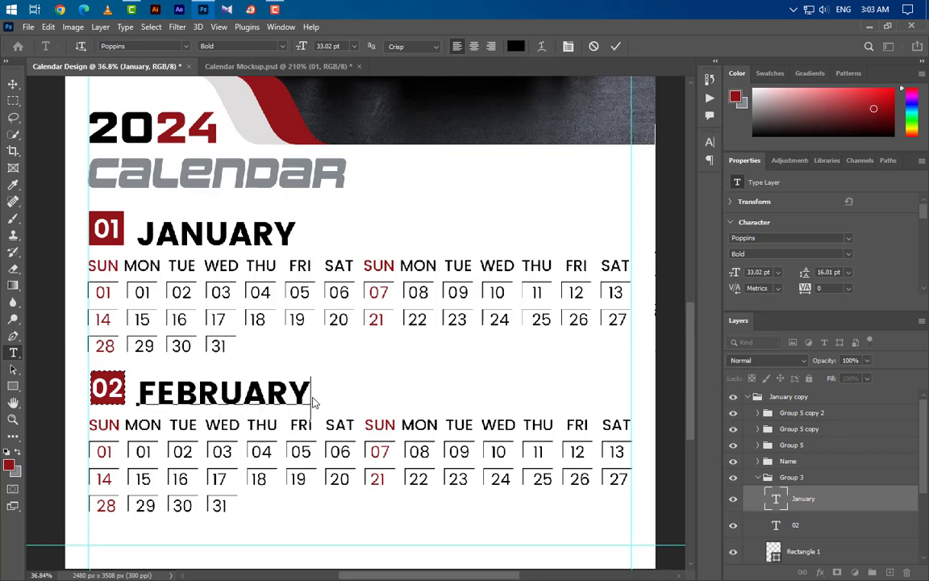
click(616, 46)
key(ctrl+d)
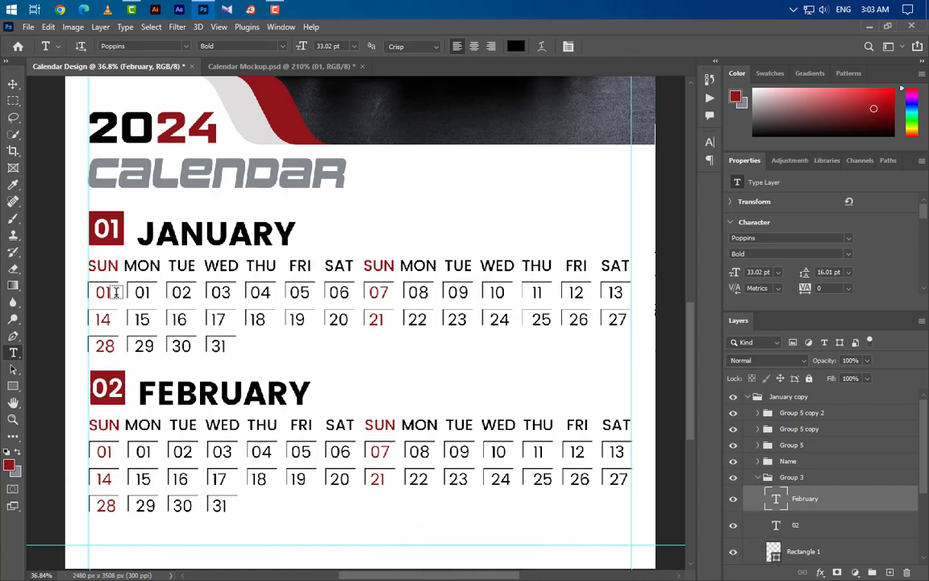
click(13, 84)
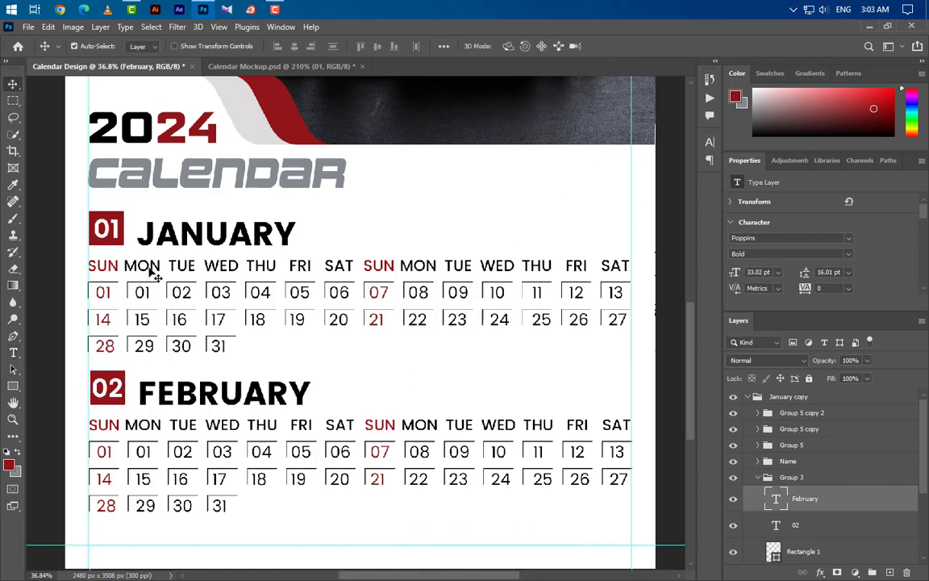
Step: Delete the stray 01 date layer from the second month block
click(795, 551)
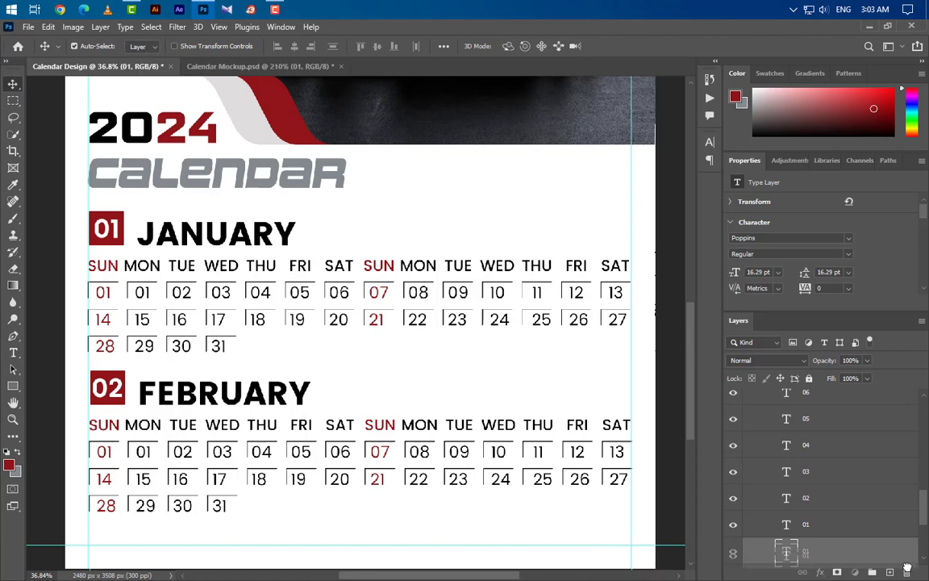
drag(795, 551, 907, 573)
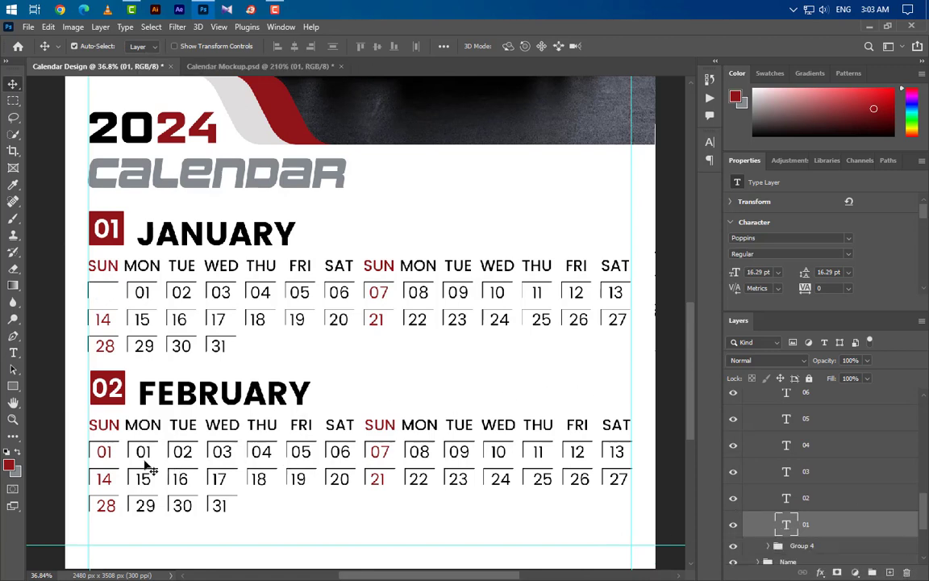
click(109, 457)
scroll(852, 448, up, 2)
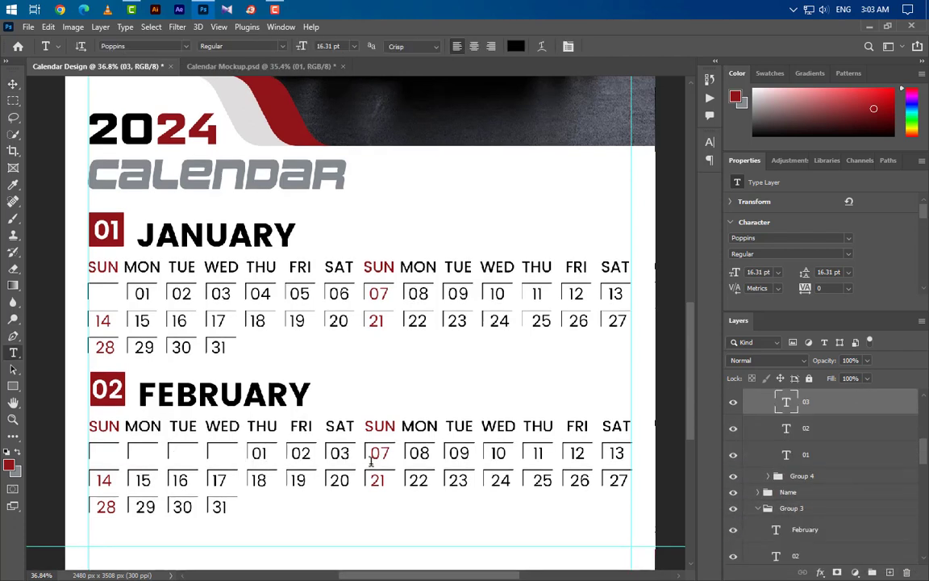
Step: Retype February's first Sunday and Monday dates as 04 and 05
double_click(373, 457)
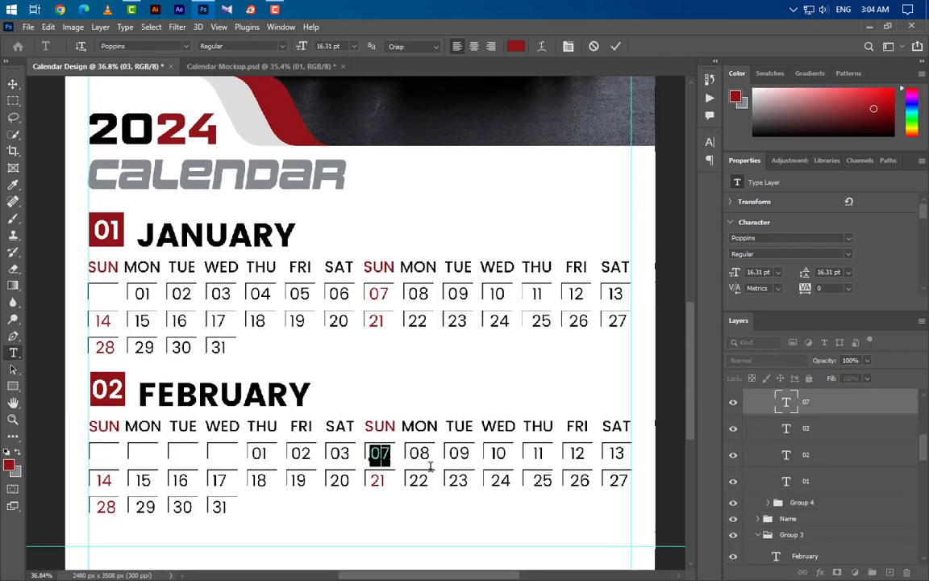
text(04)
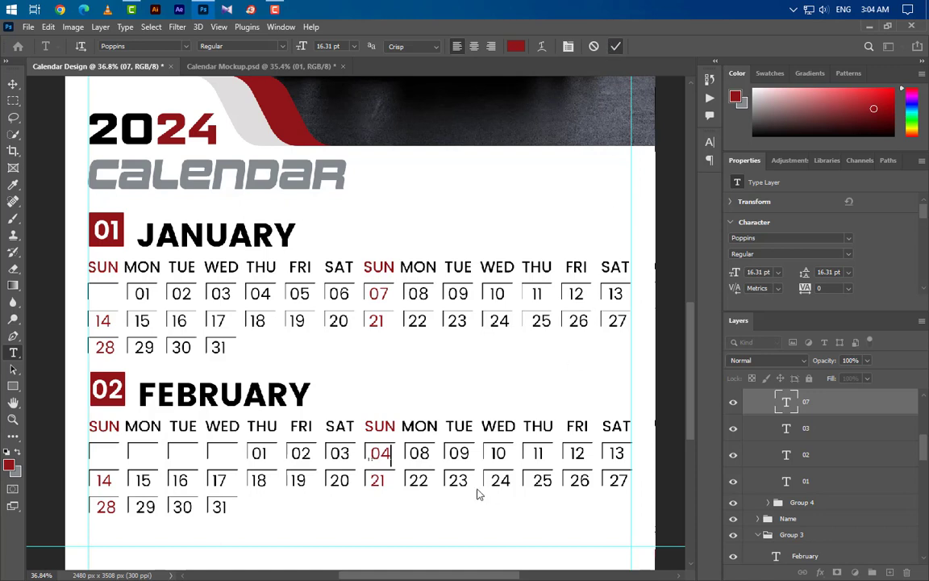
double_click(419, 453)
text(05)
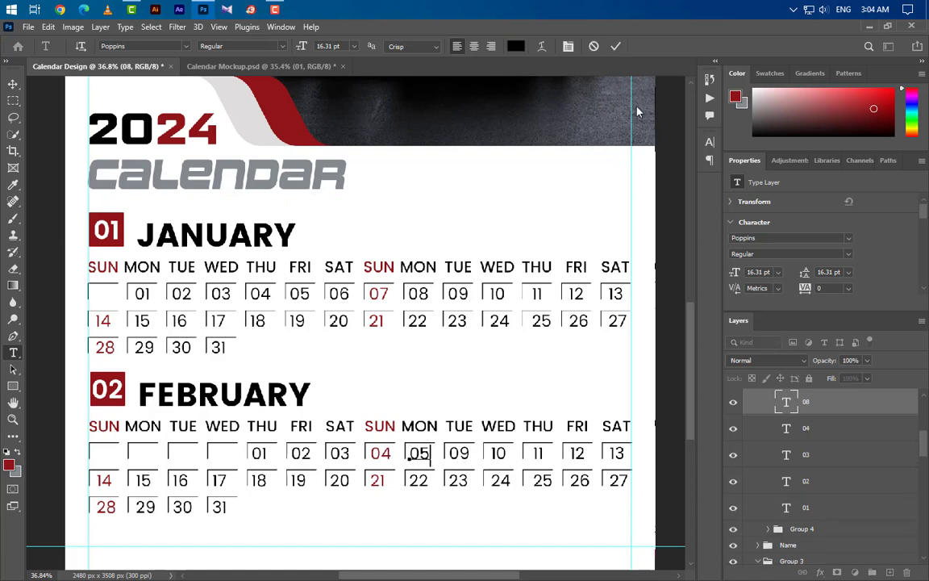
click(615, 46)
double_click(458, 453)
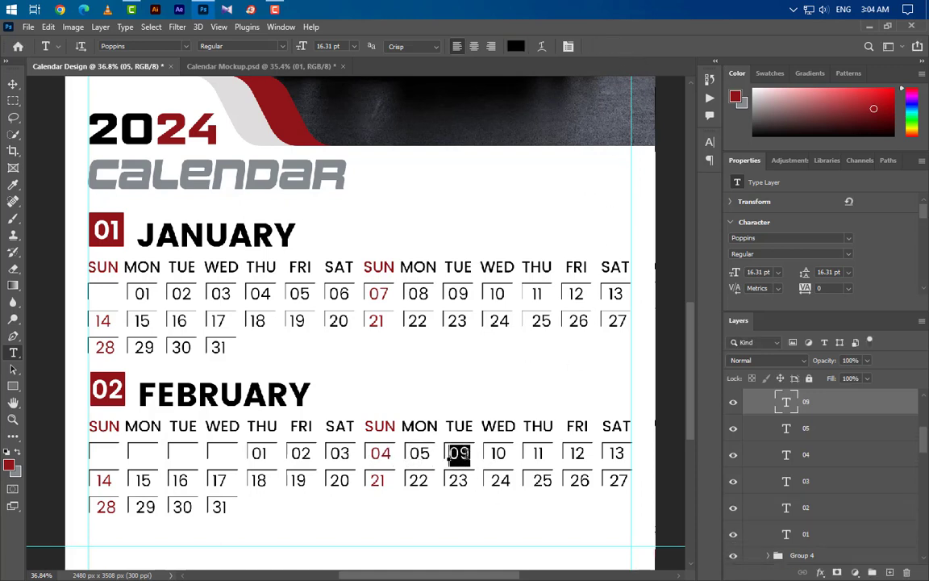
Step: Type the contact phone number below the February grid and set it to 12 pt
text(06)
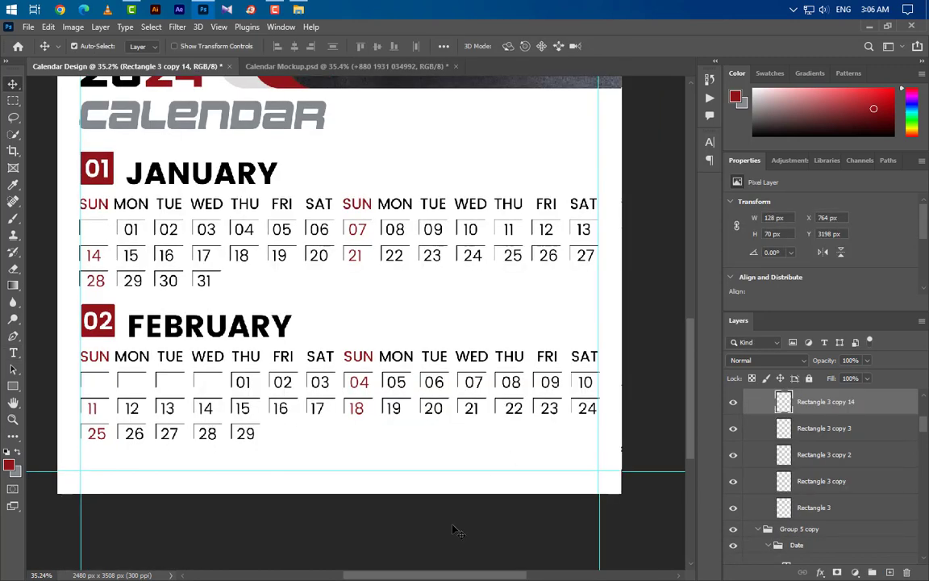
drag(420, 578, 412, 578)
scroll(450, 518, up, 3)
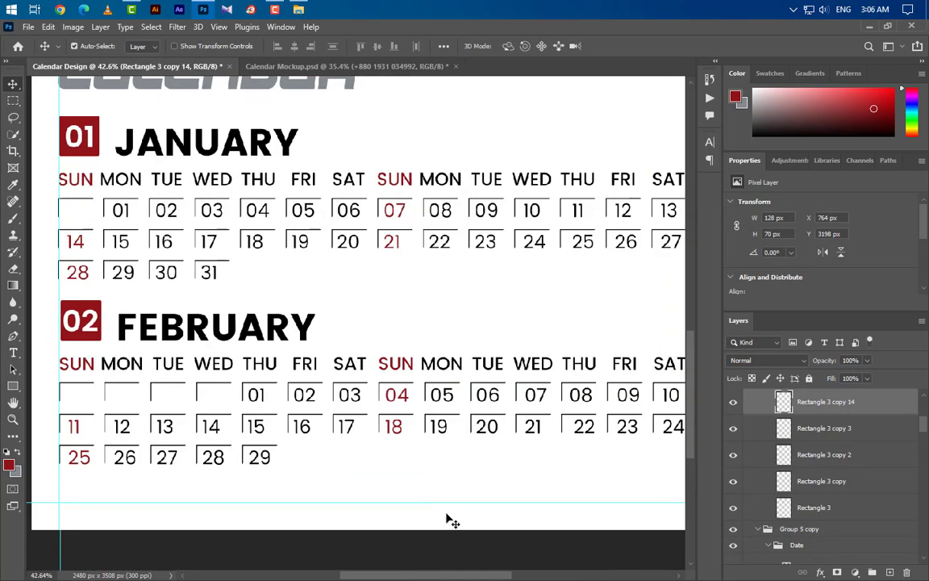
click(13, 352)
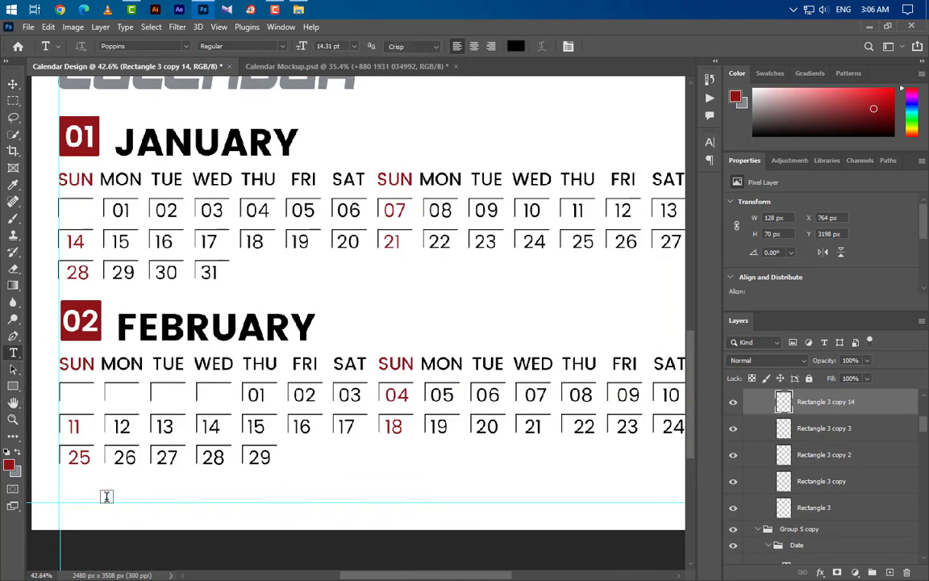
click(107, 497)
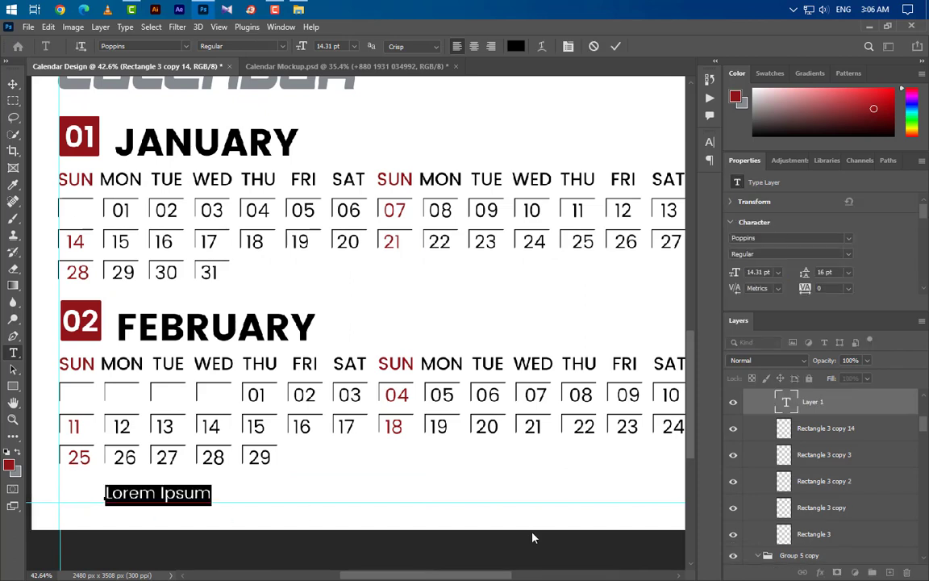
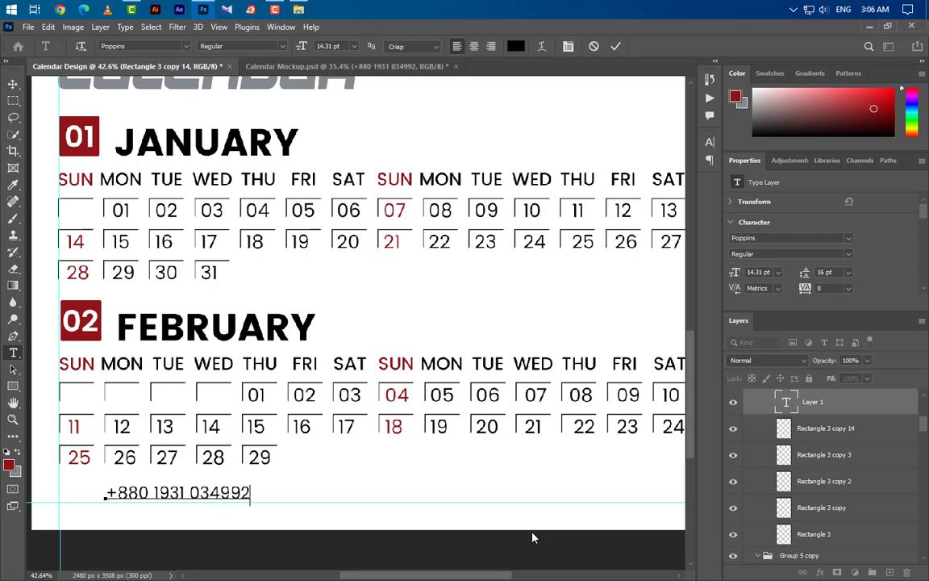
click(618, 48)
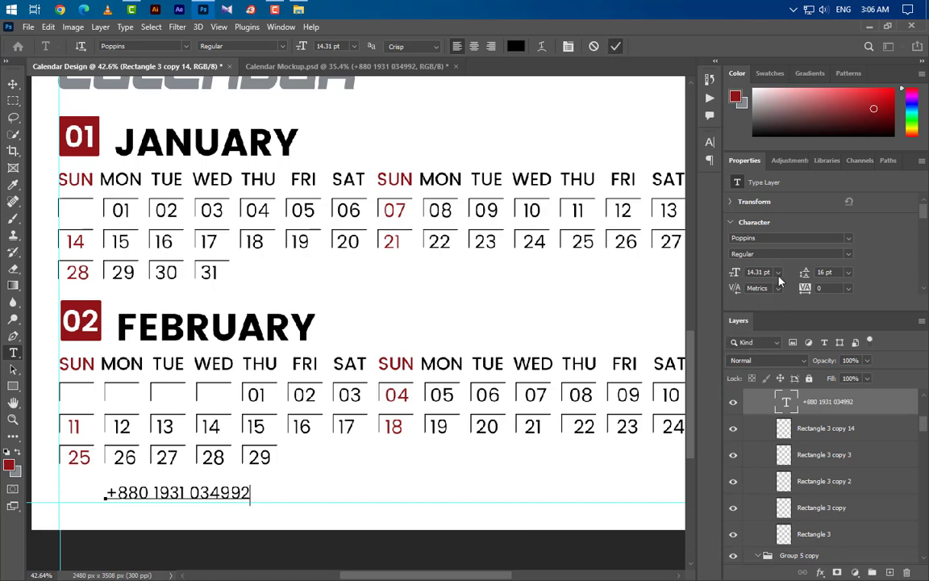
text(12)
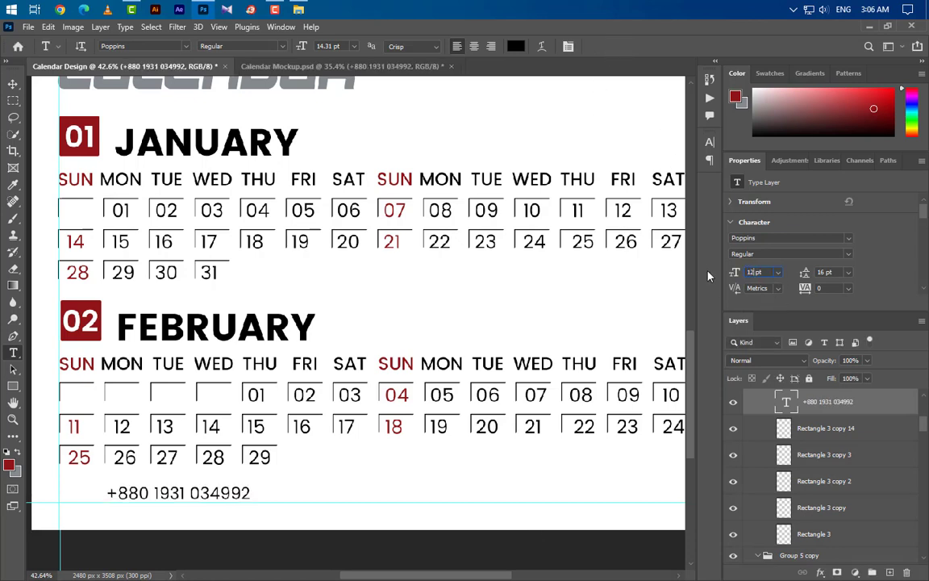
key(Return)
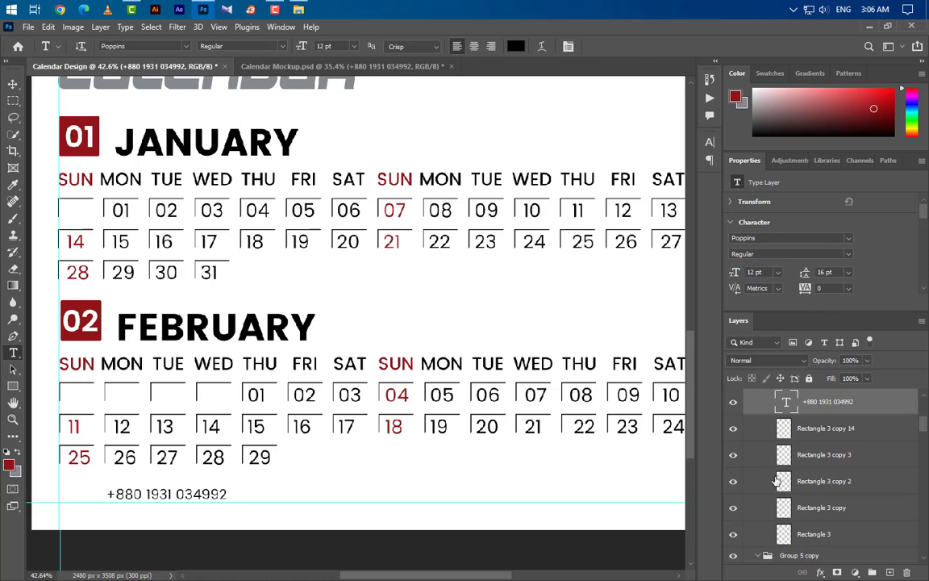
Step: Nudge the number down slightly and drag the telephone icon PNG onto the page, shrinking it
click(13, 84)
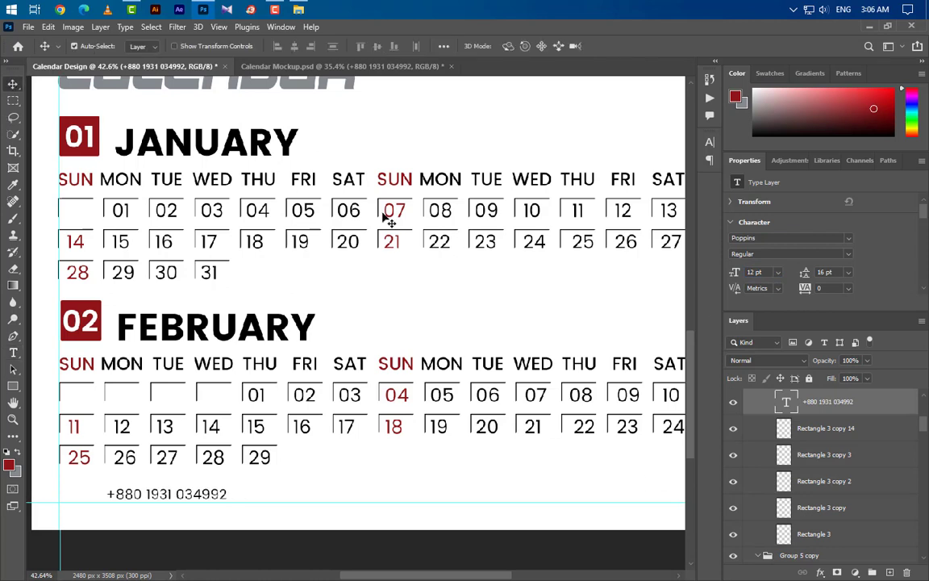
key(Down)
key(Down)
key(Down)
key(Down)
key(Down)
key(Down)
key(Down)
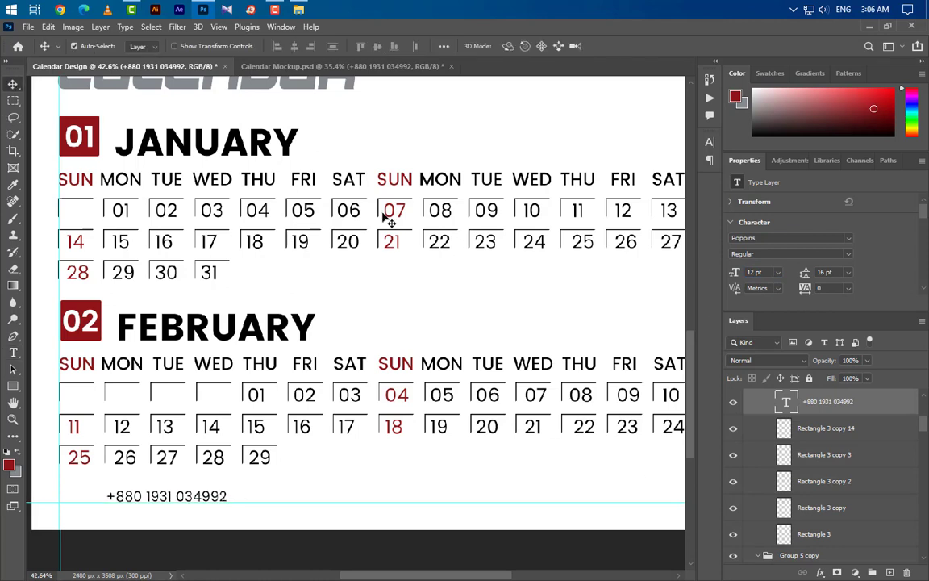
click(227, 9)
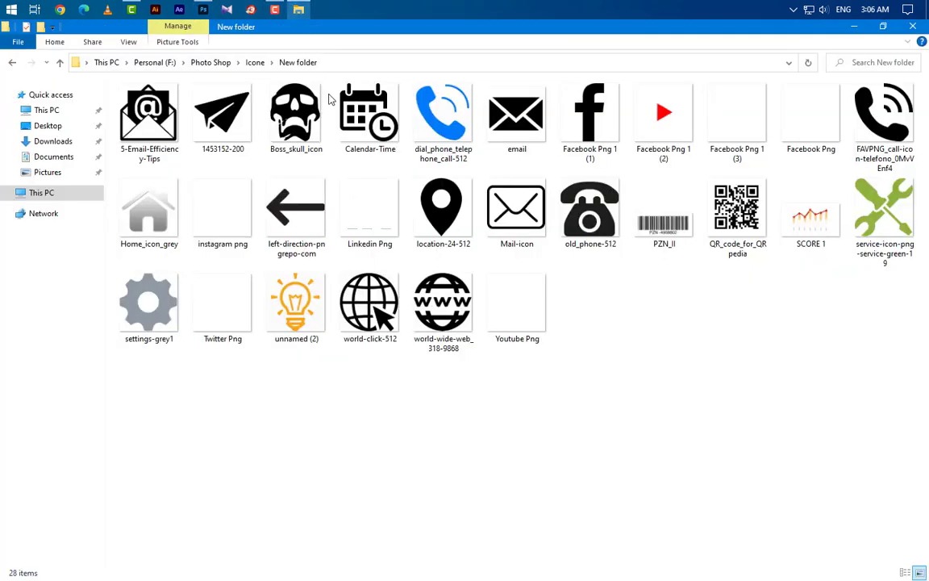
drag(224, 31, 267, 407)
drag(650, 302, 117, 494)
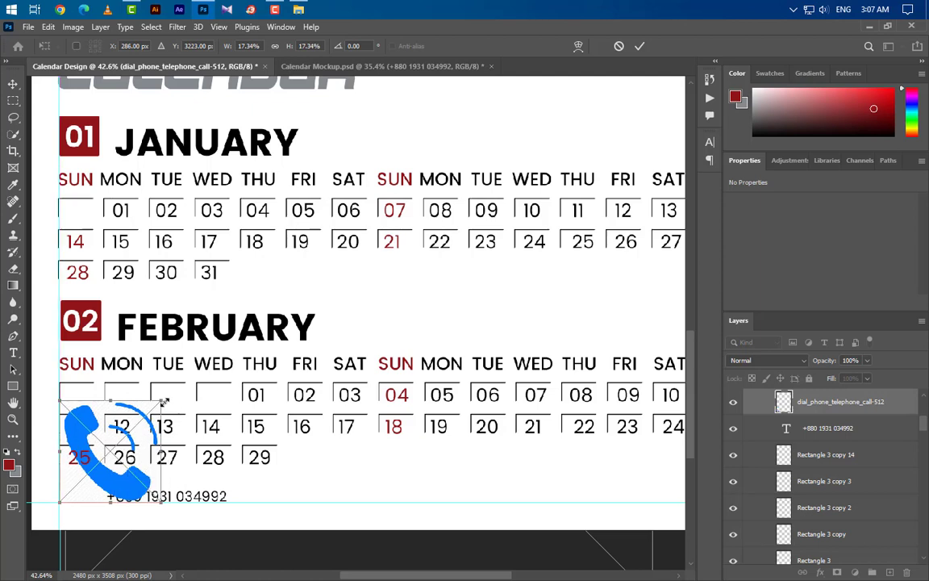
Step: Shrink the telephone icon to sit left of the number and give it a red Color Overlay
drag(163, 401, 77, 487)
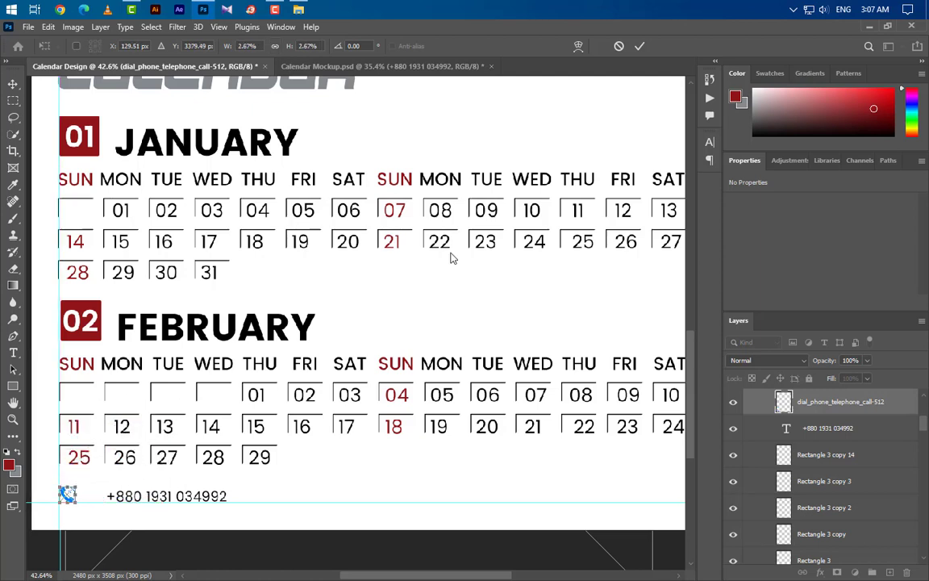
click(640, 46)
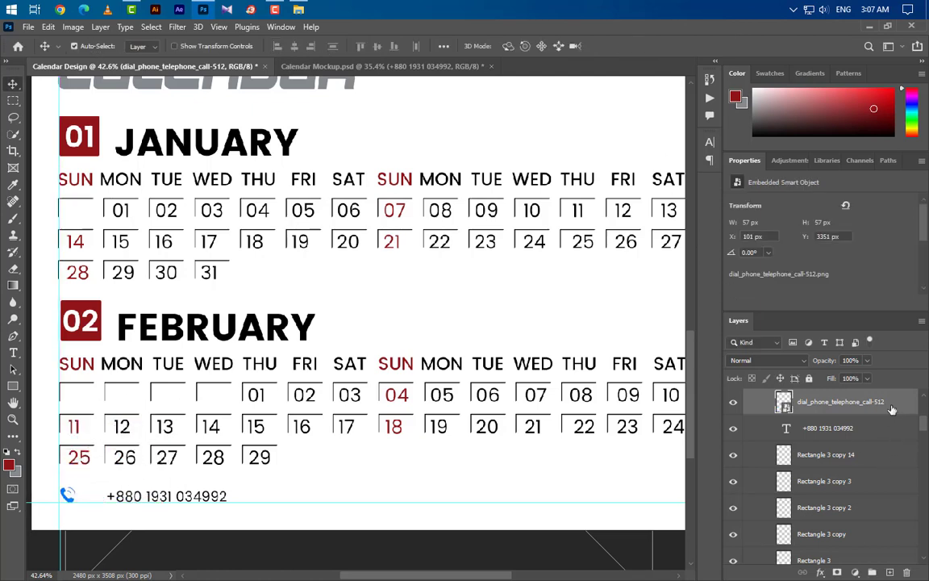
double_click(884, 412)
key(Return)
click(484, 496)
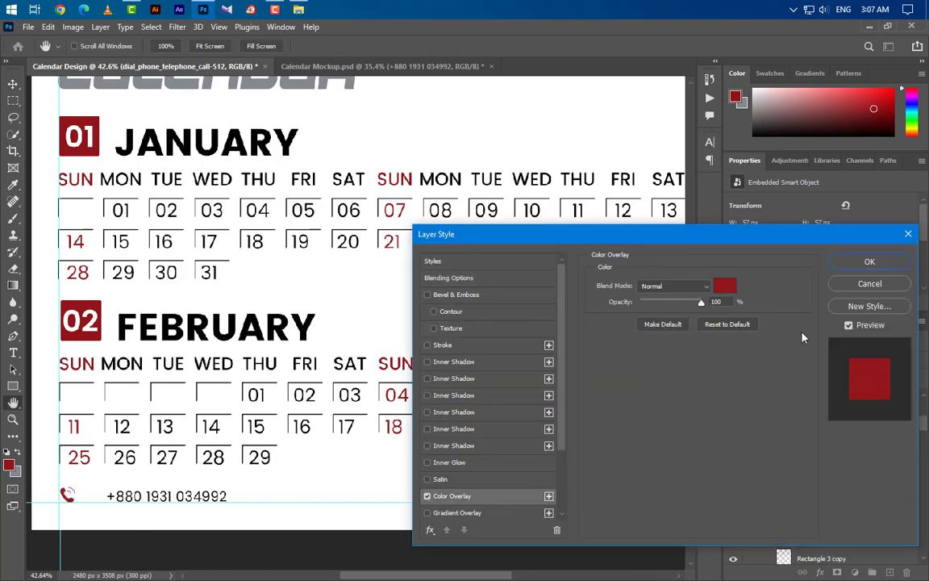
click(856, 265)
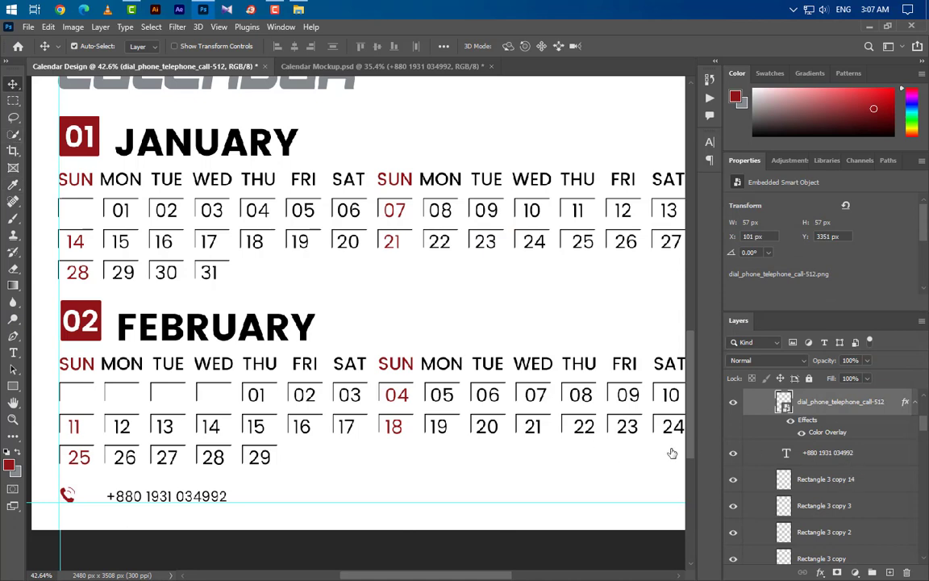
Step: Nudge the phone number left toward the icon and group both layers as Group 6
key(Left)
key(Left)
key(Left)
key(Left)
key(Left)
key(Left)
key(Left)
key(Left)
key(Left)
key(Left)
key(Left)
key(Left)
key(Left)
key(Left)
key(Left)
key(Left)
key(Left)
key(Left)
key(Left)
key(Left)
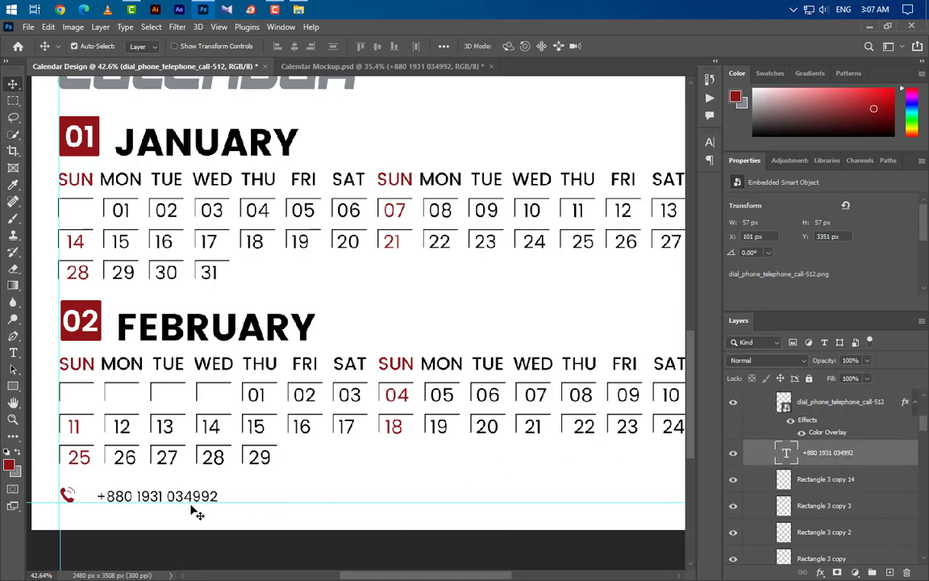
key(Left)
key(Left)
key(Left)
key(Left)
key(Left)
key(Left)
key(Left)
key(Left)
key(Left)
key(Left)
key(Left)
key(Left)
key(Left)
key(Left)
key(Left)
key(Left)
key(Left)
key(Left)
key(Left)
key(Left)
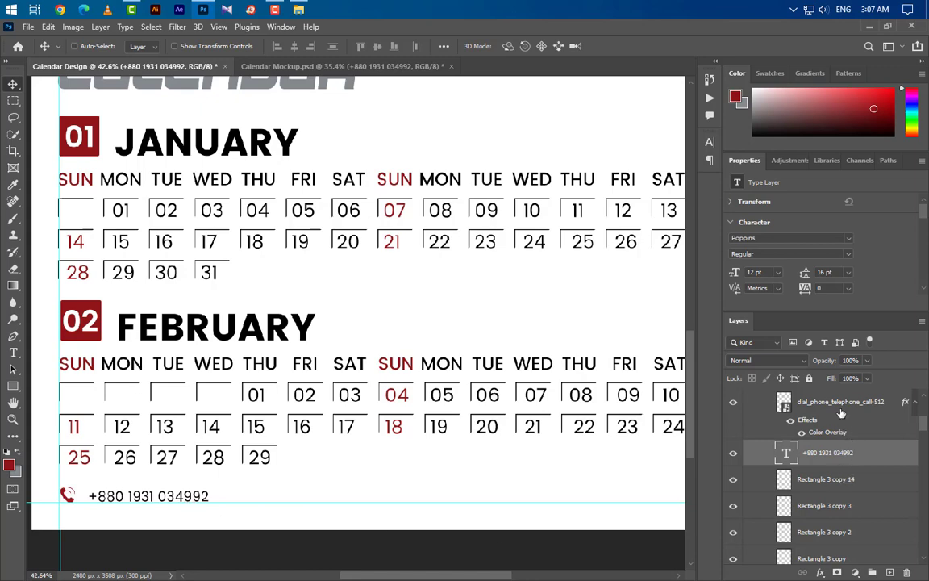
shift+click(842, 404)
click(915, 401)
click(872, 572)
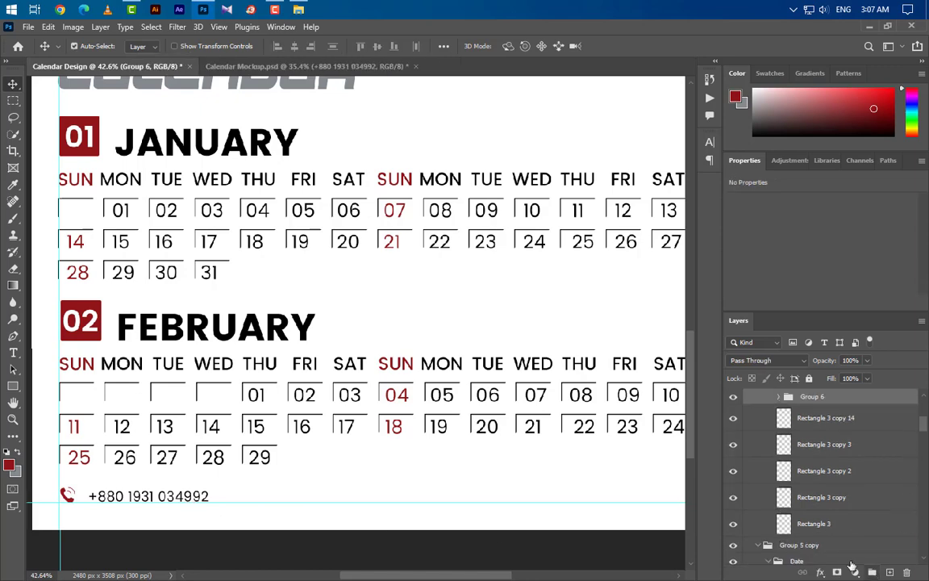
Step: Duplicate the phone icon-and-number group rightward along the footer, spacing the copies across the bottom
scroll(255, 477, down, 3)
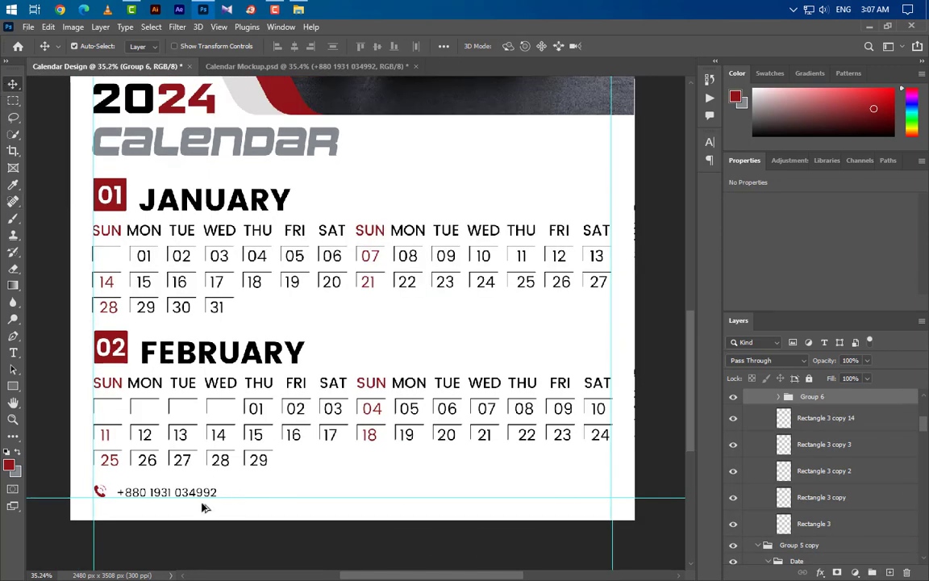
drag(187, 497, 587, 486)
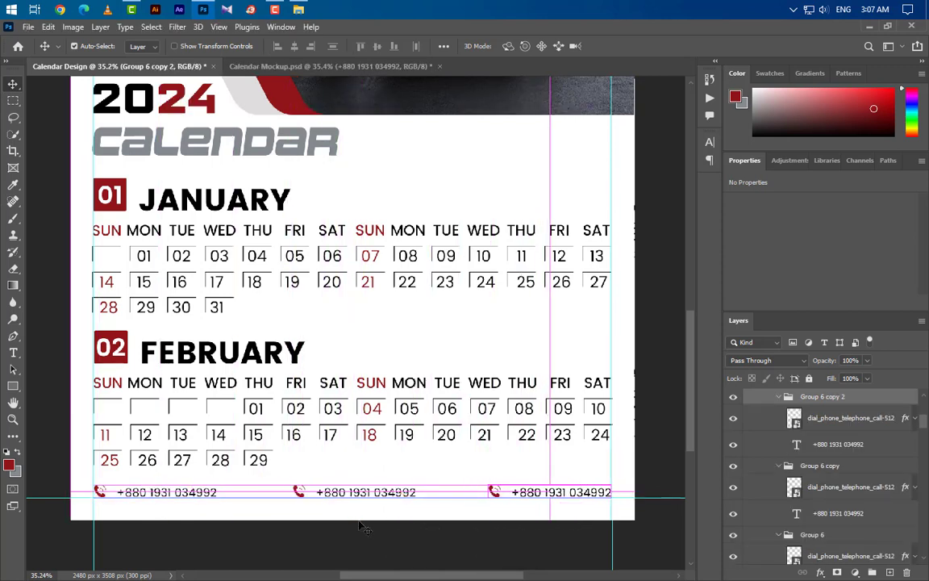
click(300, 495)
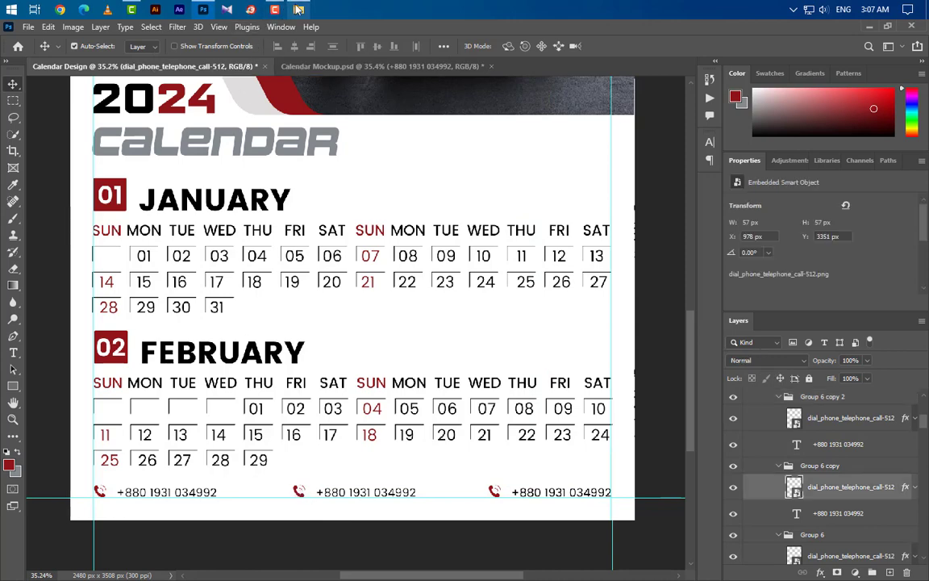
click(299, 10)
Step: Place the world-click-512 globe icon in the middle entry, shrink it, tint it red, and delete the old phone icon
click(387, 318)
drag(388, 318, 366, 453)
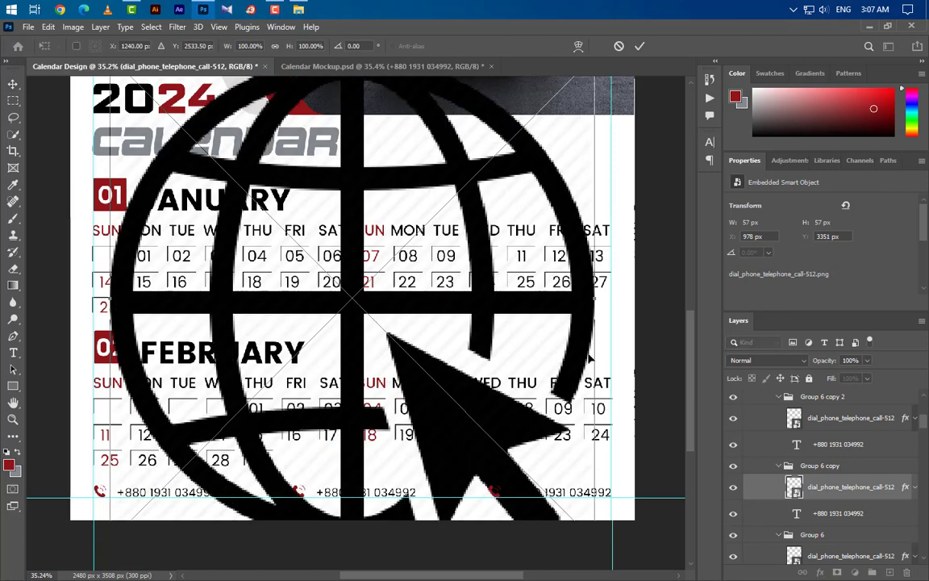
drag(597, 301, 303, 489)
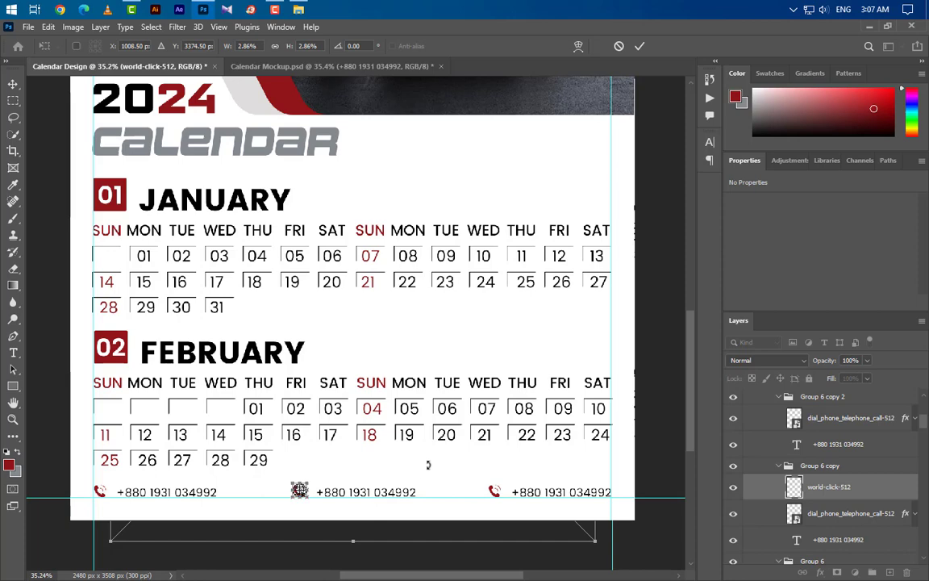
click(639, 46)
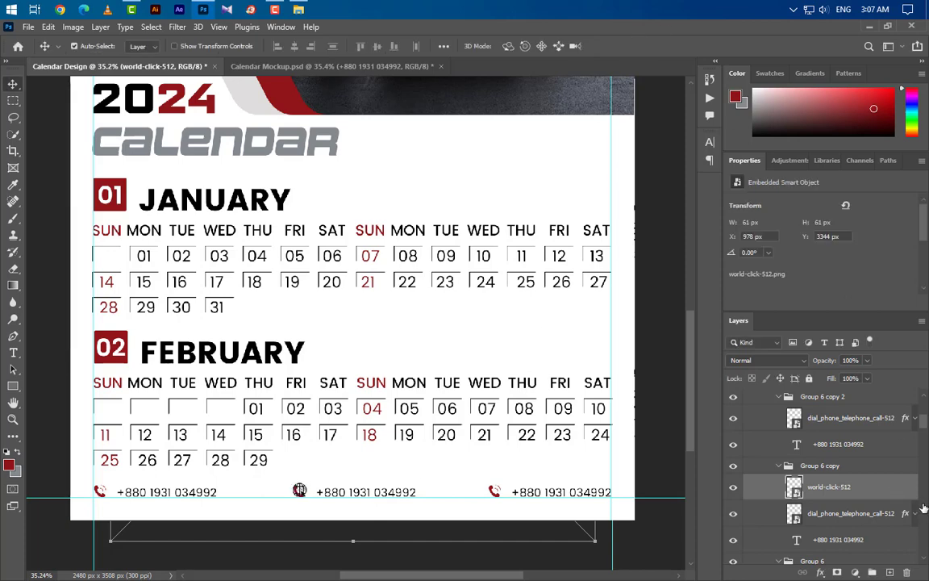
click(489, 496)
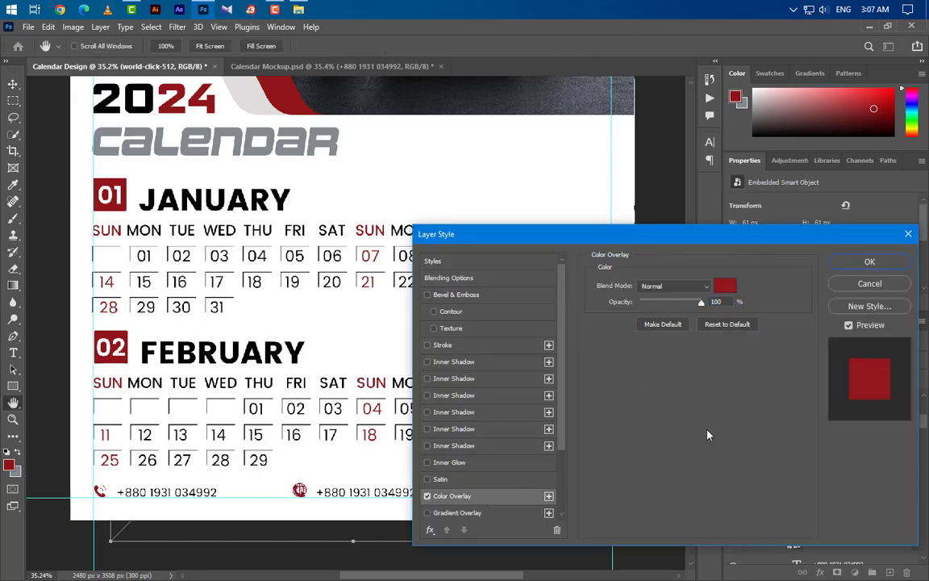
click(870, 262)
click(847, 538)
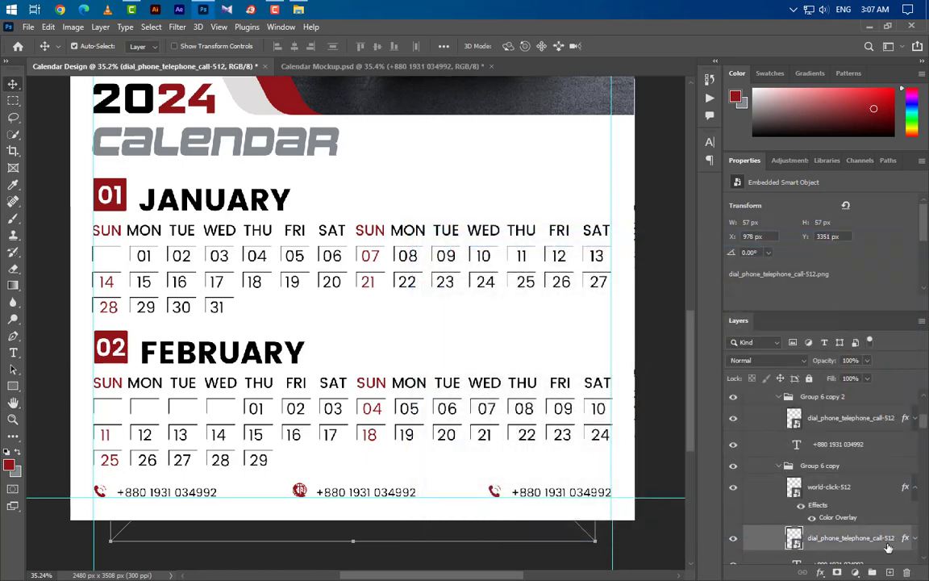
click(908, 571)
key(t)
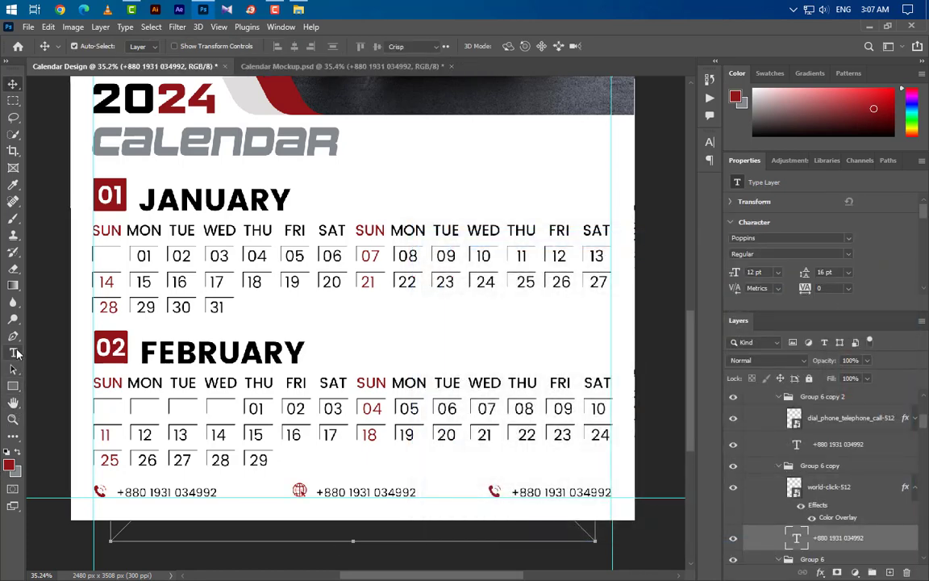
drag(318, 494, 427, 494)
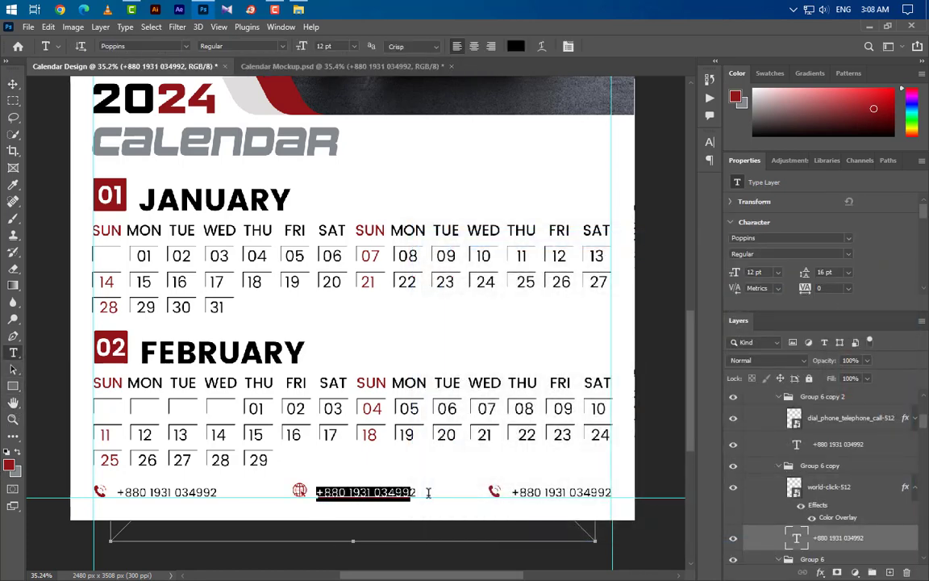
text(www.graphicsfamily.com)
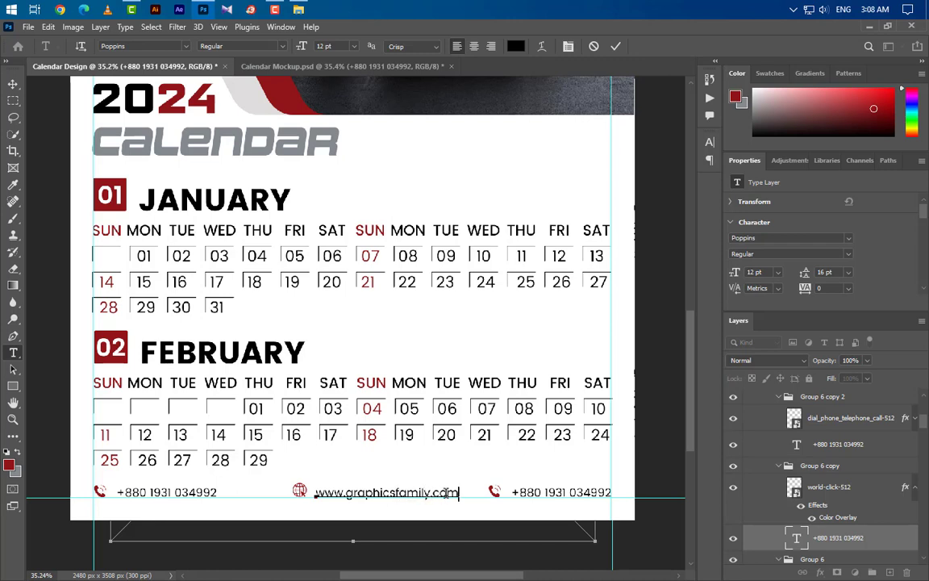
click(617, 49)
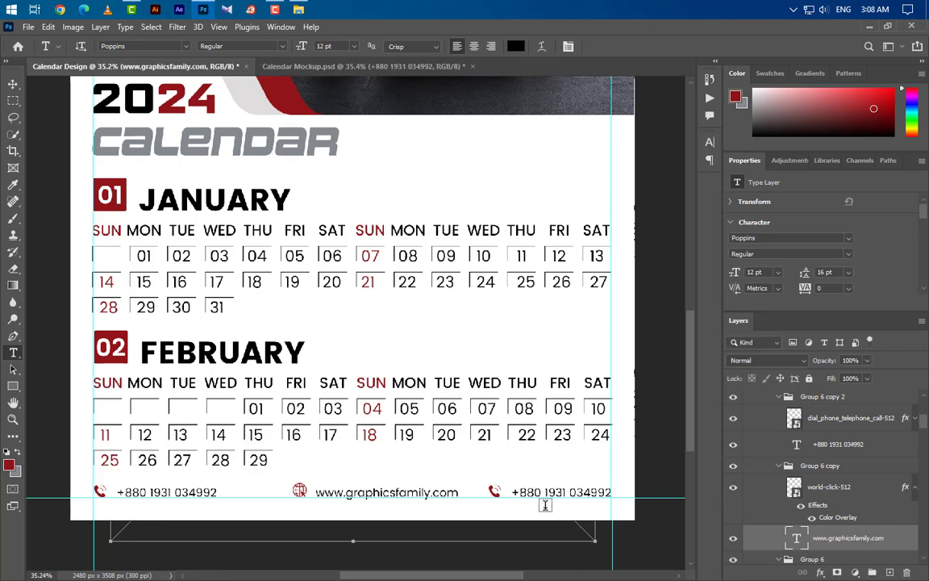
Step: Replace the right-hand phone number with a sample email address and select its phone icon
click(514, 494)
key(ctrl+a)
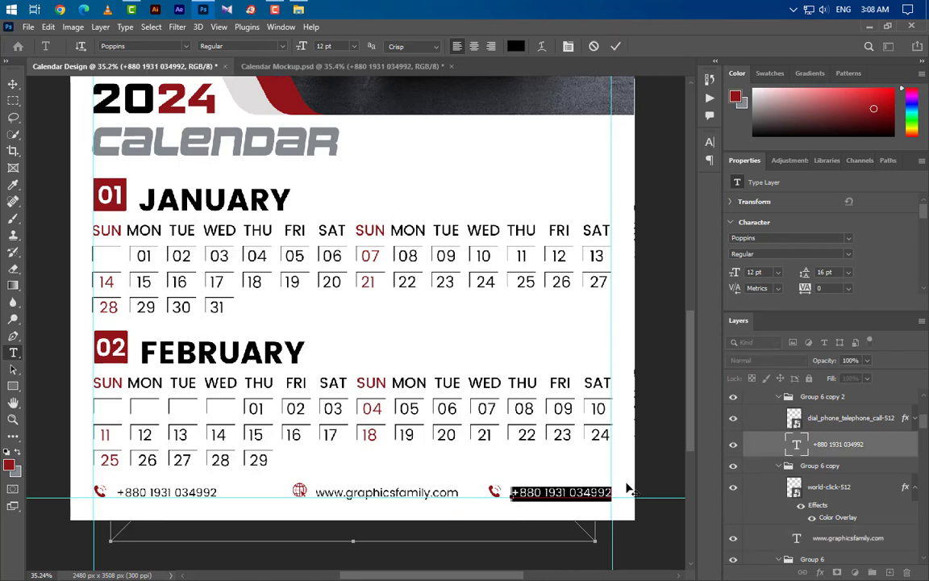
text(example@gmail.com)
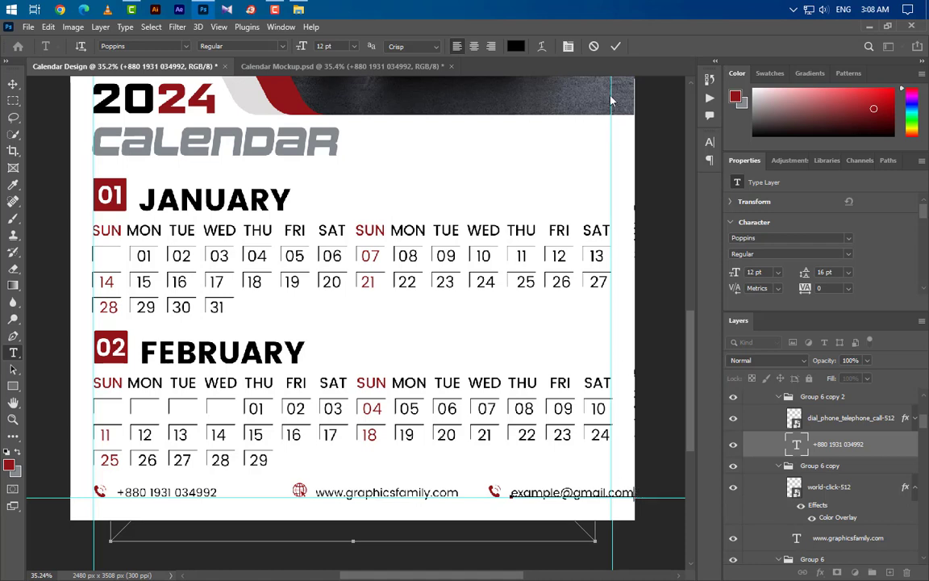
click(614, 47)
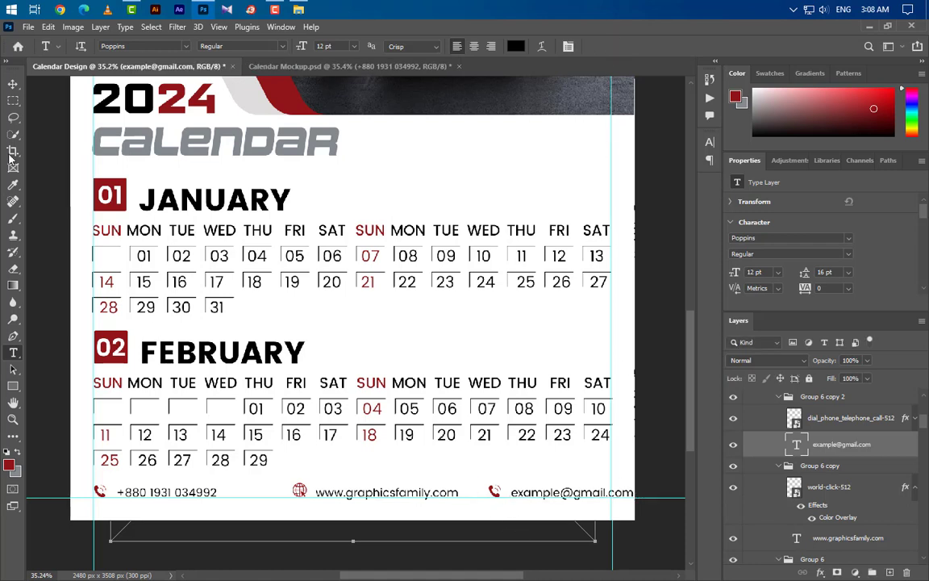
click(13, 83)
click(495, 498)
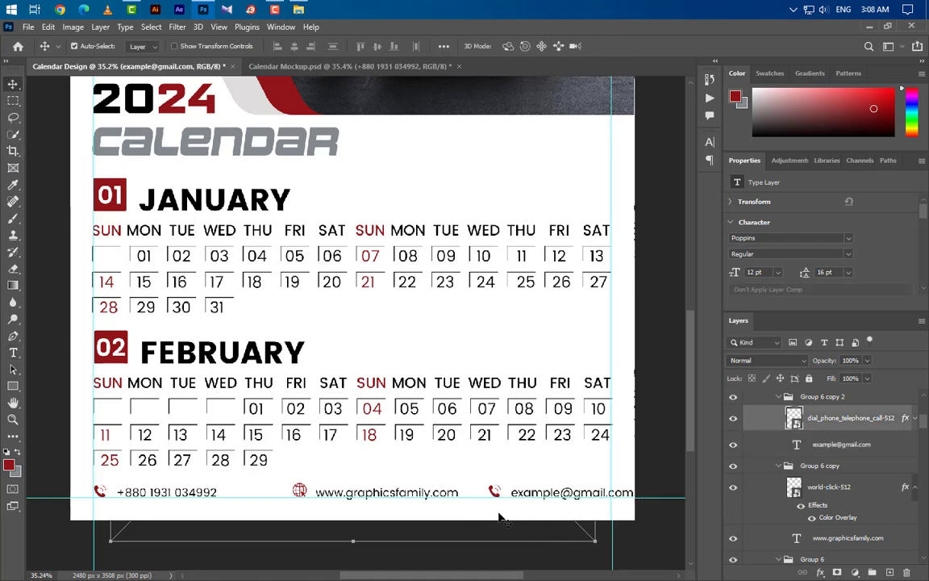
click(299, 9)
Step: Place a small paper-plane icon beside the email, delete the old phone icon, and tint it red
drag(222, 117, 371, 211)
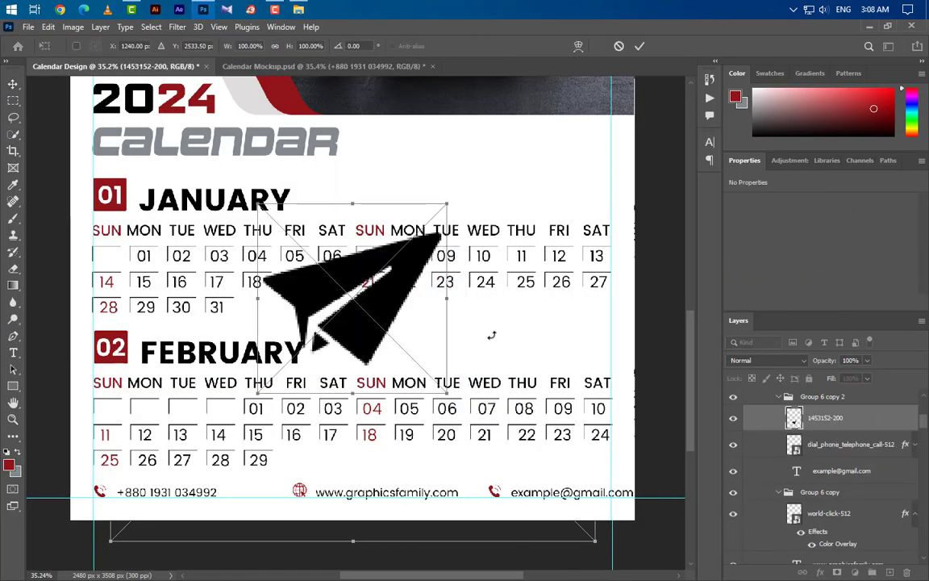
drag(450, 297, 496, 483)
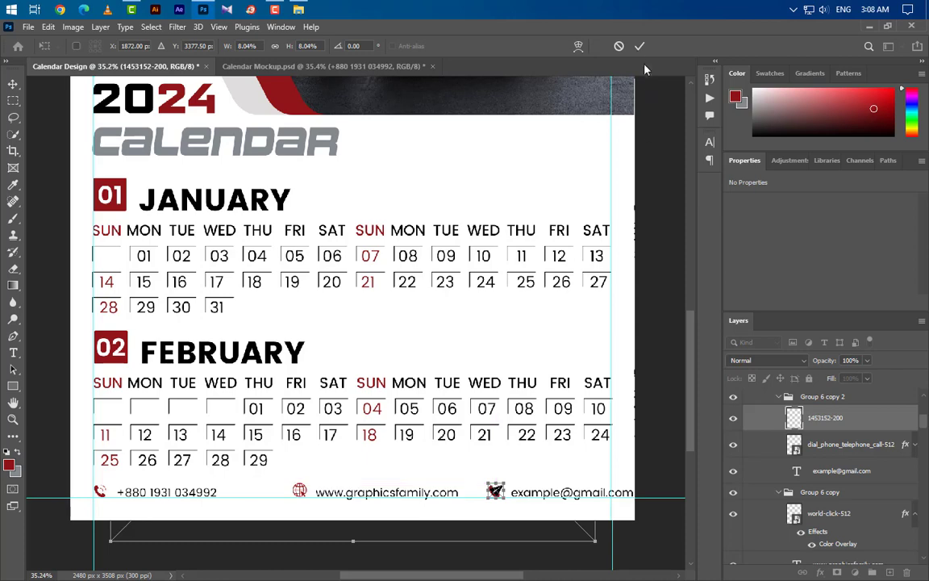
key(Return)
click(850, 452)
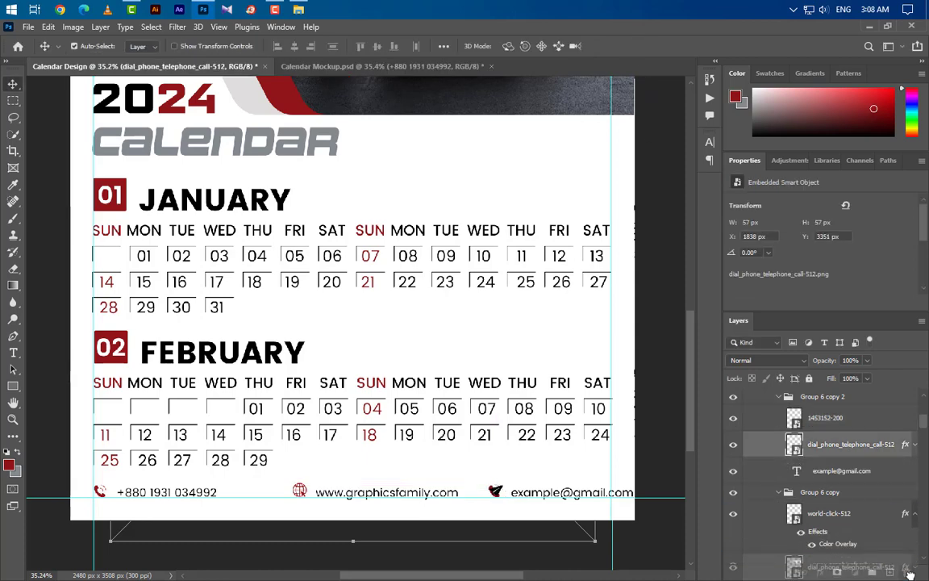
key(Delete)
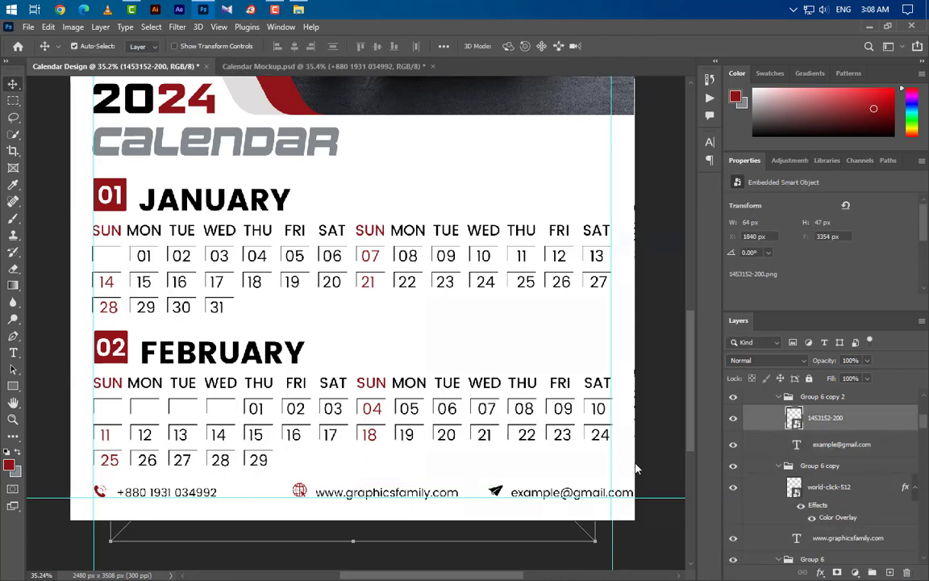
click(485, 498)
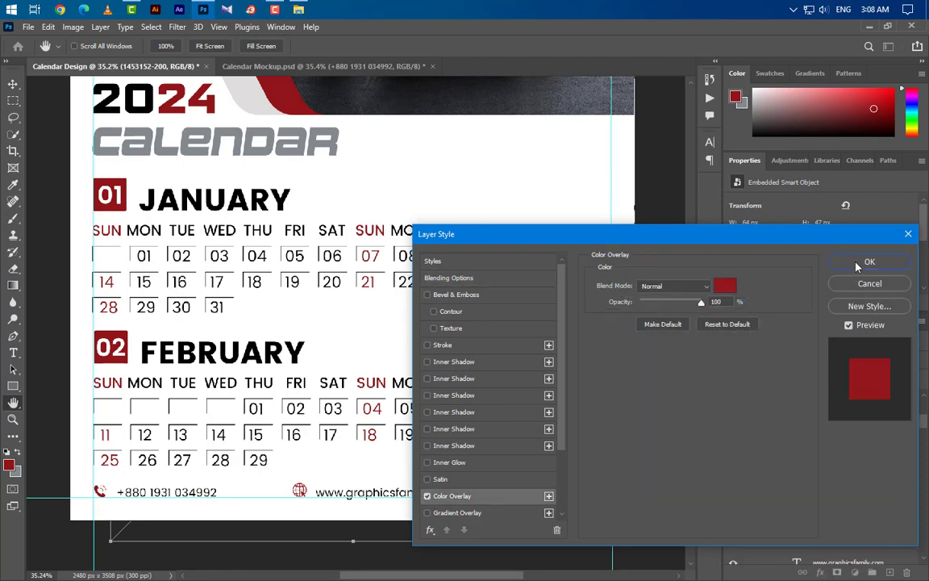
click(868, 263)
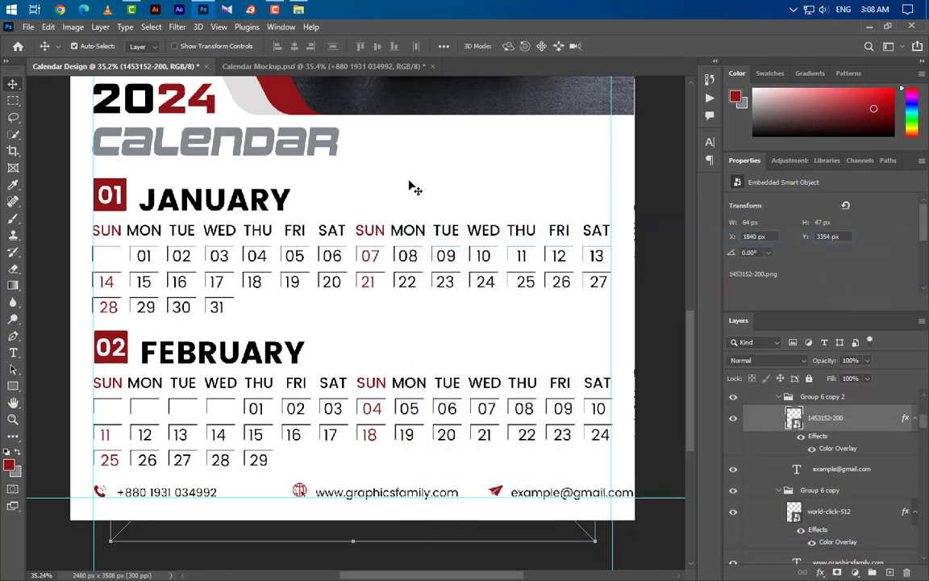
click(778, 397)
click(780, 414)
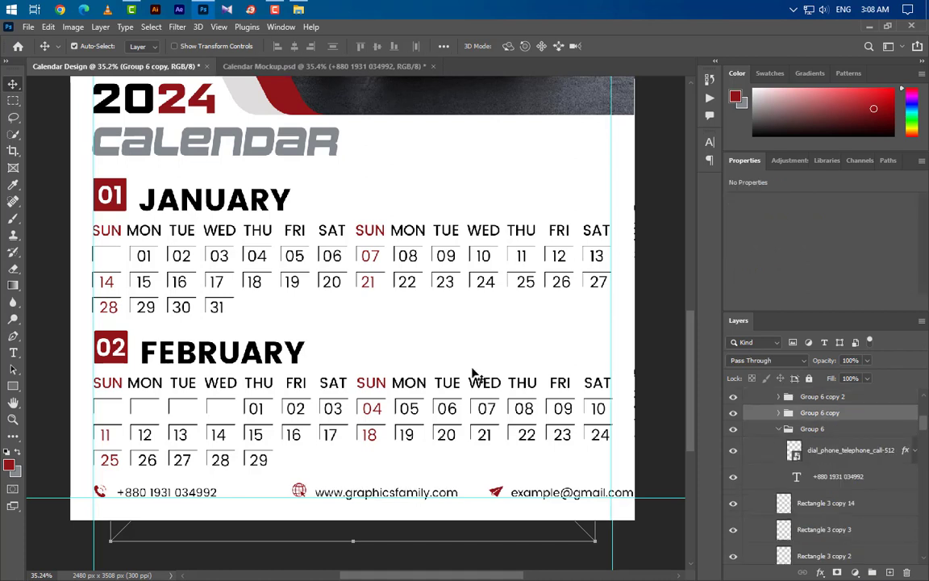
Step: Nudge the website and email groups (Group 6 copy and copy 2) left inside the page margin
key(shift+Left)
key(shift+Left)
key(shift+Left)
key(shift+Left)
key(shift+Left)
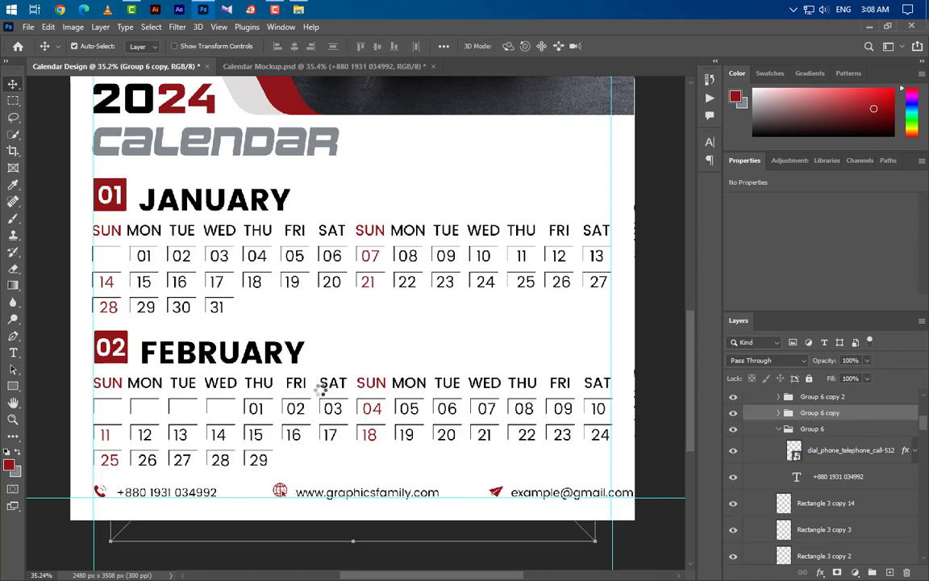
click(750, 396)
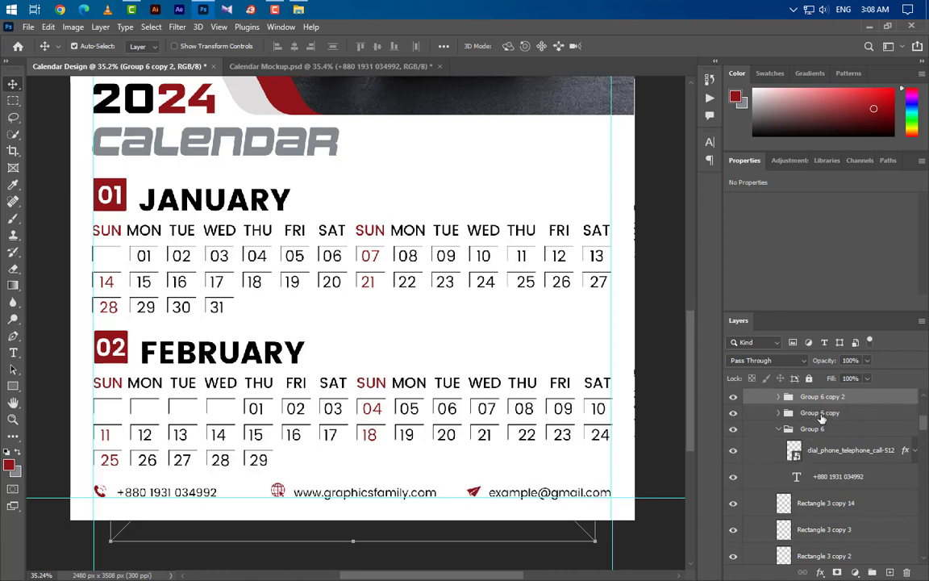
click(821, 414)
key(shift+Left)
key(shift+Left)
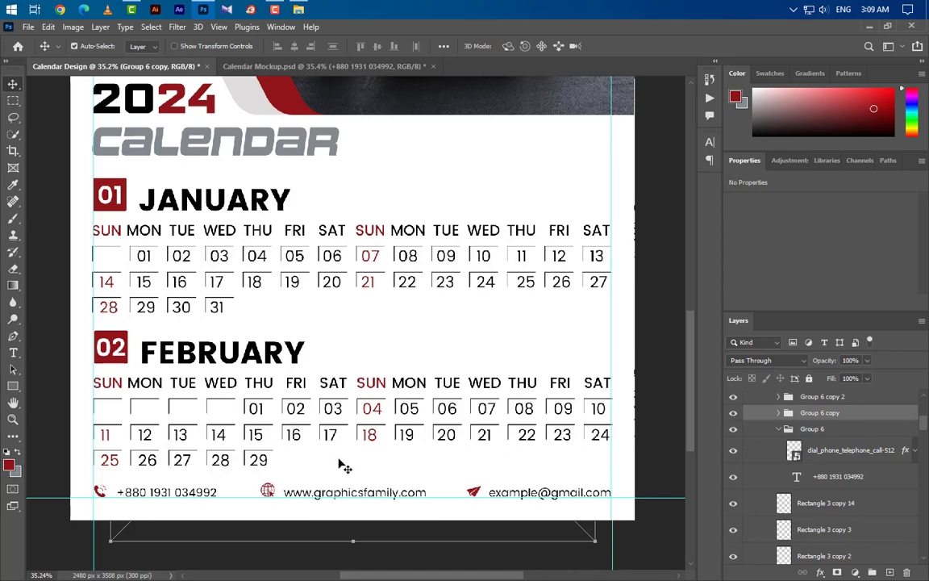
alt+scroll(344, 466, down, 2)
click(13, 386)
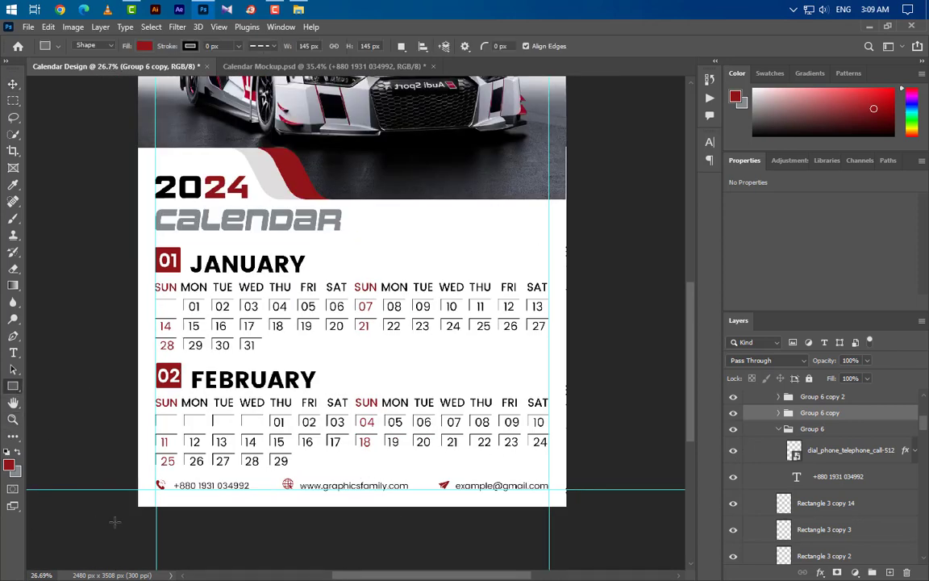
Step: Draw a long rectangle along the page's bottom edge with dark red fill #911519
drag(127, 498, 572, 525)
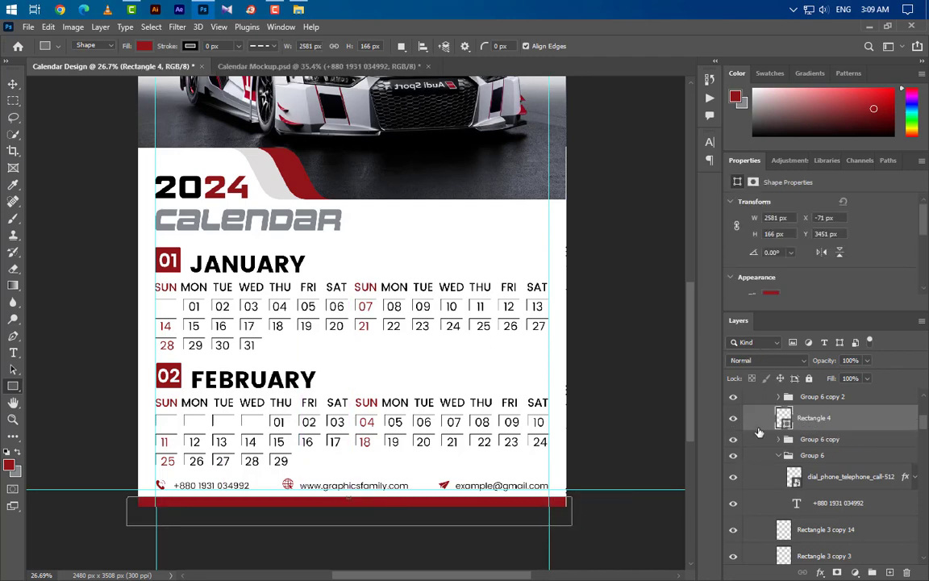
double_click(785, 423)
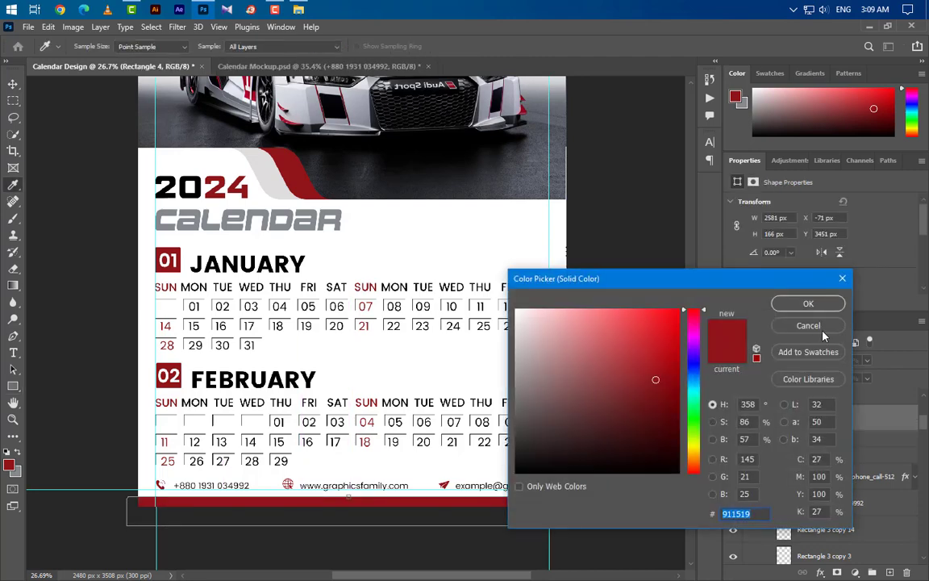
click(822, 329)
Step: Collapse the January and January copy groups in the Layers panel
click(13, 84)
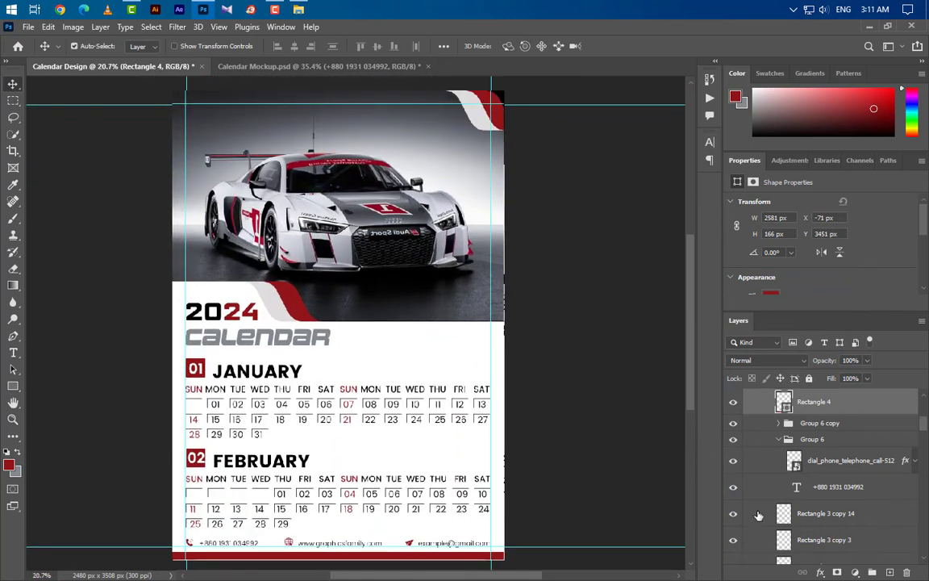
scroll(873, 459, up, 10)
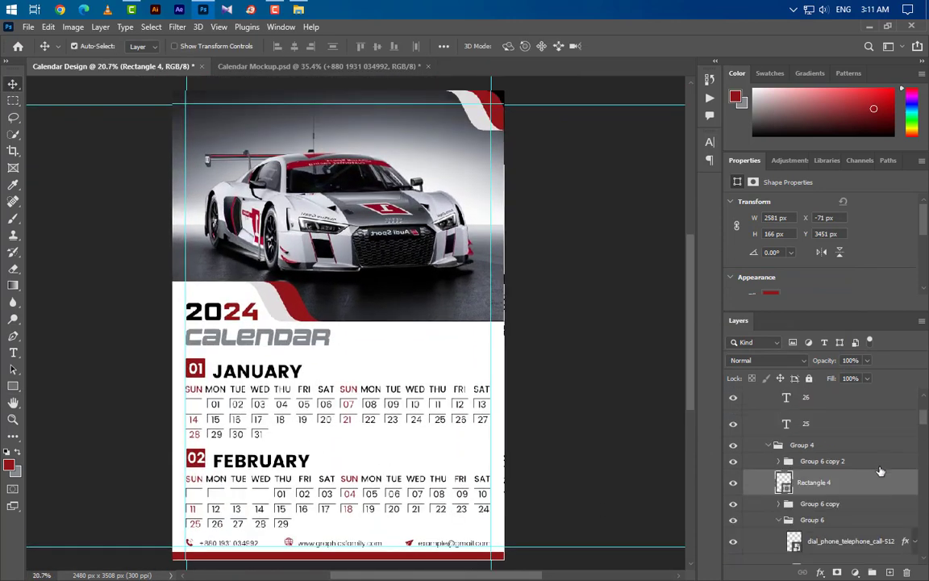
click(834, 399)
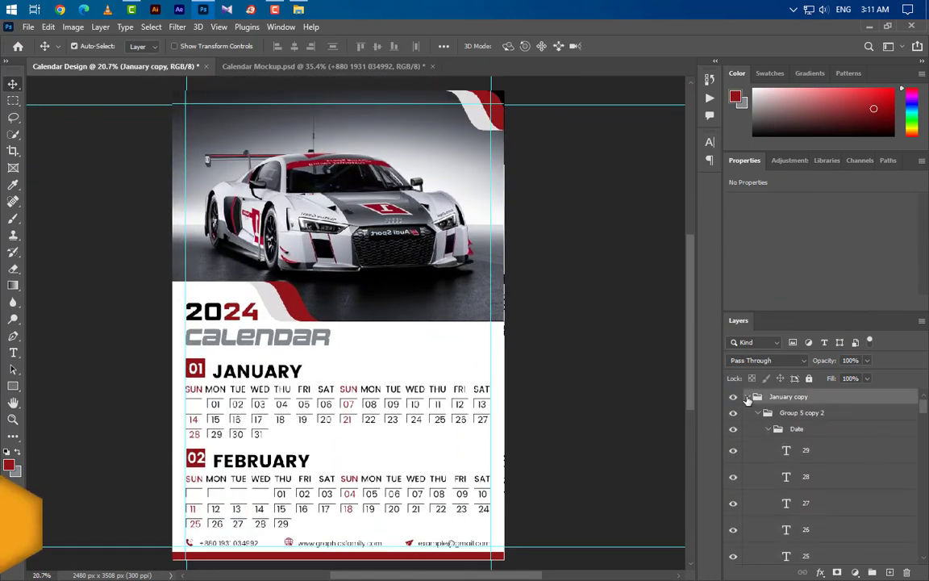
click(748, 397)
click(748, 413)
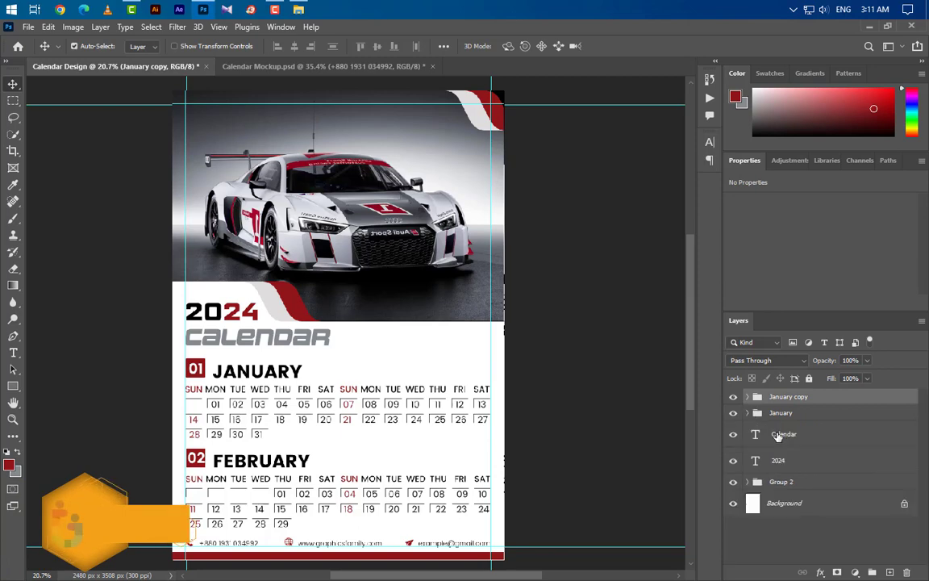
click(869, 26)
Step: Drag the logo-GraphicsFamily W file onto the canvas and shrink it to 4.57% in the top-left corner
drag(900, 119, 303, 356)
drag(505, 322, 236, 119)
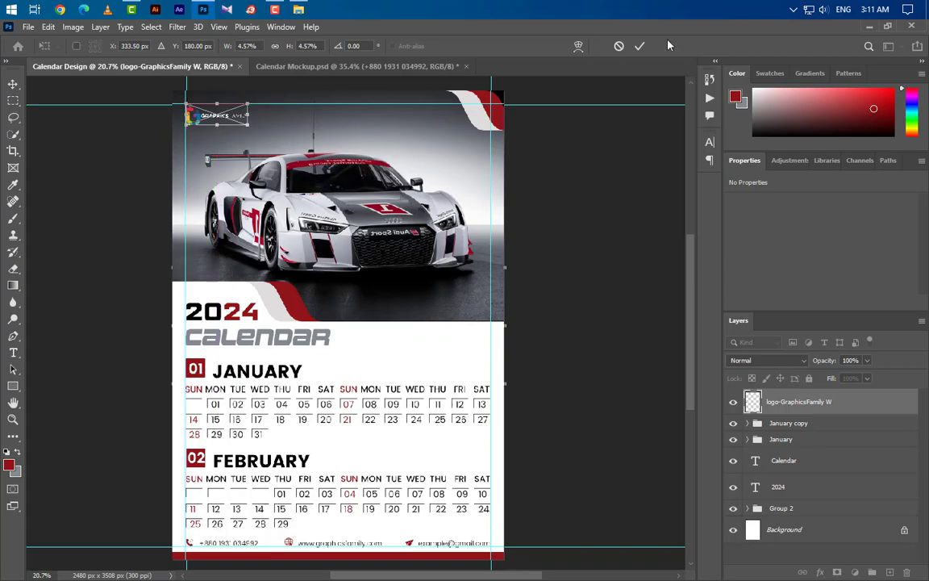